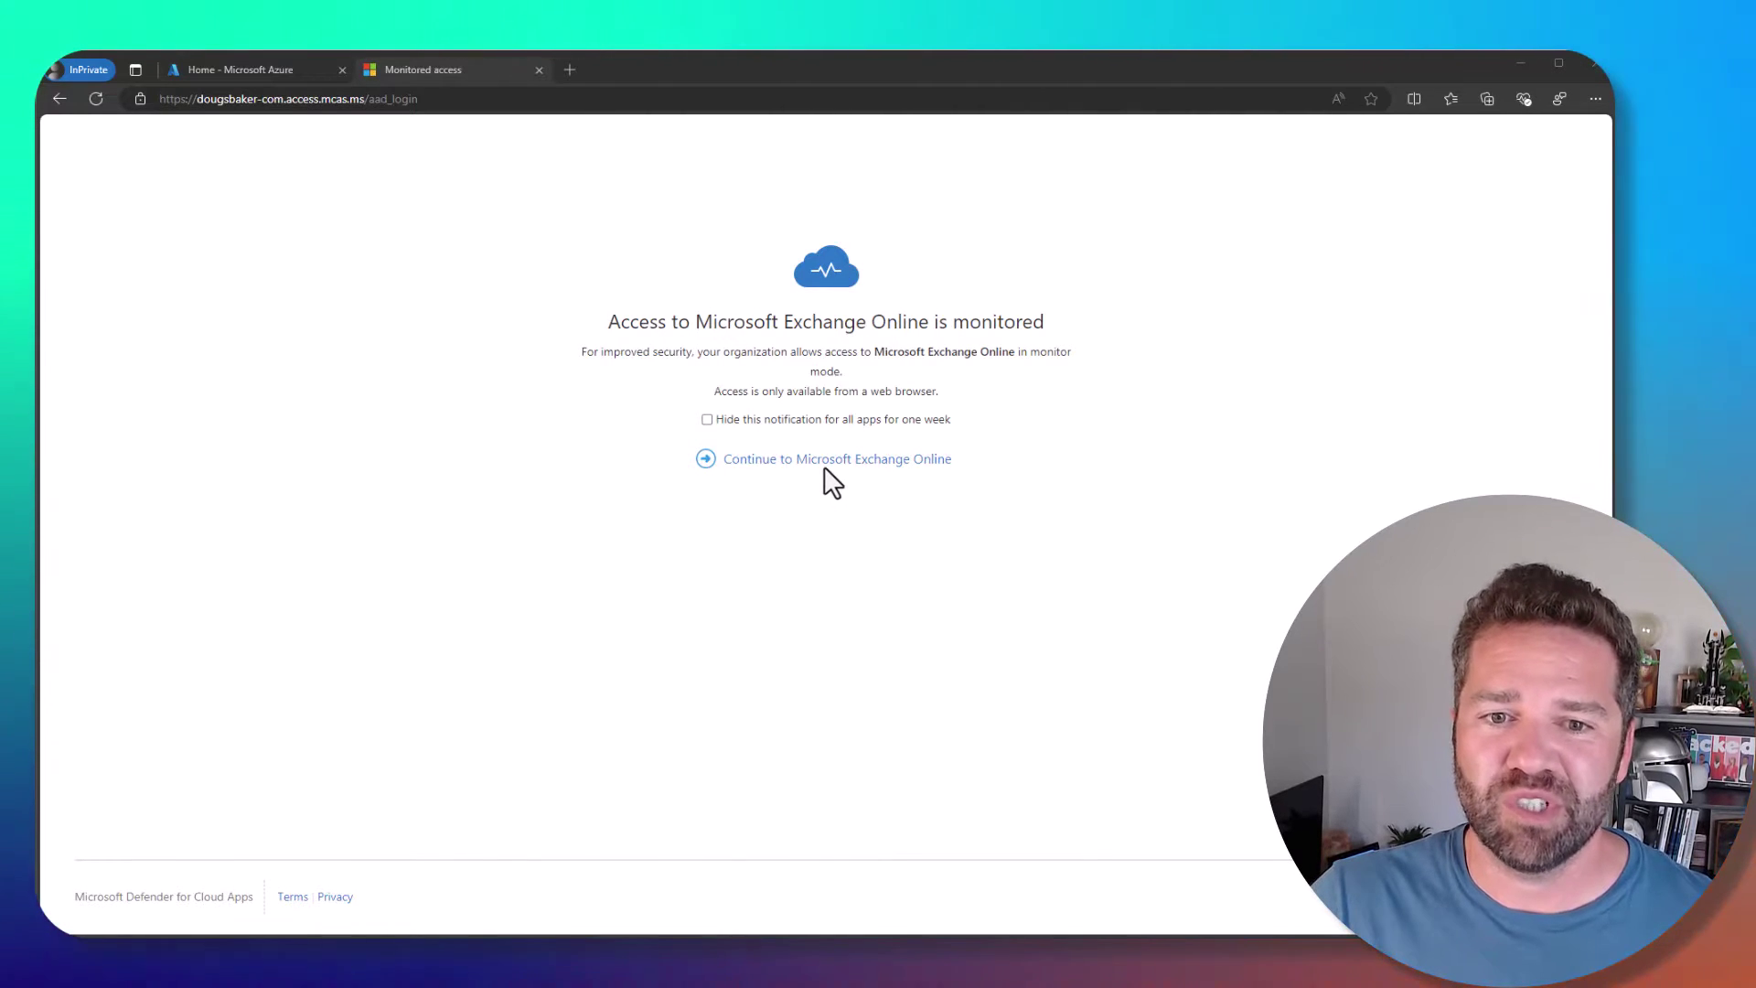
- Continue into monitored Exchange Online and open the latest, Thursday 5:00 PM and 8:00 AM New Account Added messages
click(773, 460)
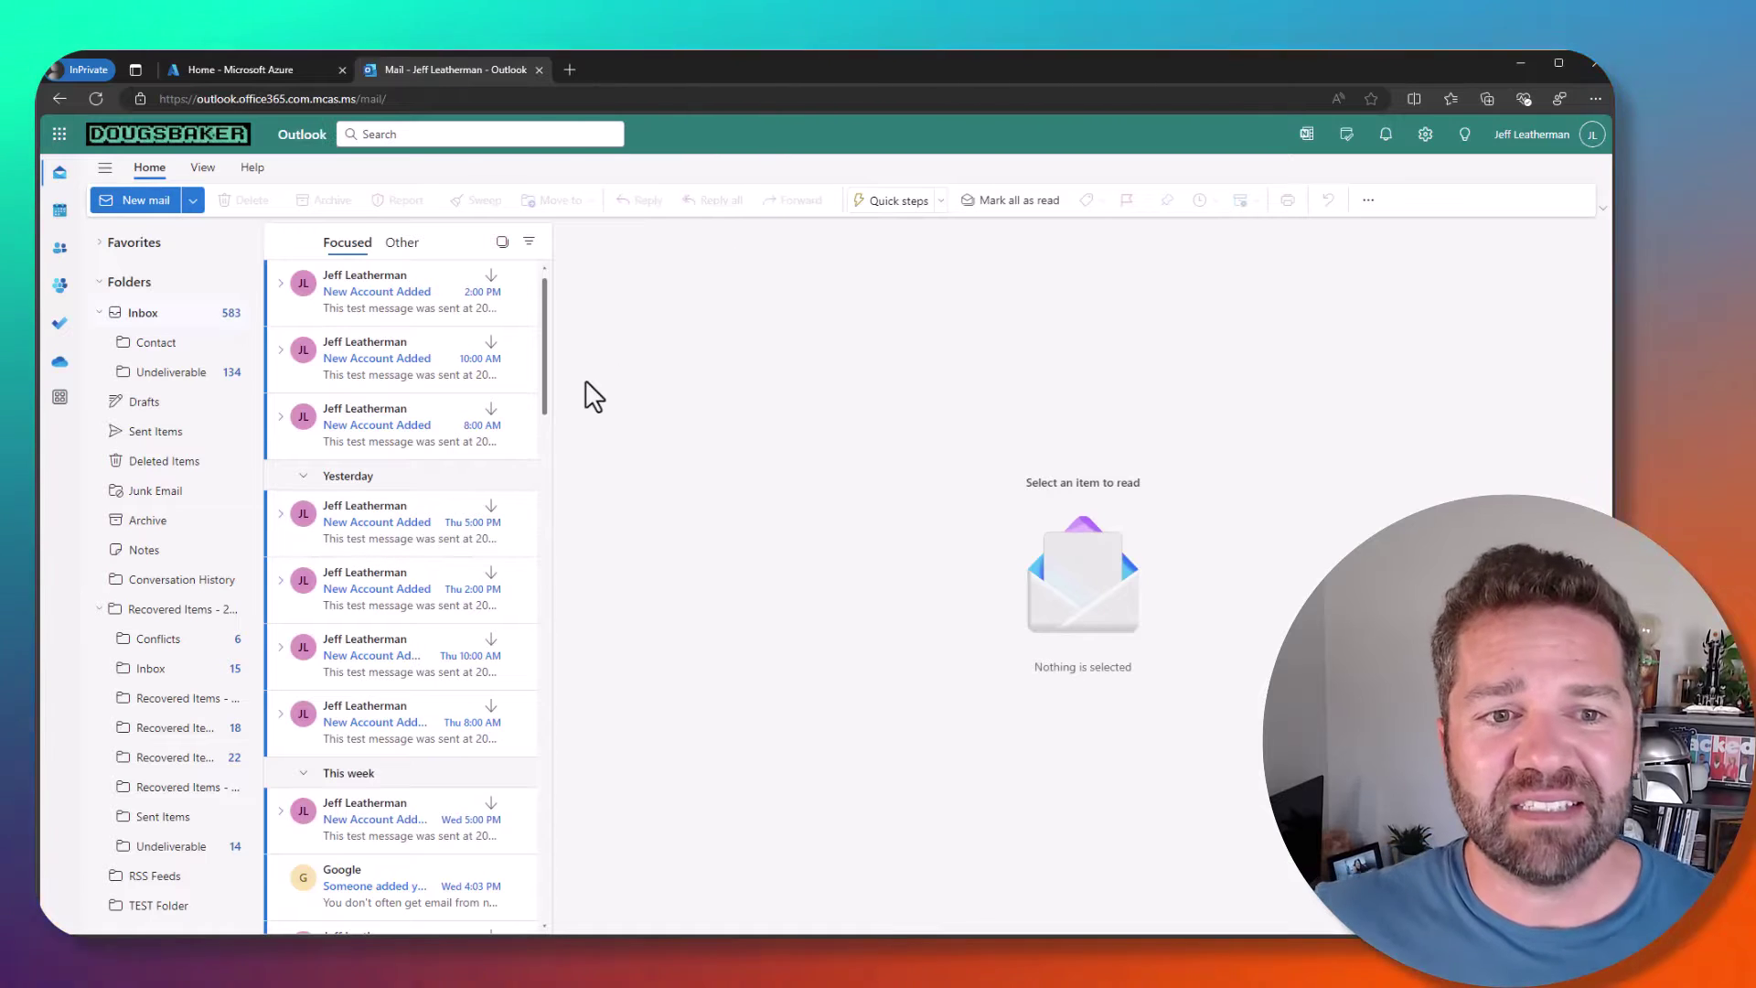
click(359, 294)
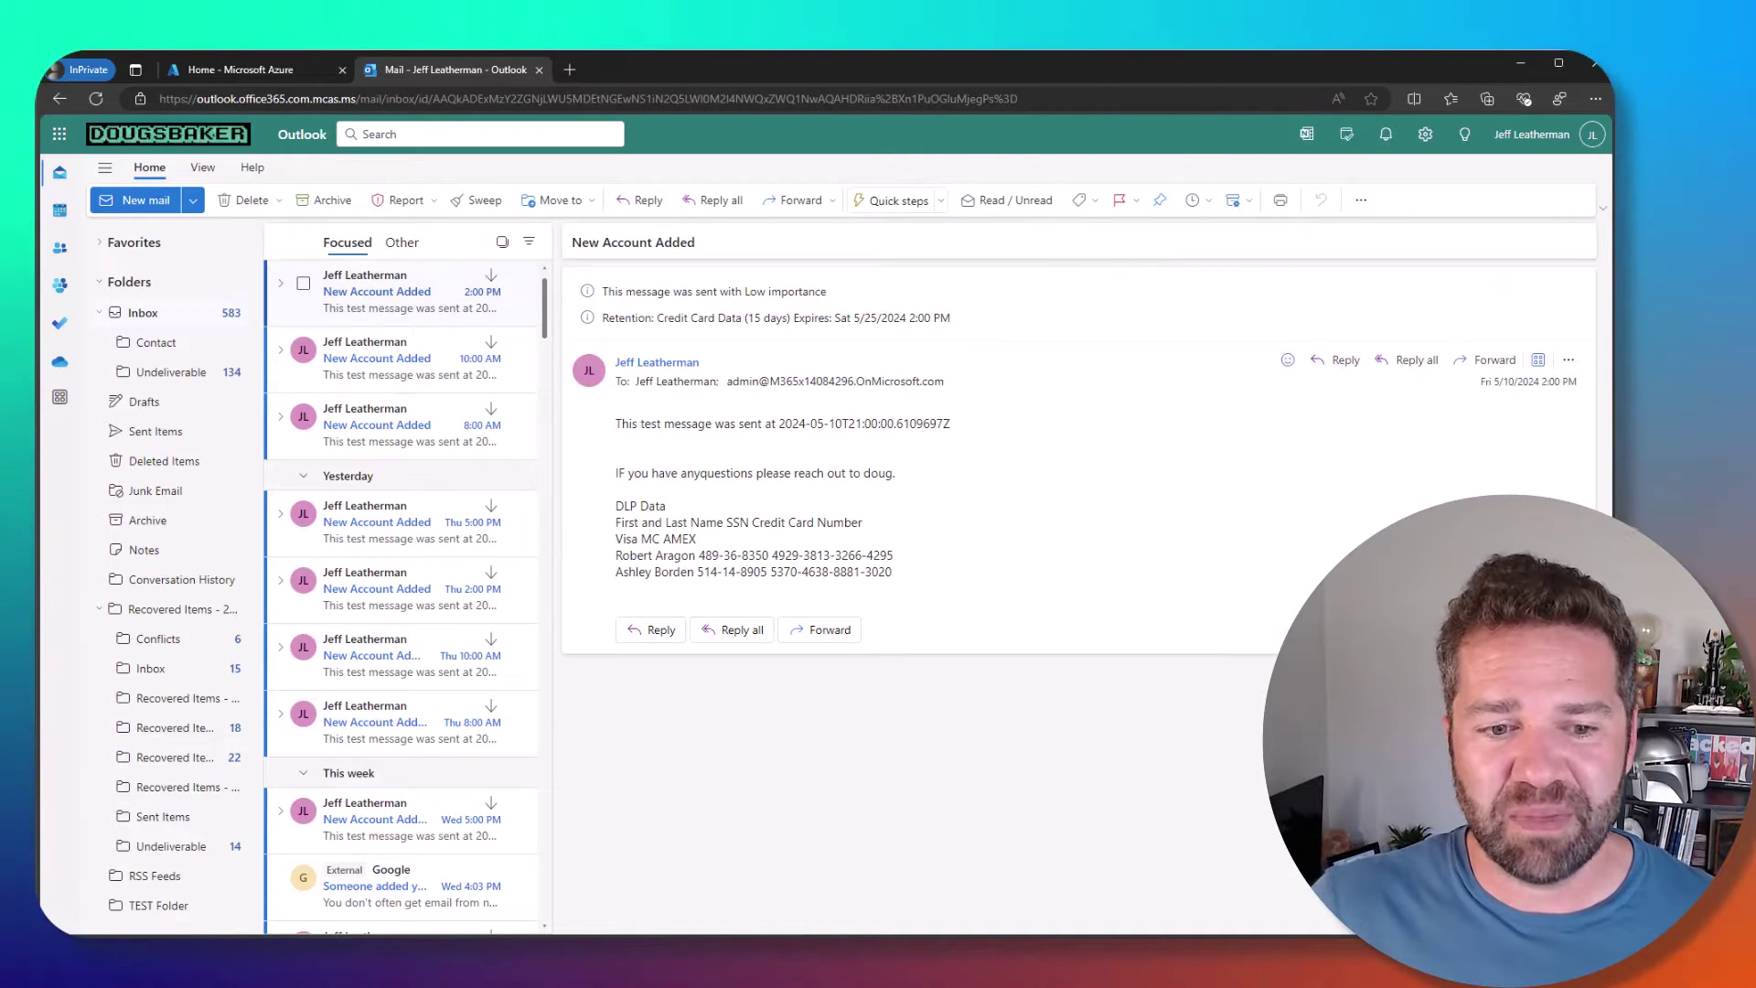
click(387, 523)
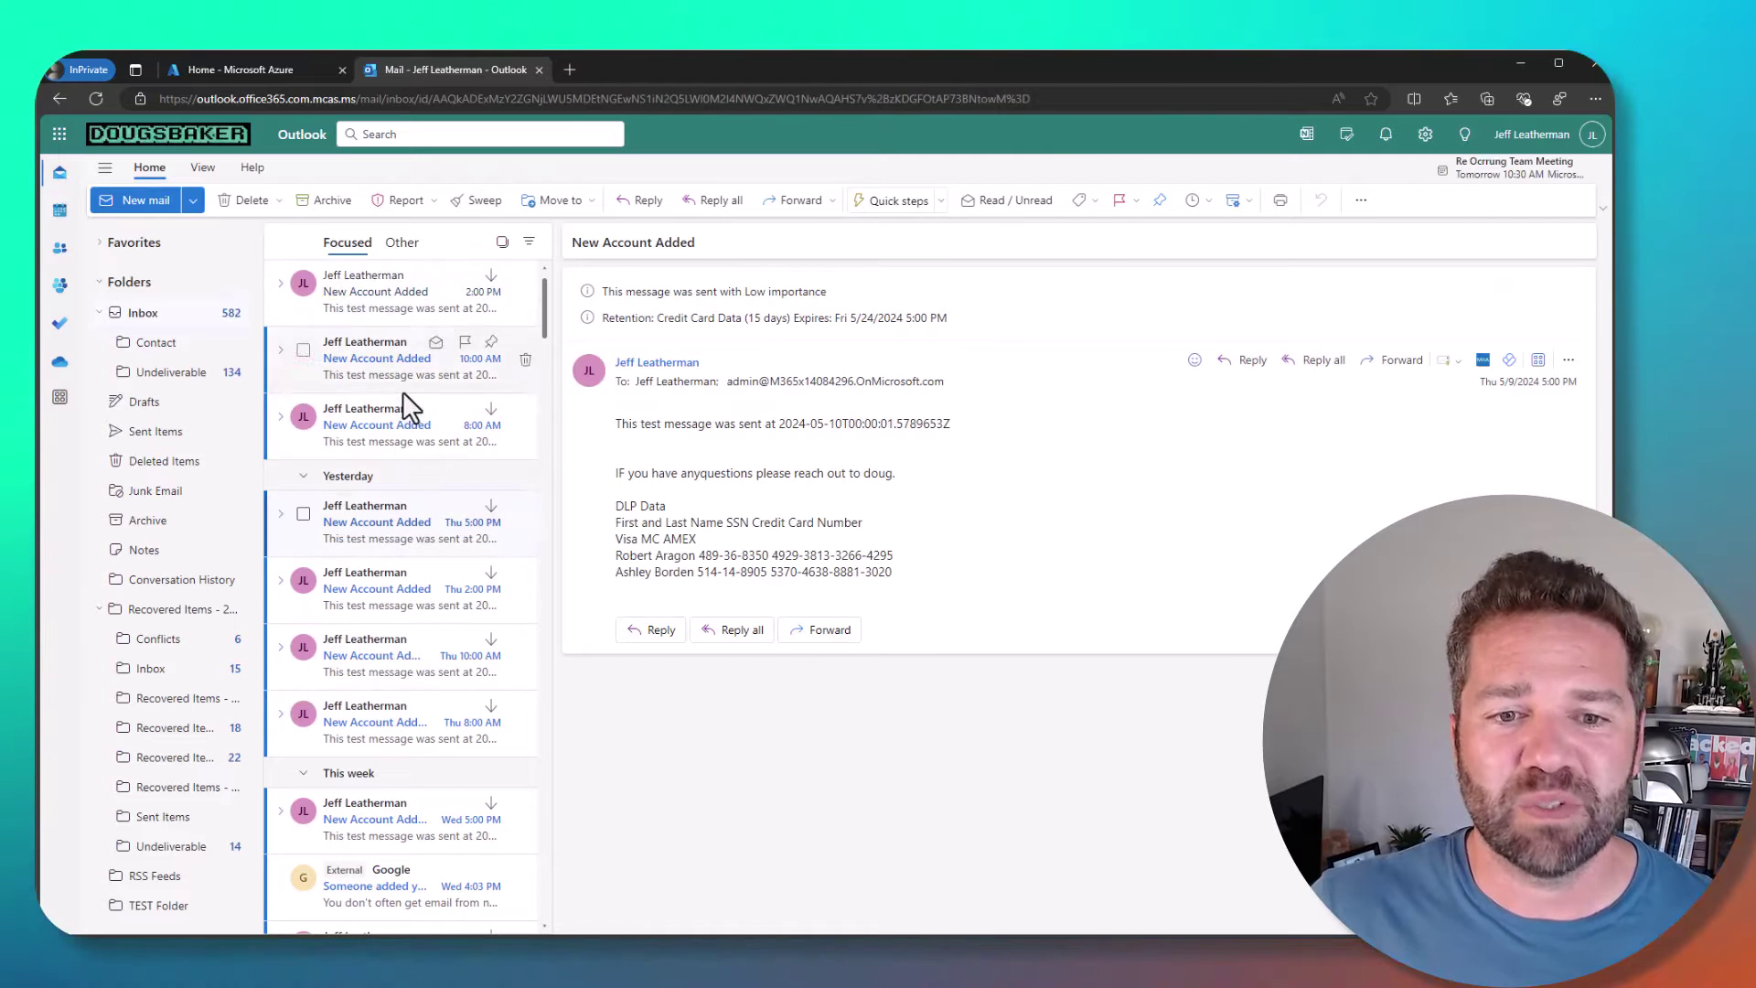
click(398, 420)
- Open the 10:00 AM New Account Added message and try Save as, which gets blocked
click(393, 366)
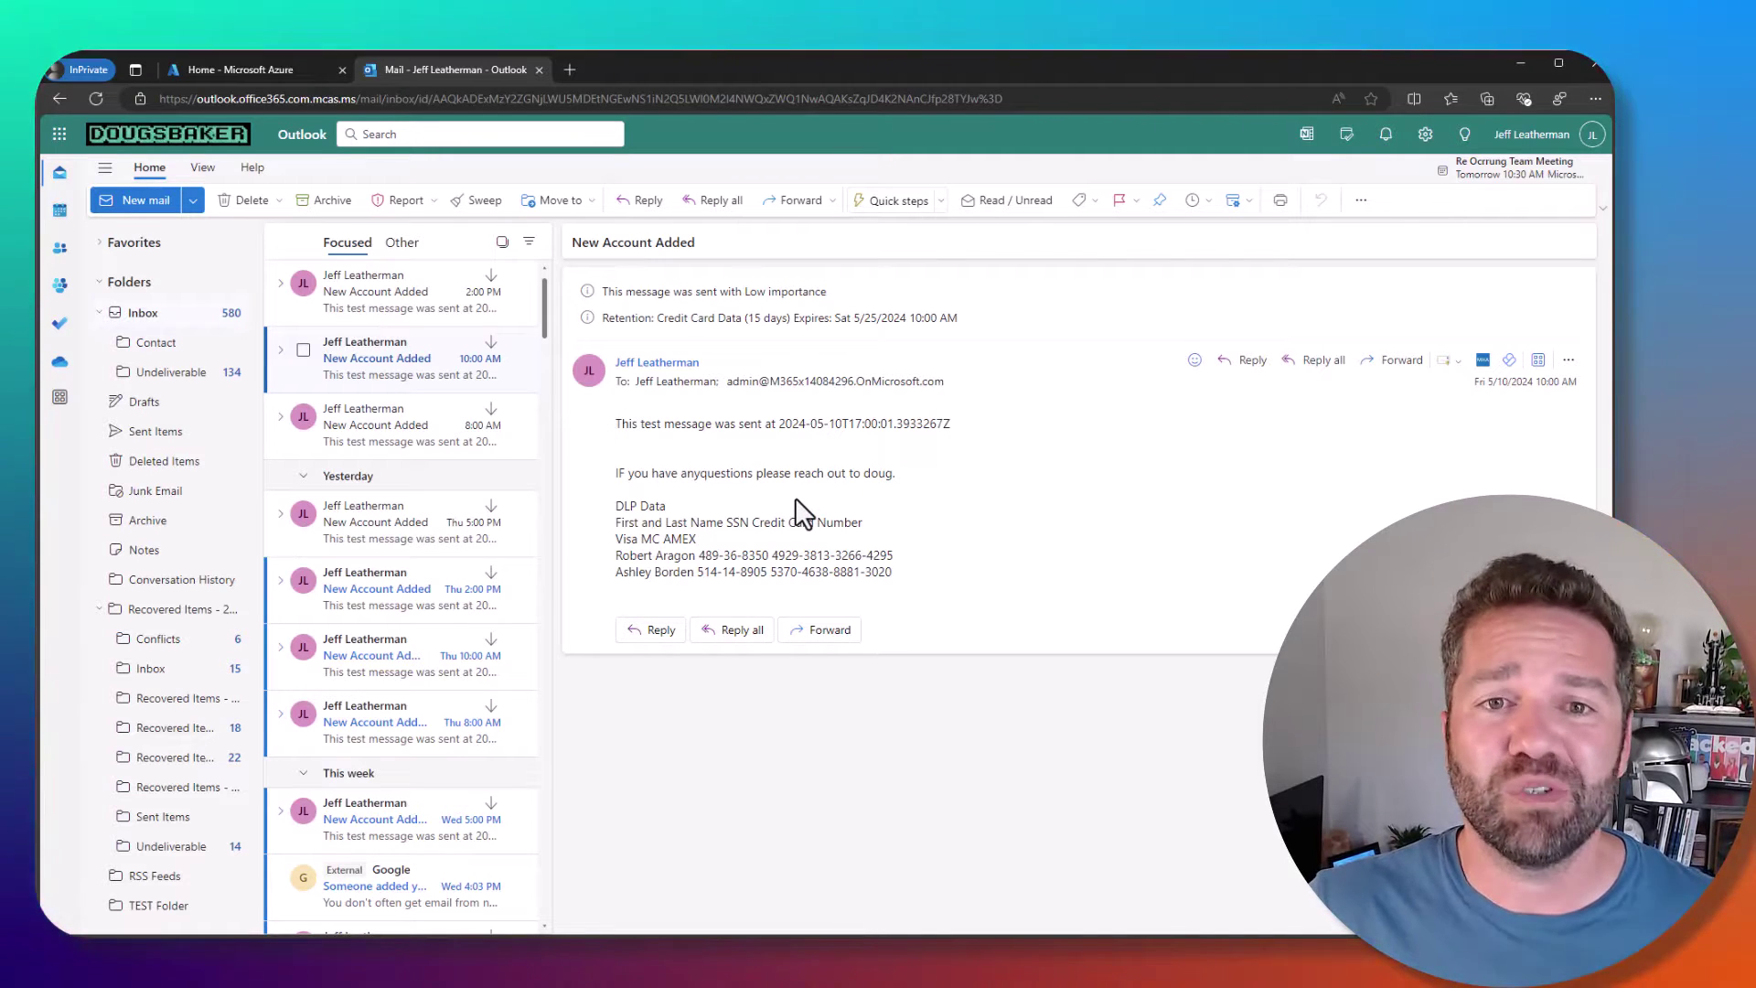
right_click(382, 353)
click(464, 784)
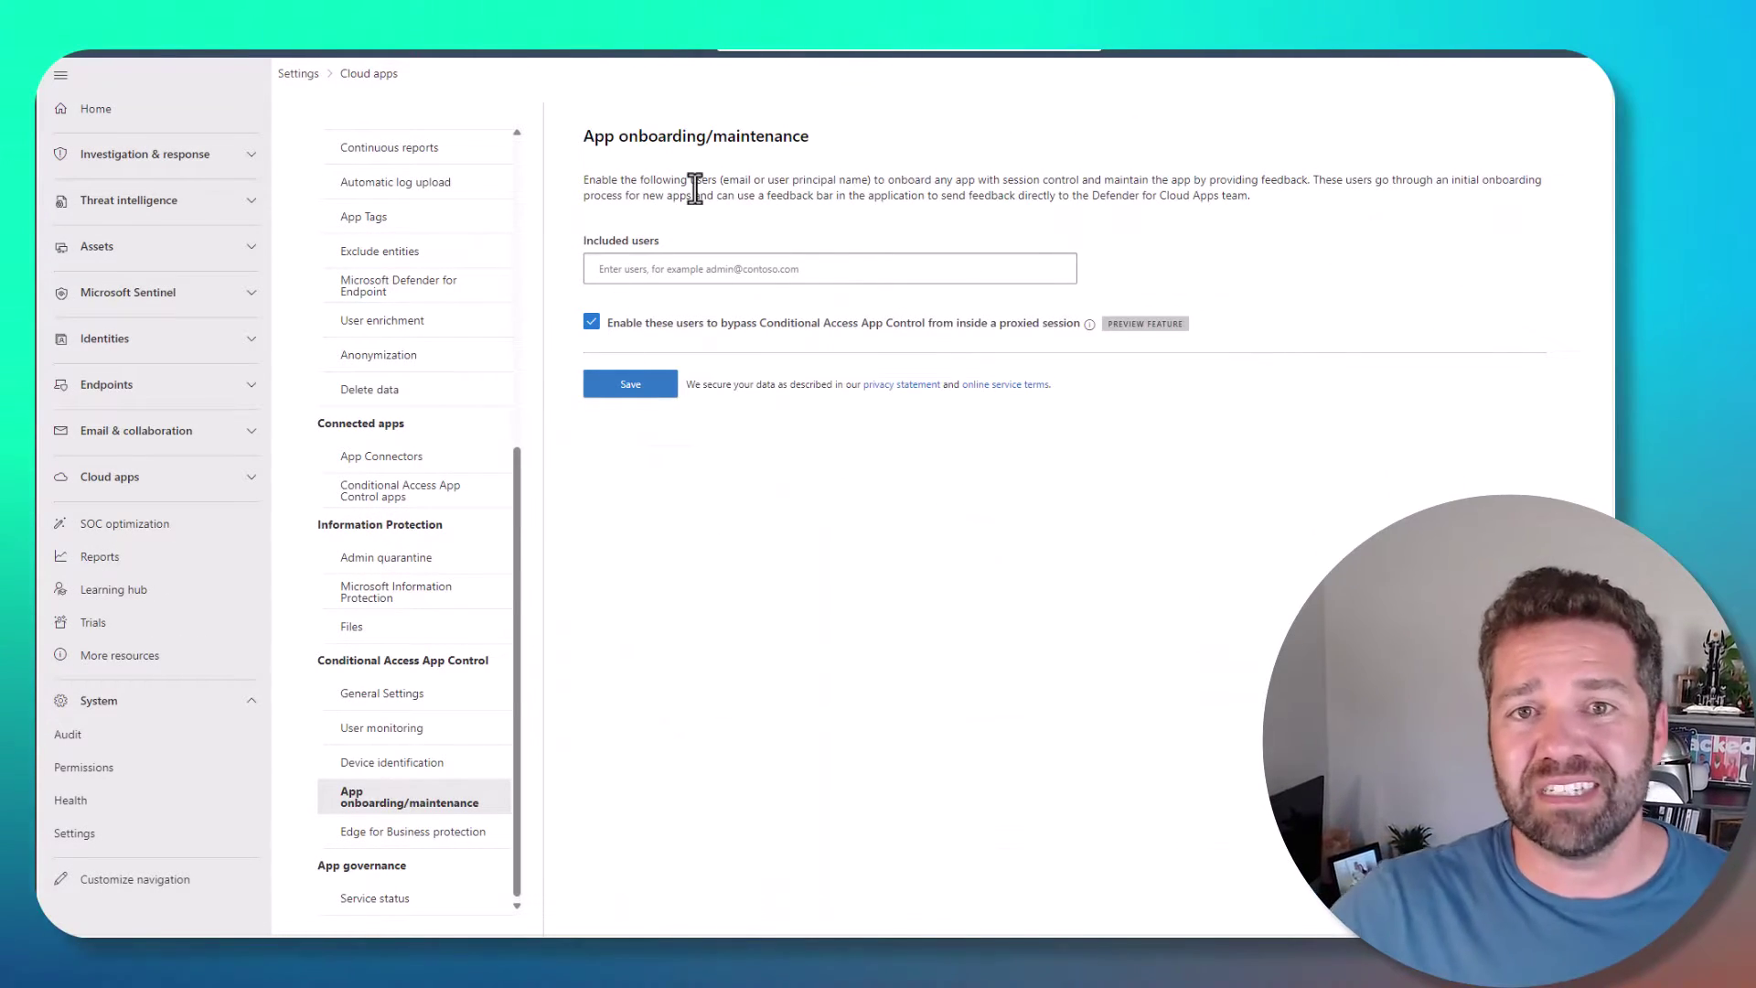
- Go to Settings > Cloud Apps > Conditional Access App Control apps
click(116, 829)
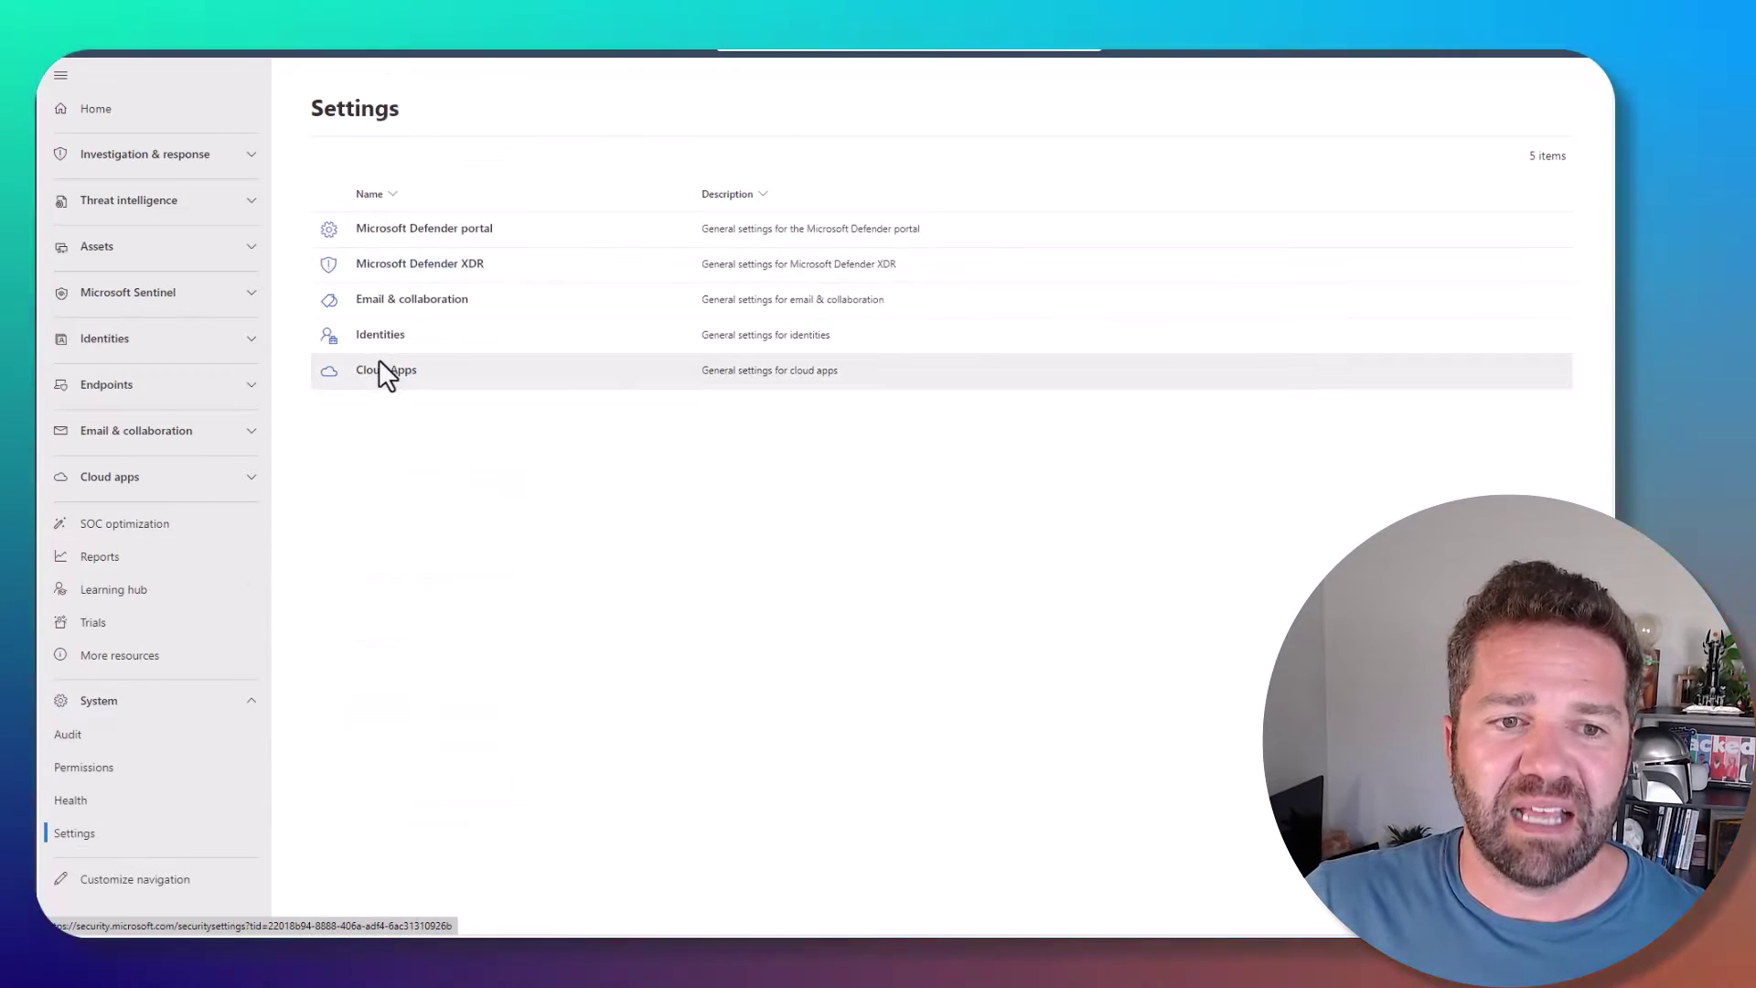
click(383, 369)
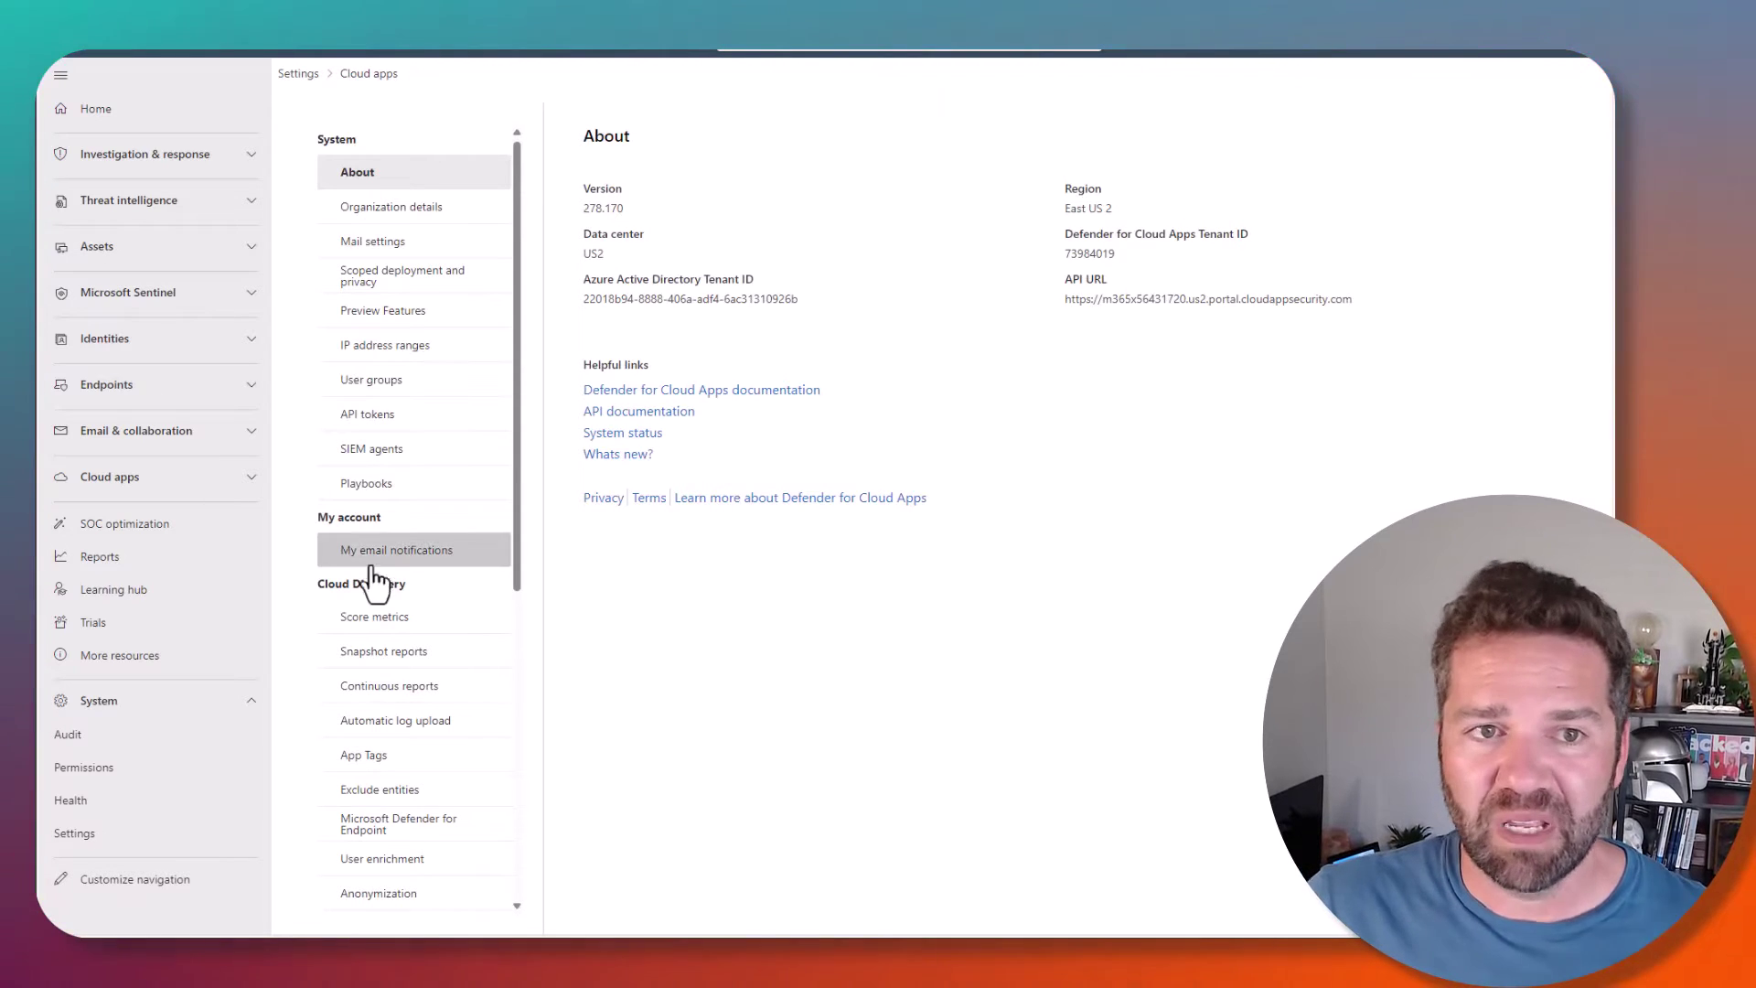
scroll(393, 705, down, 4)
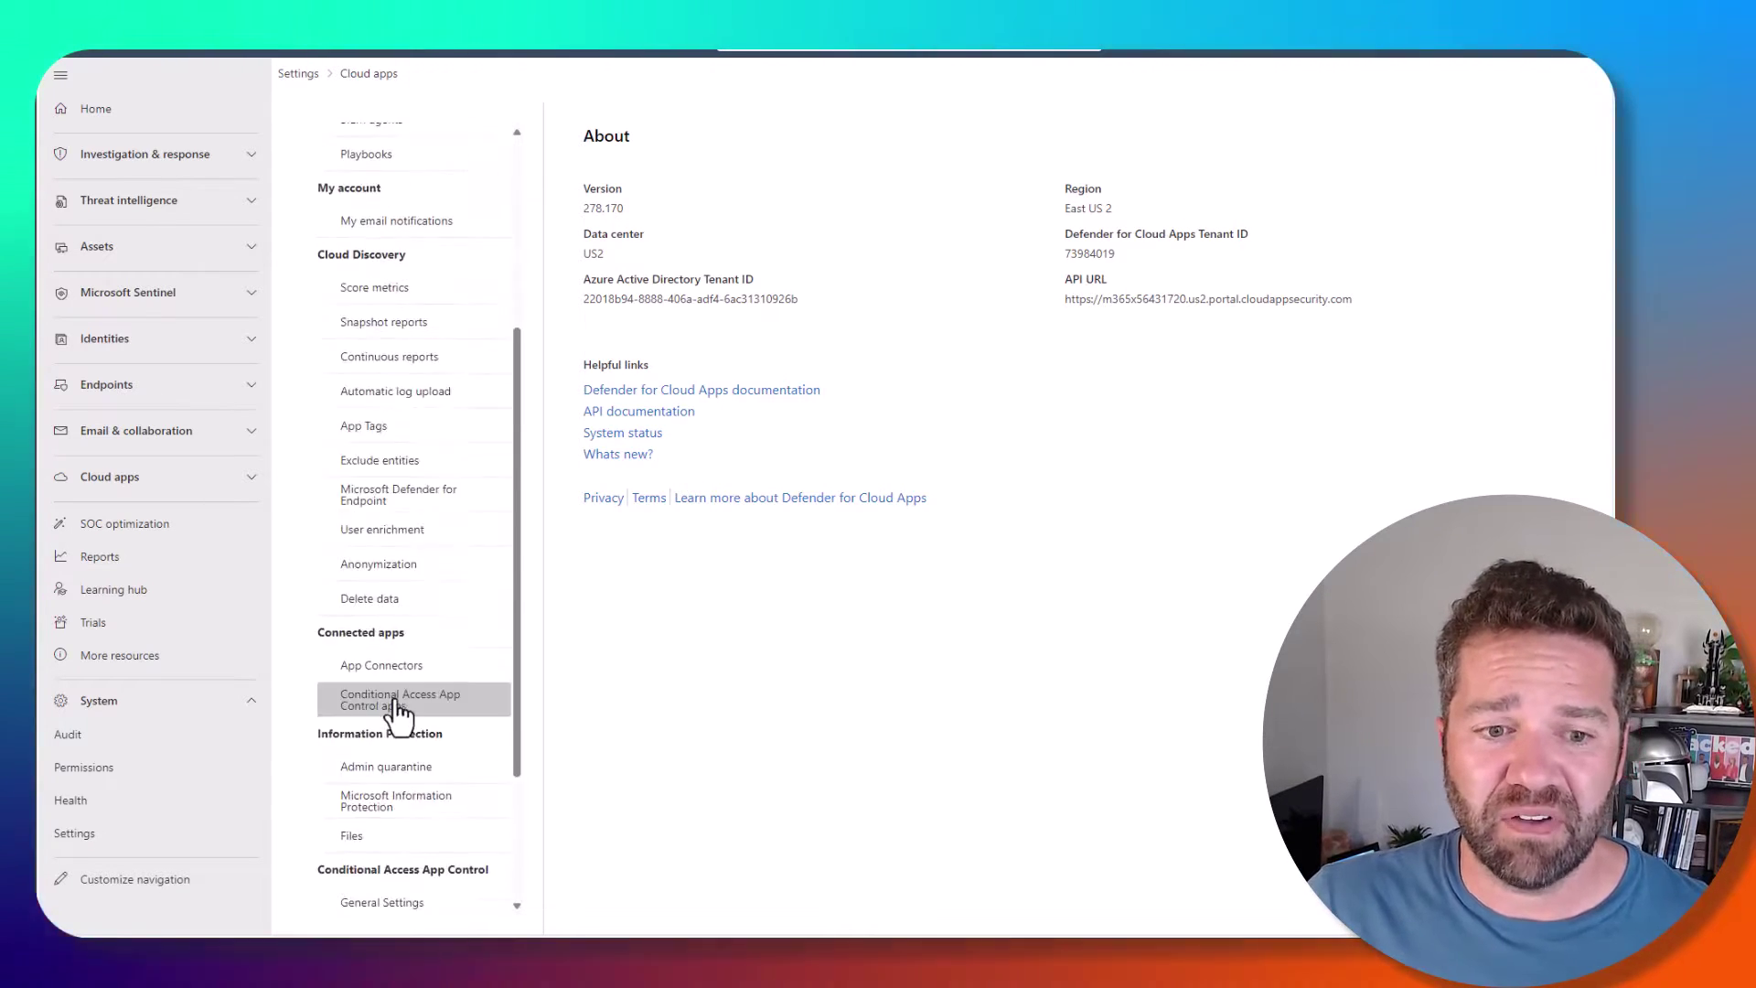
scroll(398, 709, down, 2)
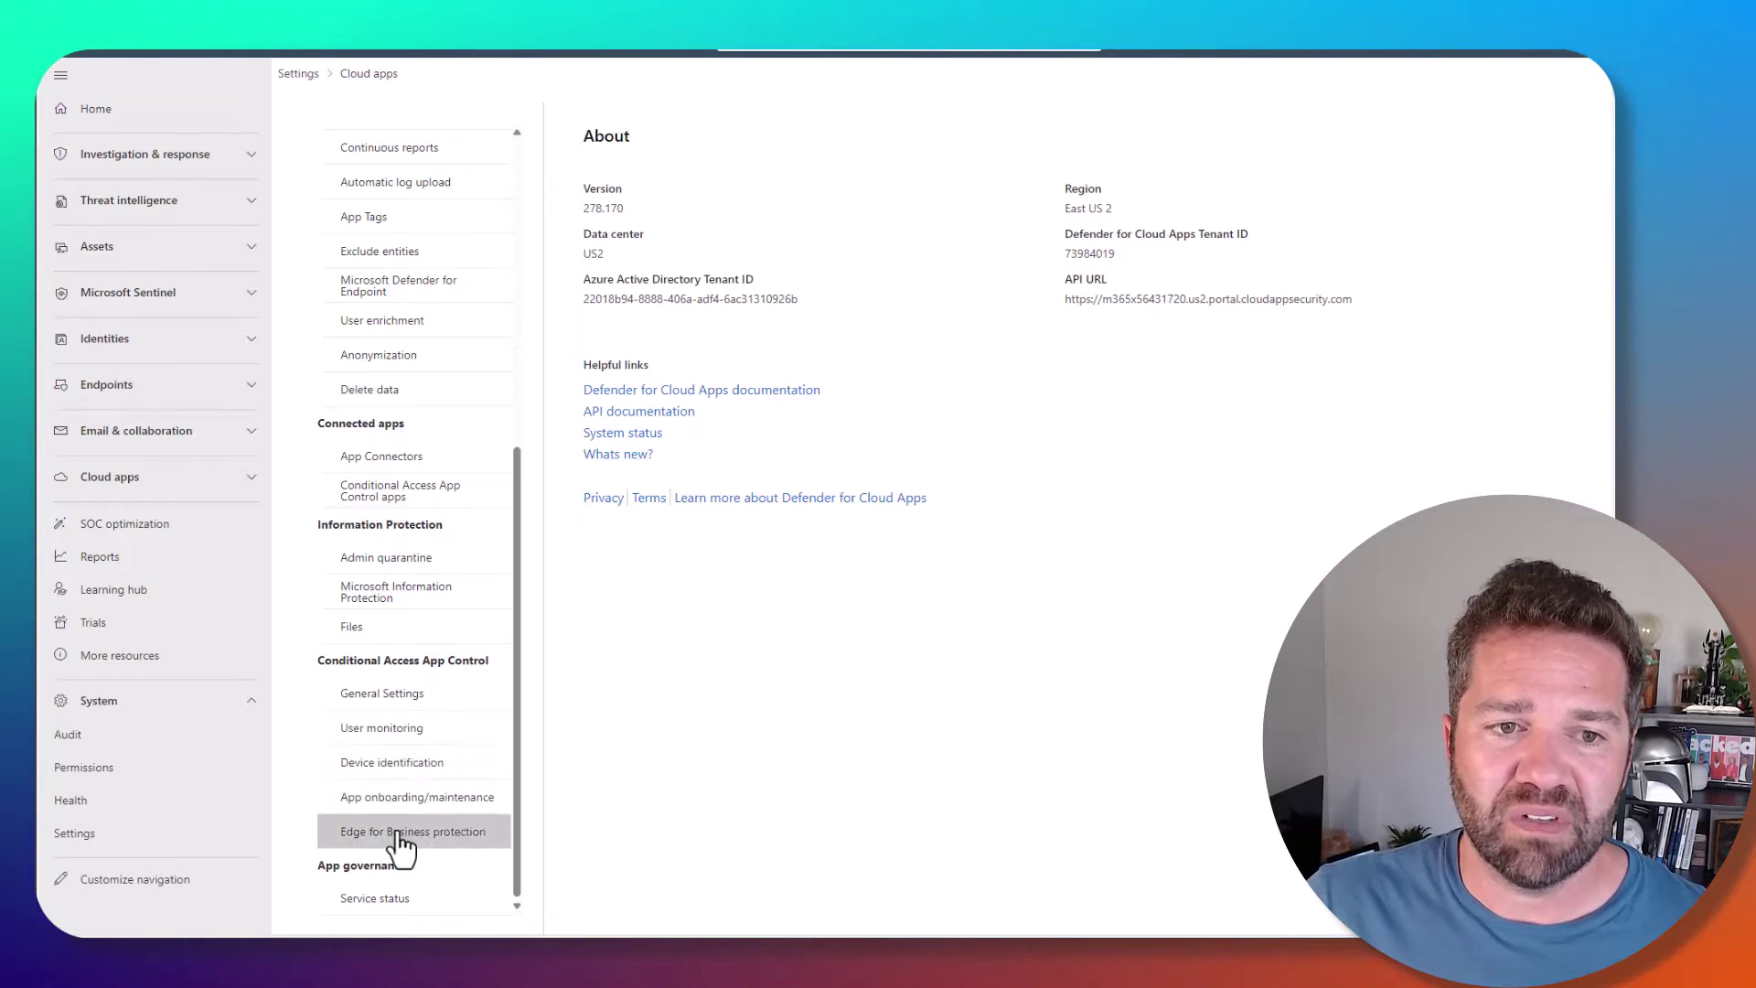
click(358, 498)
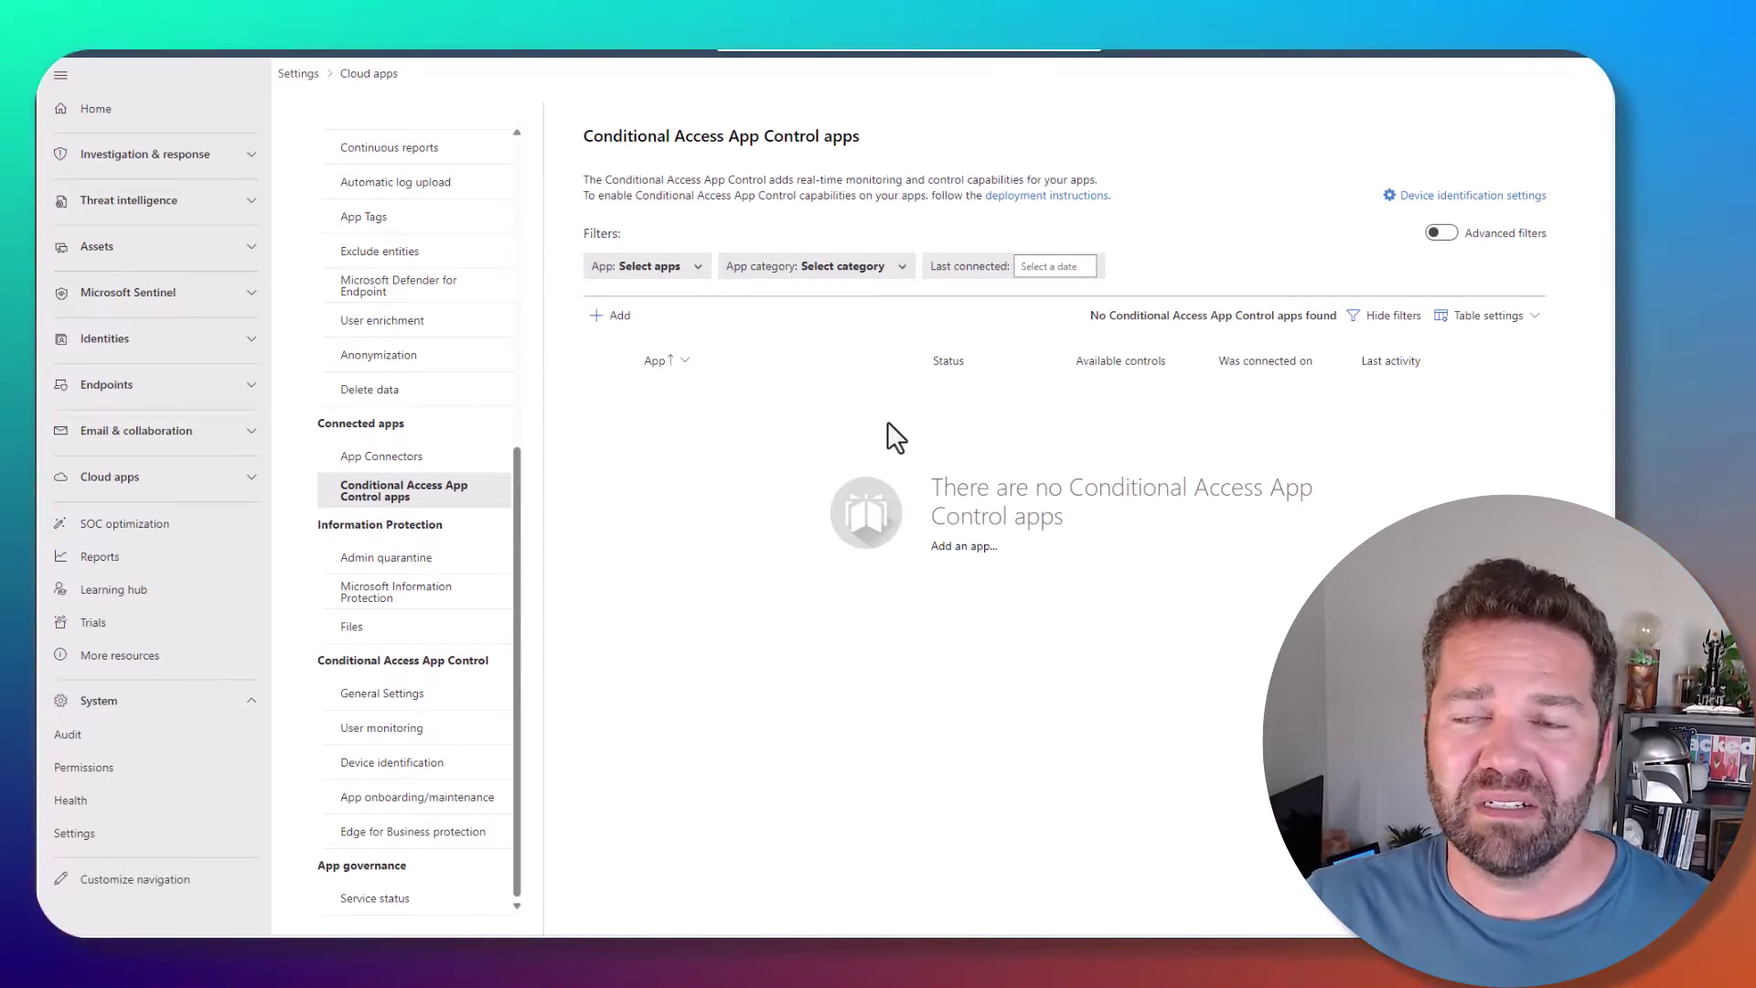
- Start adding a SAML app, view the app list, then close the dialog without adding
click(609, 316)
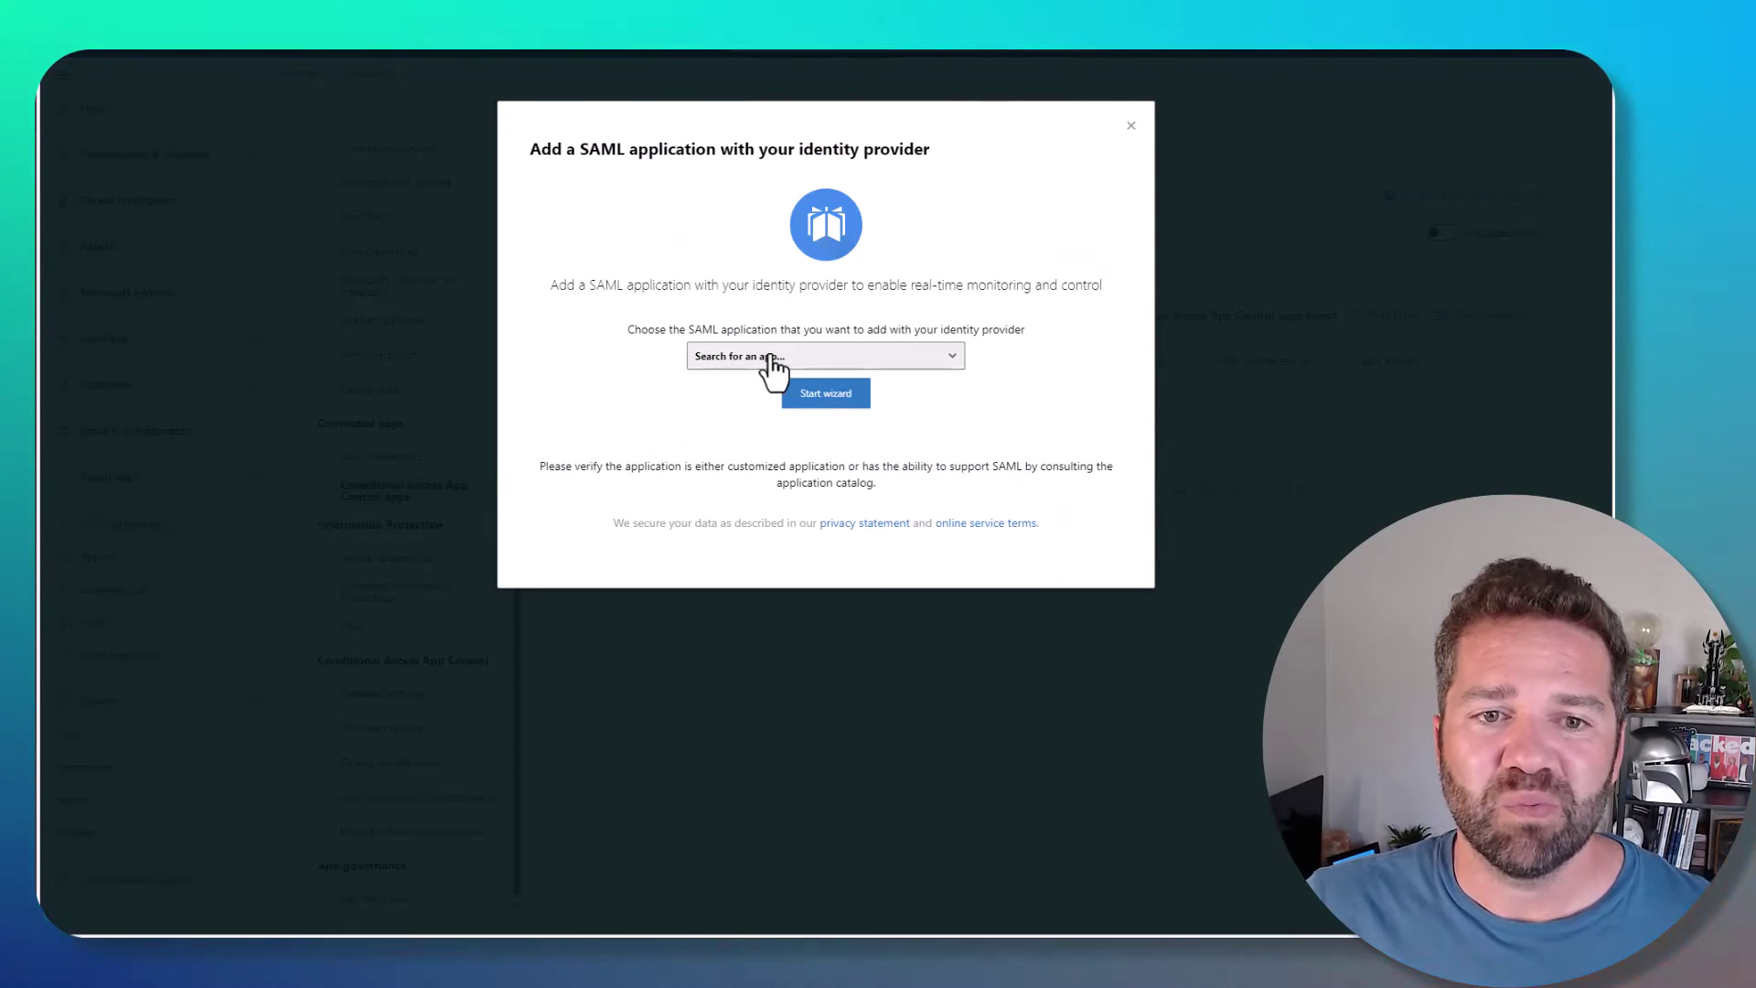
click(759, 356)
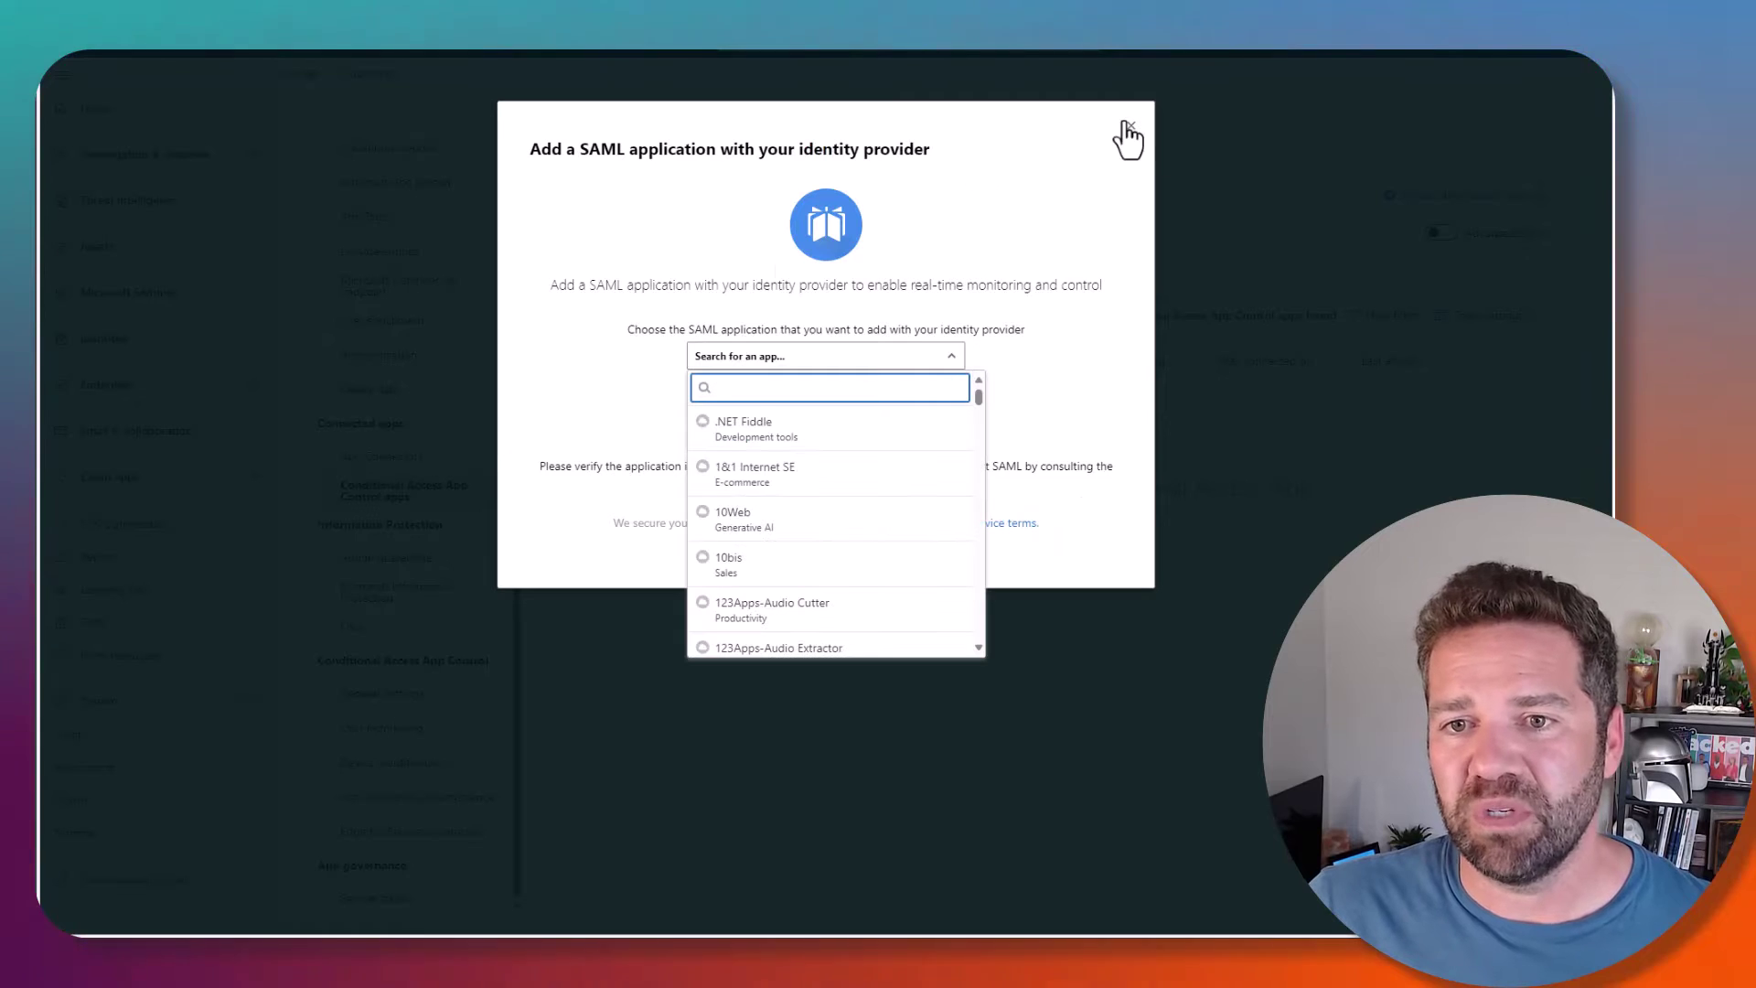
click(1132, 128)
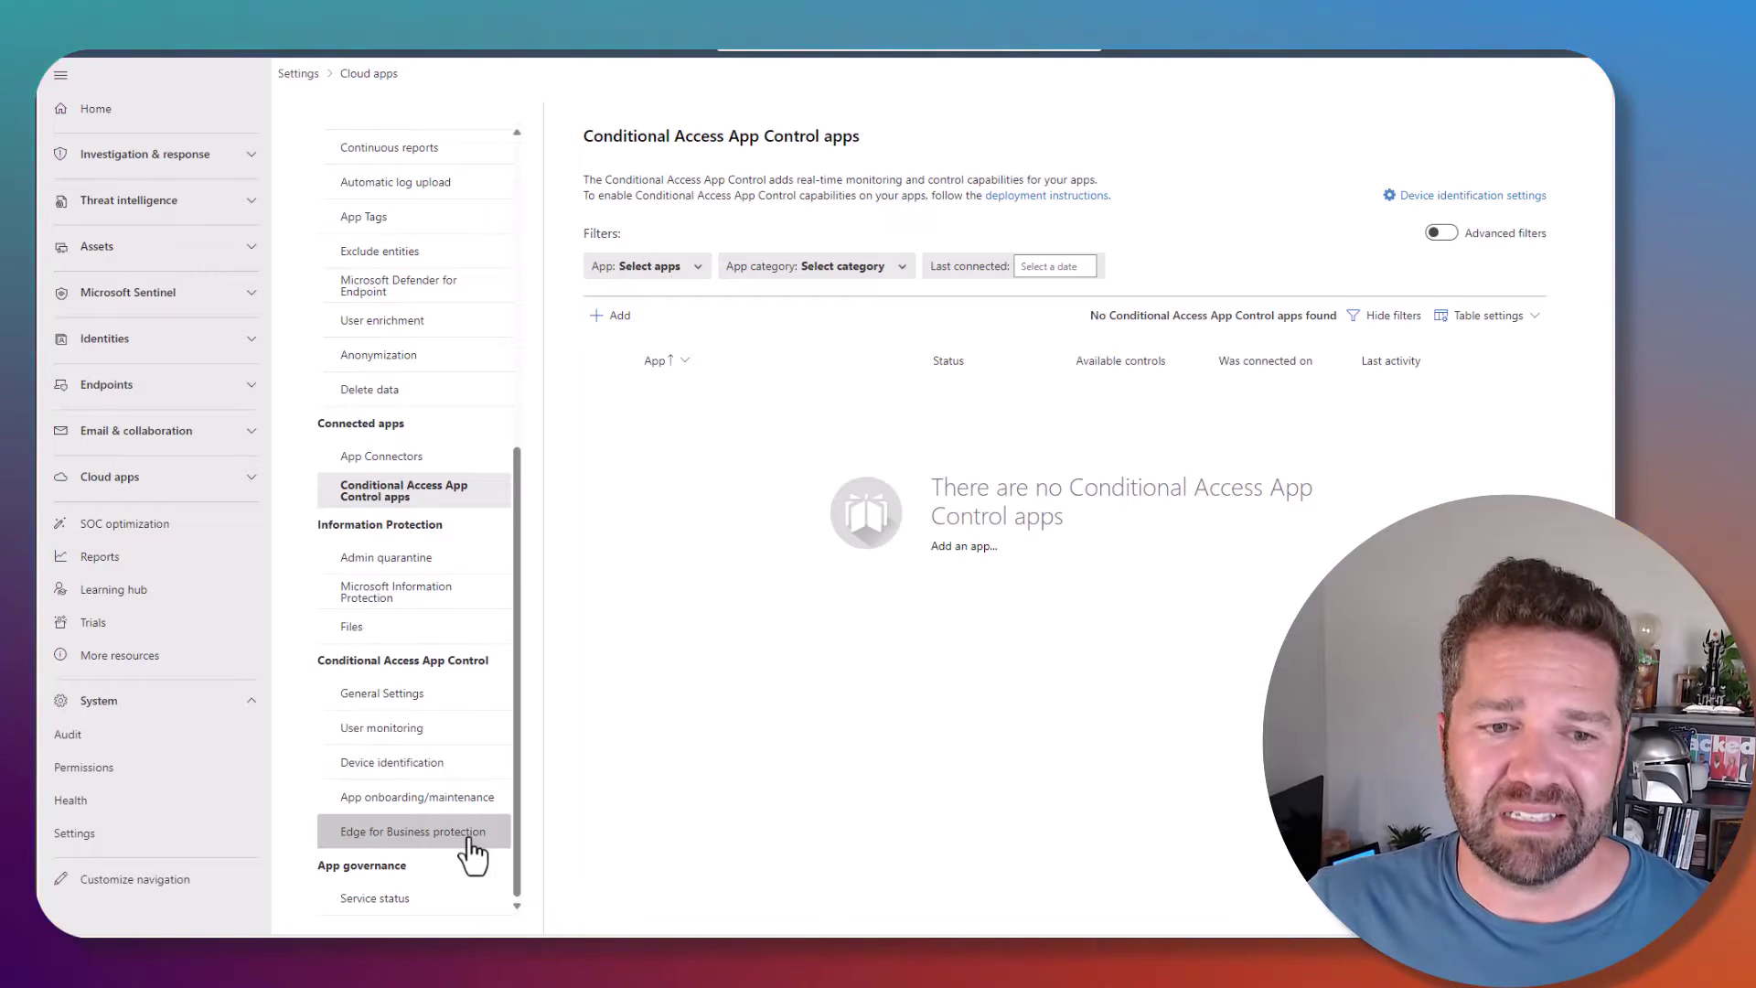
- Paste the admin account into App onboarding/maintenance Included users and confirm it
click(392, 803)
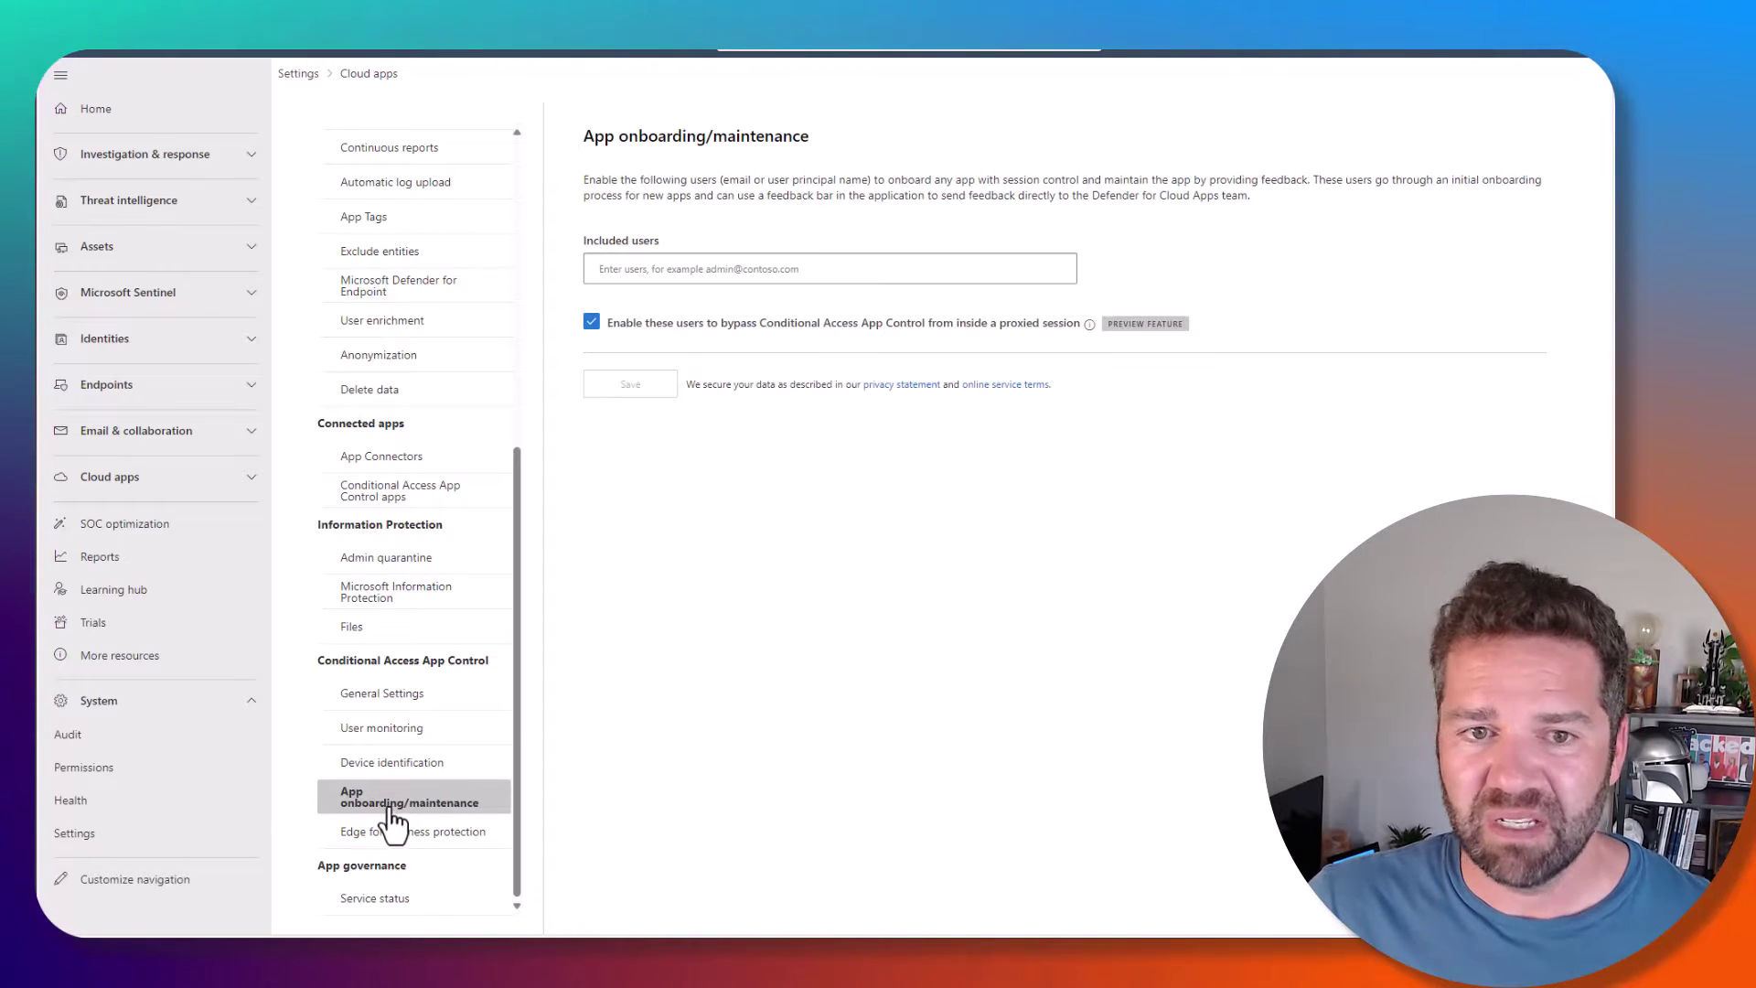
key(ctrl+v)
click(712, 306)
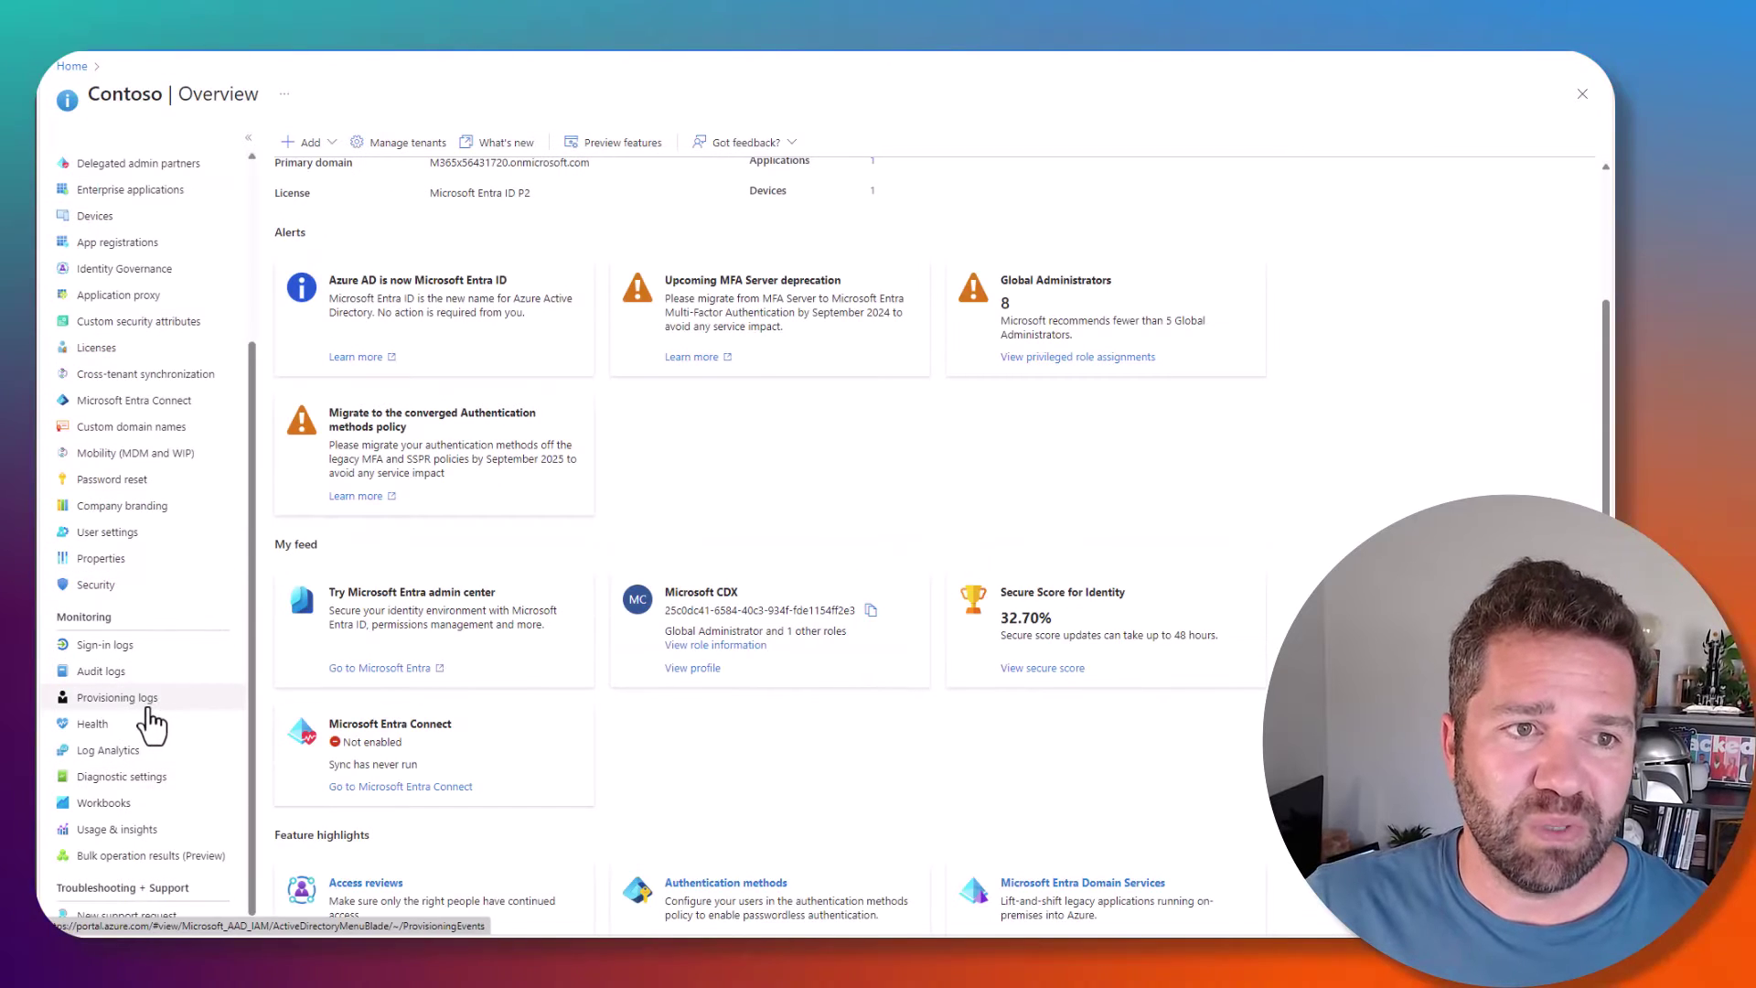
- Go to Security > Conditional Access > Policies and start a new policy
click(95, 586)
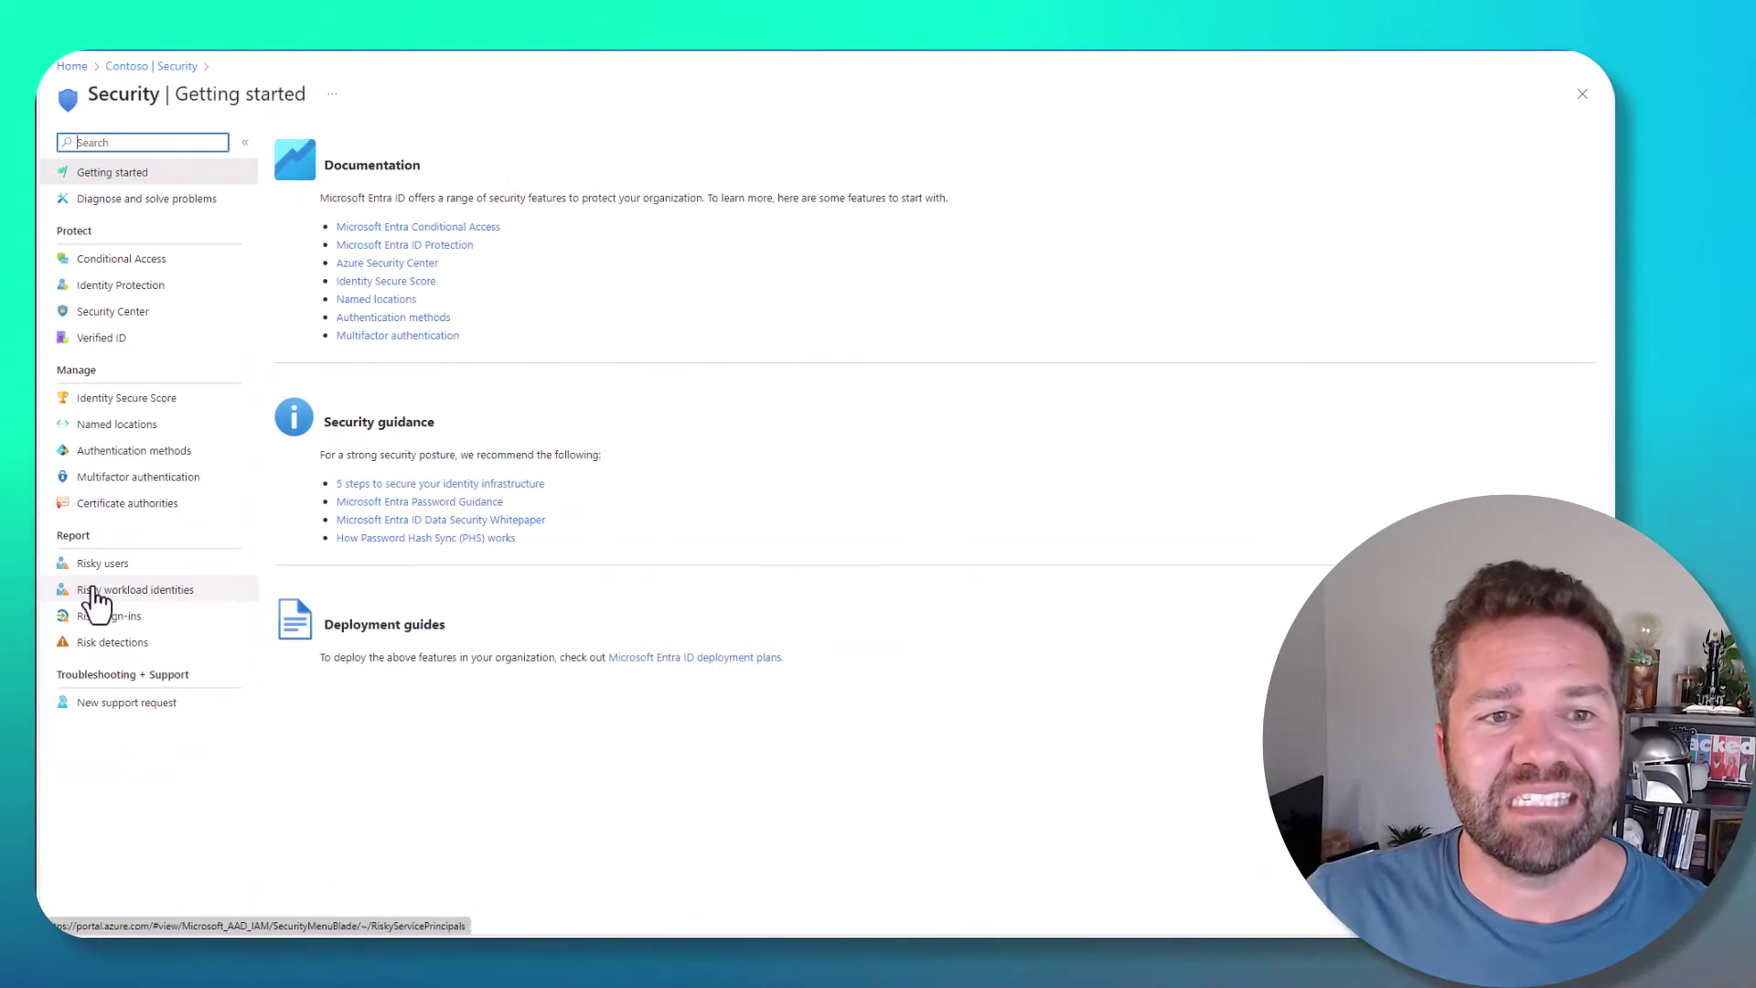
click(120, 259)
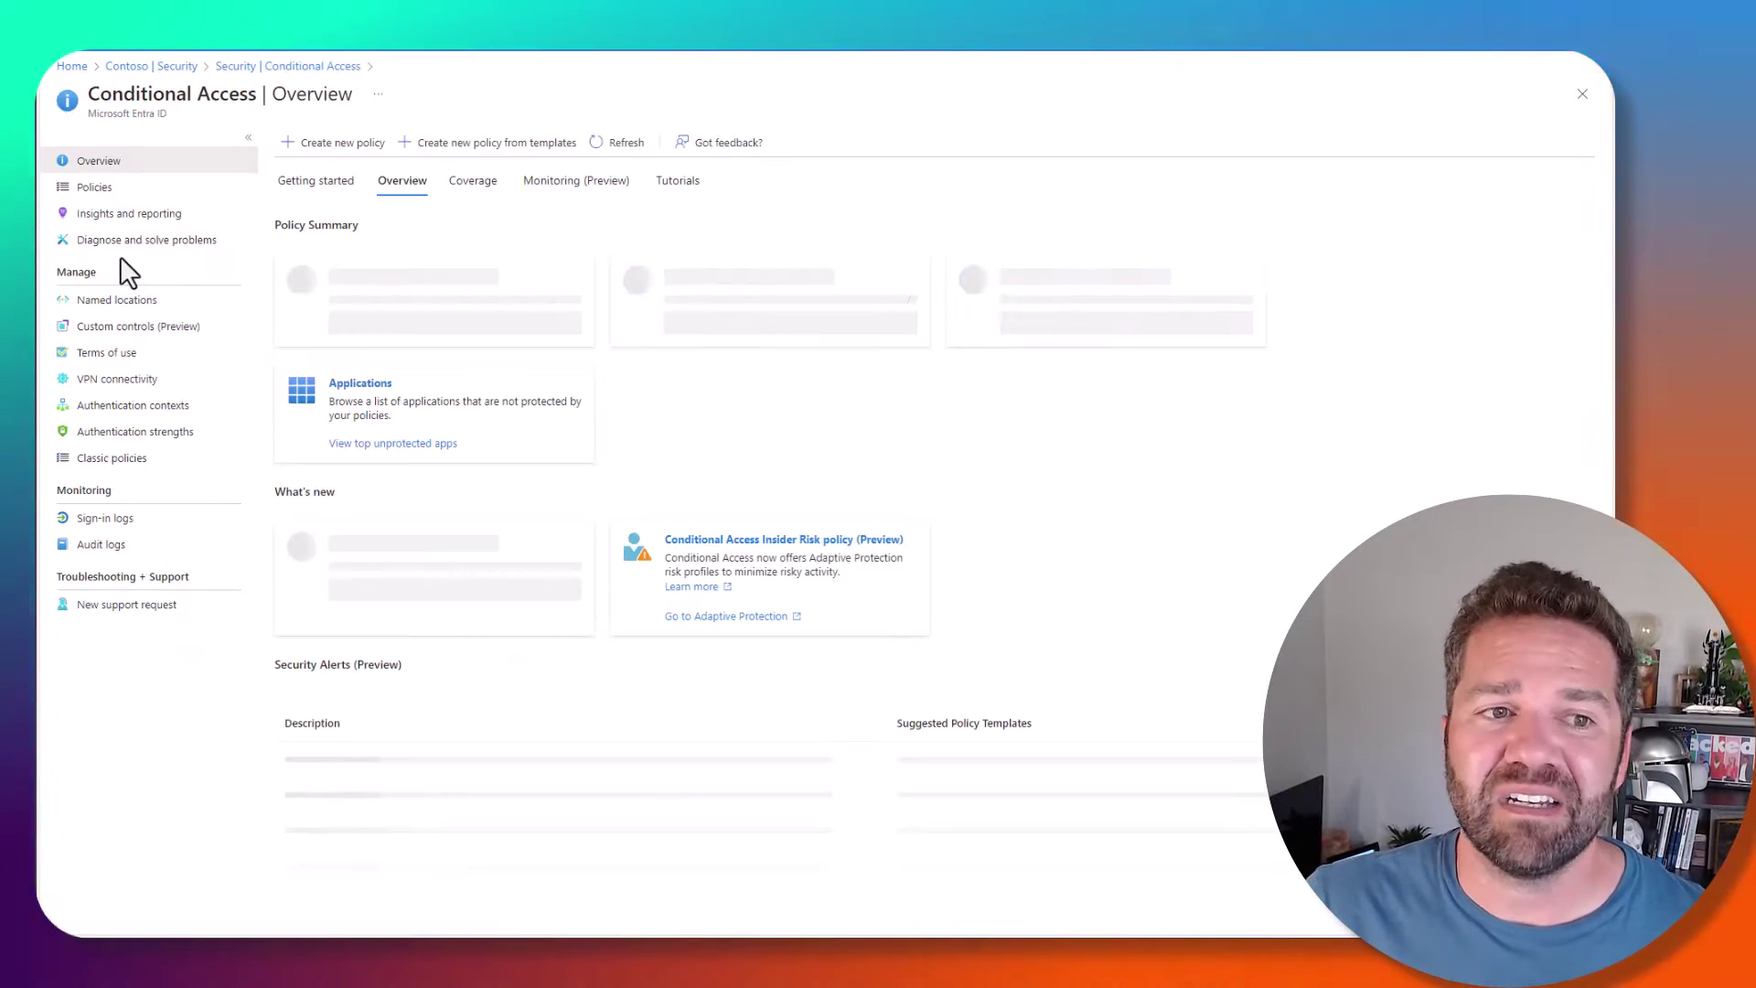
click(101, 189)
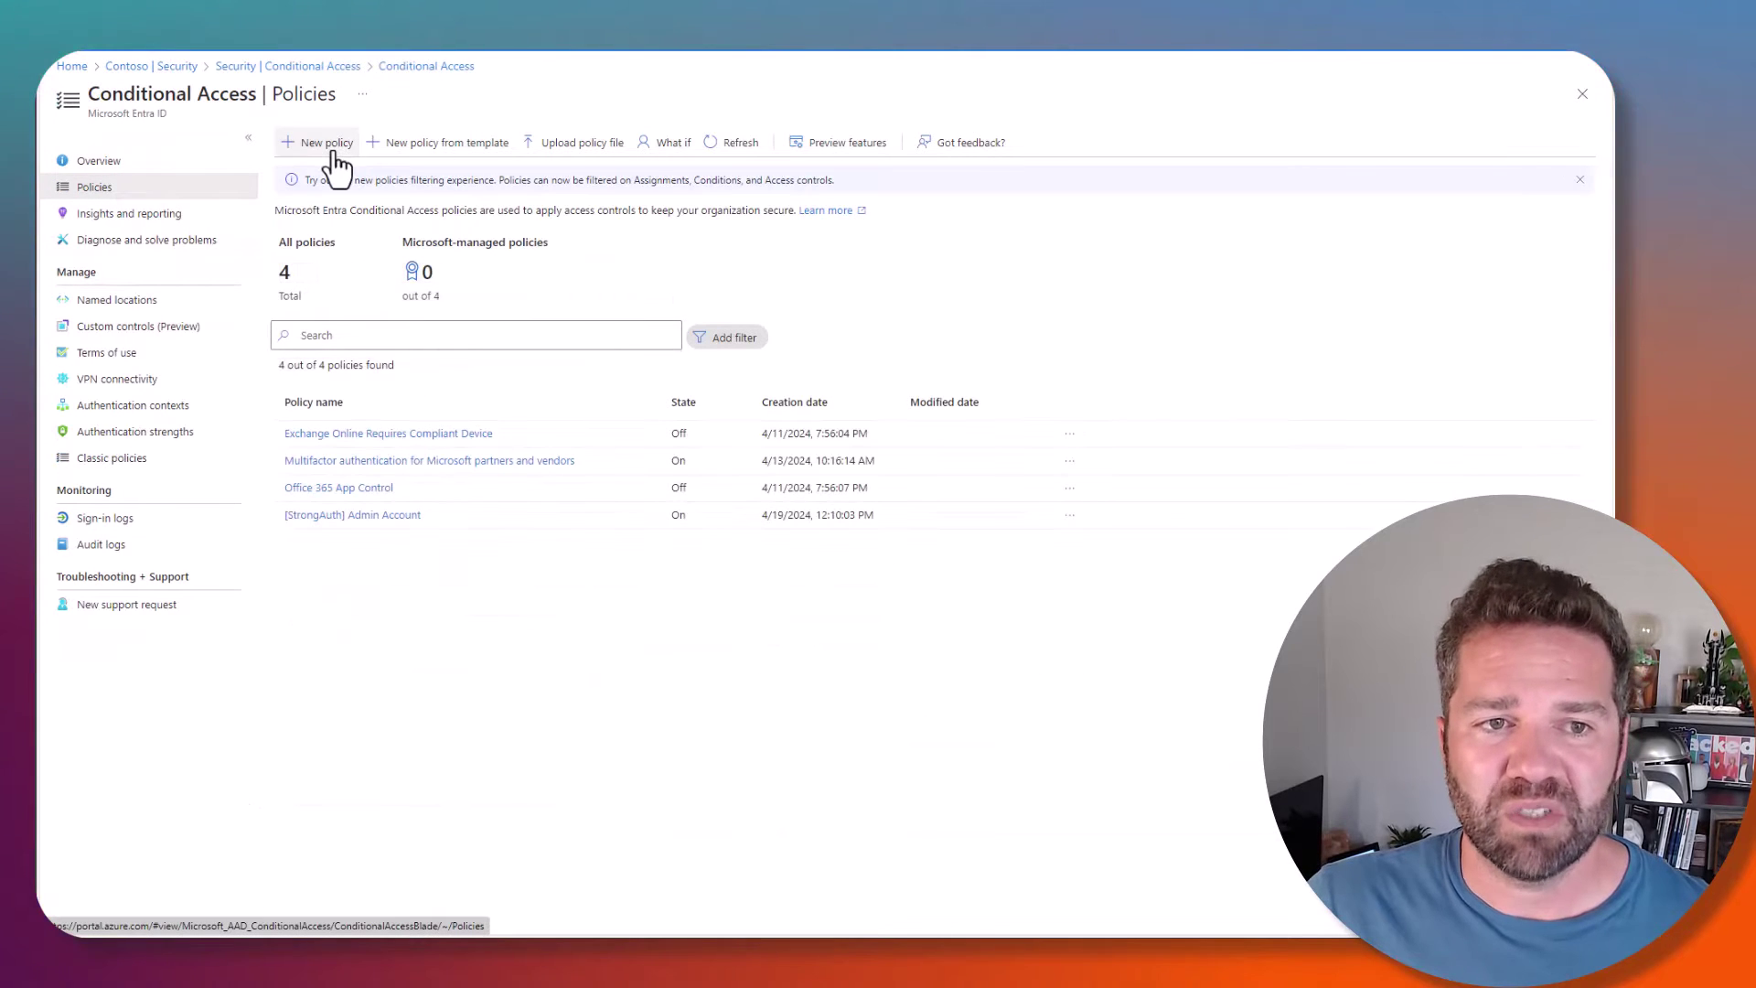
click(327, 144)
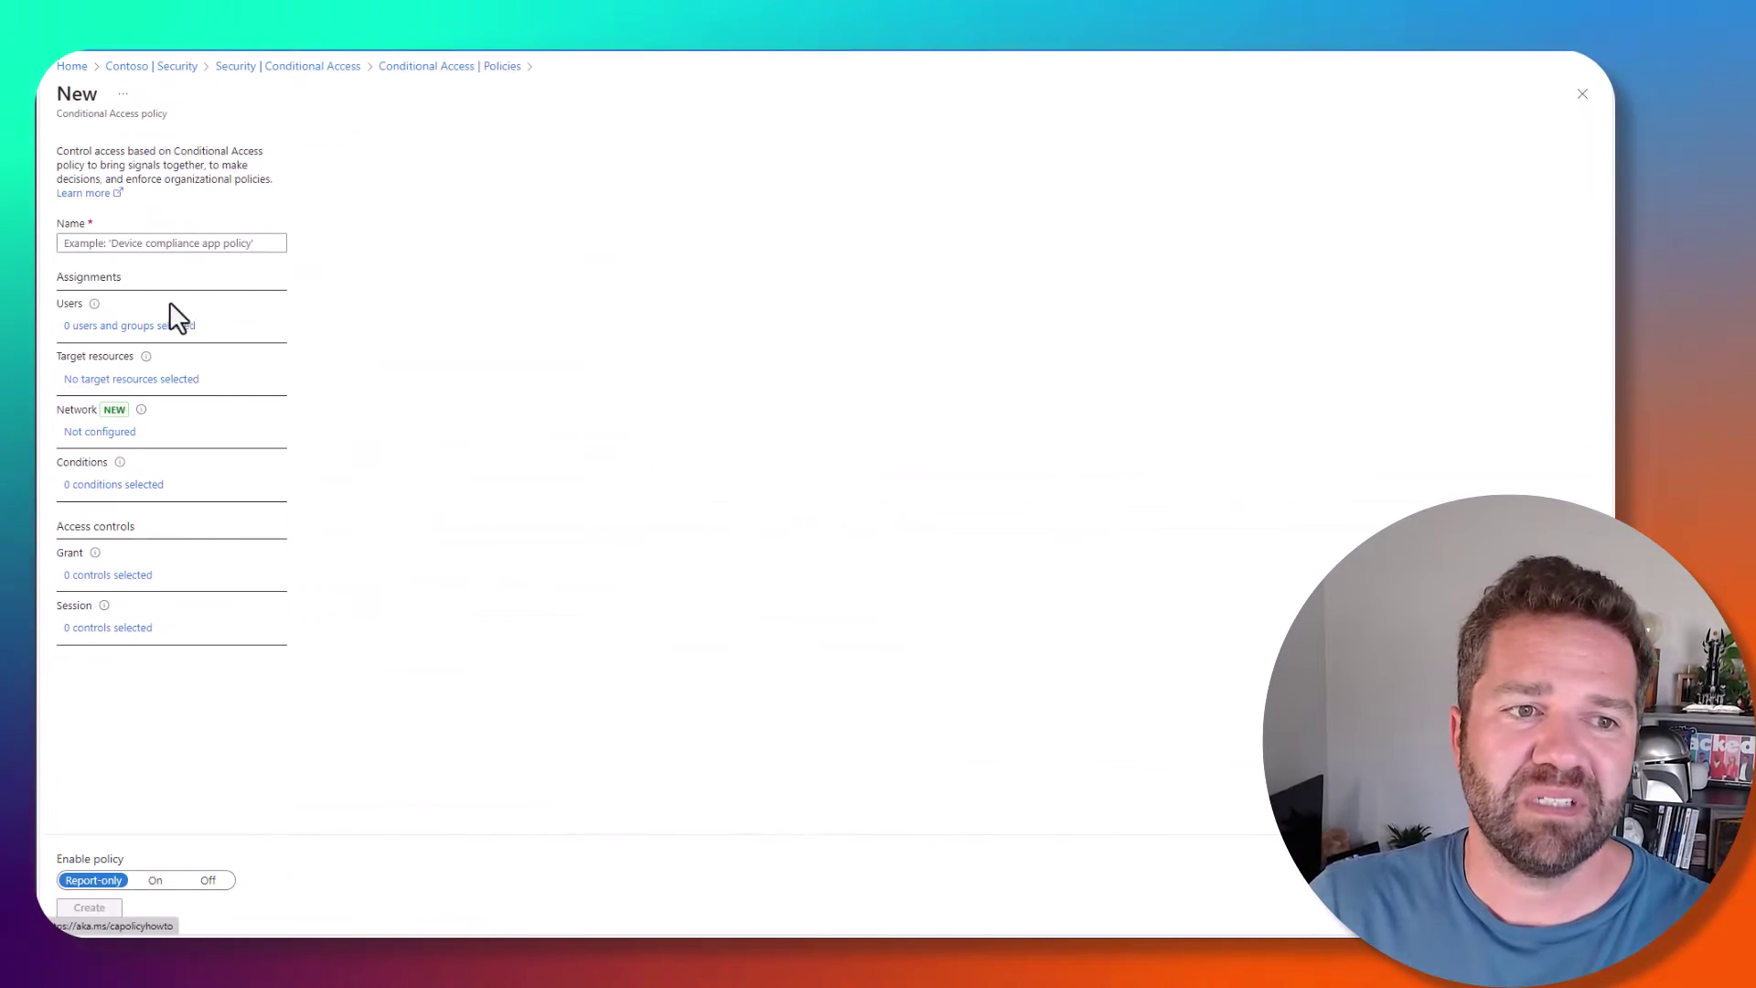
- Name the policy '[MCAS] Office 365'
click(128, 239)
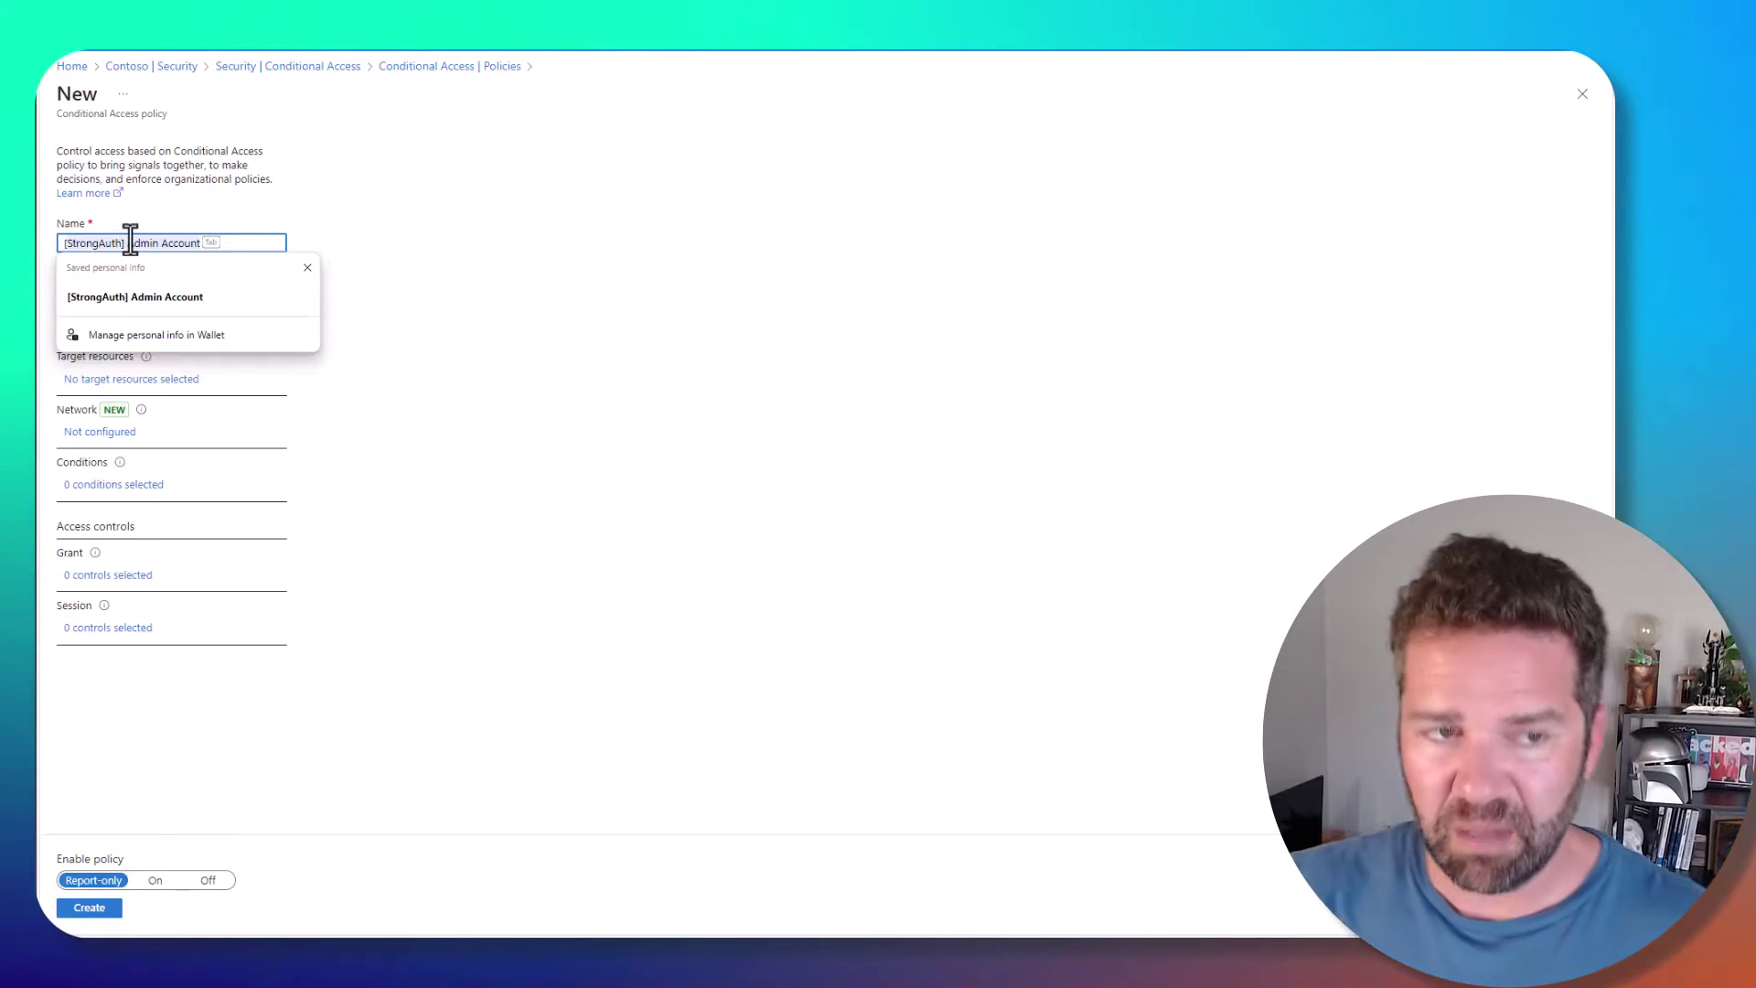
text([MCAS)
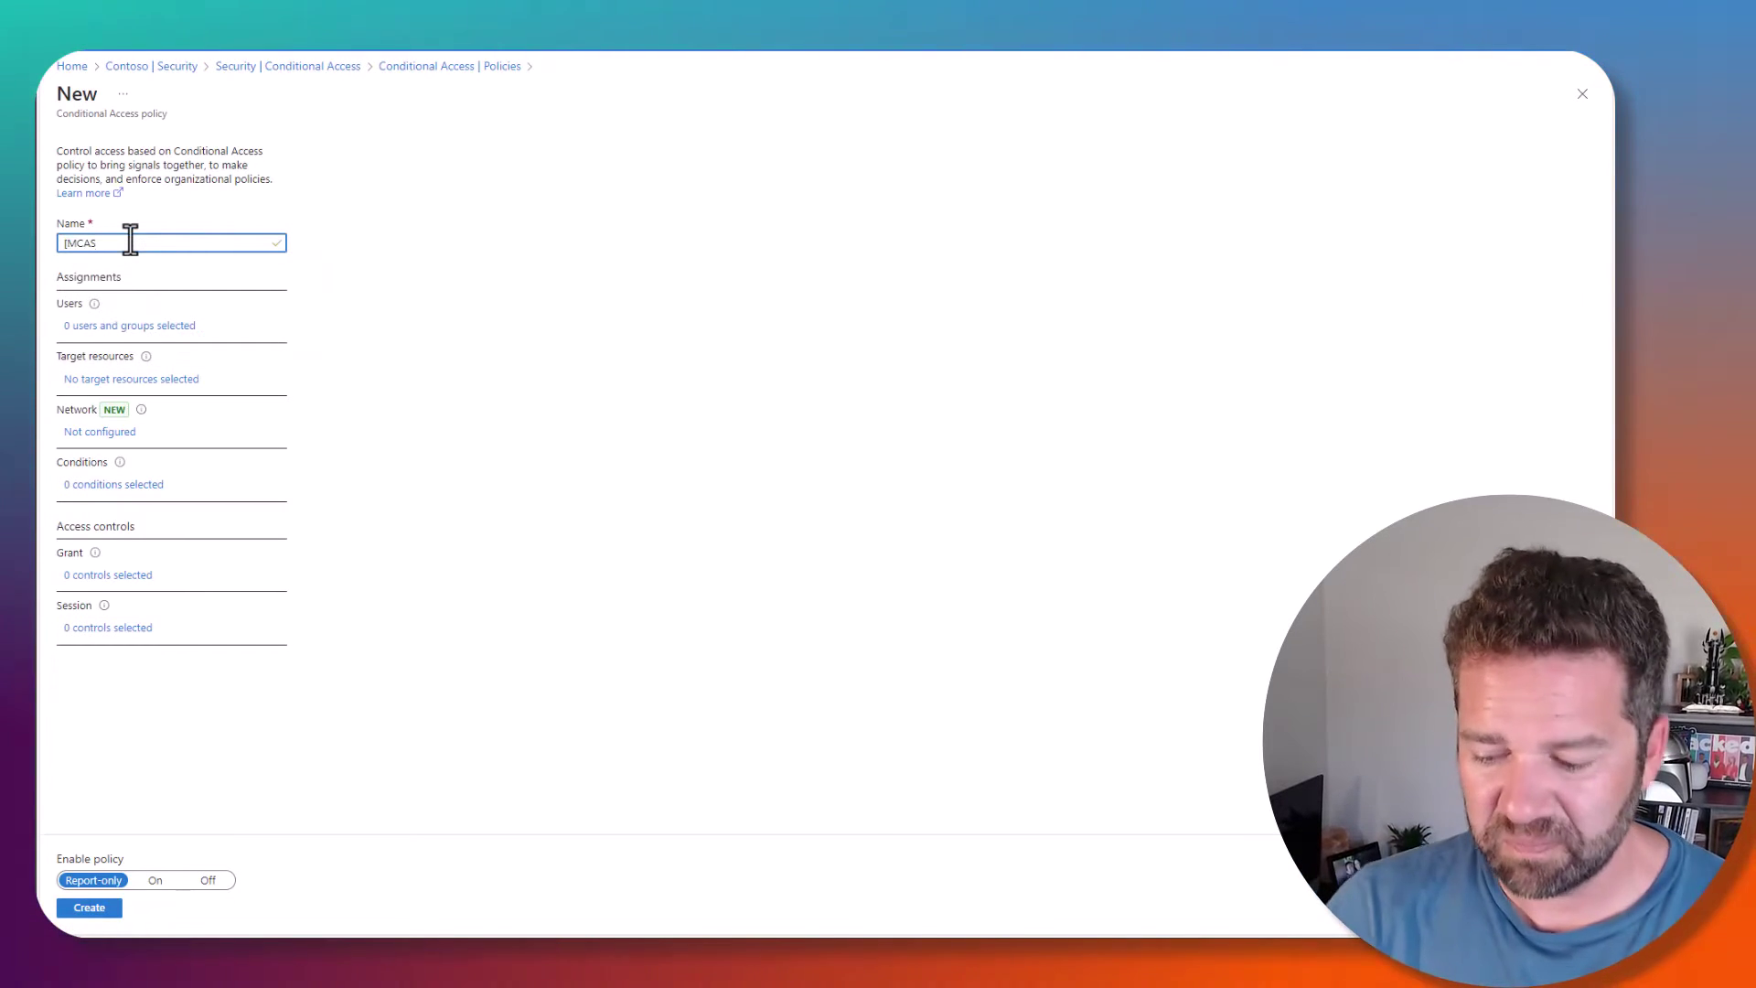
text(])
key(BackSpace)
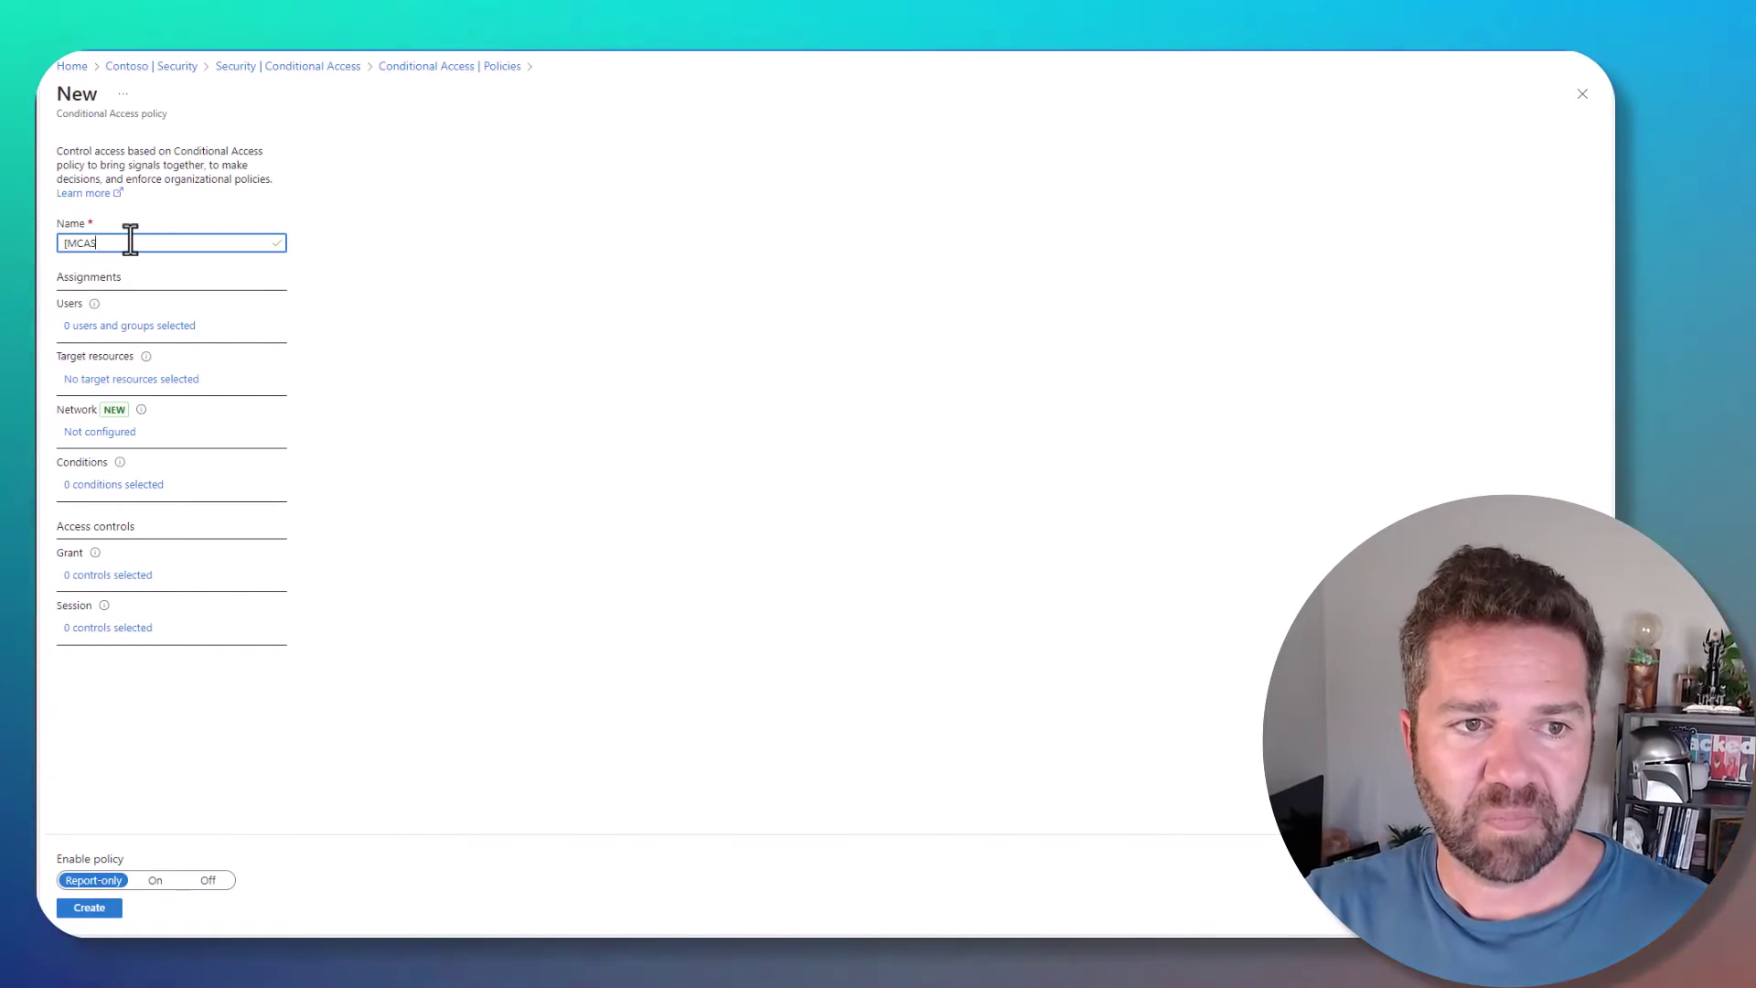
text(] Office 365 Setup)
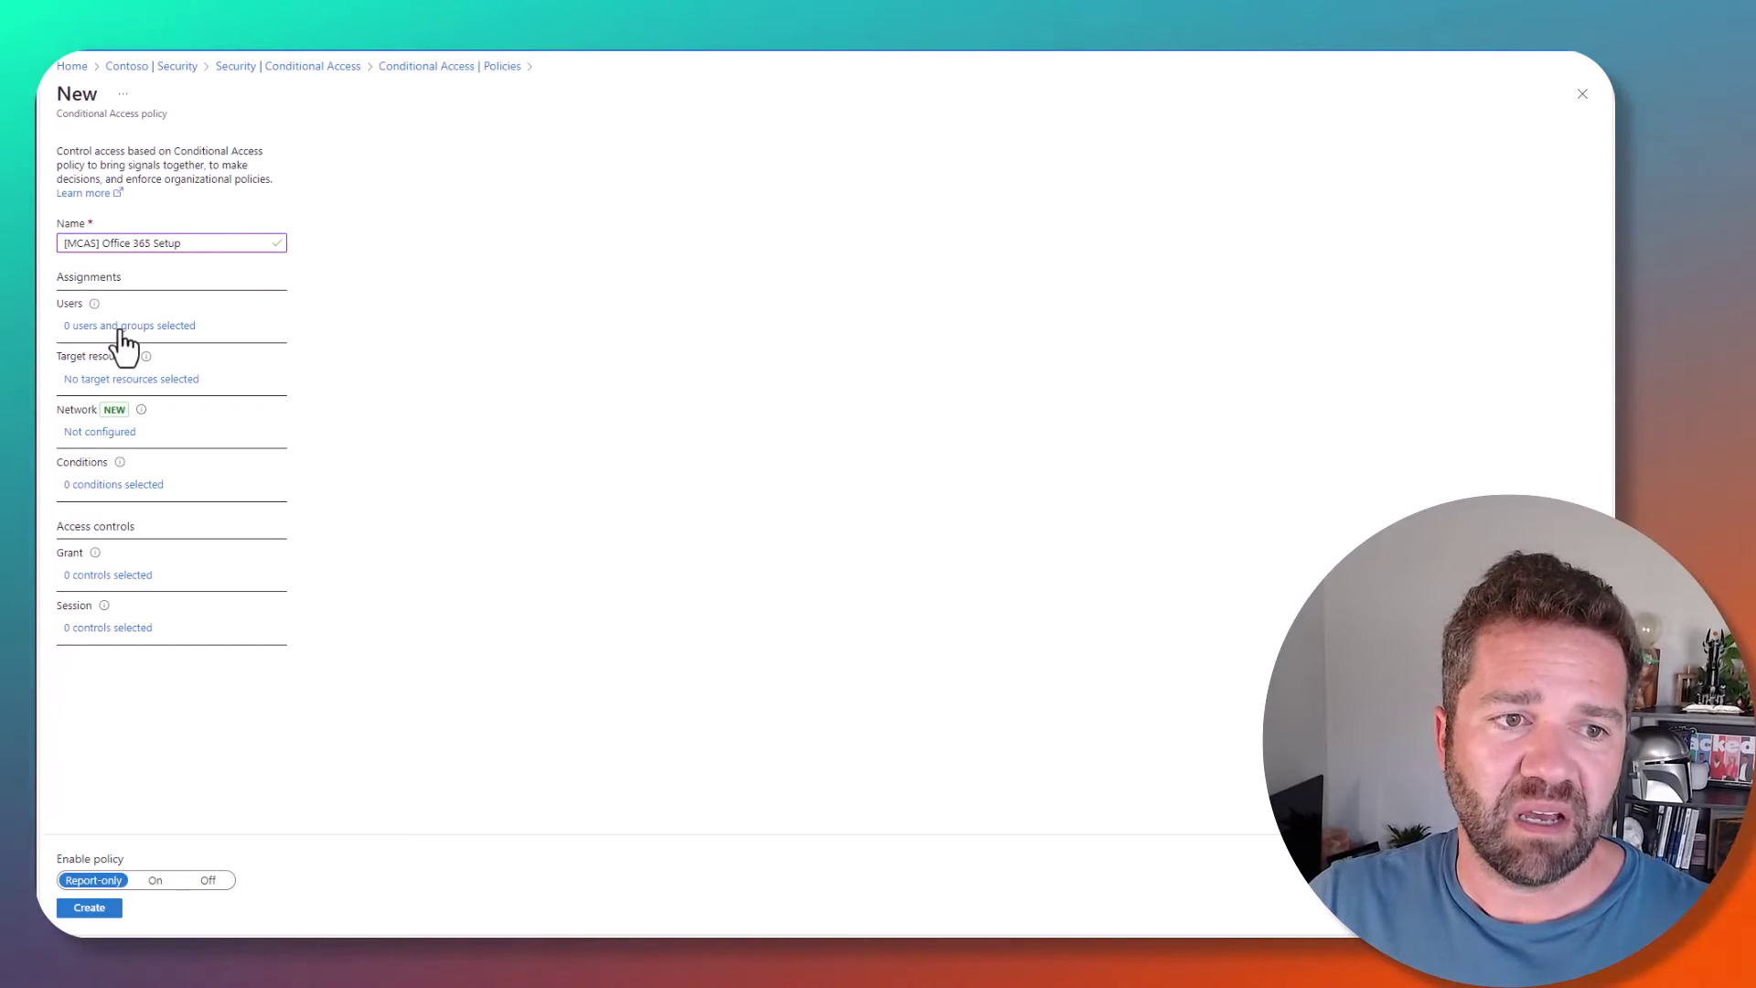
- Assign the policy to the admin user under specific users and groups
click(120, 329)
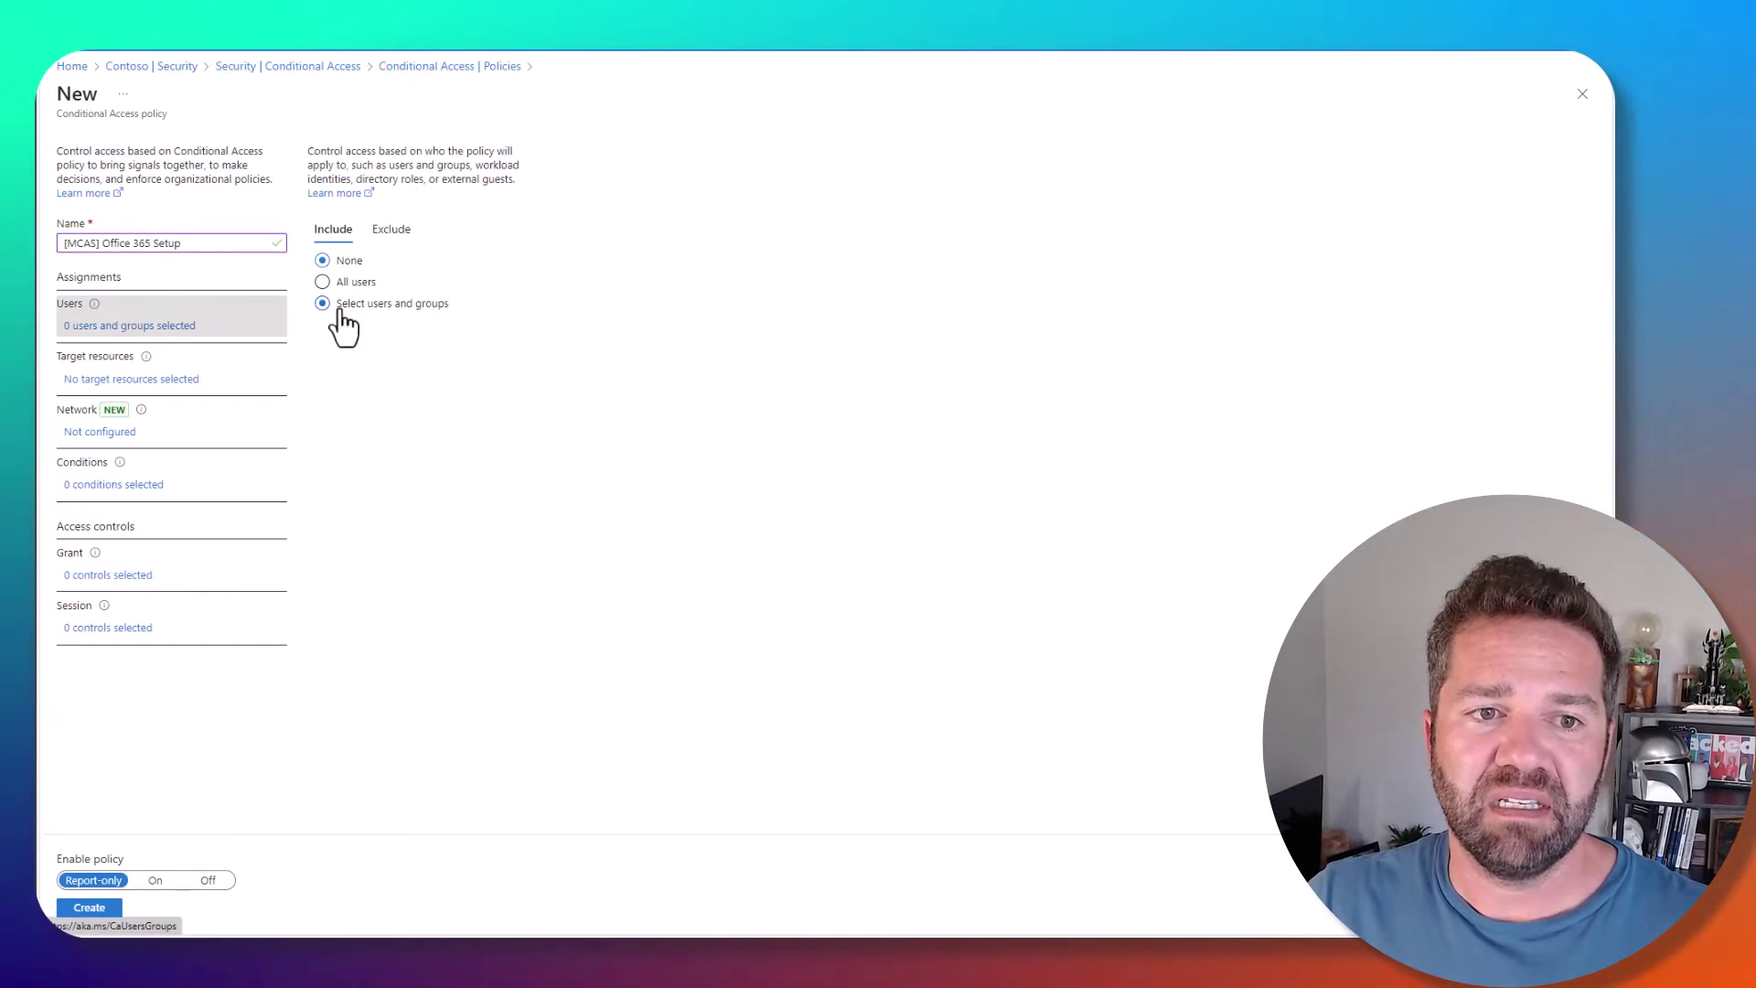
click(364, 387)
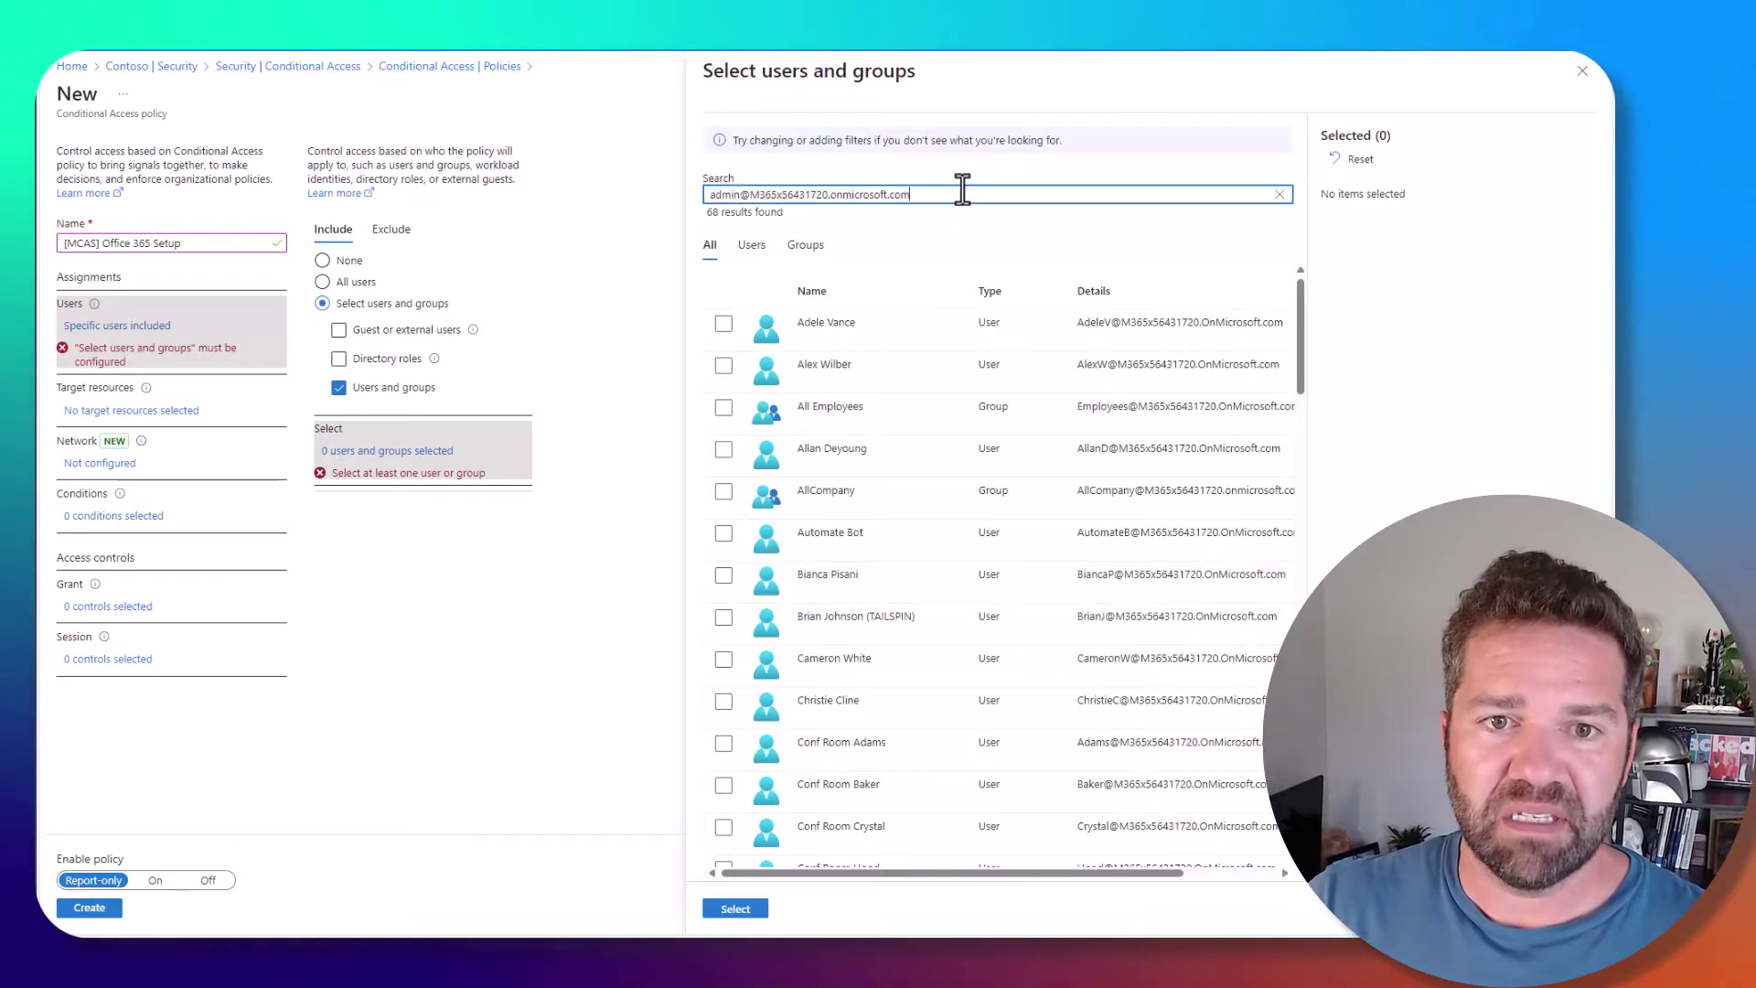
click(723, 323)
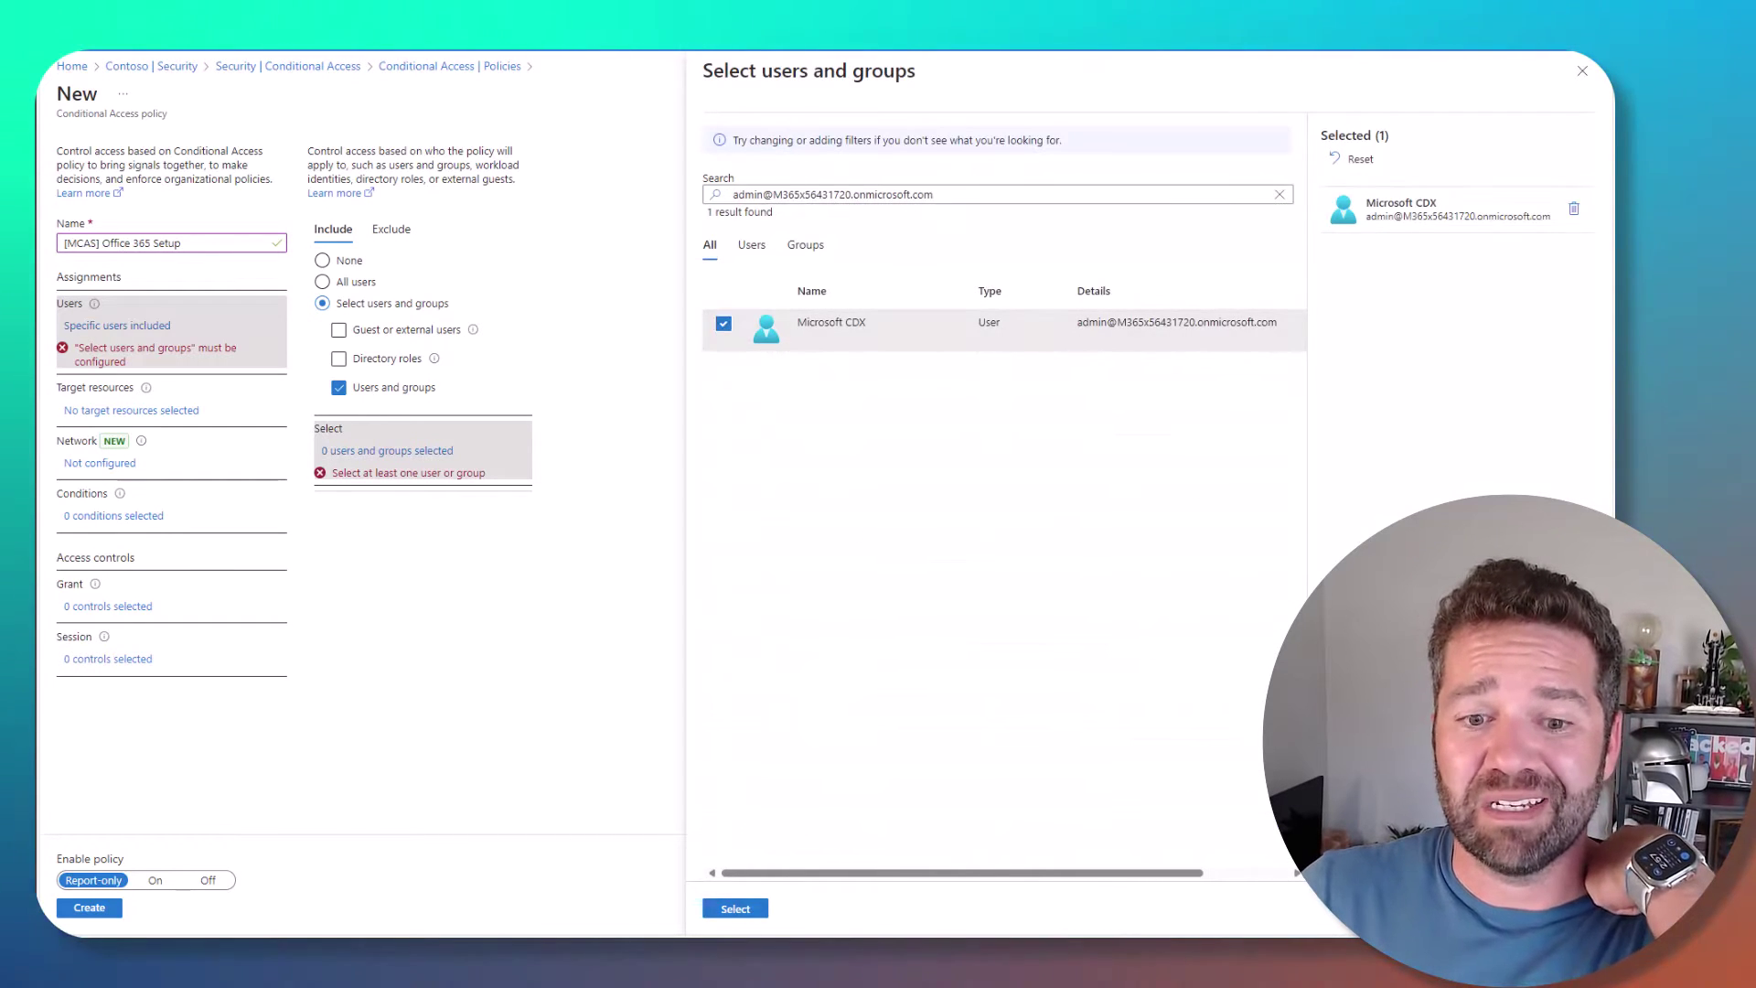
click(738, 910)
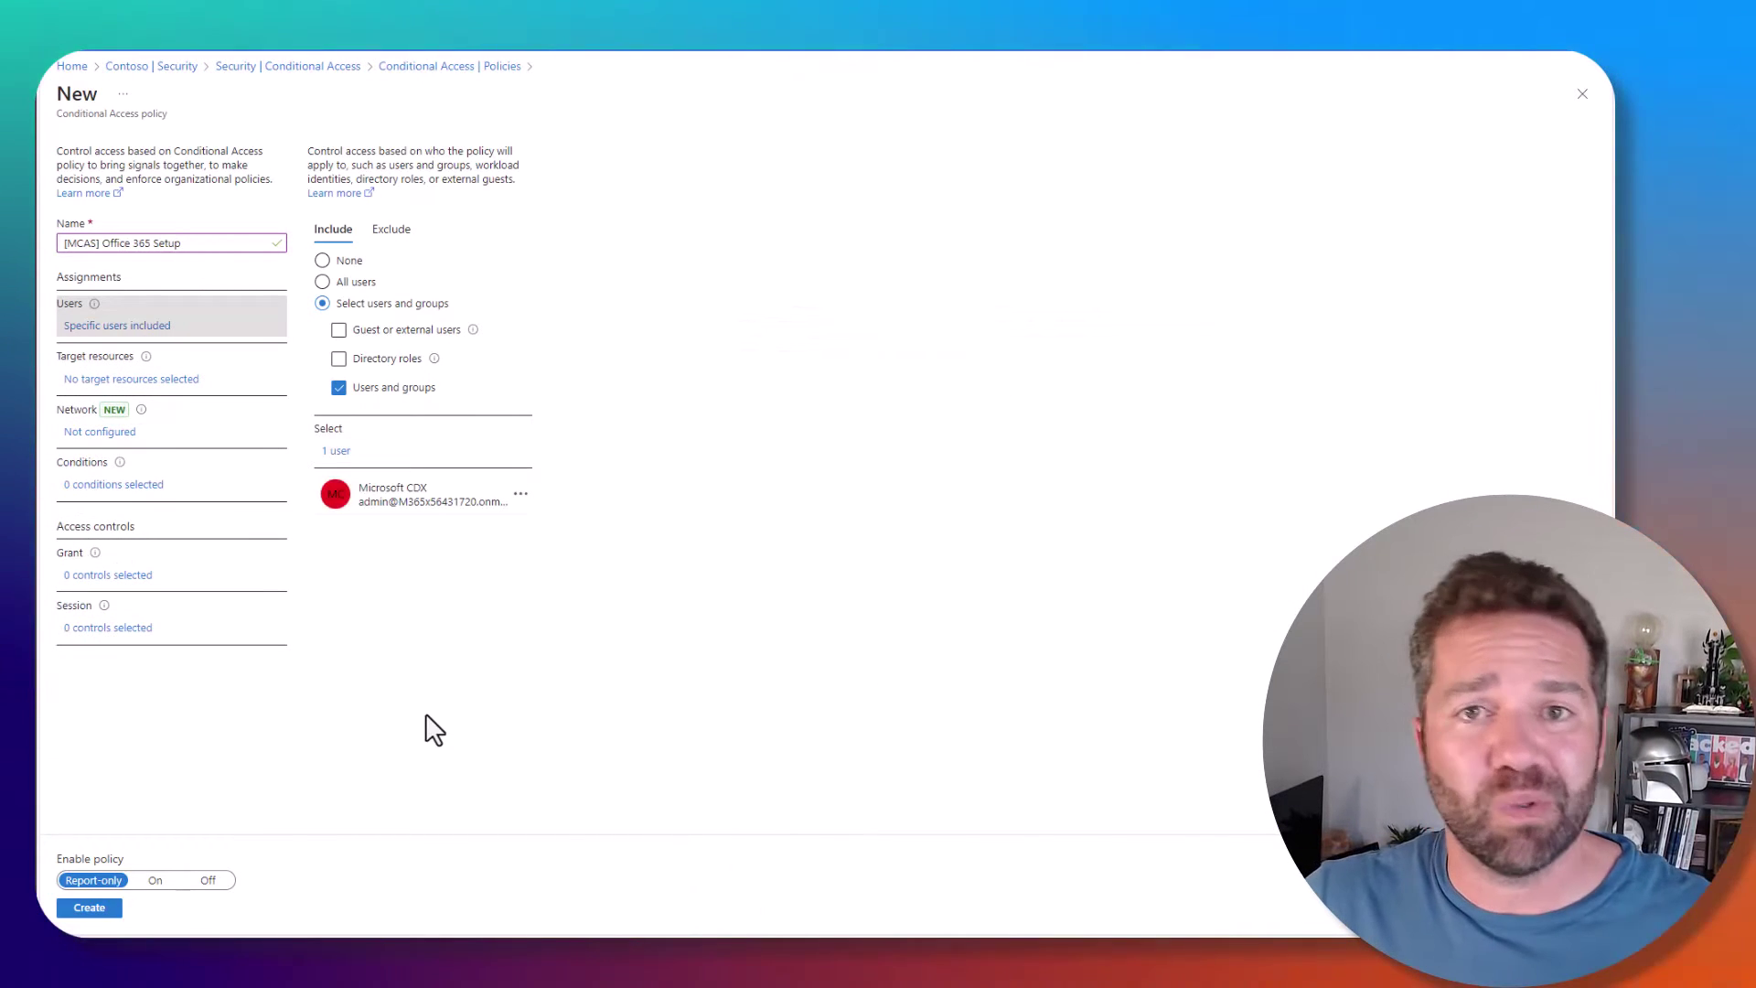
- Target the policy at the Office 365 cloud app only
click(129, 377)
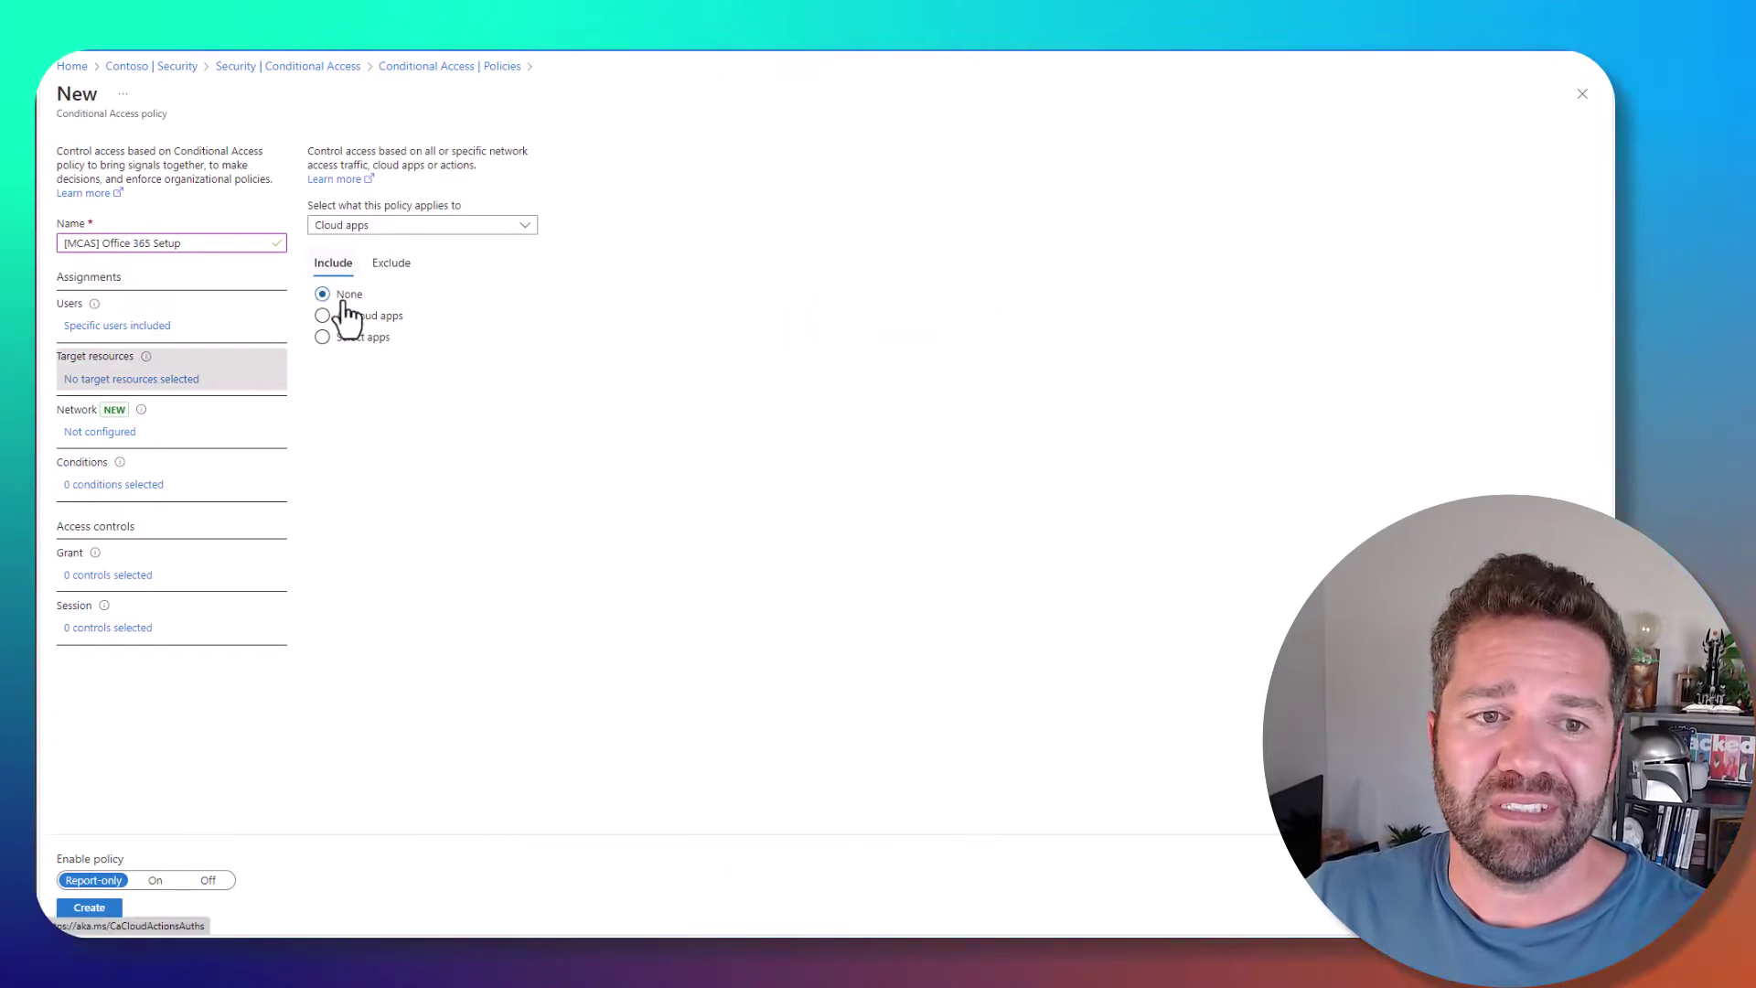
click(342, 339)
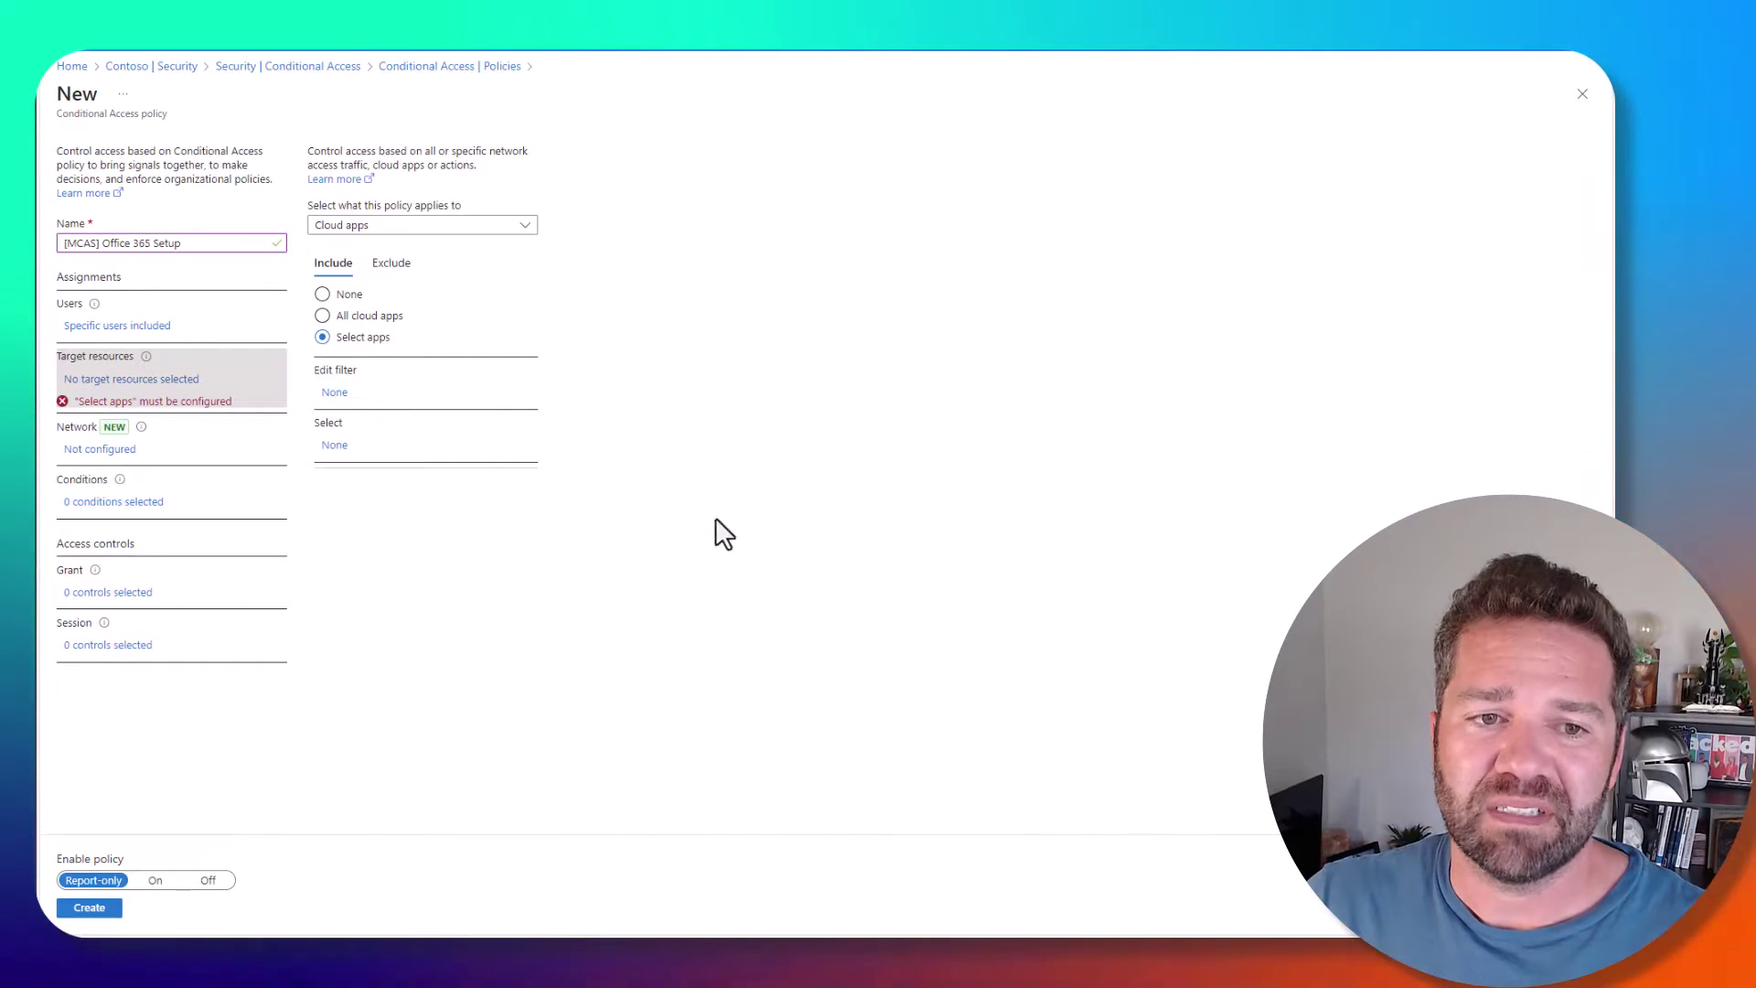
click(336, 446)
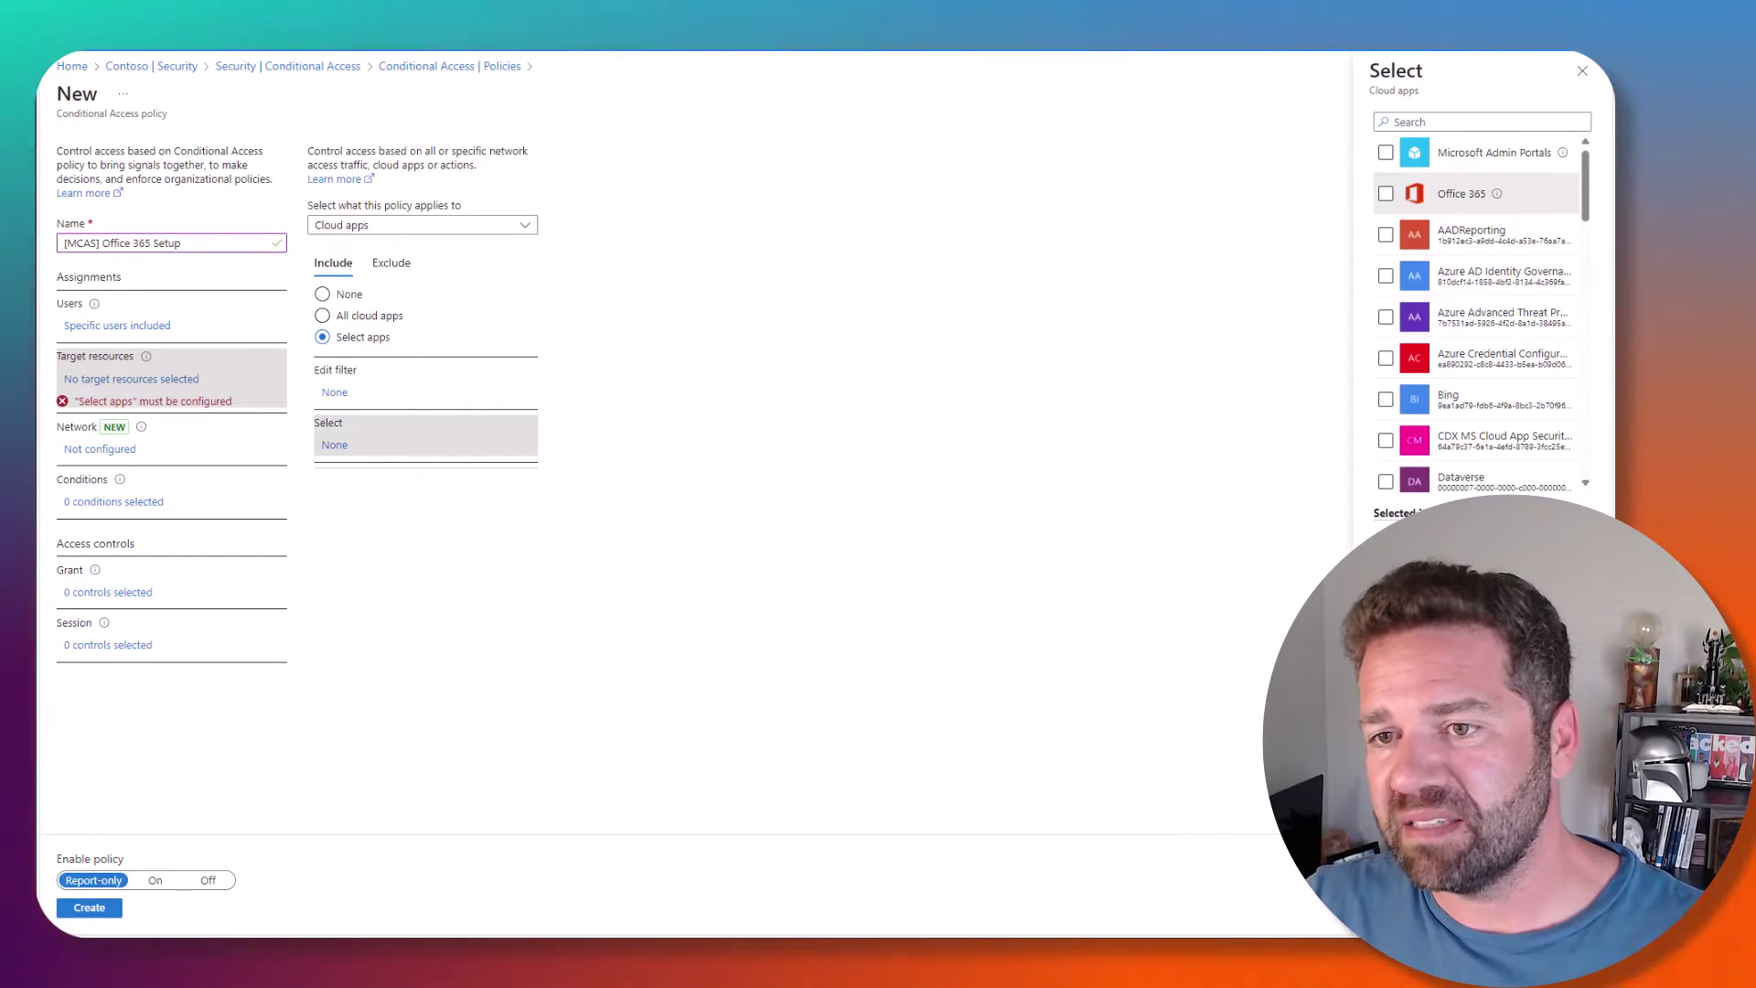
click(1386, 193)
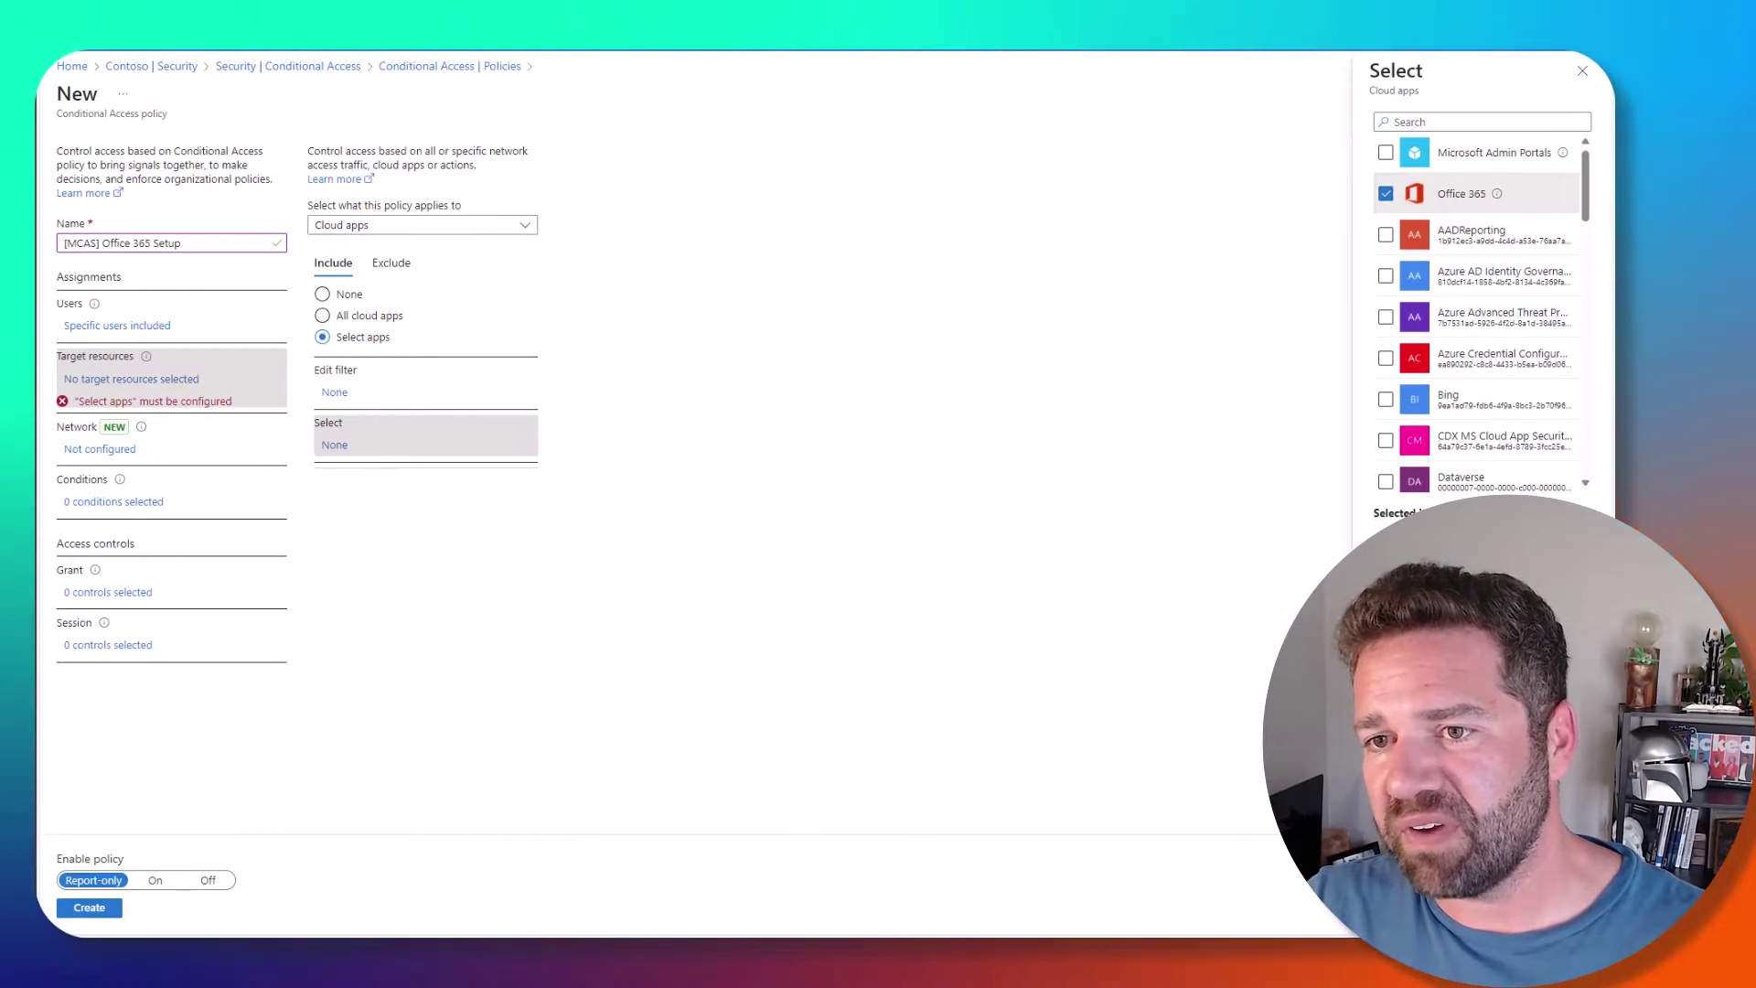
click(1394, 914)
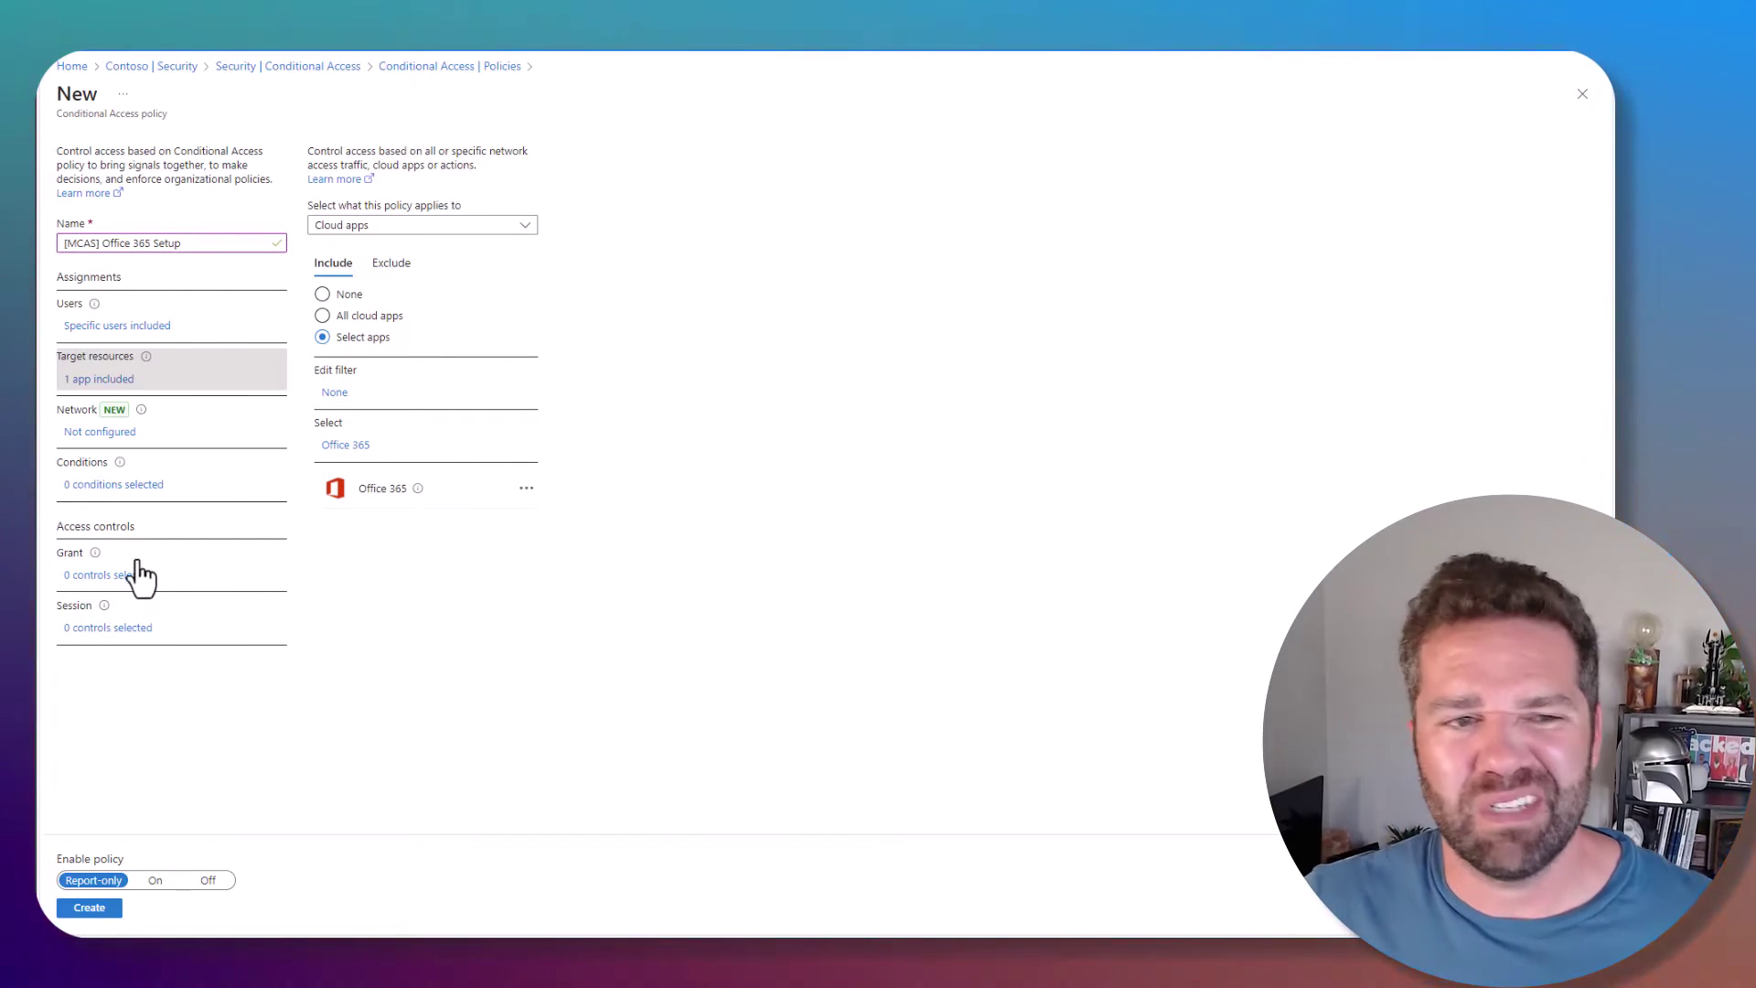
- Configure the Client apps condition to include Browser clients
click(126, 485)
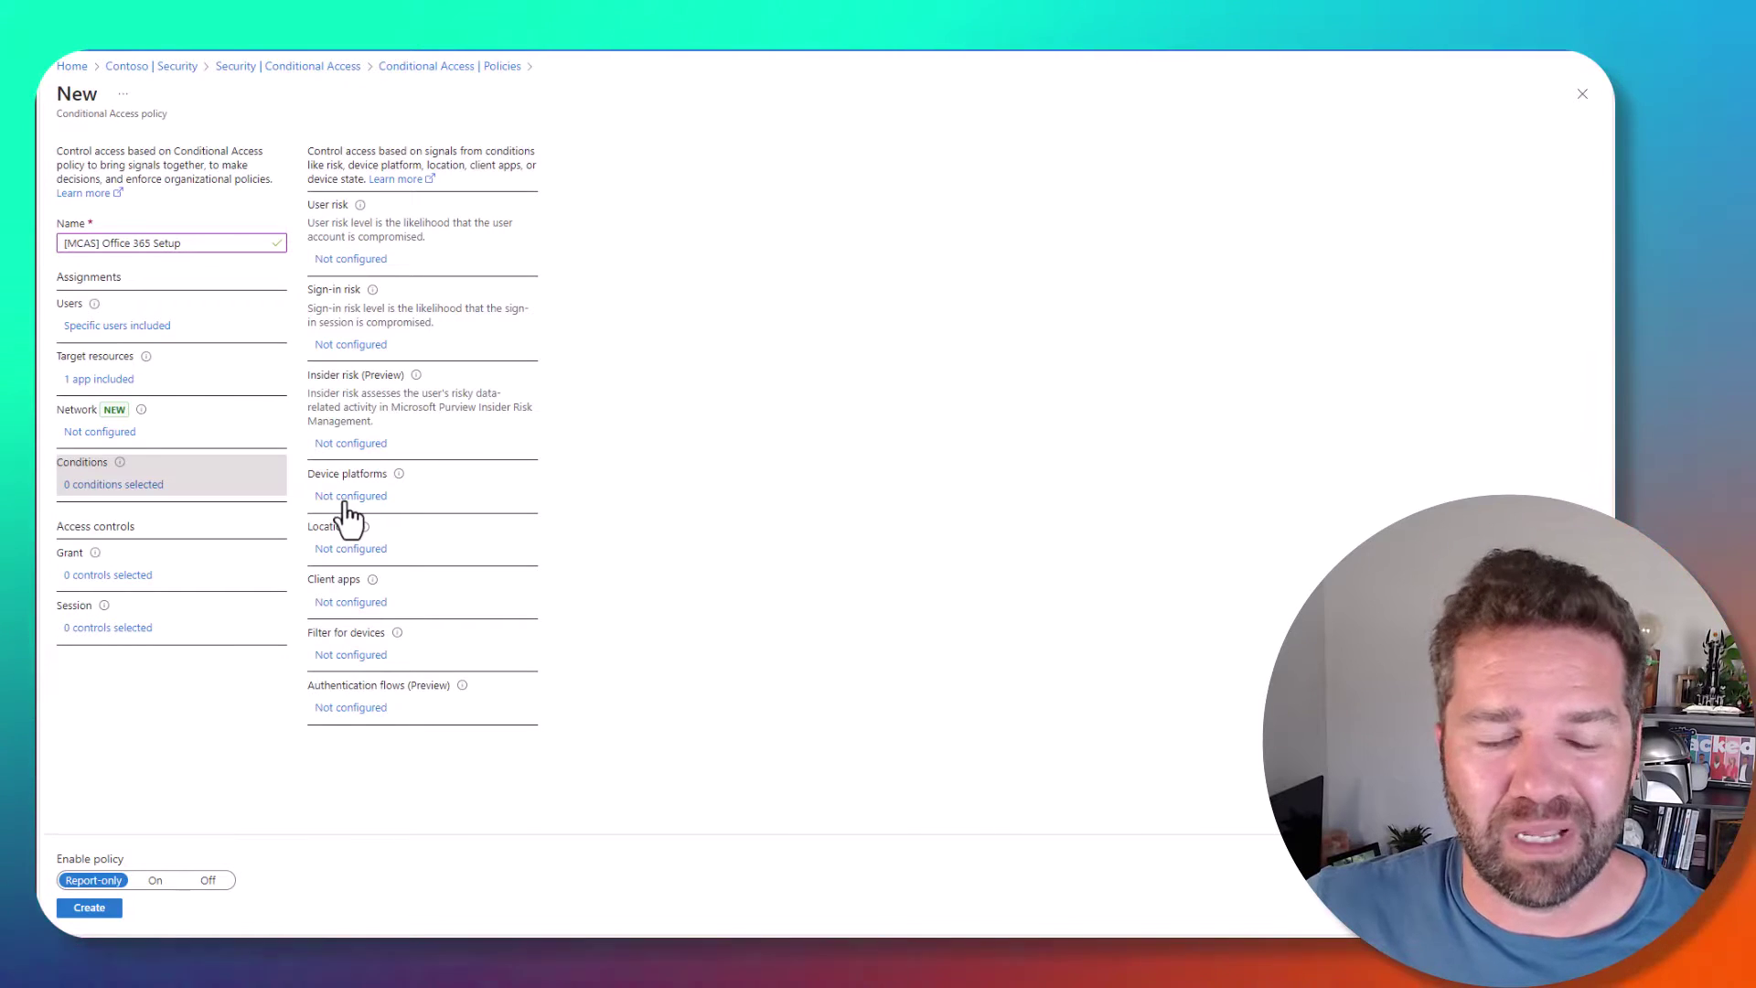
click(334, 609)
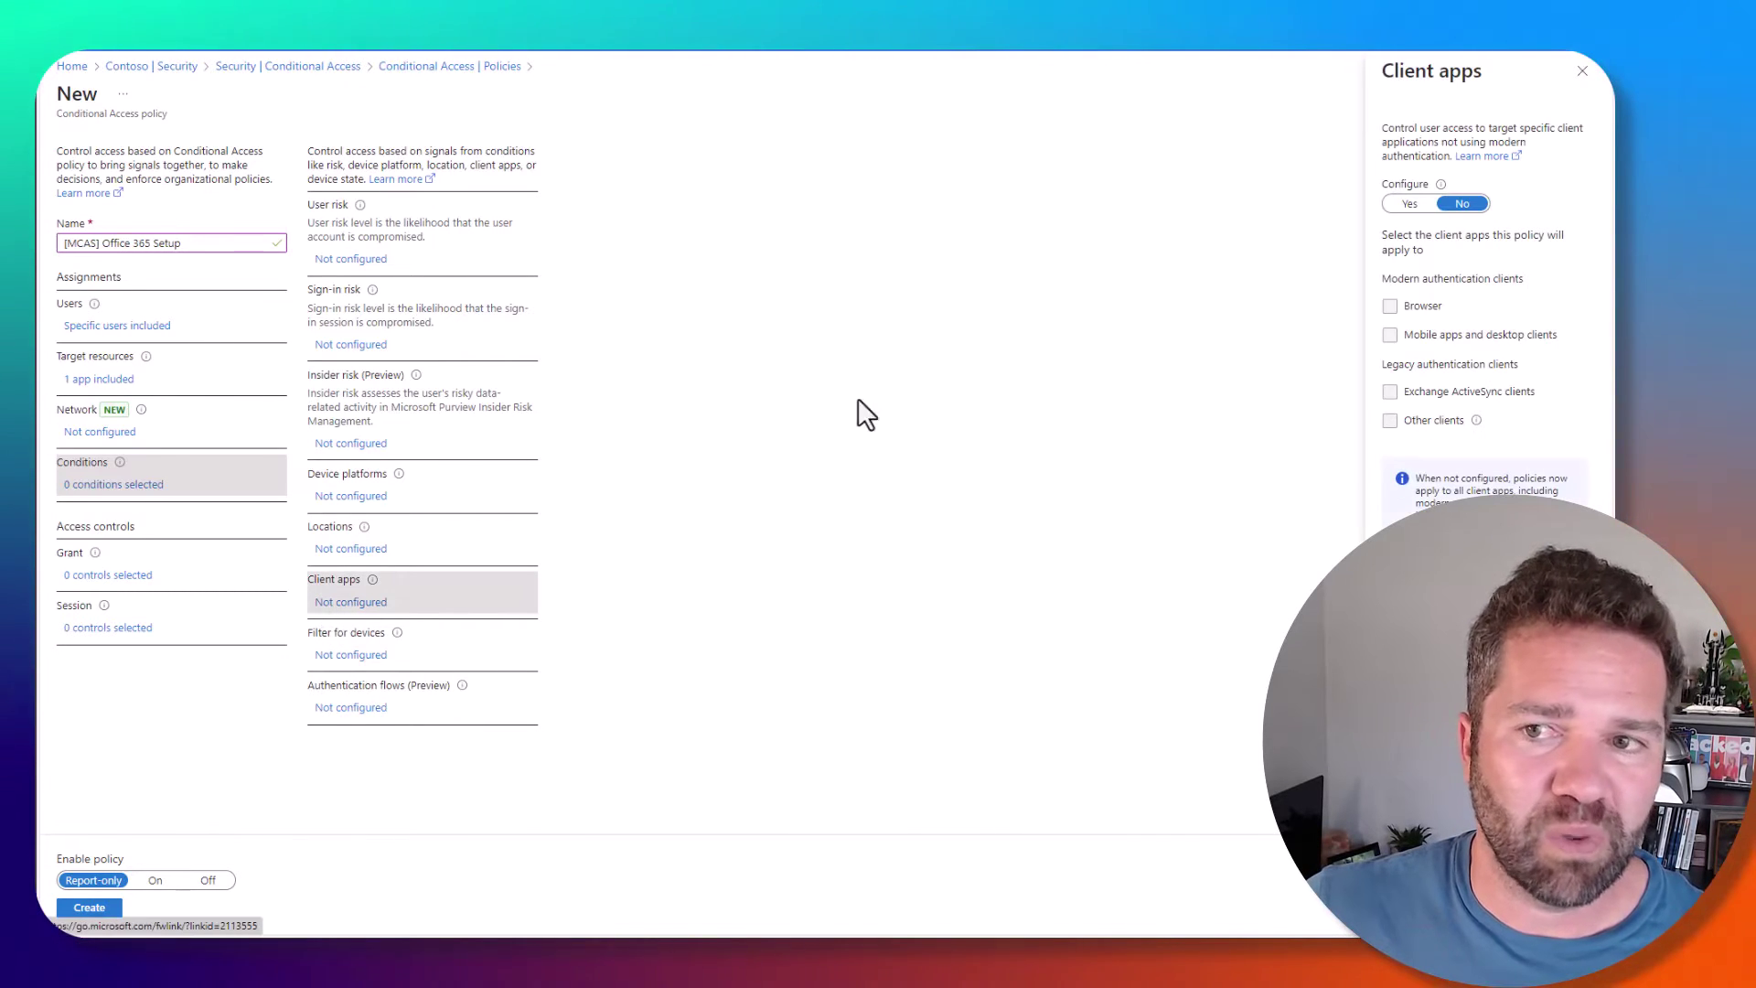
click(1410, 203)
click(1390, 305)
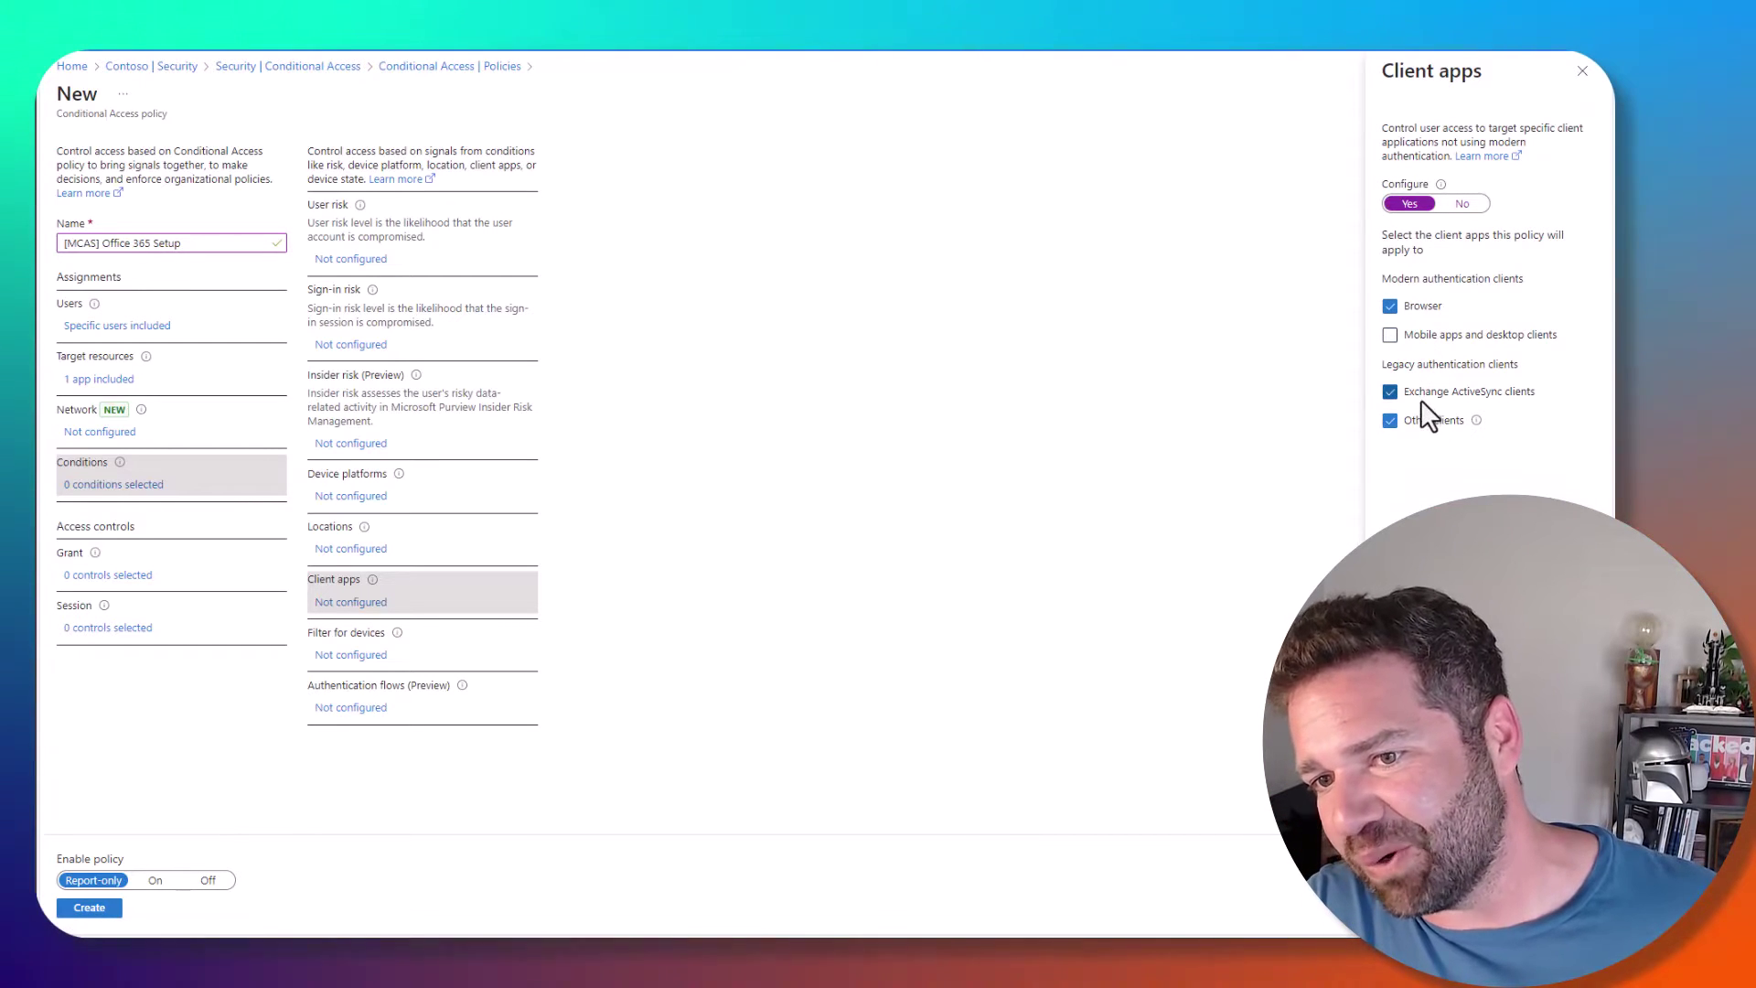
click(1403, 907)
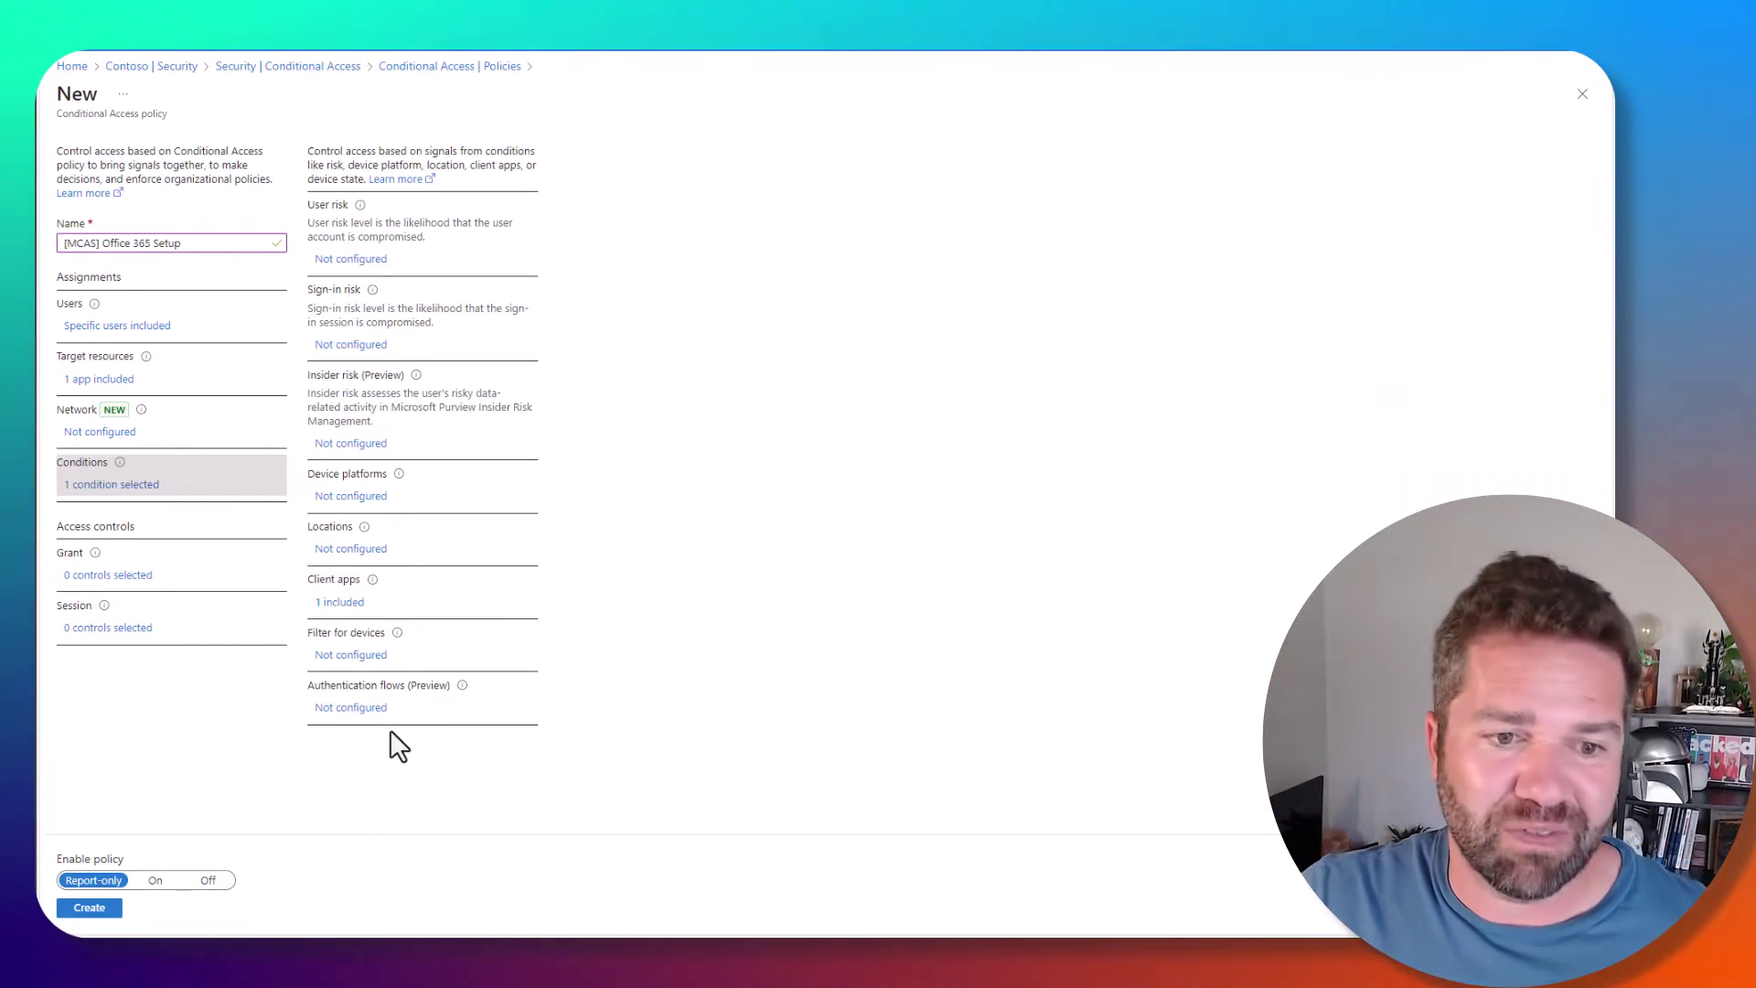
click(350, 656)
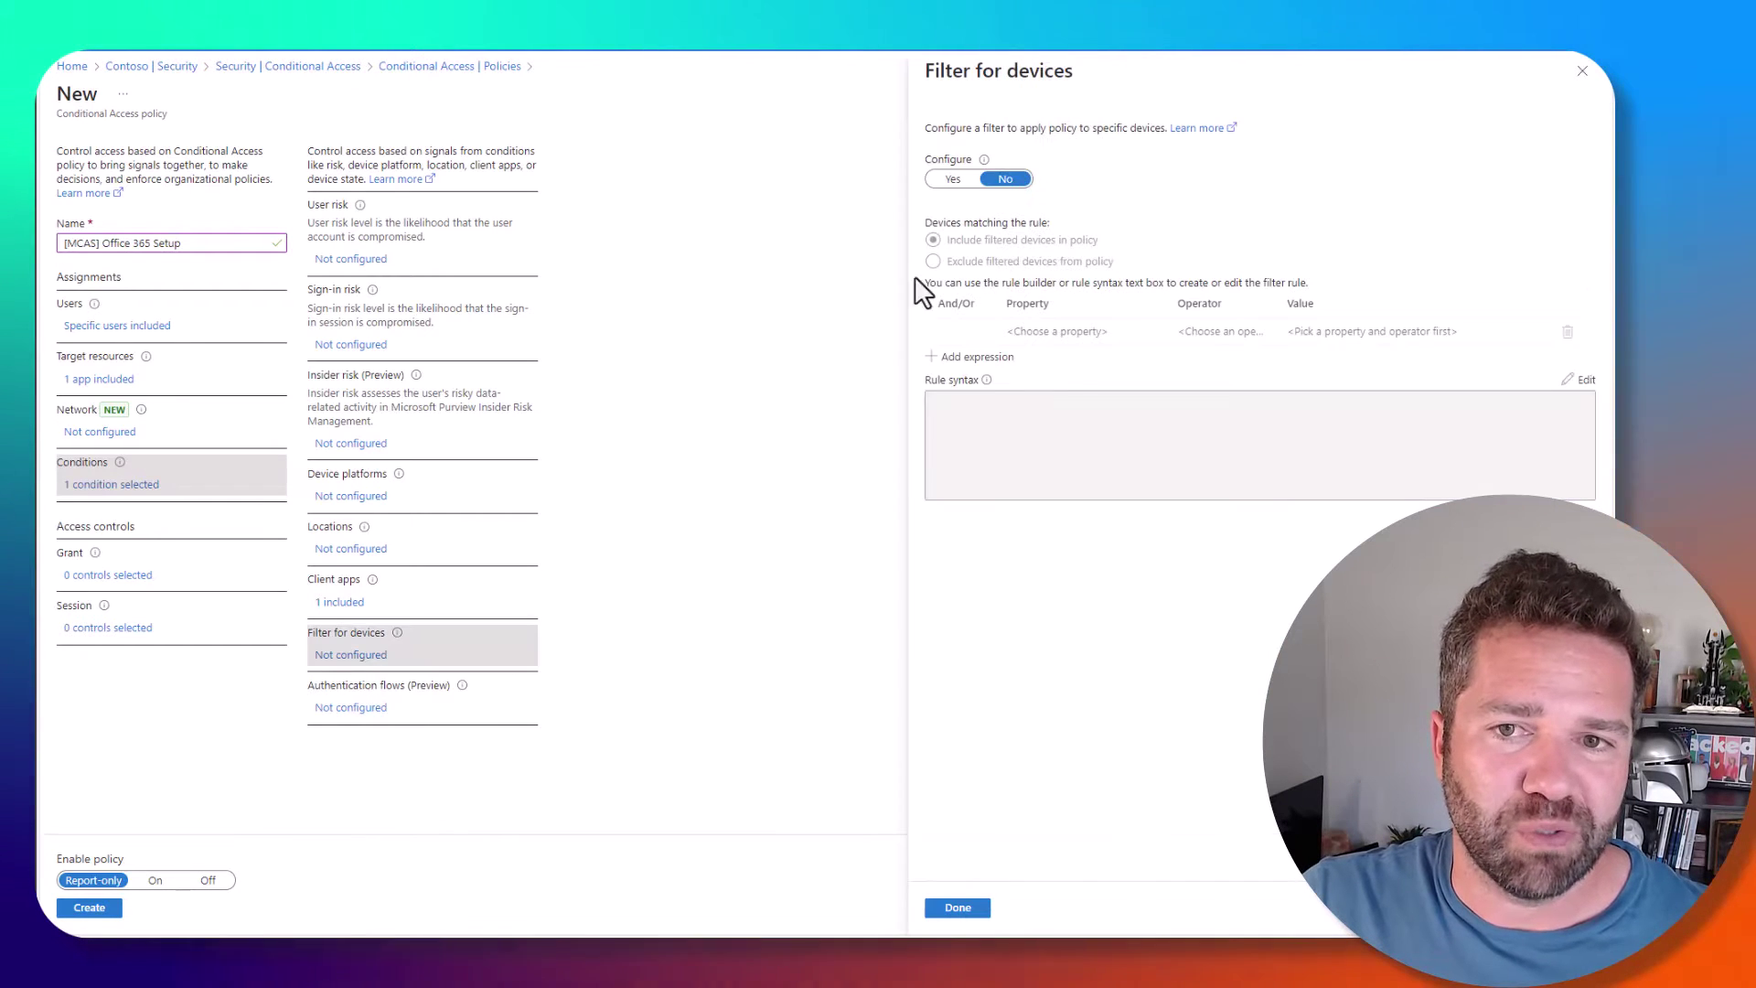
- Enable Conditional Access App Control in Session, switching from Block downloads to Monitor only (Preview)
click(1582, 72)
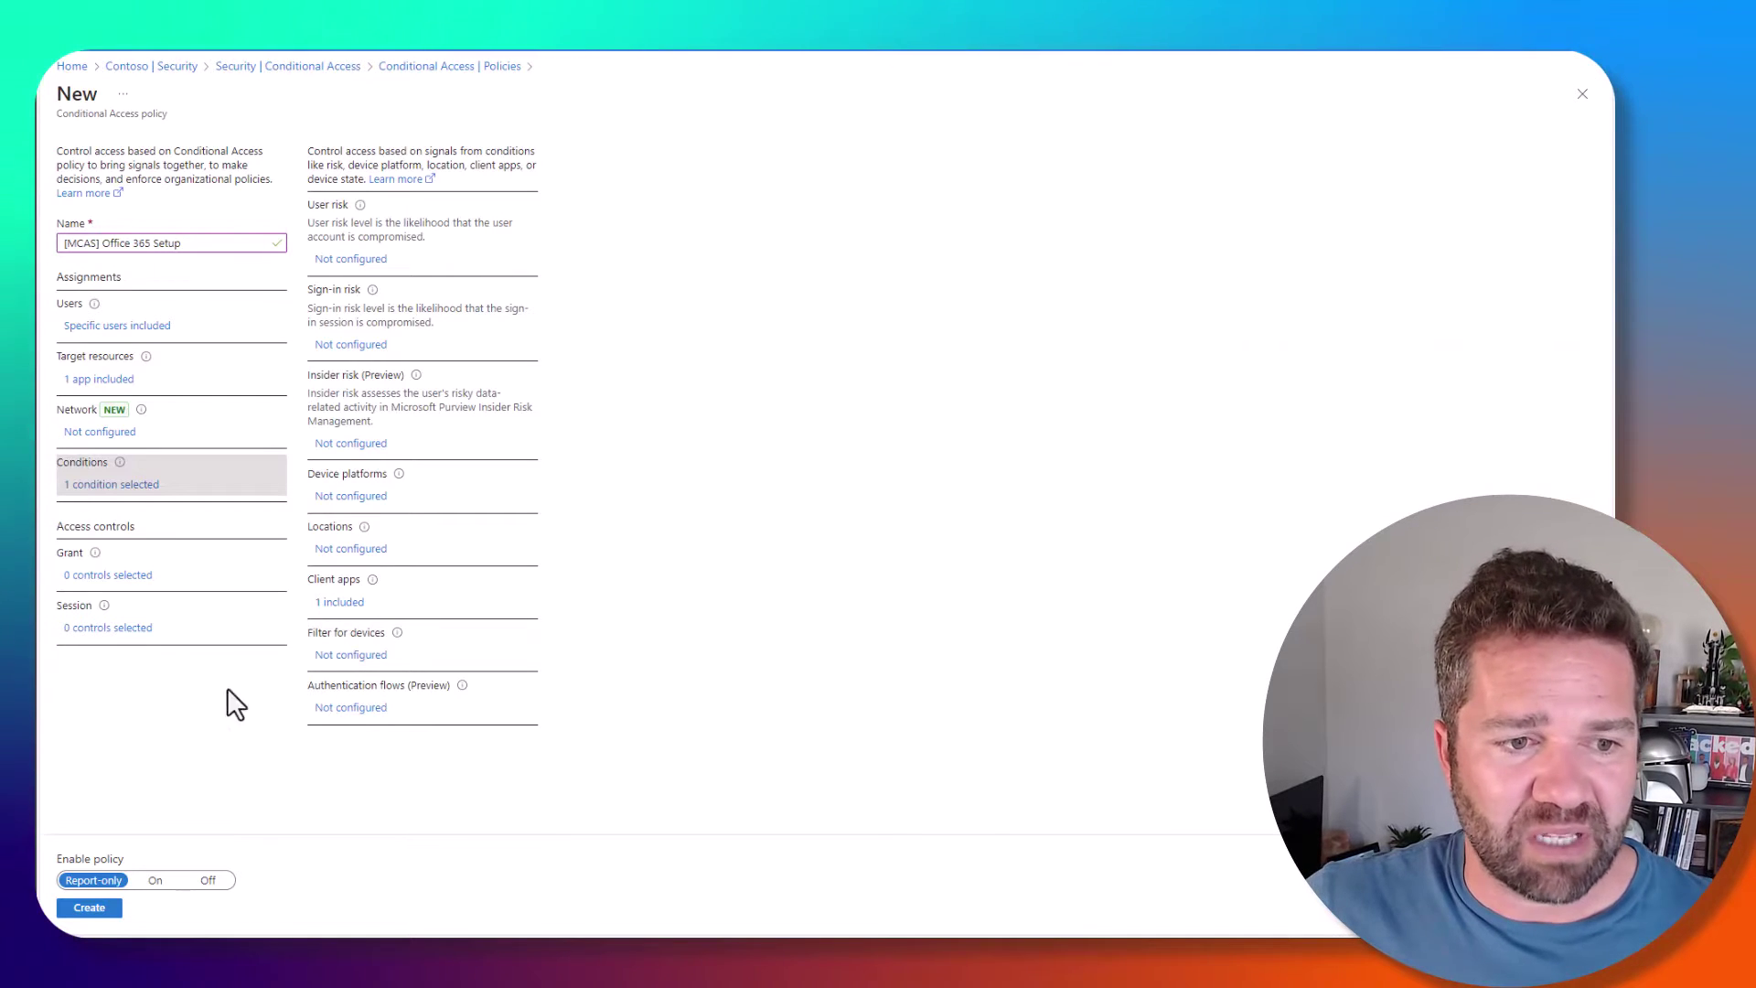
click(139, 637)
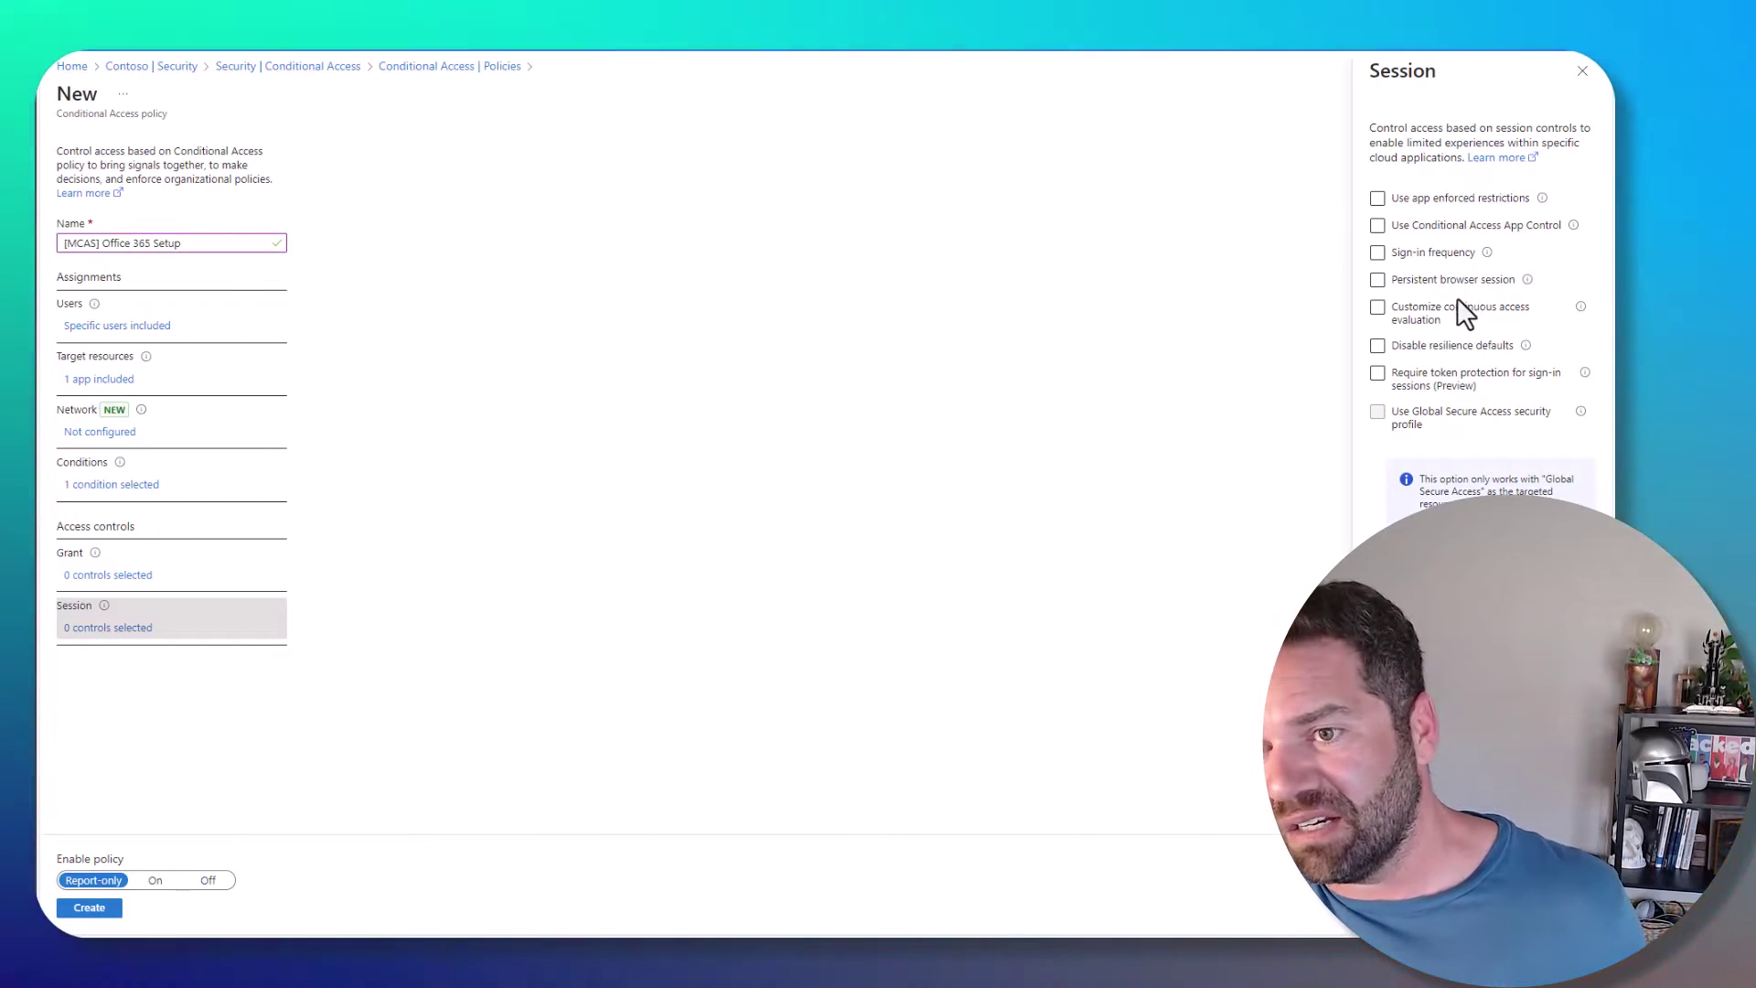
click(1432, 232)
click(1436, 256)
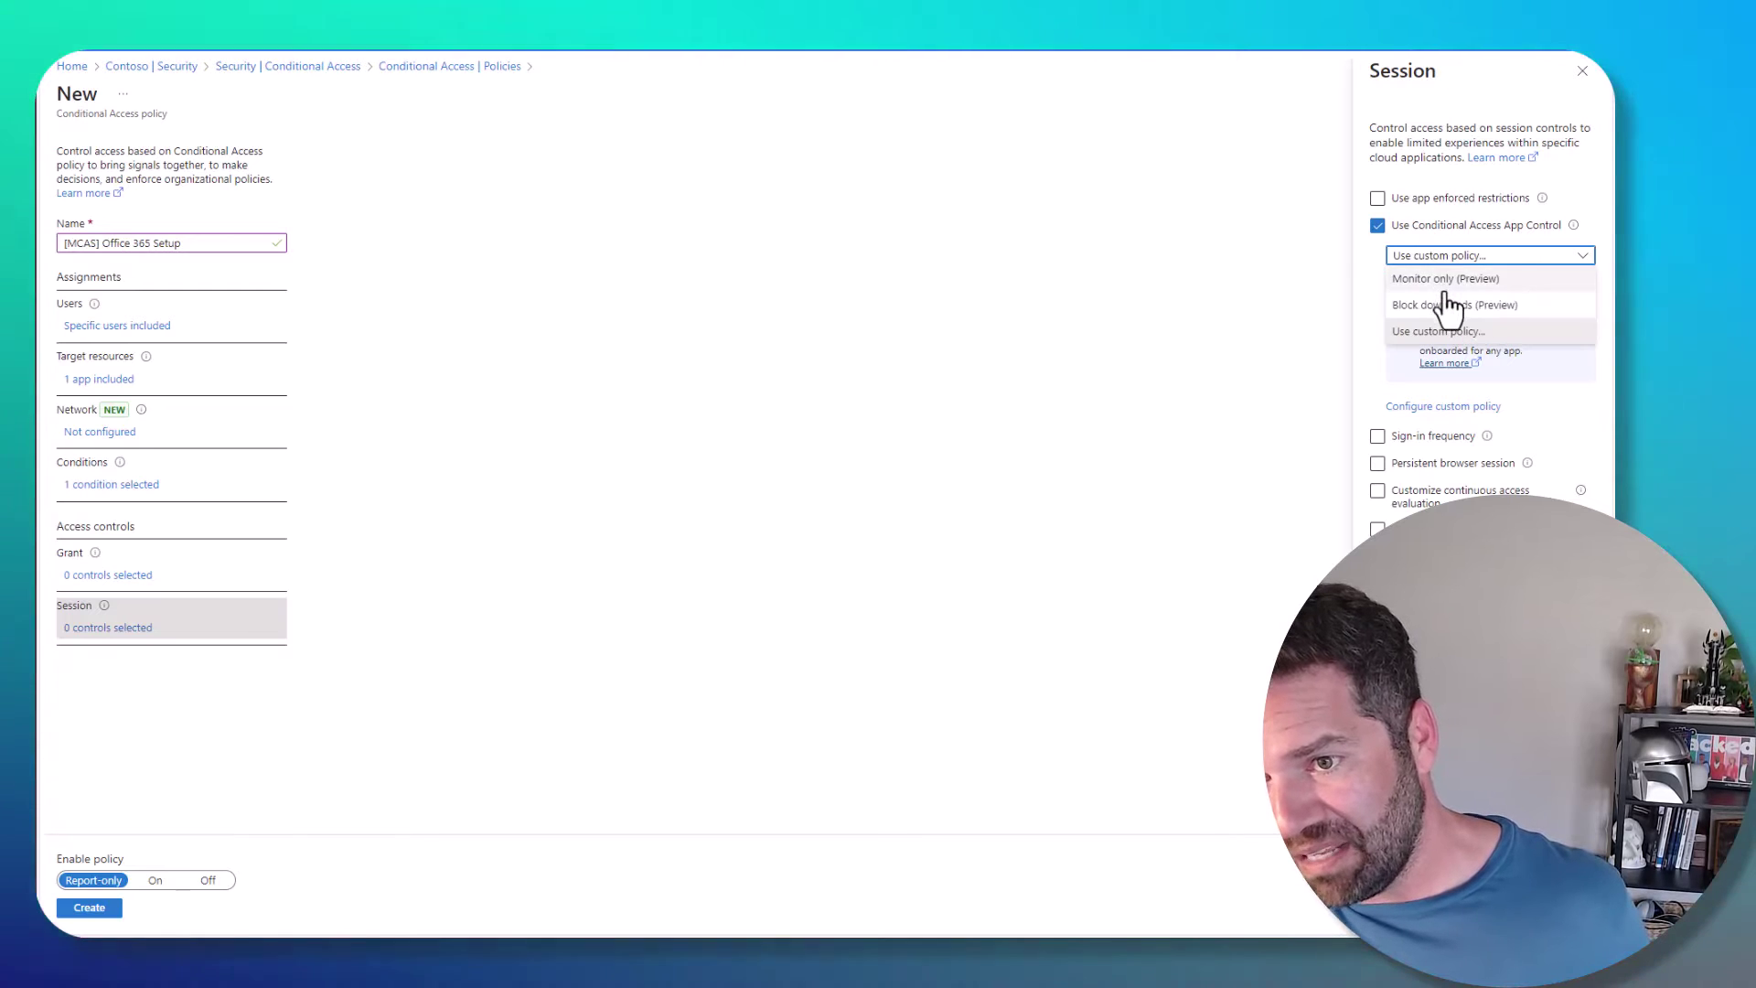
click(1442, 305)
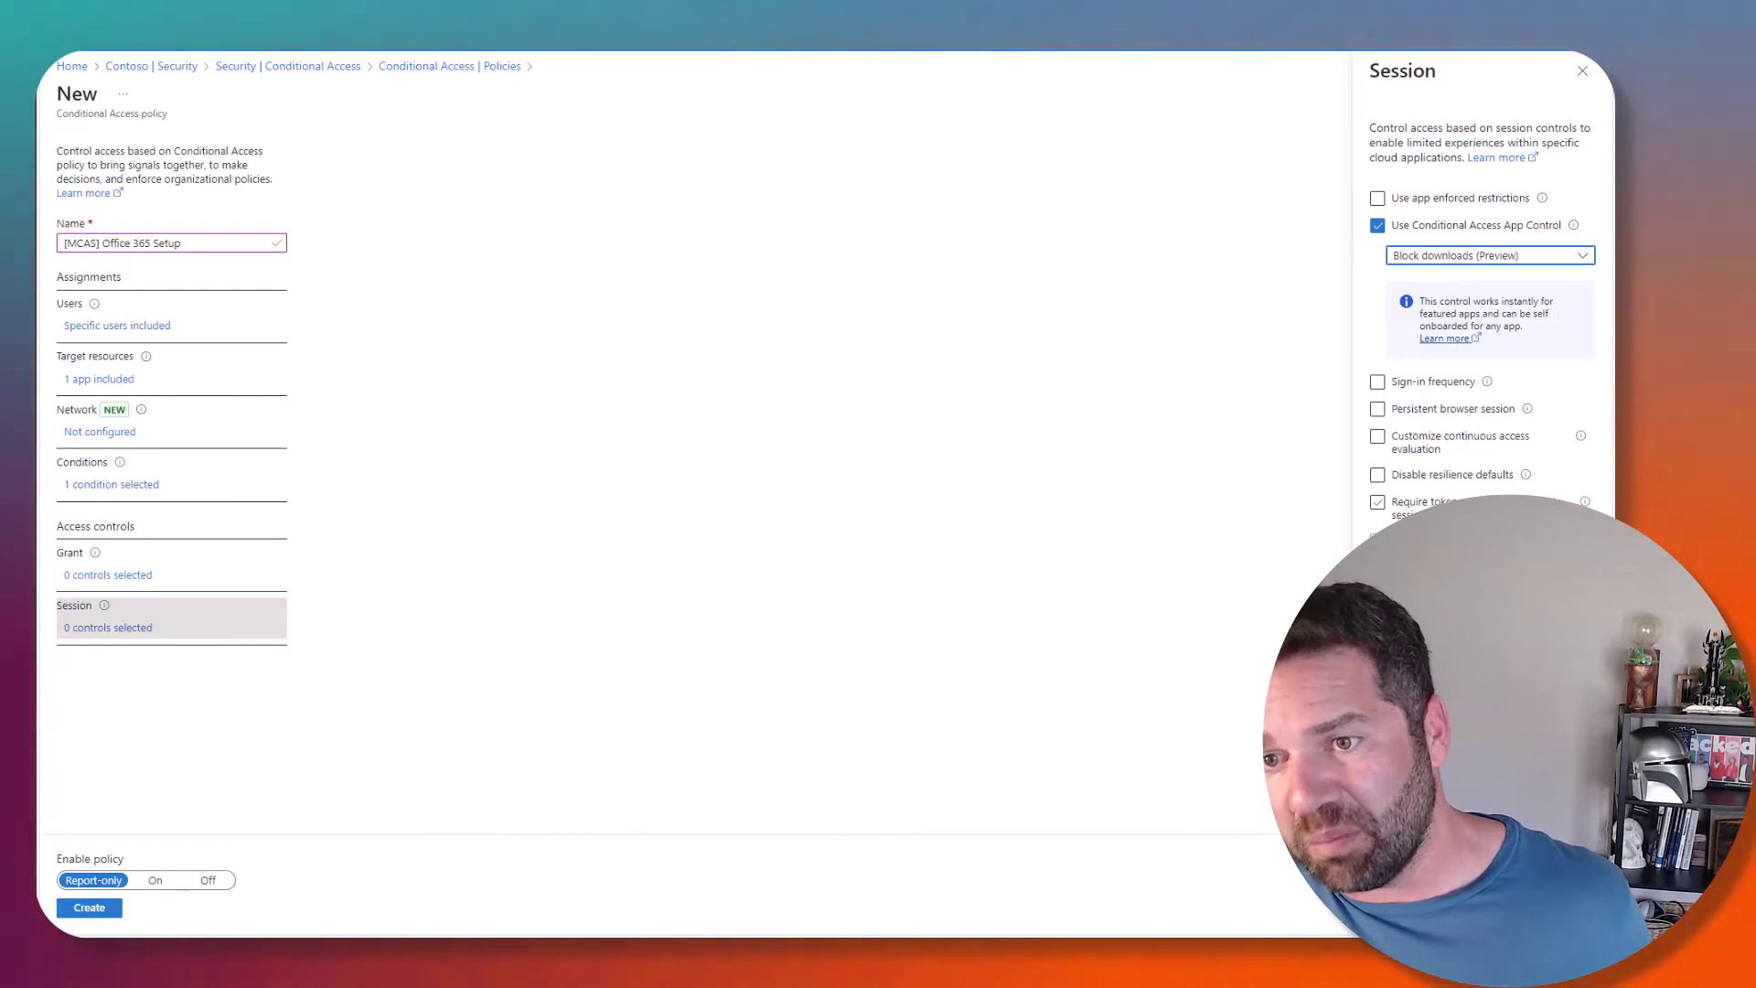
click(1488, 258)
click(1461, 279)
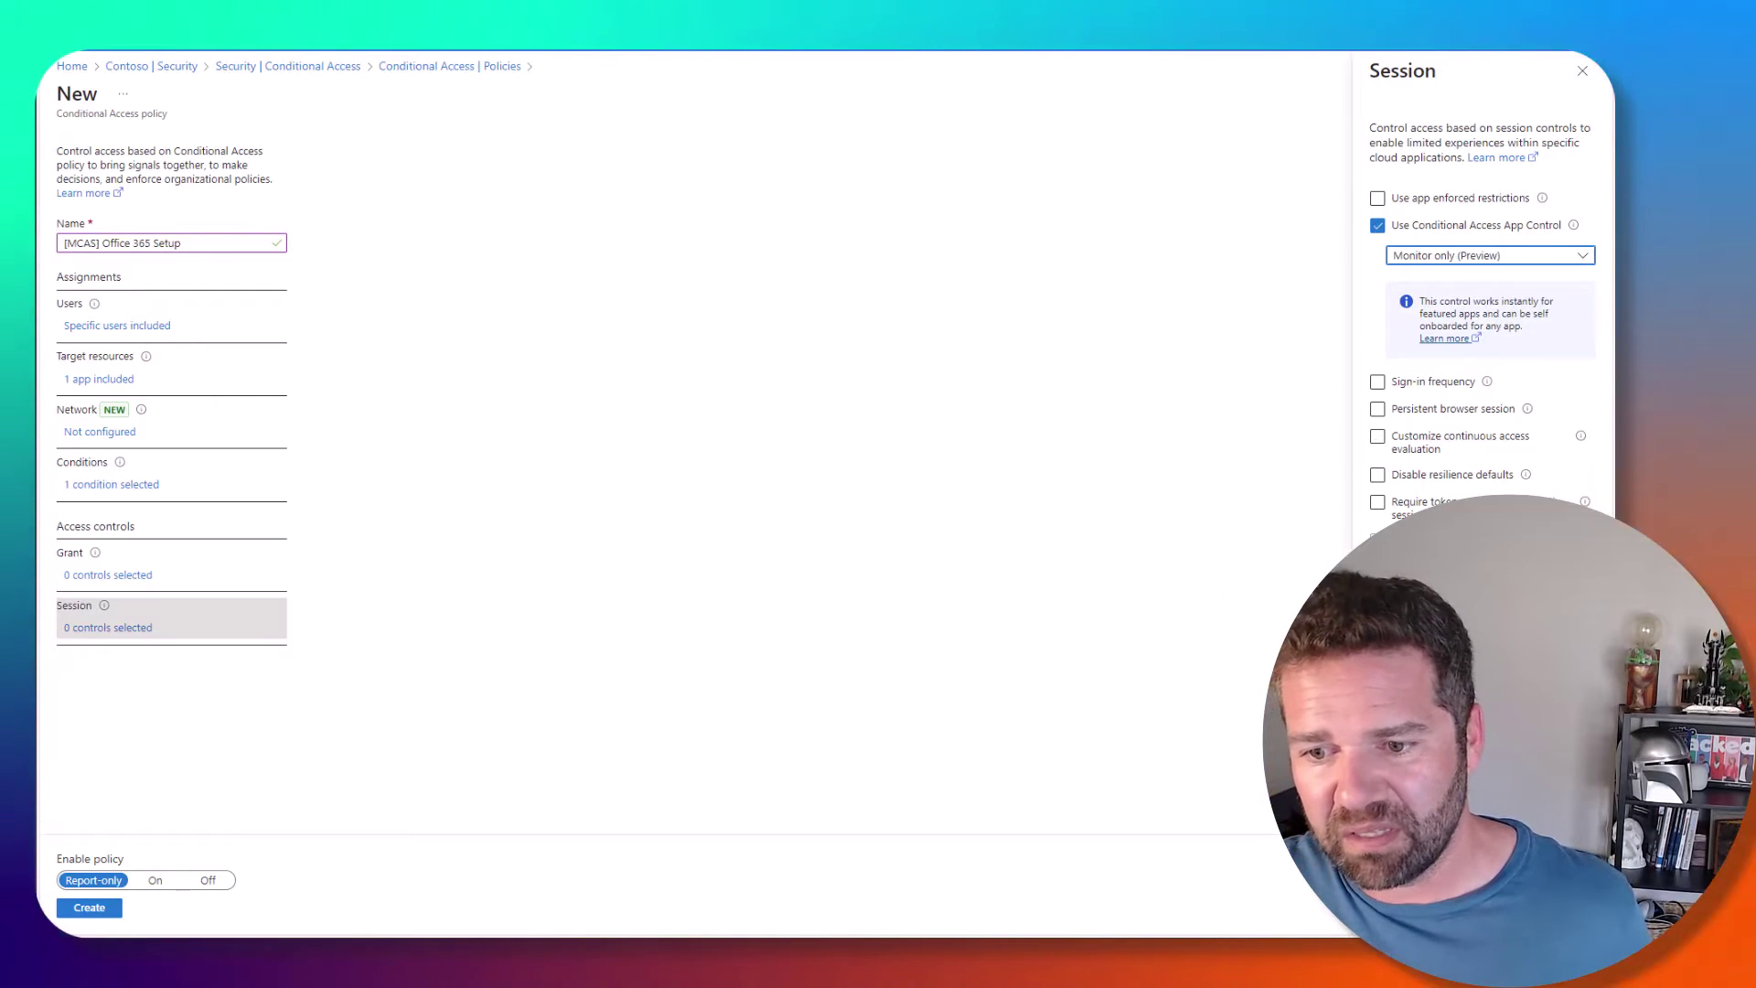
- Apply the session settings, set Enable policy to On, and create [MCAS] Office 365 Setup
click(1399, 910)
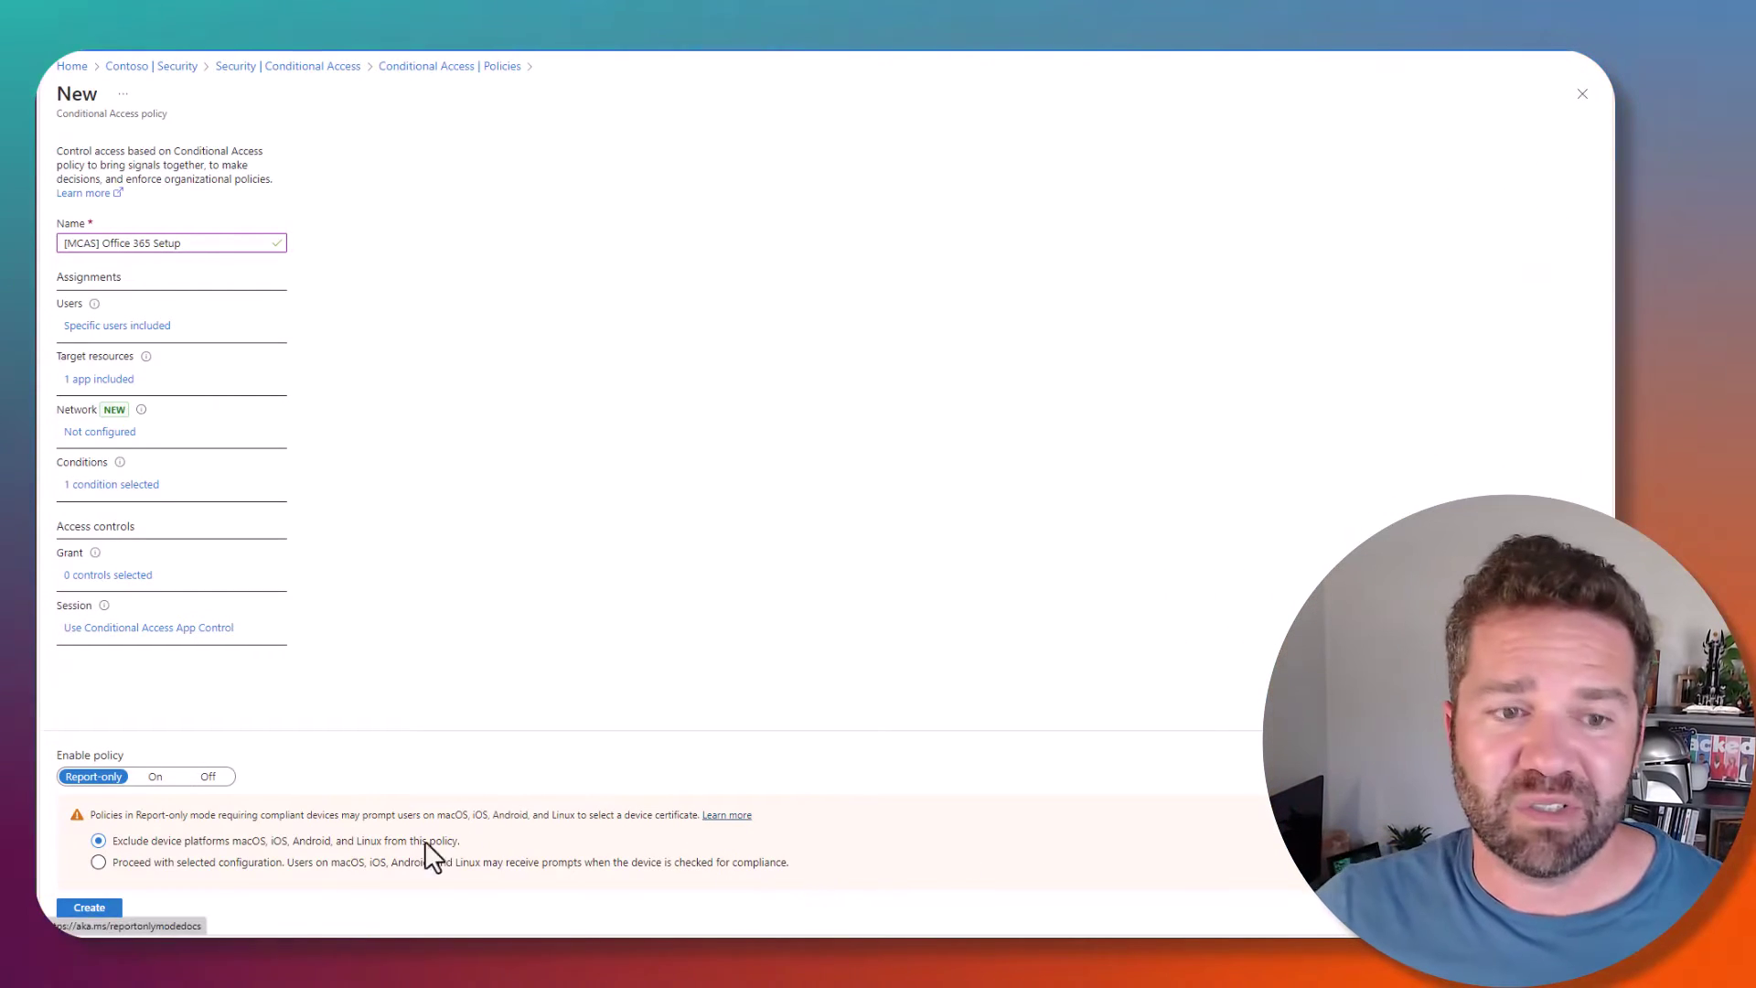
click(155, 776)
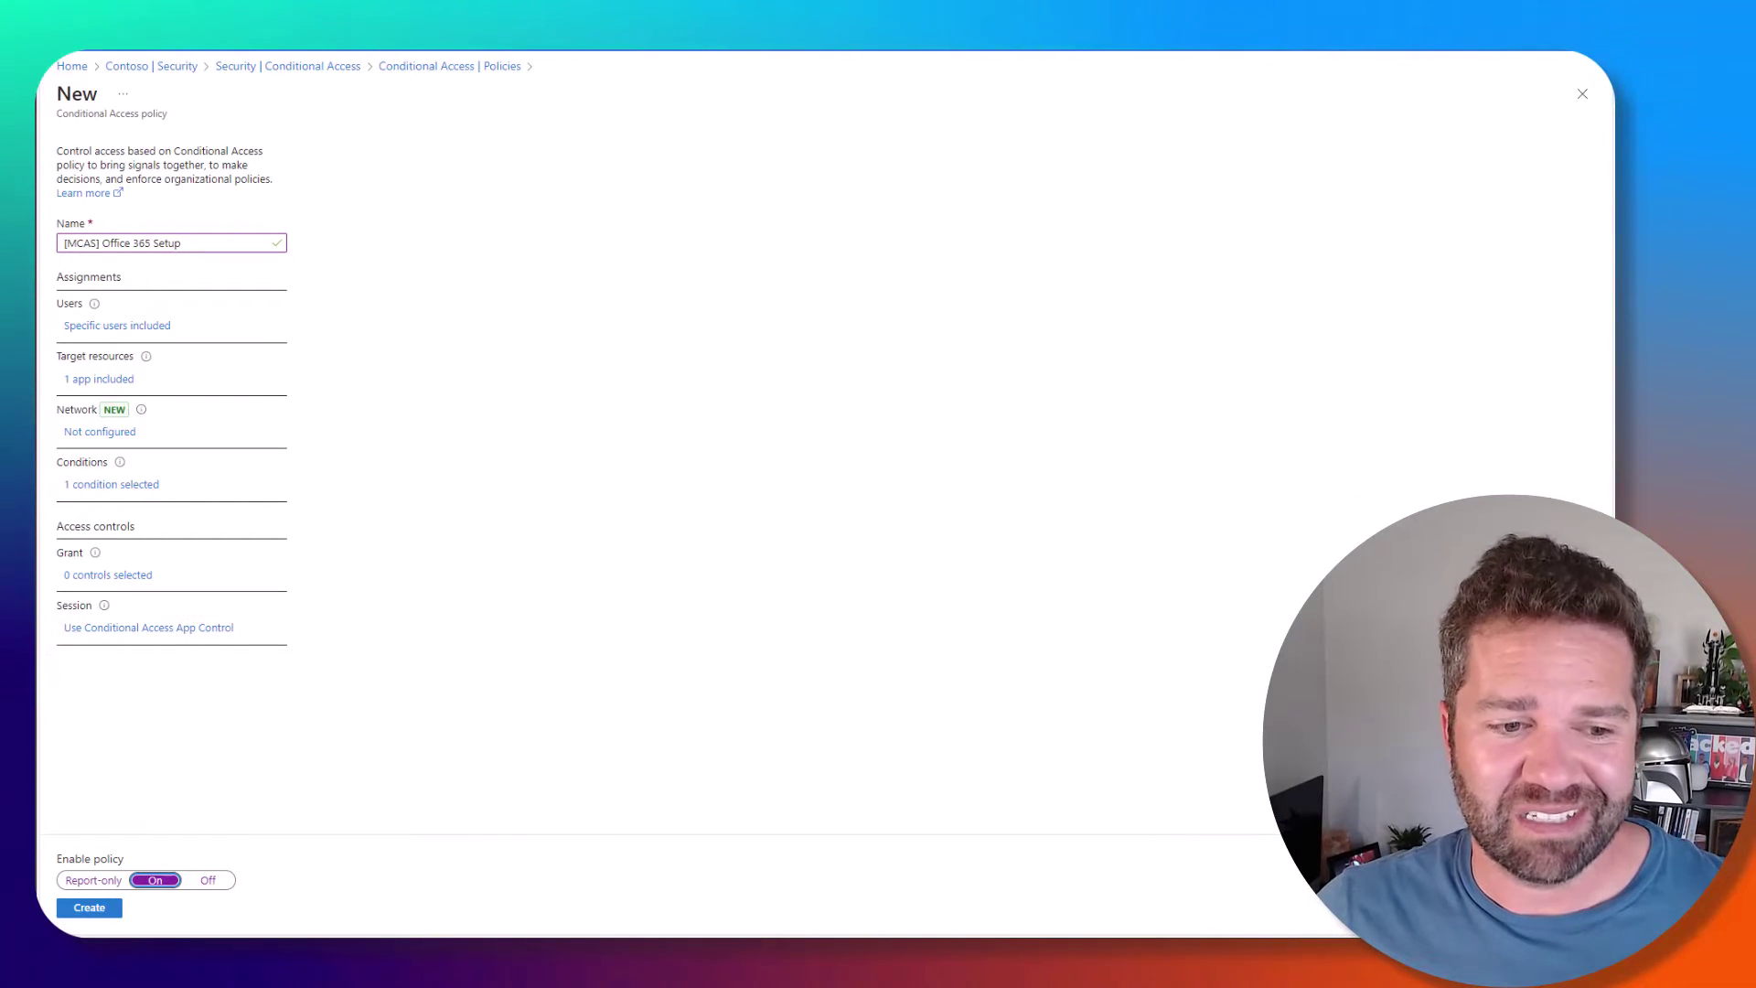
click(90, 907)
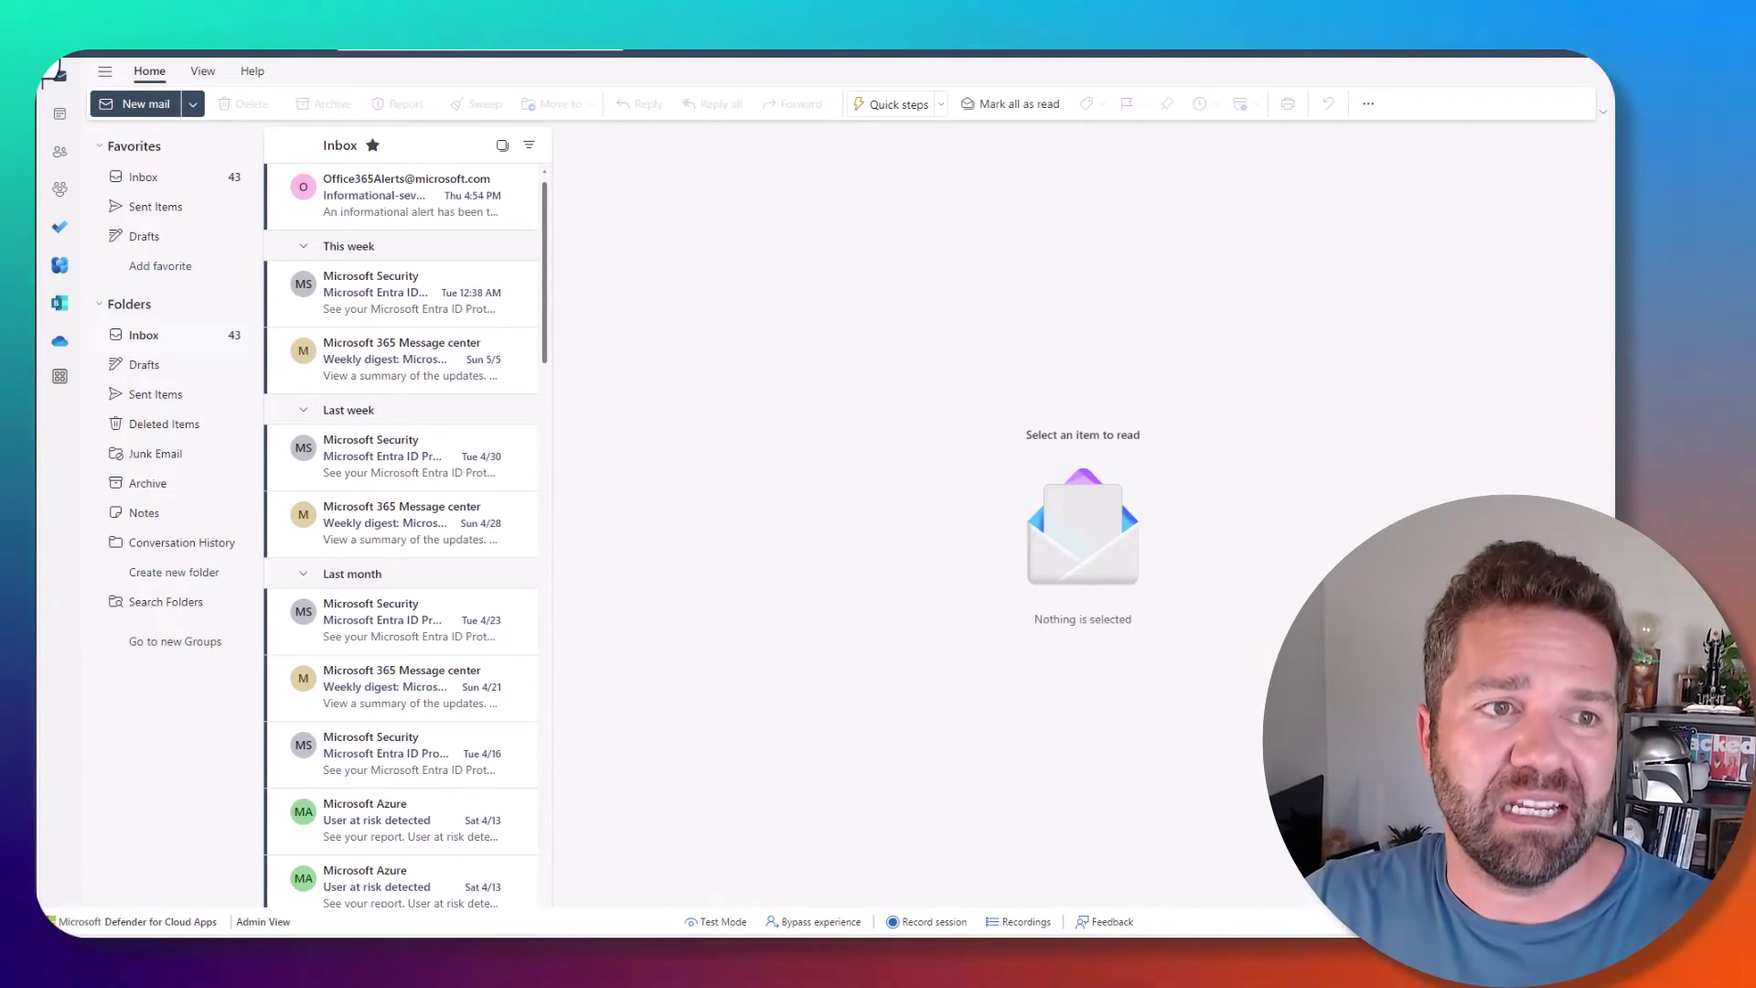
- Open OneDrive from Outlook, then go to SharePoint through the Microsoft 365 app launcher
click(61, 340)
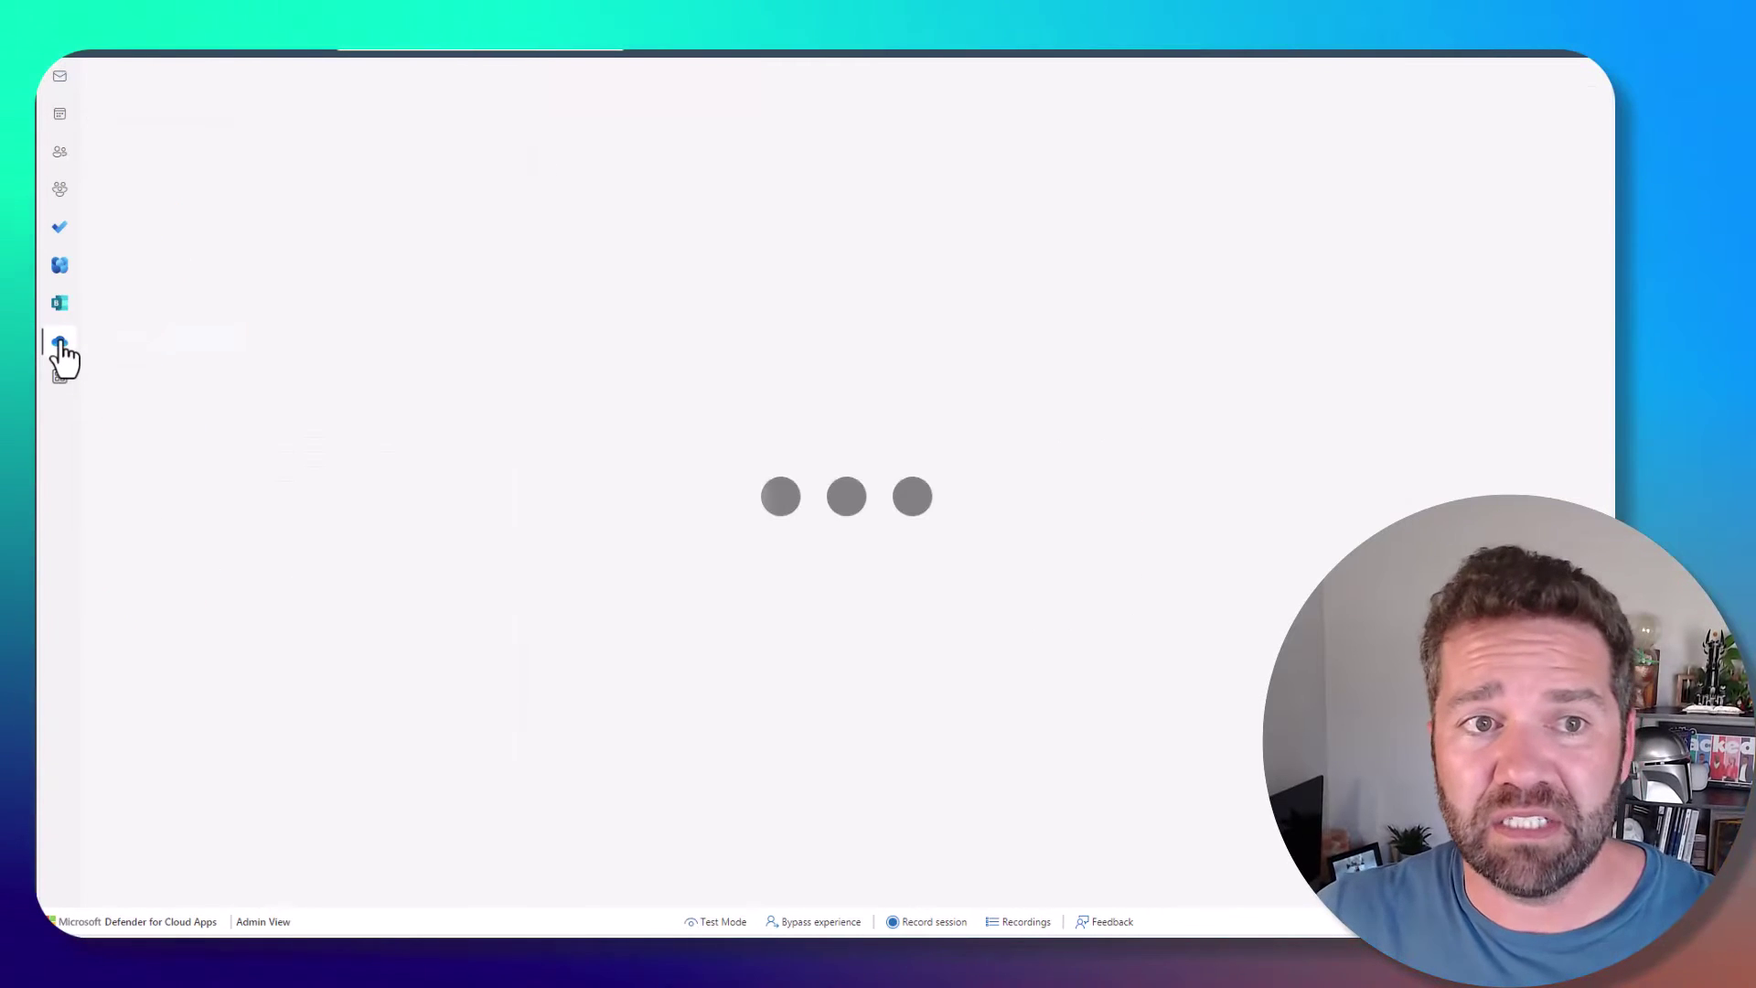
click(62, 56)
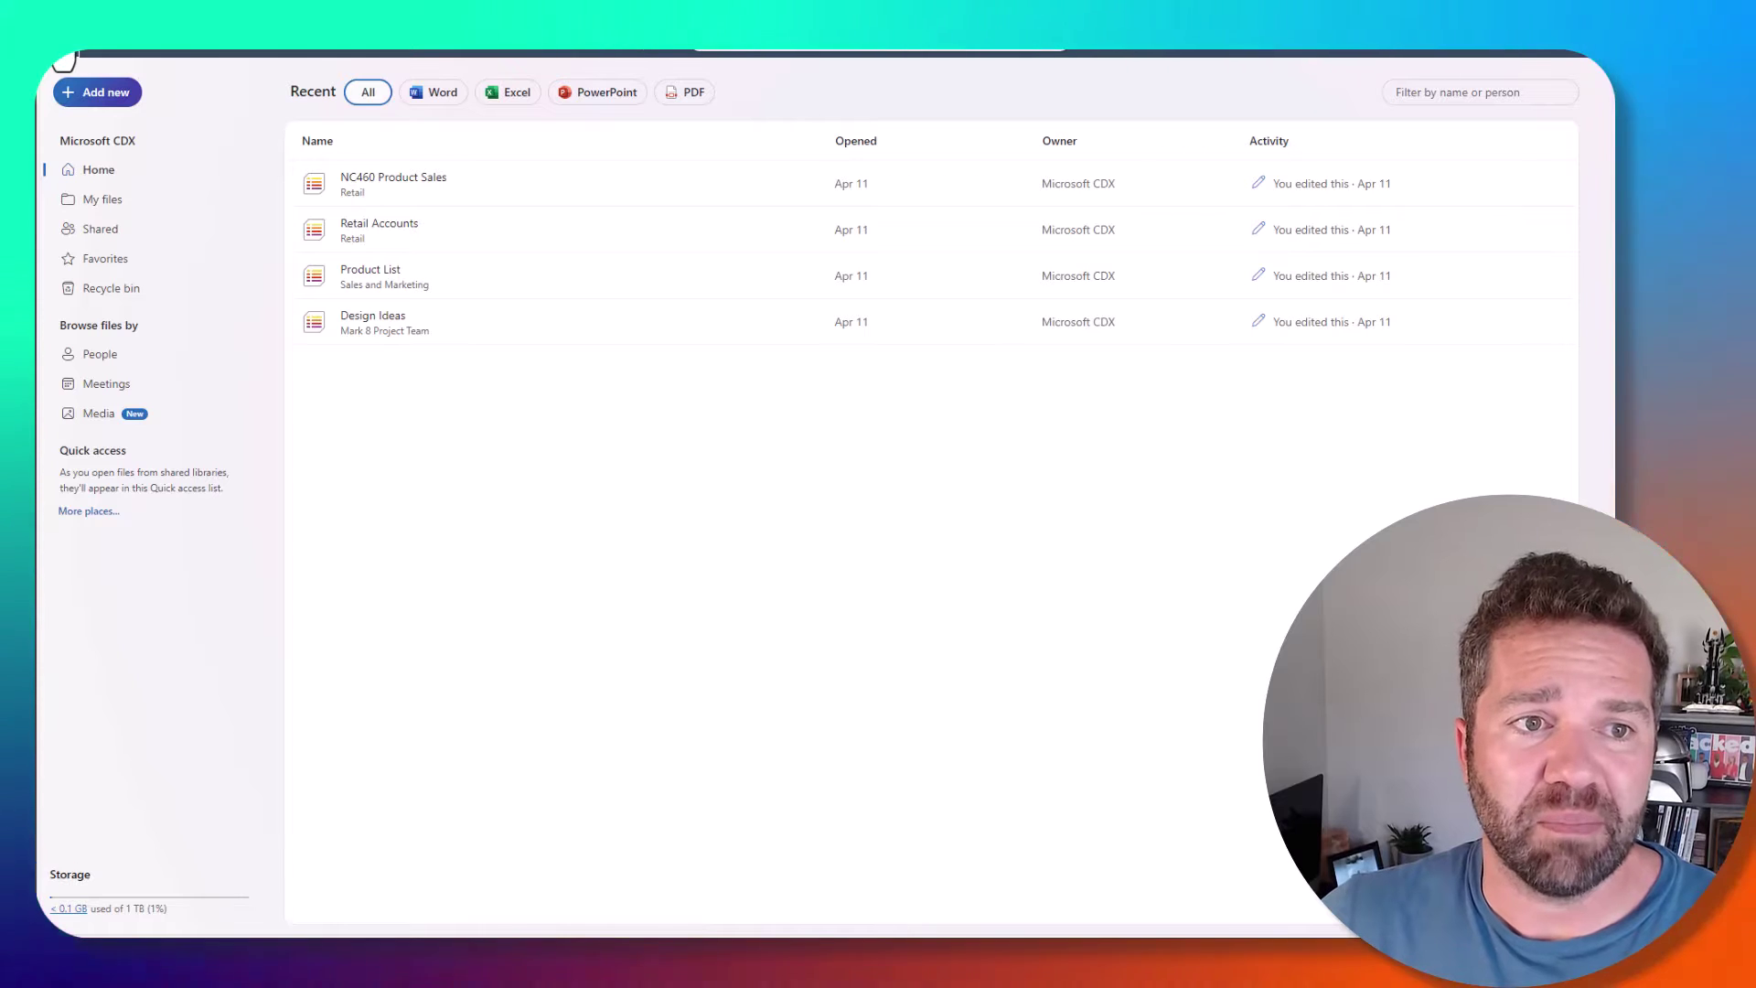
click(58, 60)
click(111, 263)
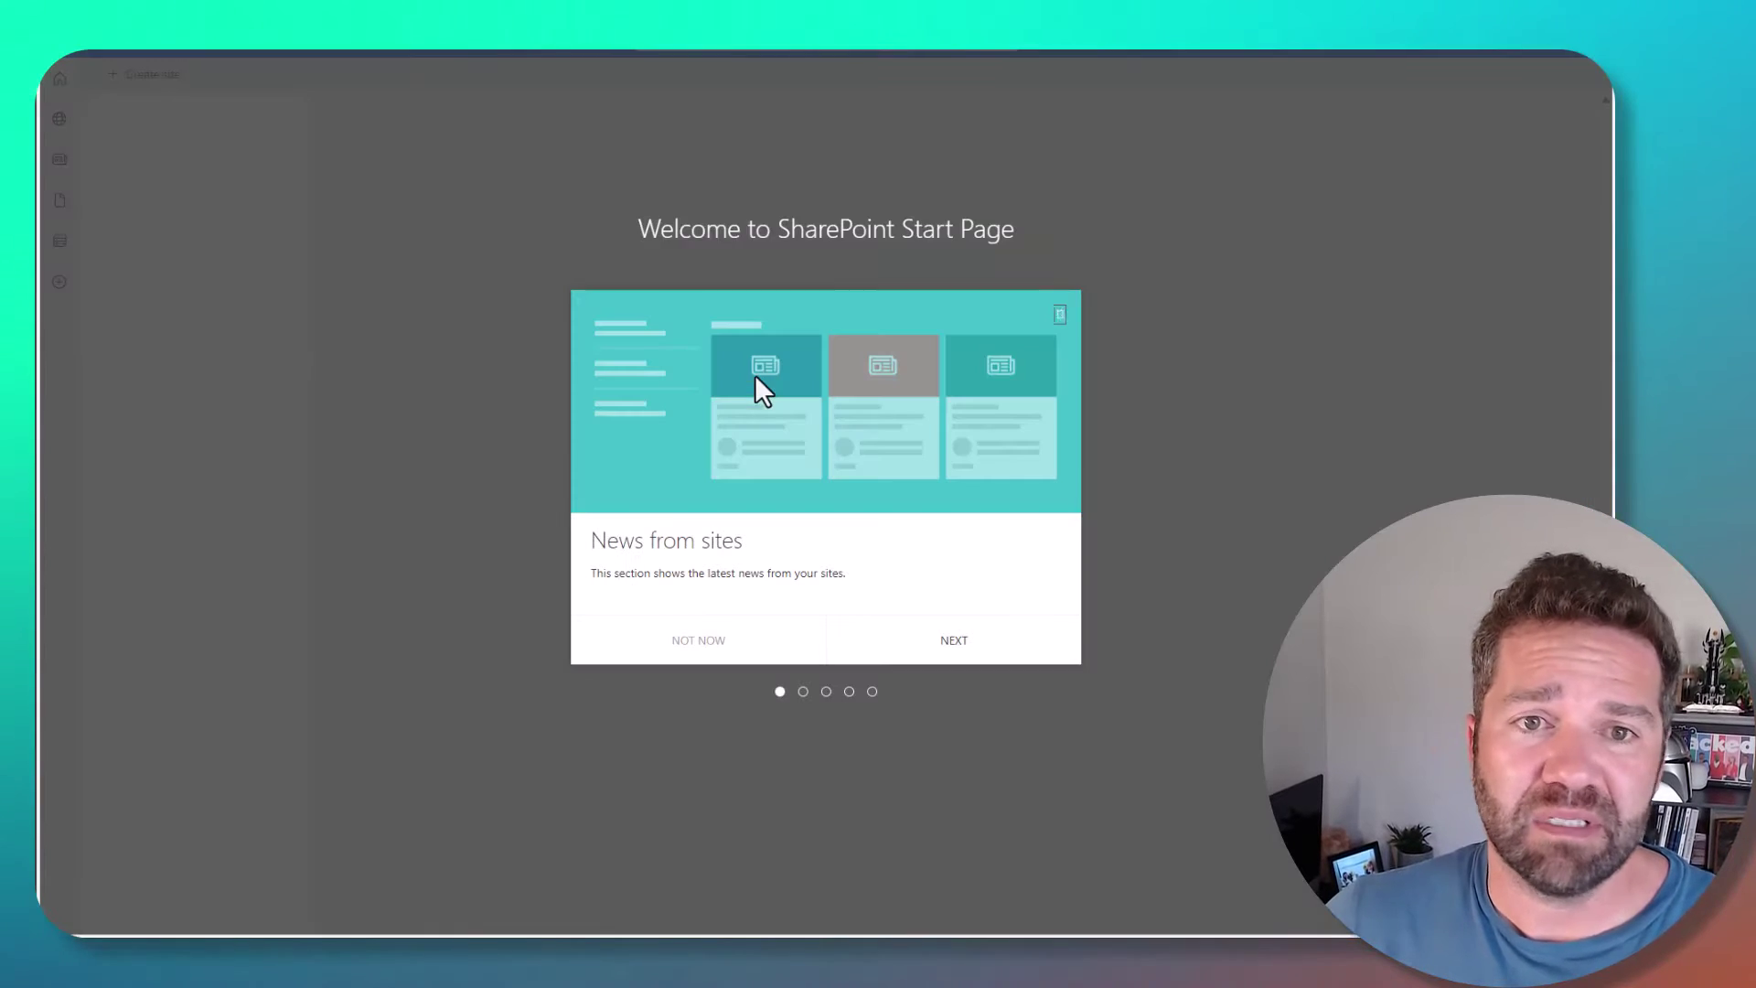
- Dismiss the SharePoint welcome tour and try opening Microsoft Teams from the app launcher
click(1059, 314)
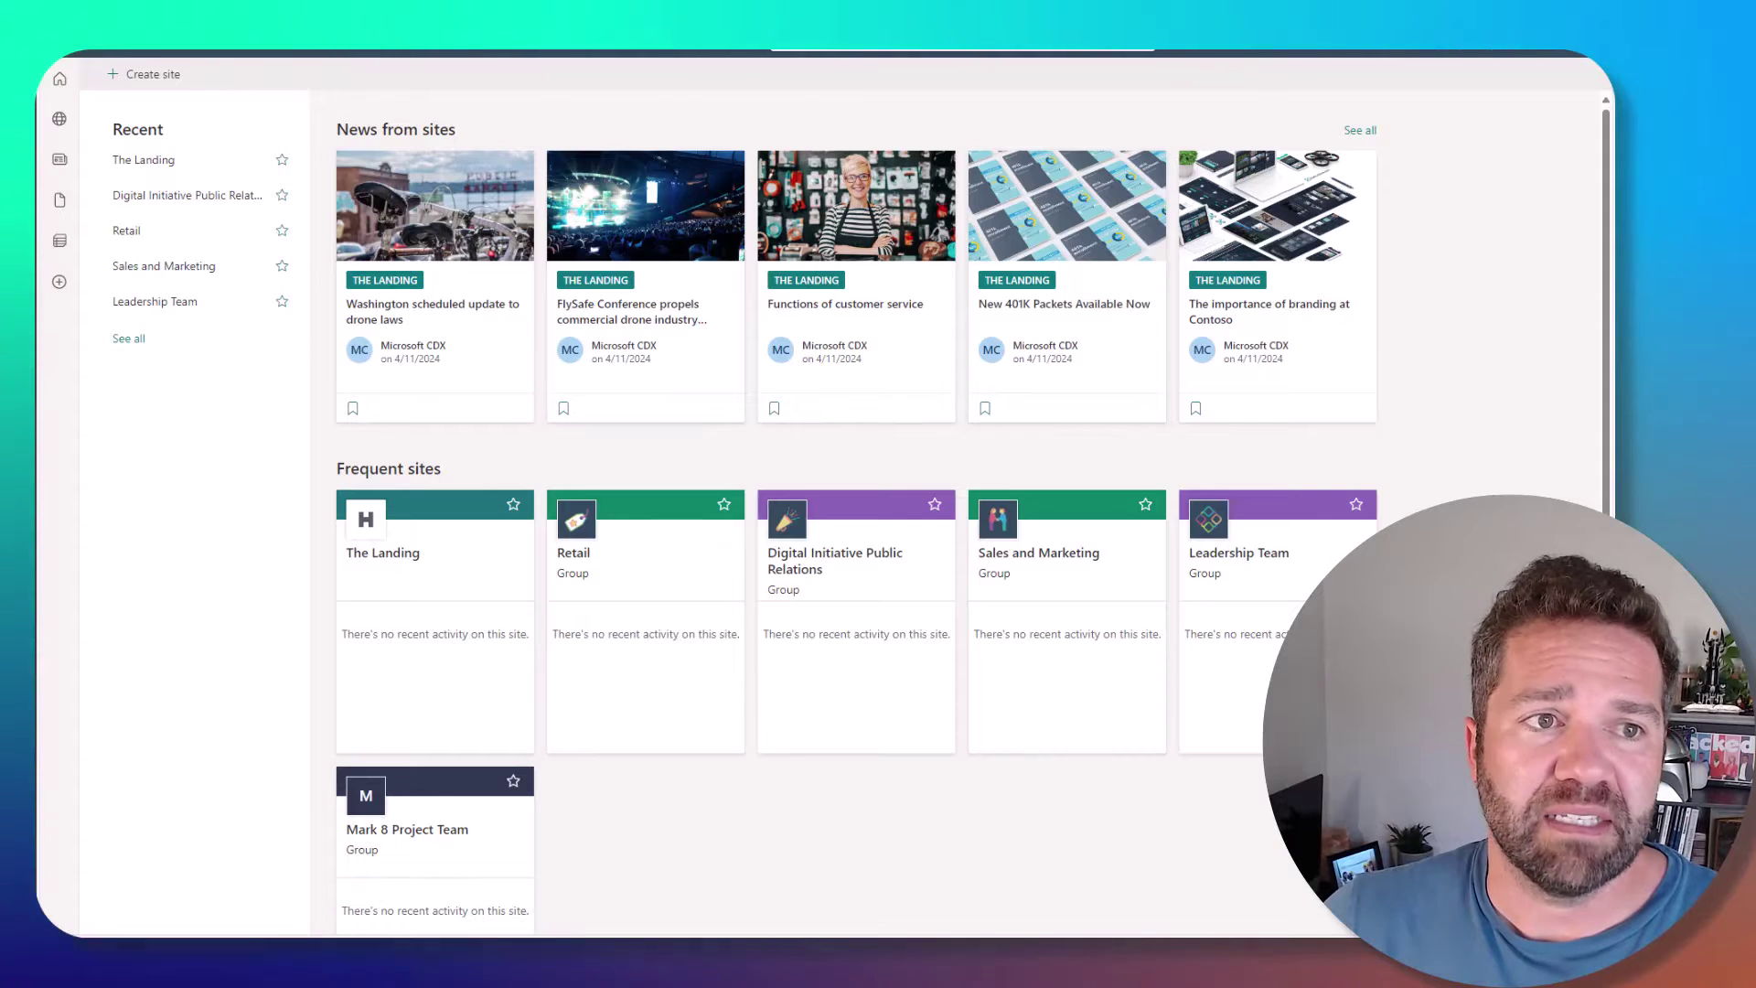
click(57, 71)
click(302, 236)
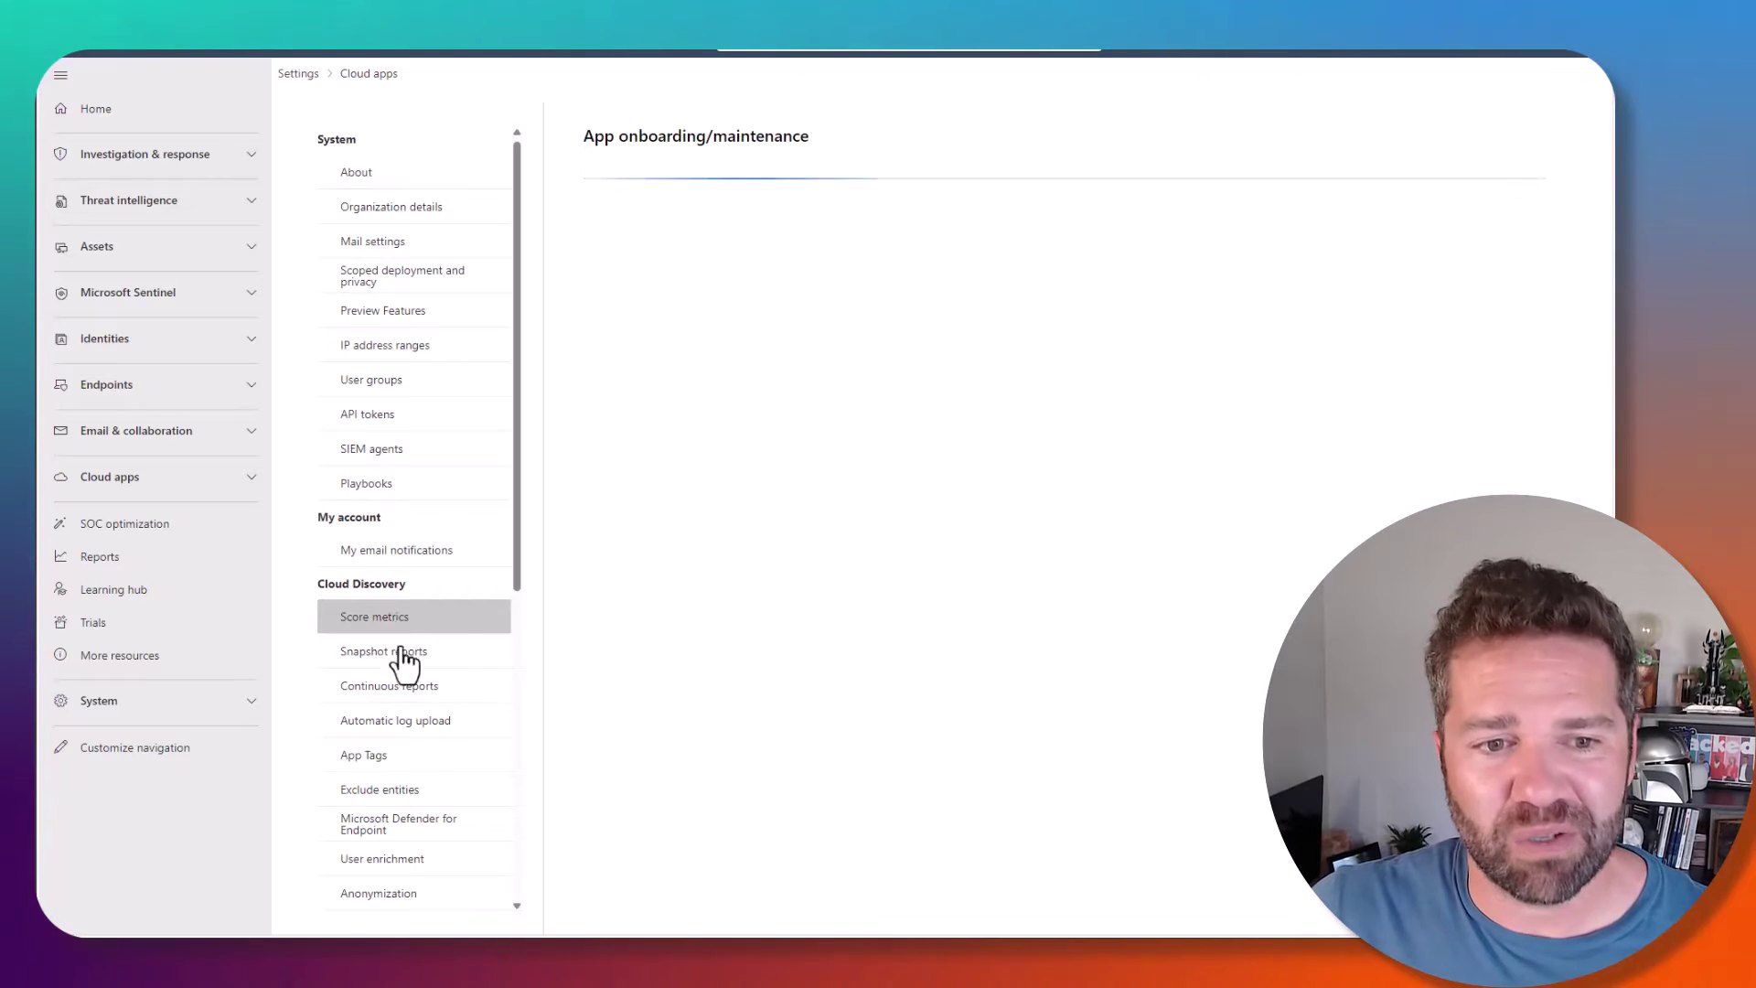
- Scroll down the Cloud apps settings list to reach Conditional Access App Control apps
scroll(455, 741, down, 2)
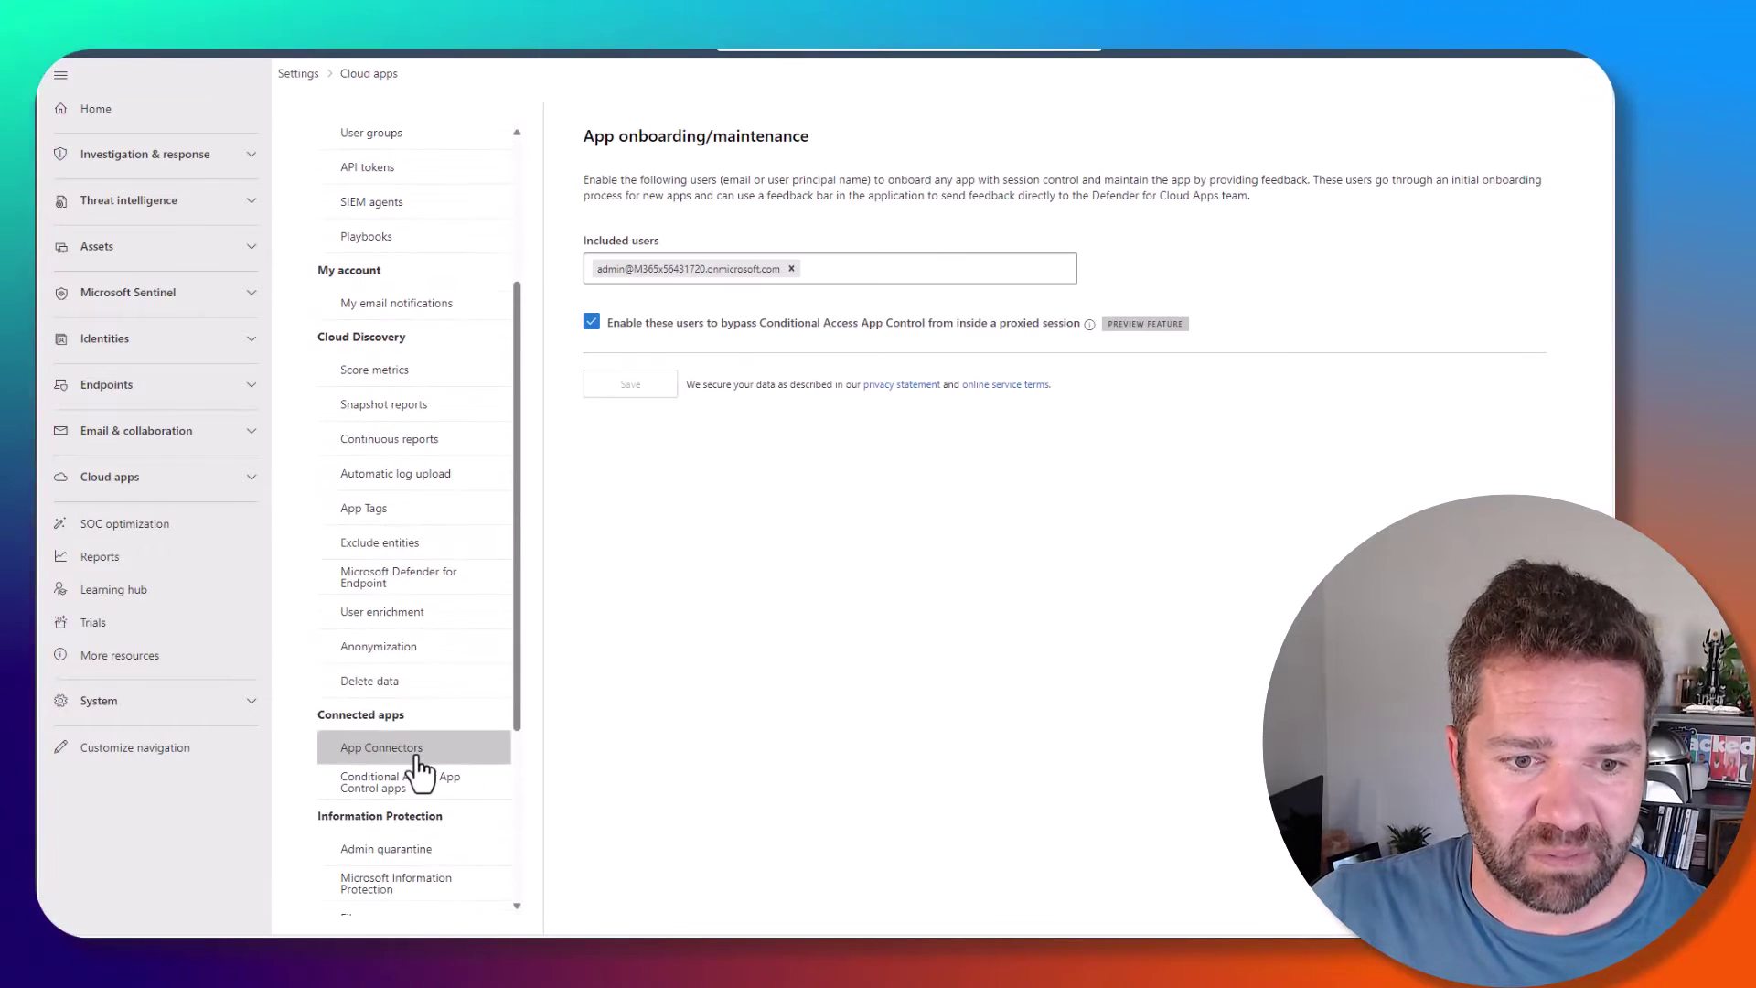
scroll(429, 695, down, 3)
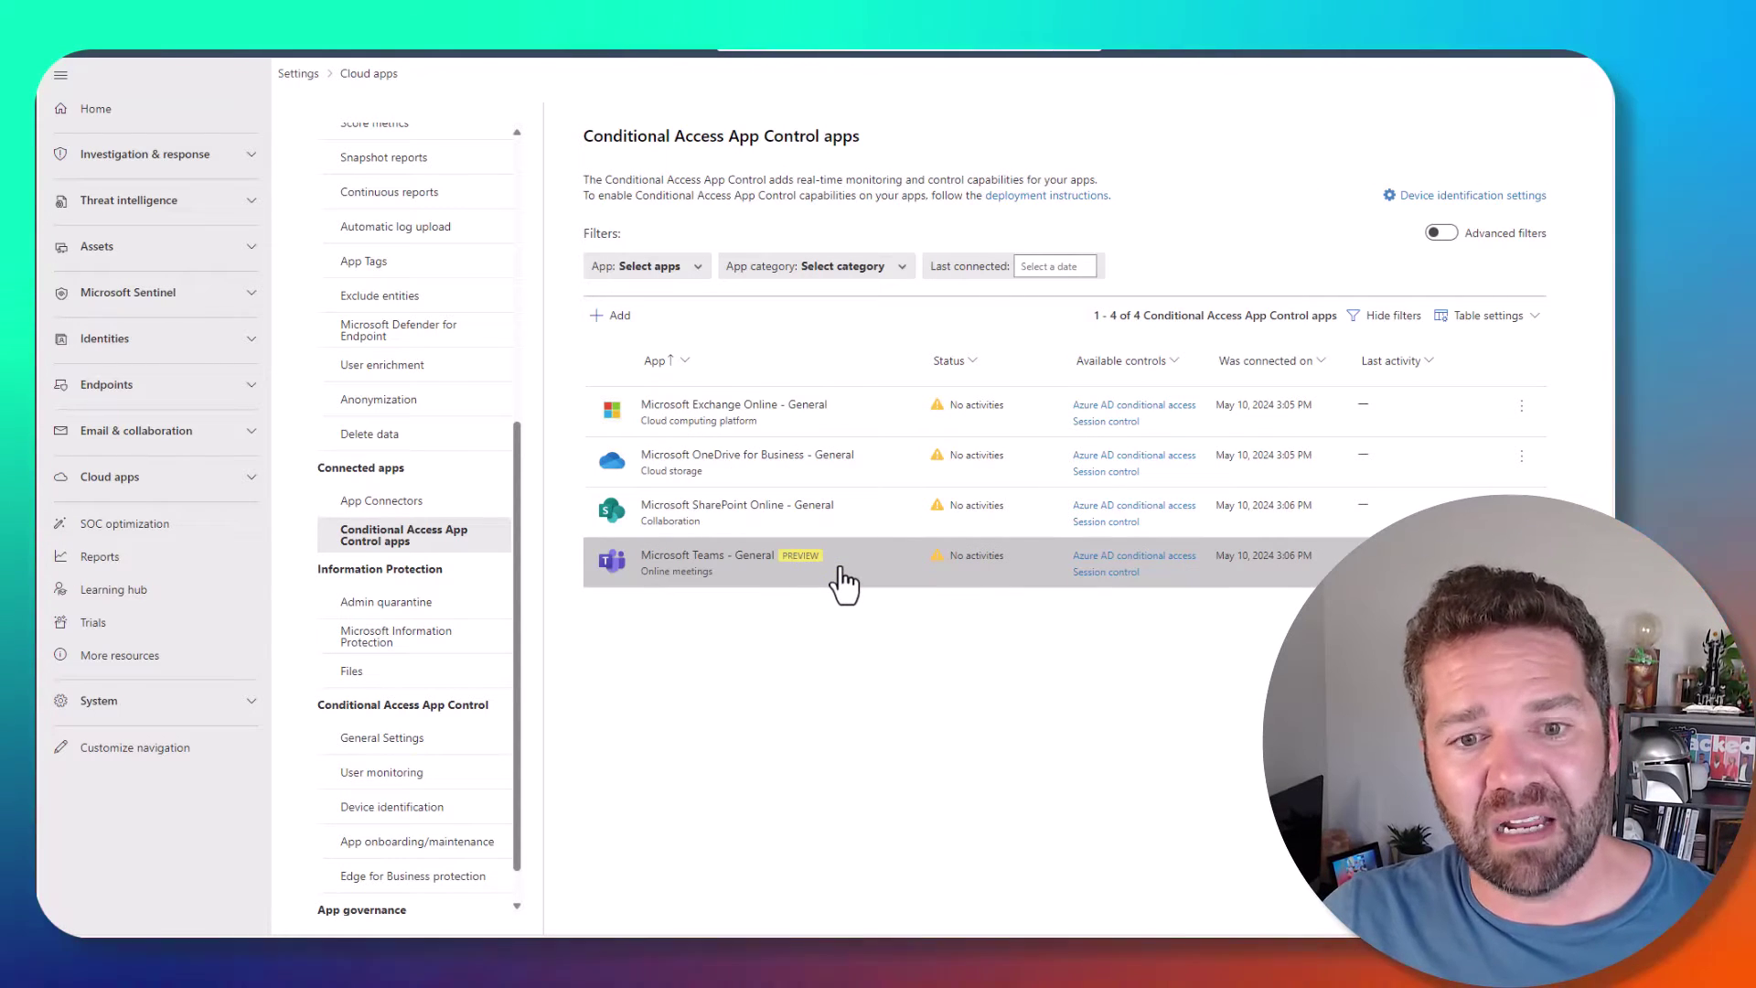
click(842, 582)
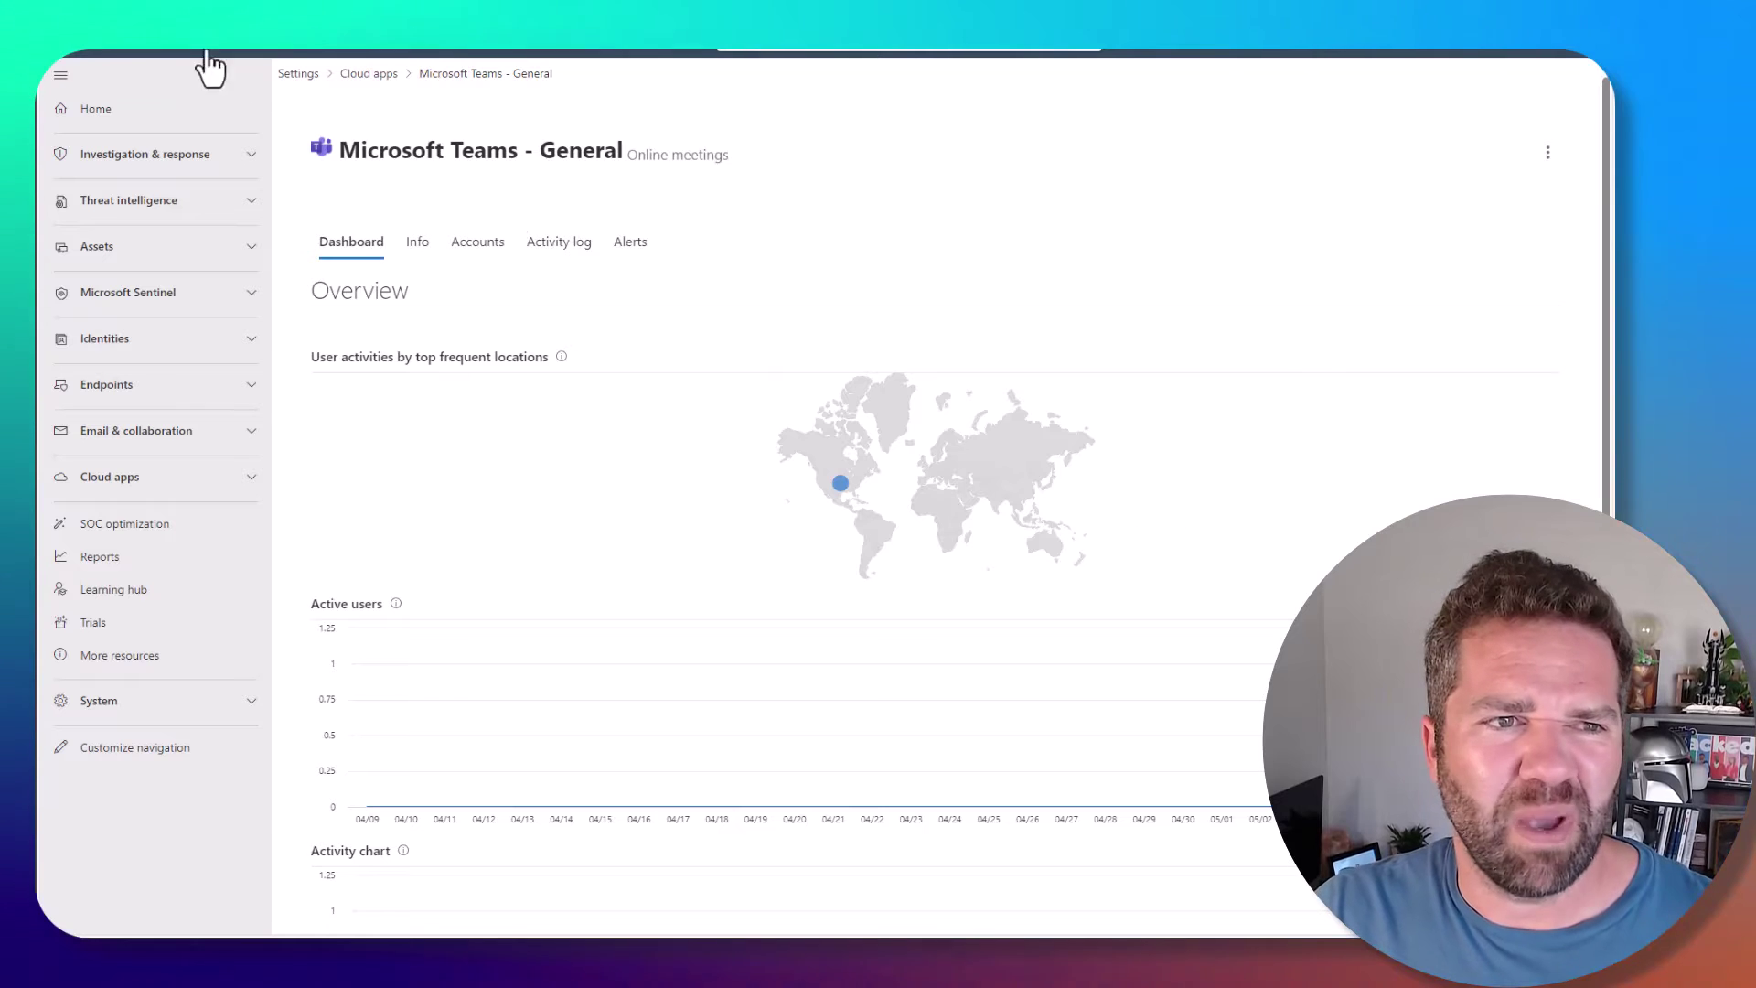
key(alt+Left)
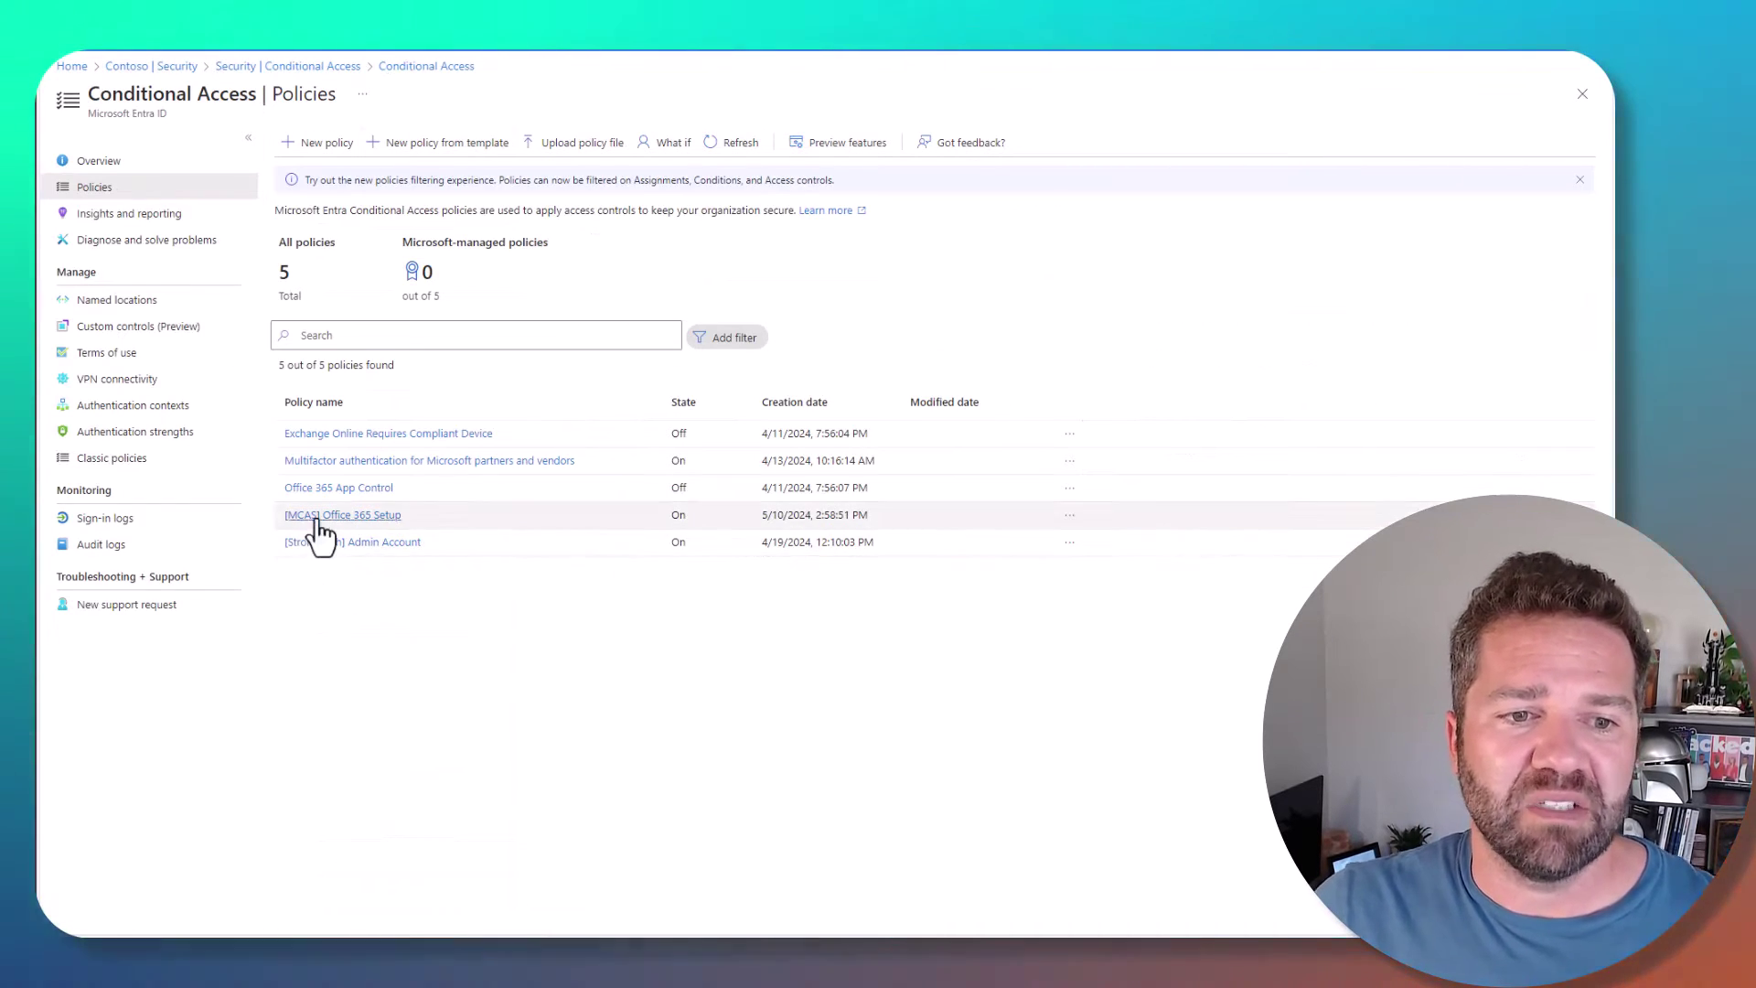
- Open the [MCAS] Office 365 Setup policy and set its App Control session to Use custom policy
click(317, 517)
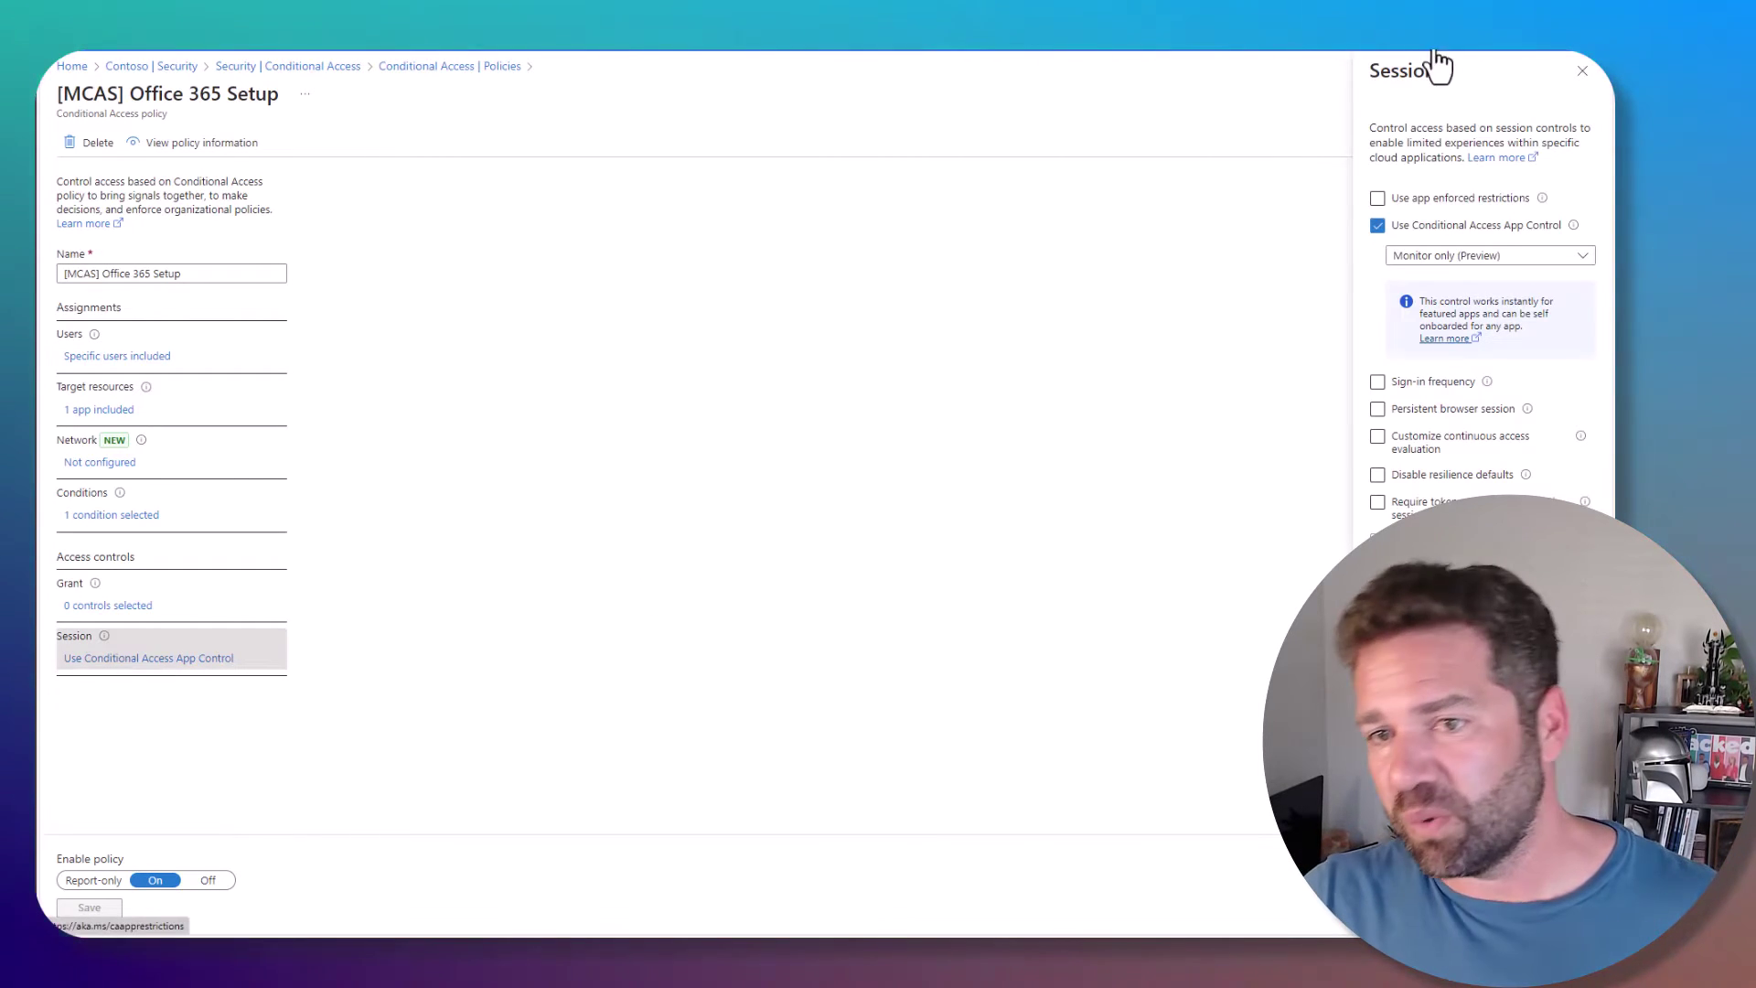
click(1438, 258)
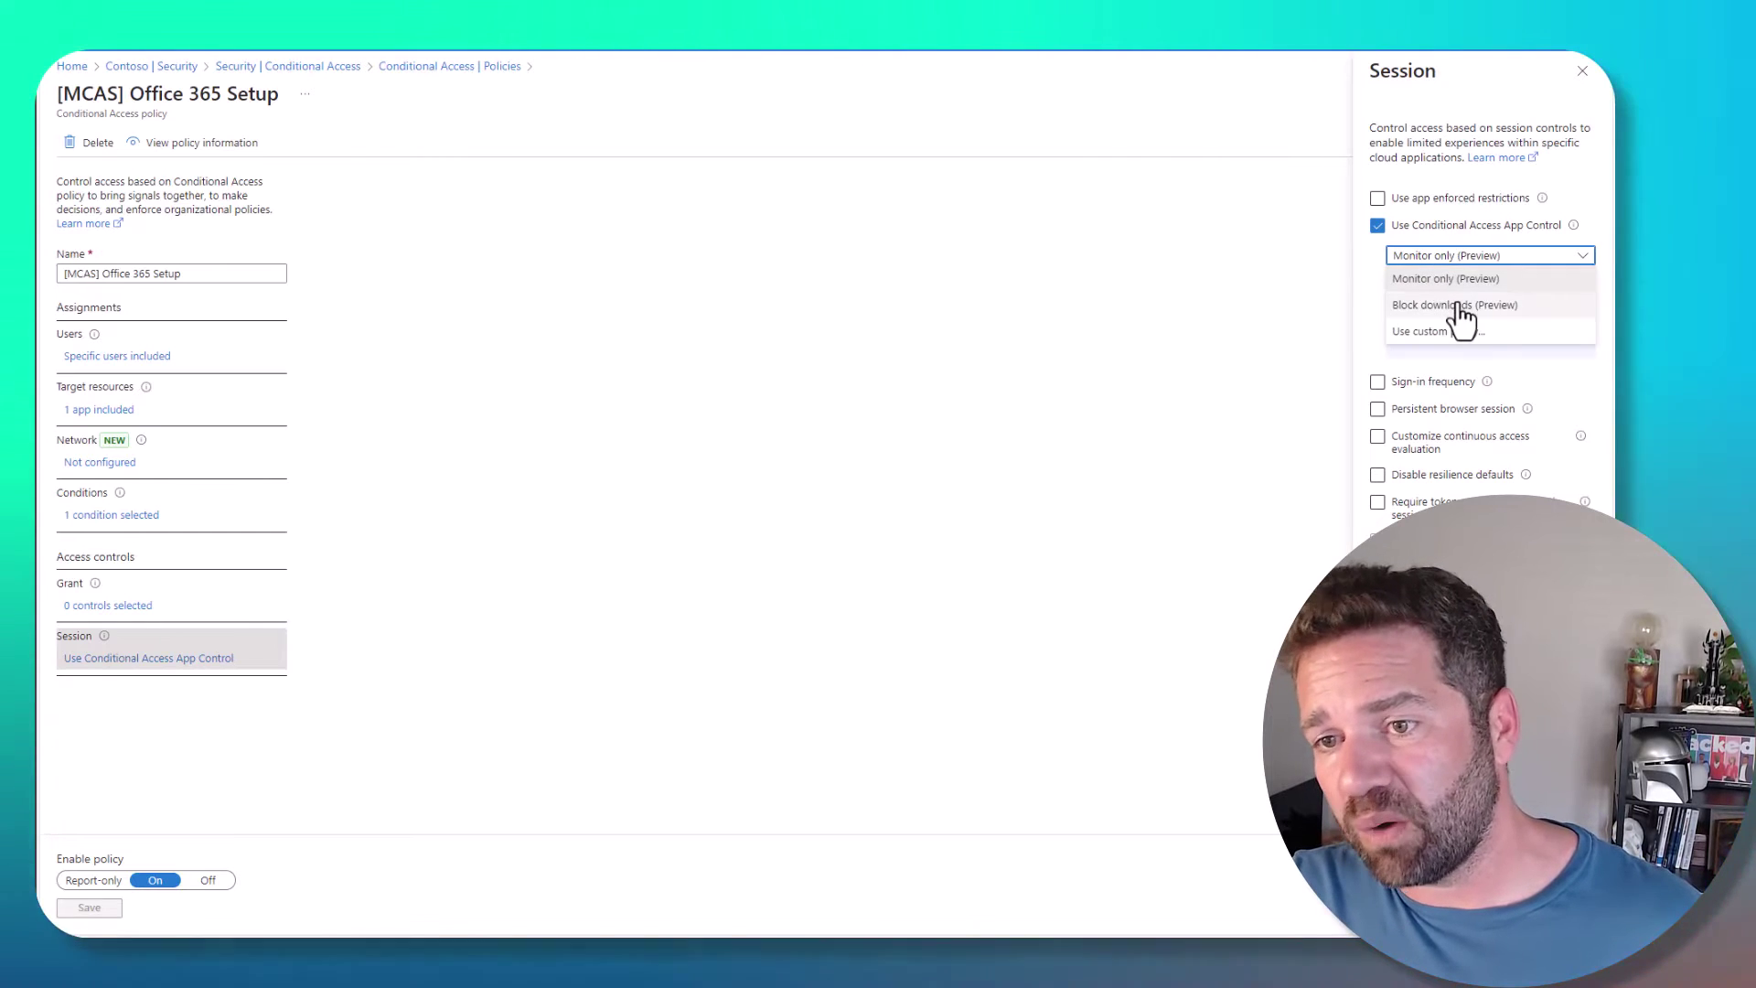
click(1460, 307)
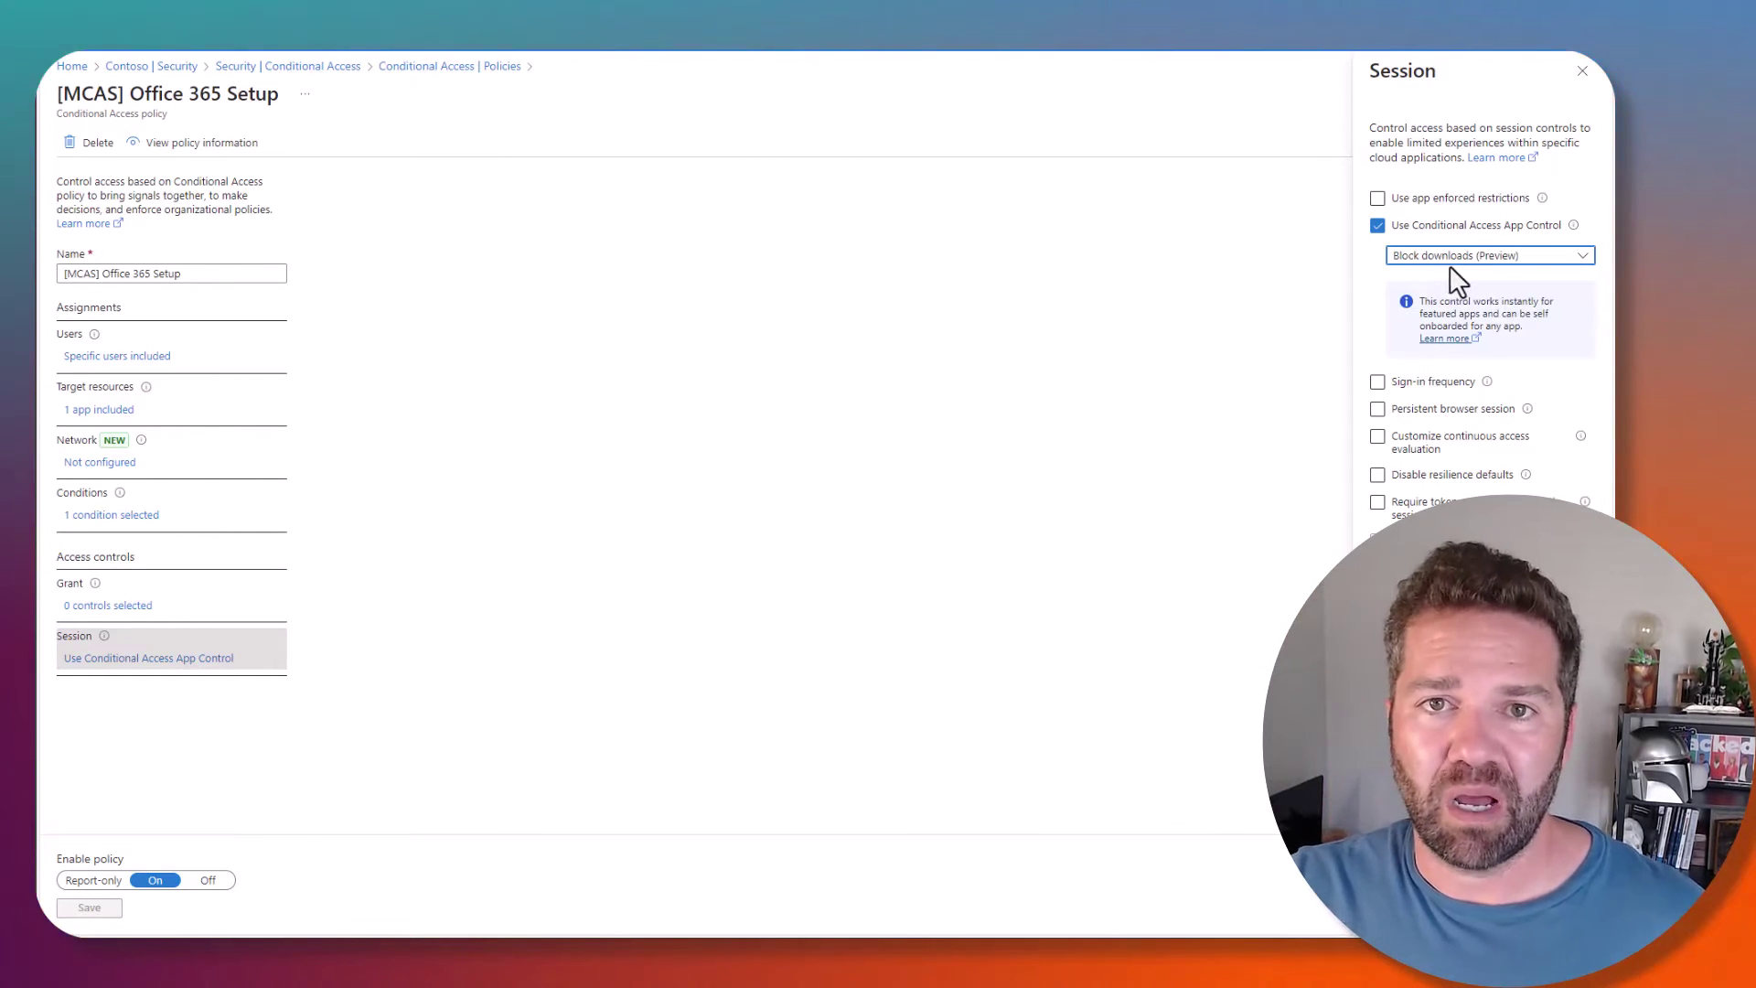
click(1479, 260)
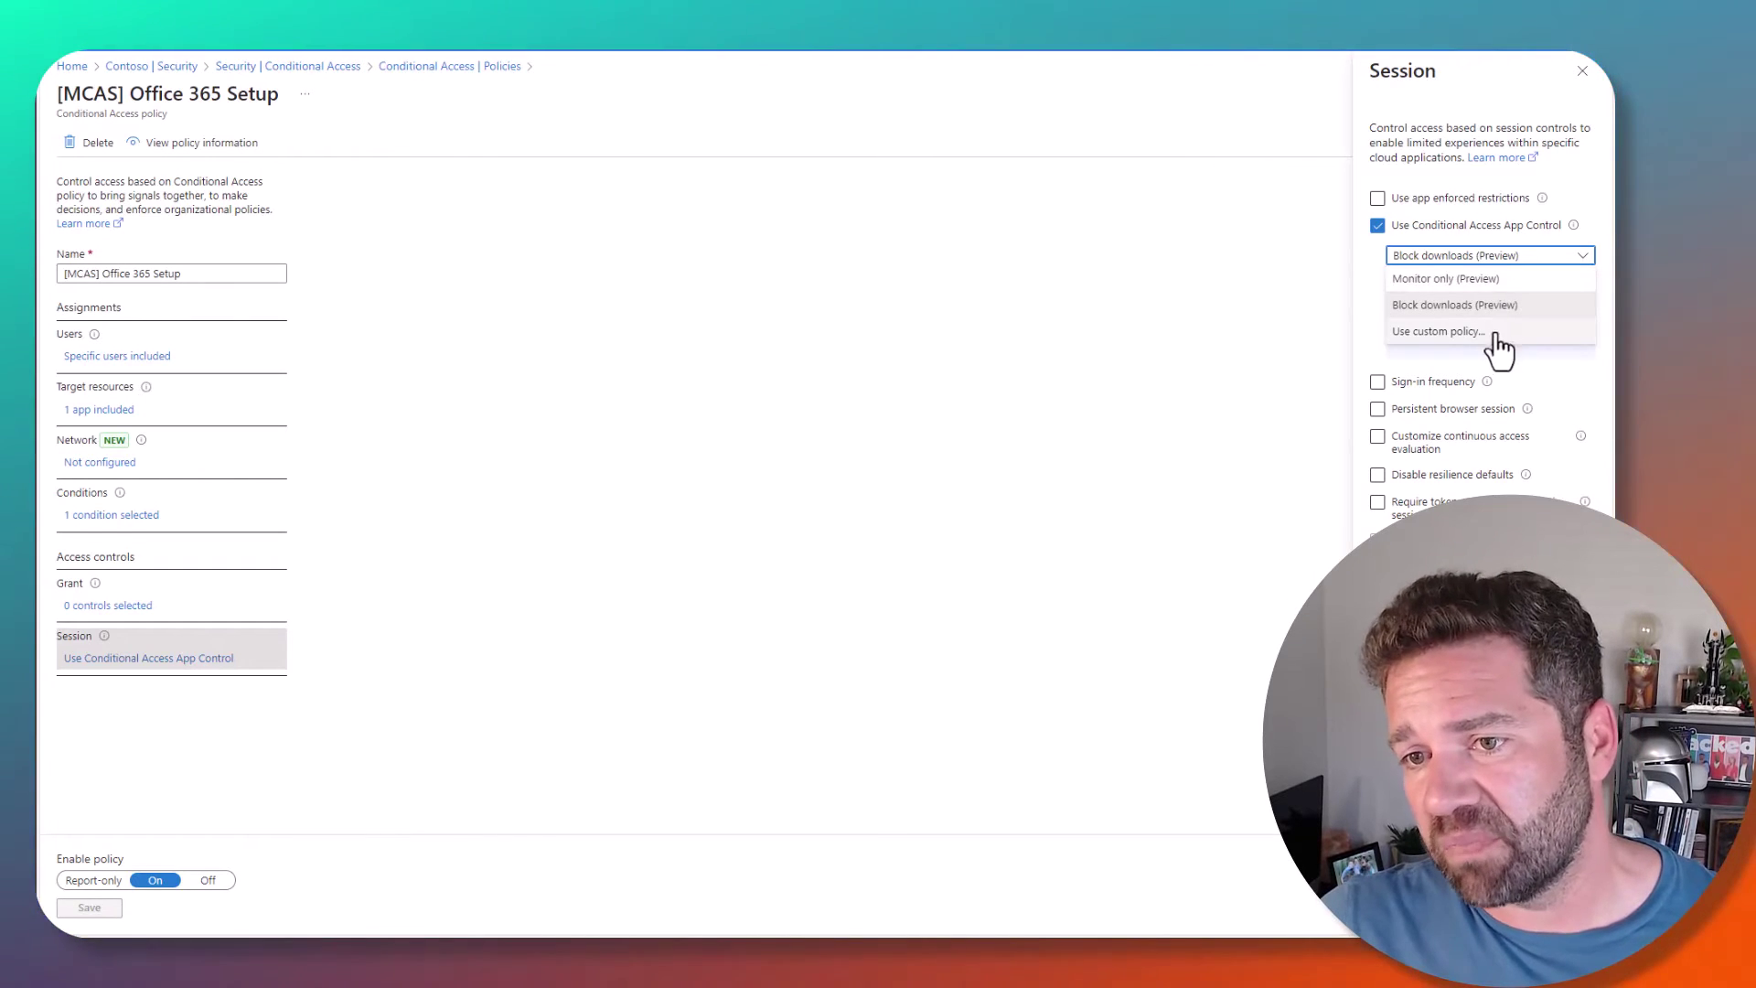
click(1492, 334)
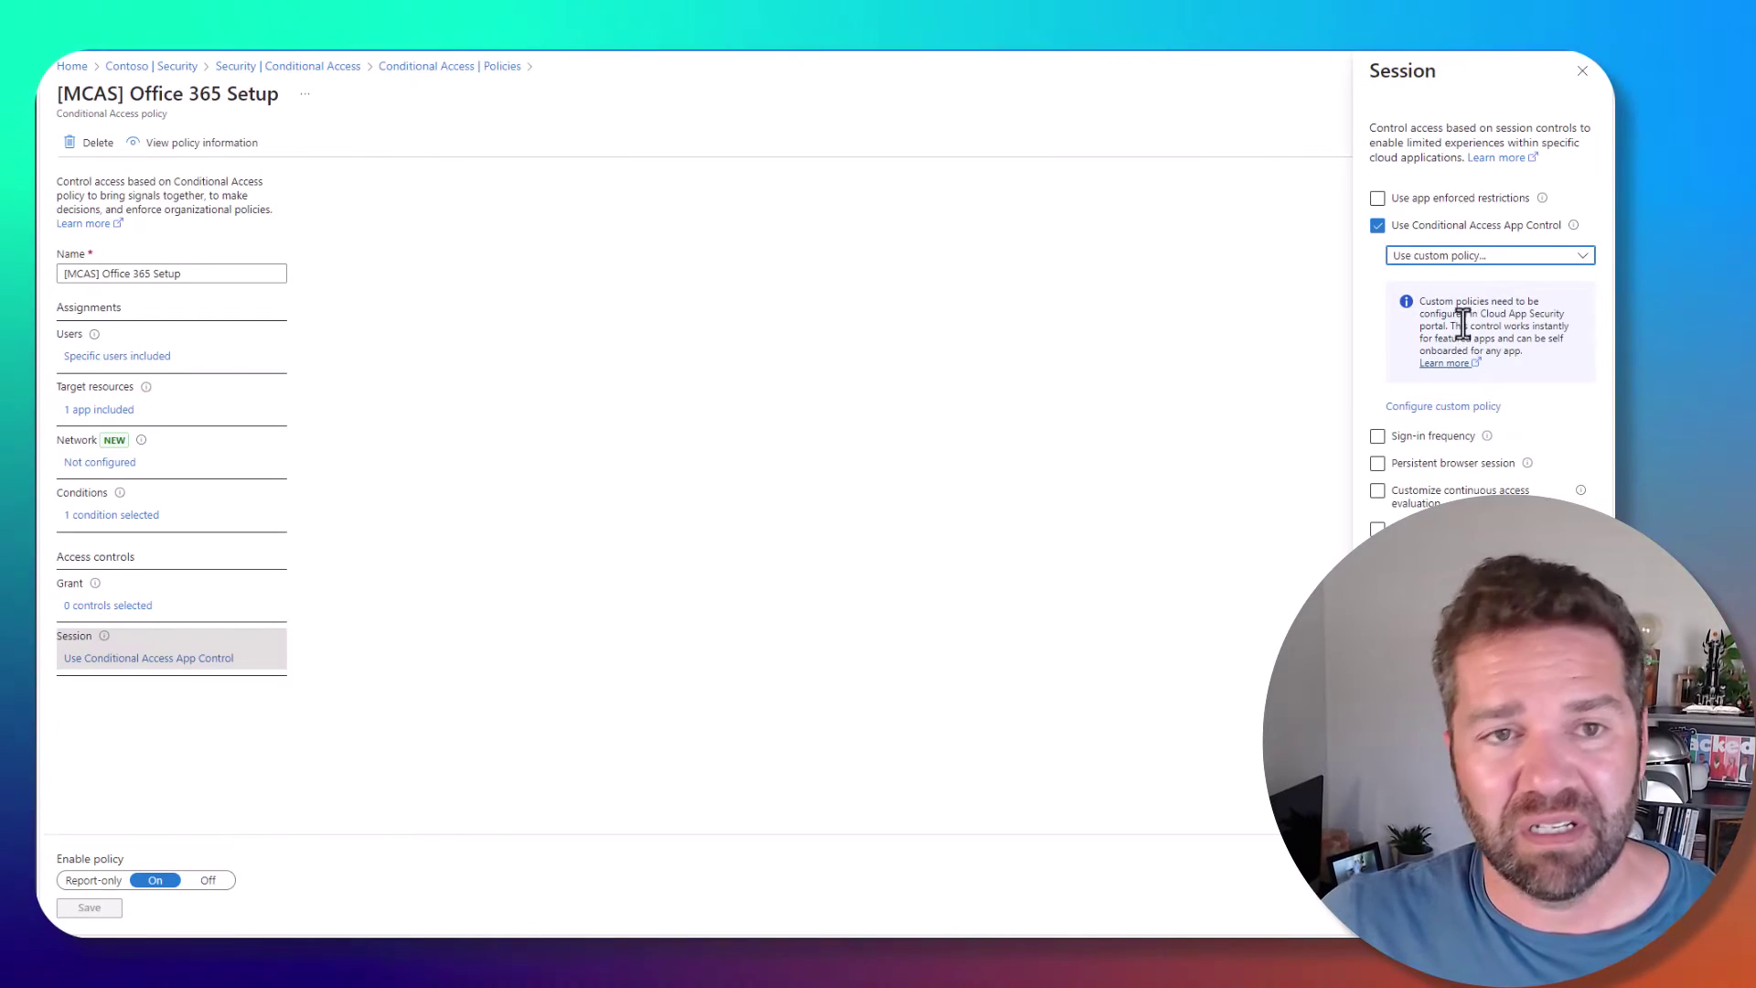
click(1498, 308)
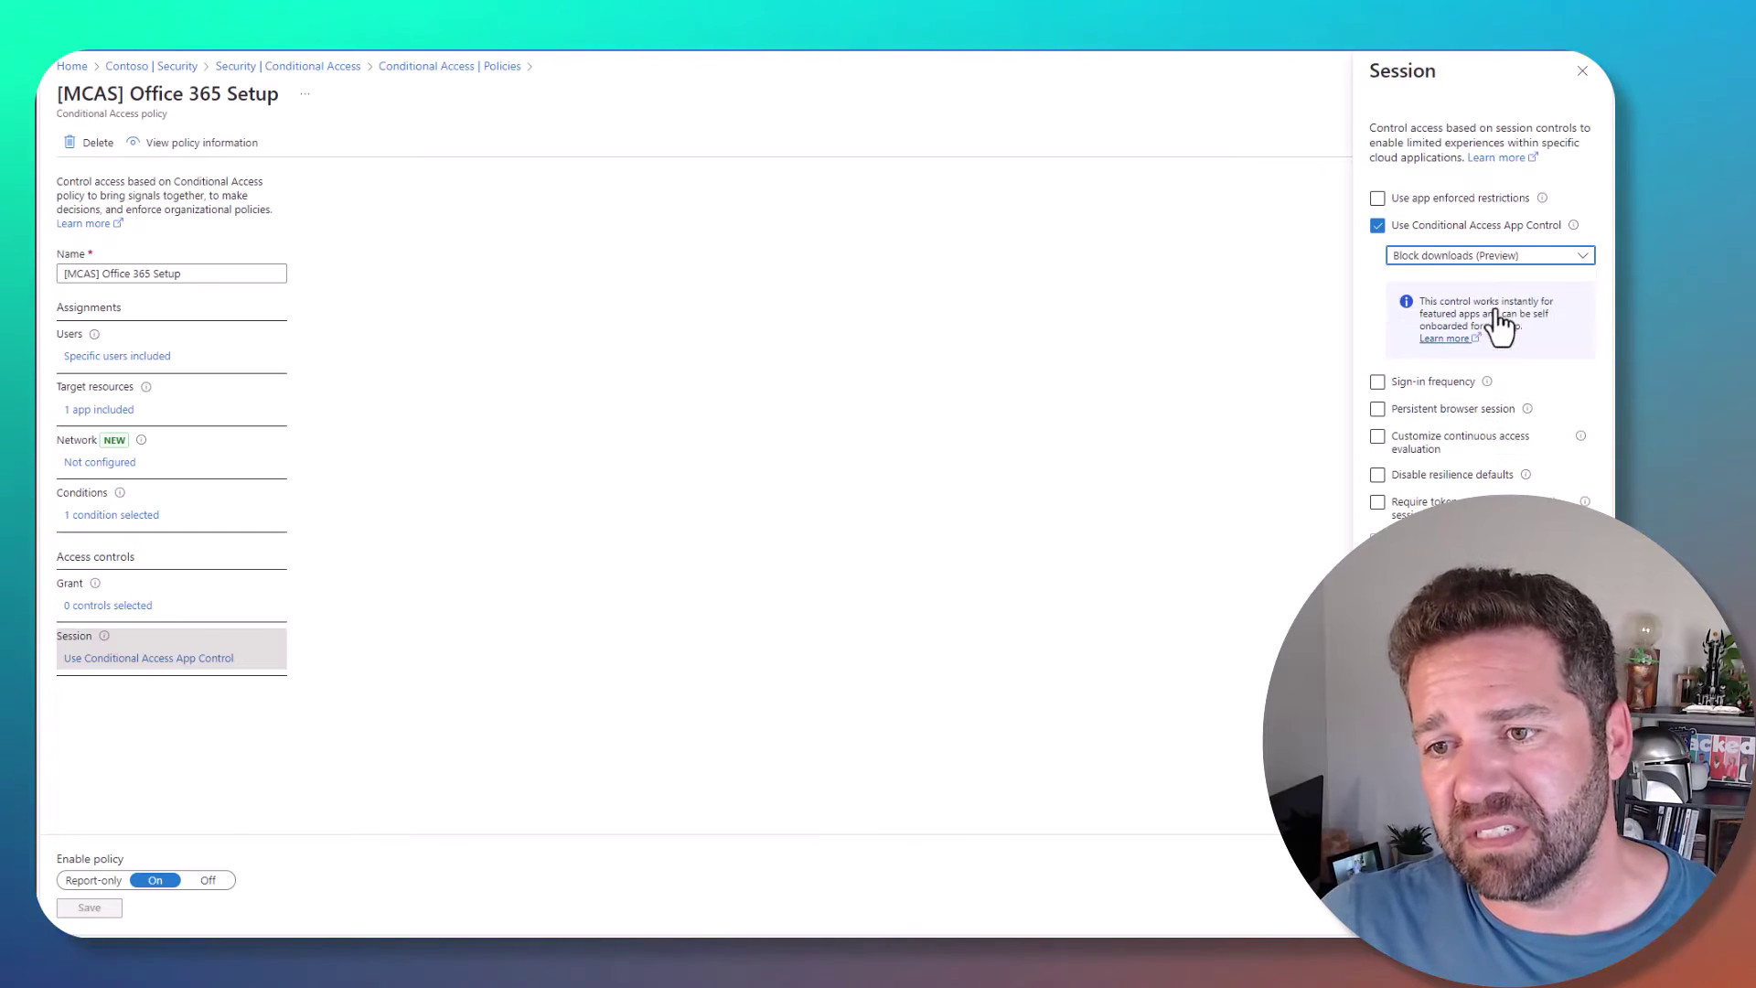
click(1491, 256)
click(1499, 333)
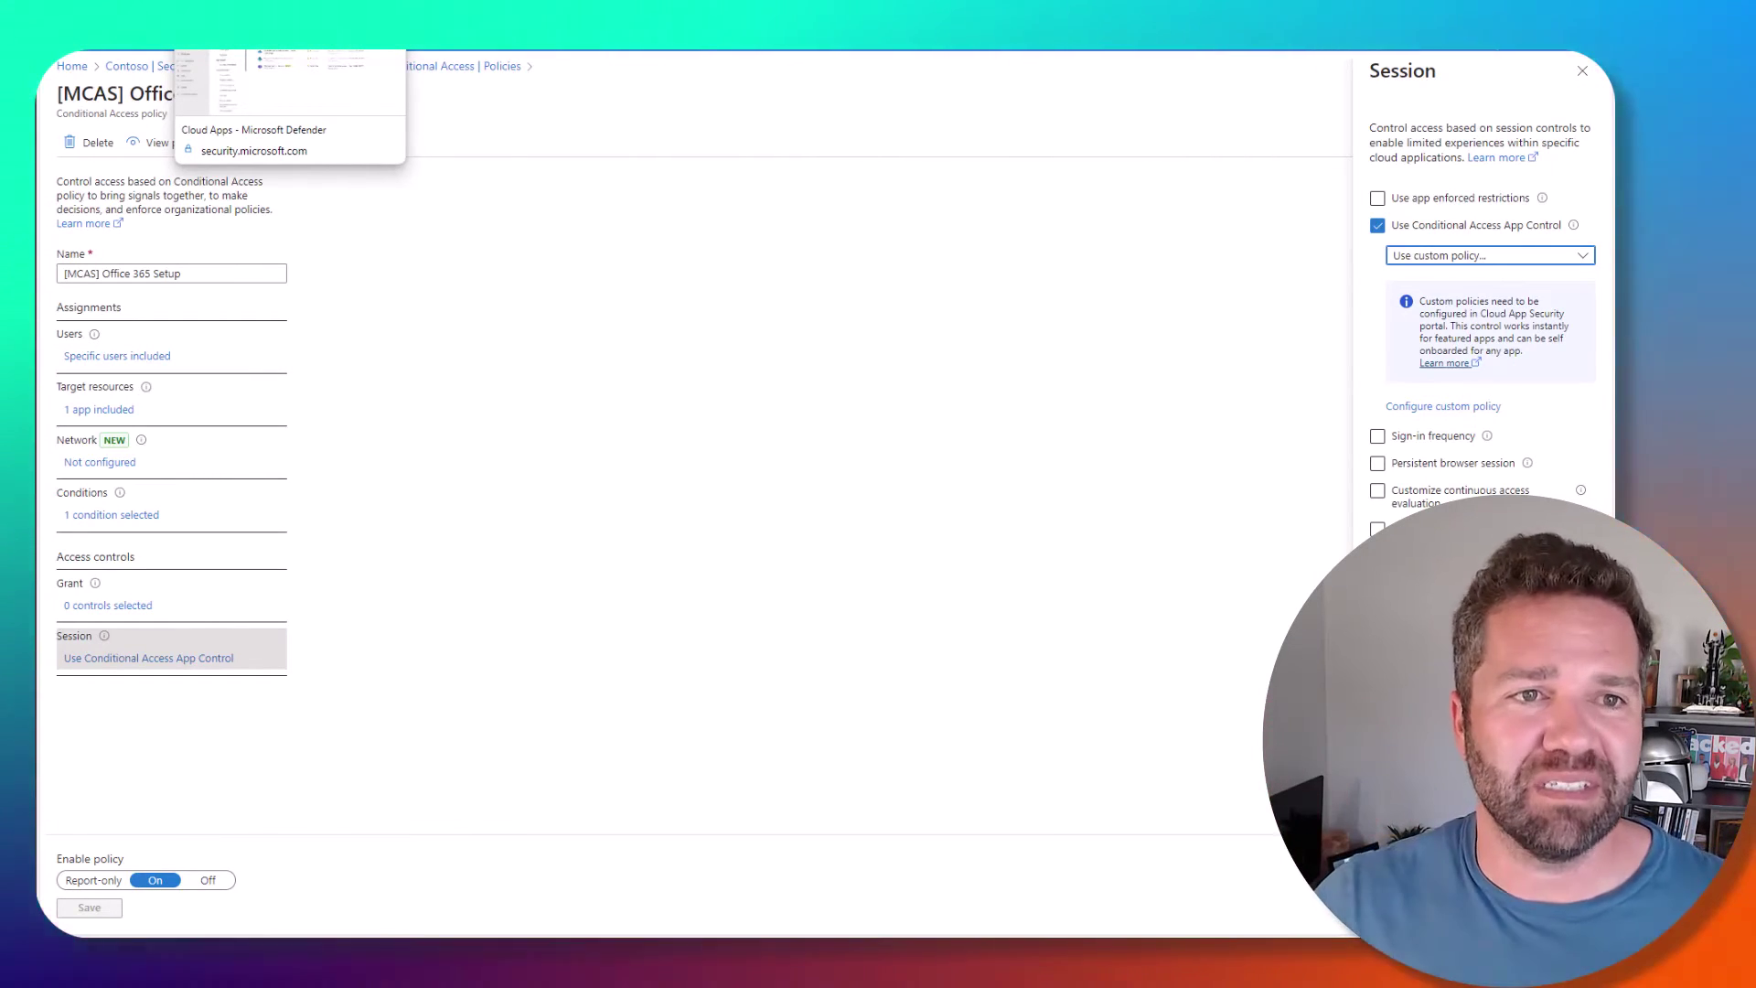
- Go to Cloud apps > Policies > Policy management, show the Conditional access tab, and open Create policy
click(274, 41)
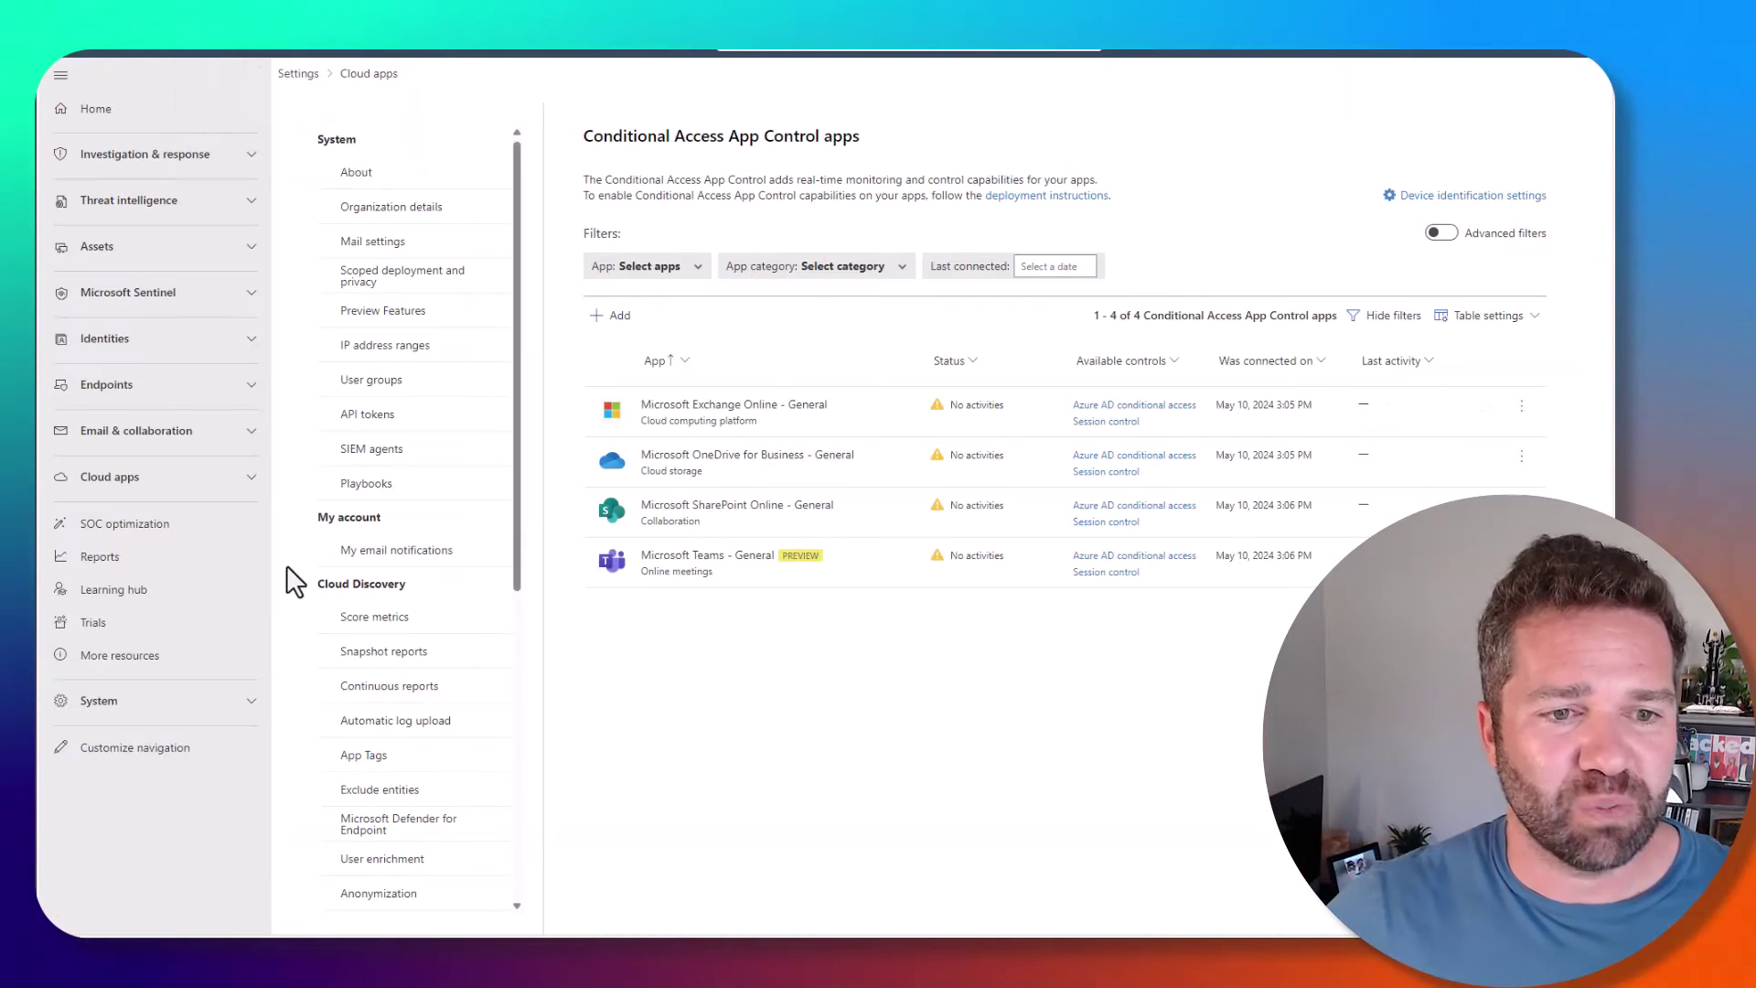
click(174, 479)
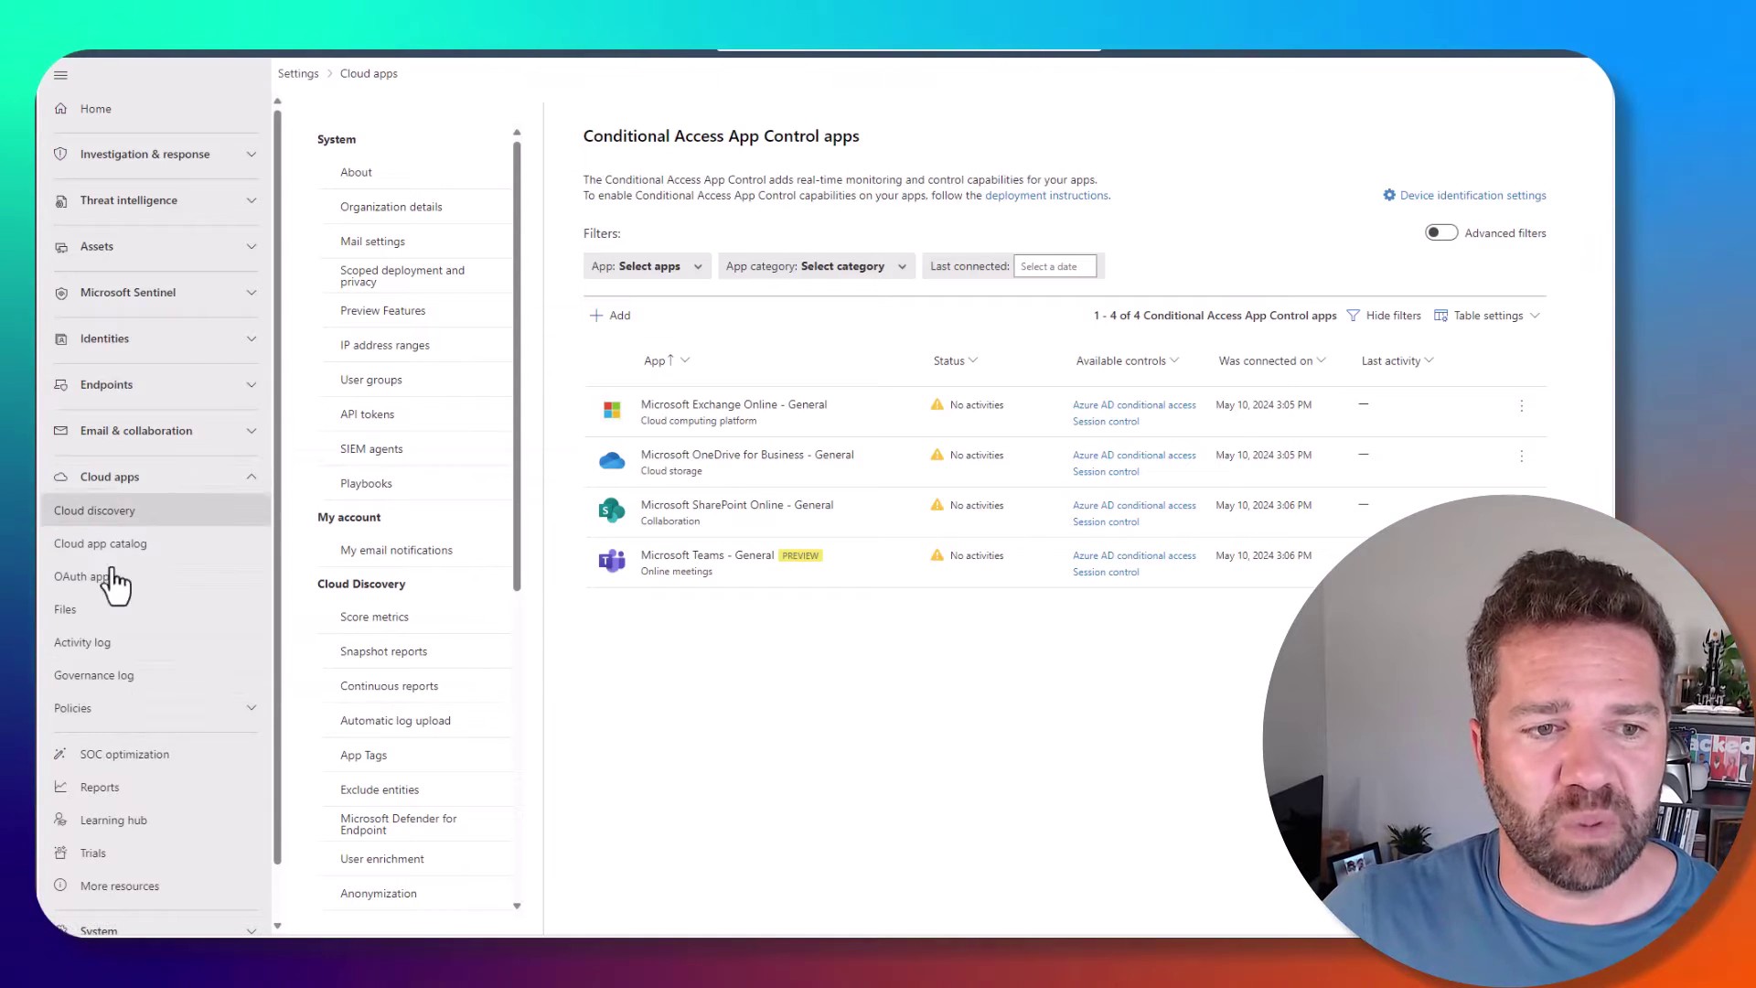
click(135, 723)
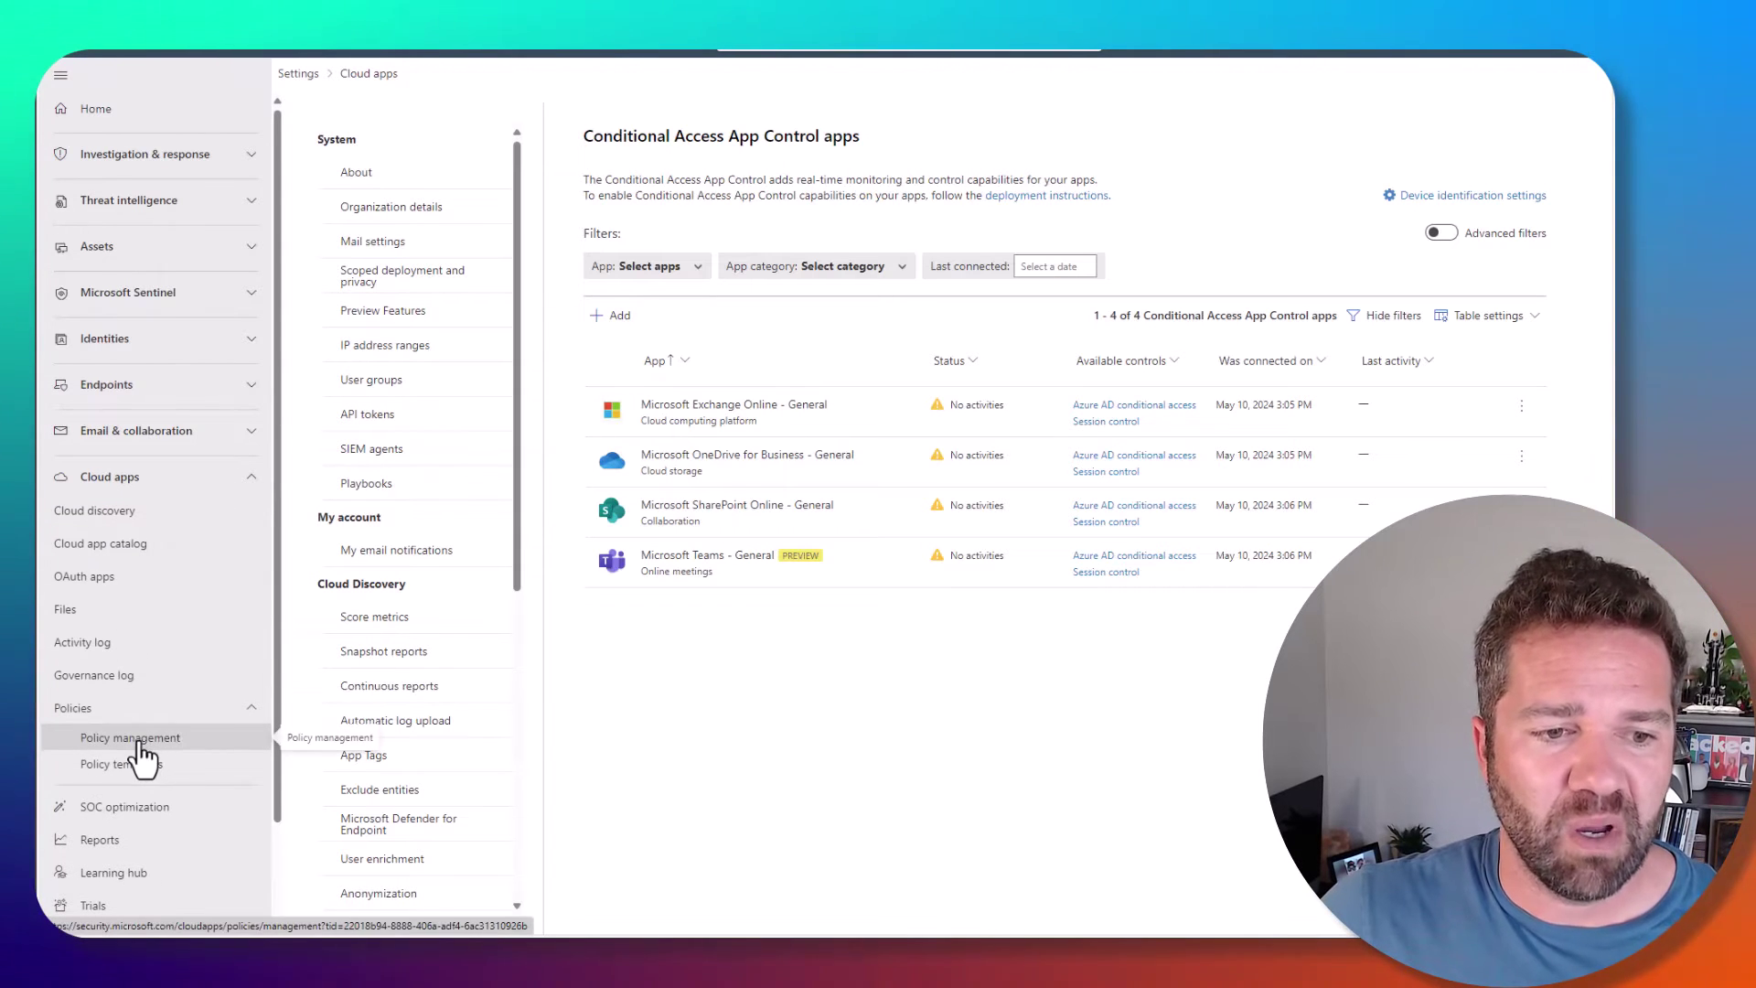
click(140, 739)
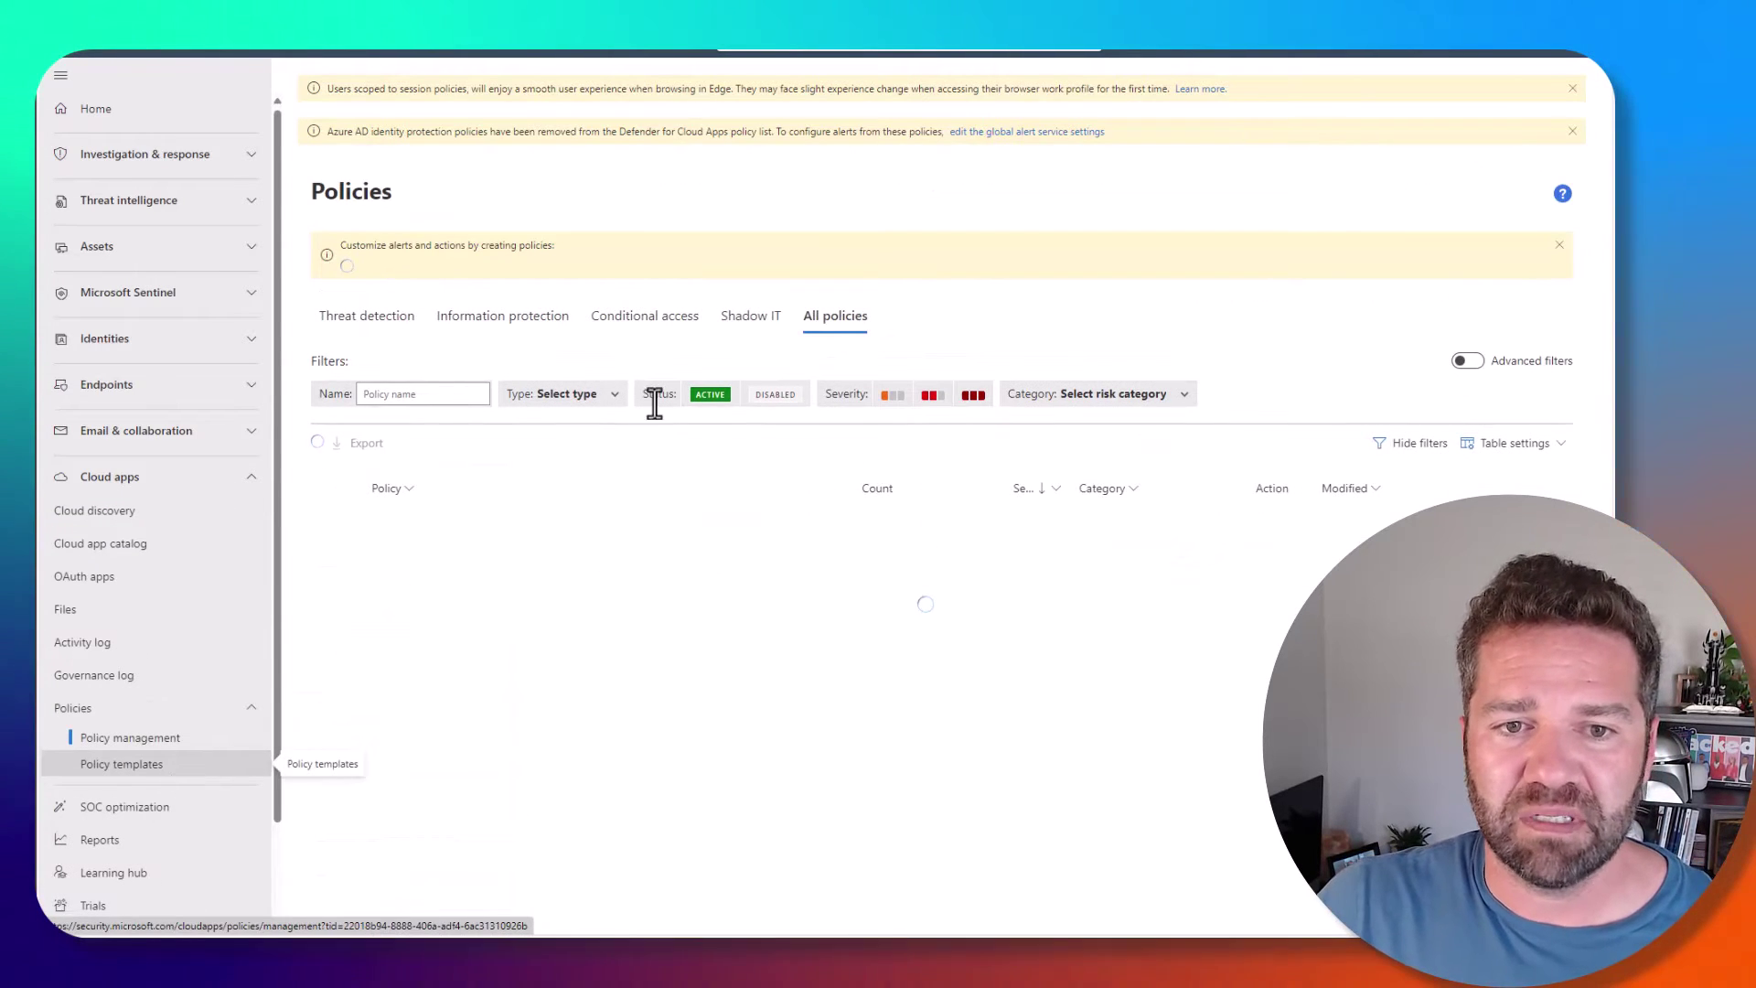
click(646, 317)
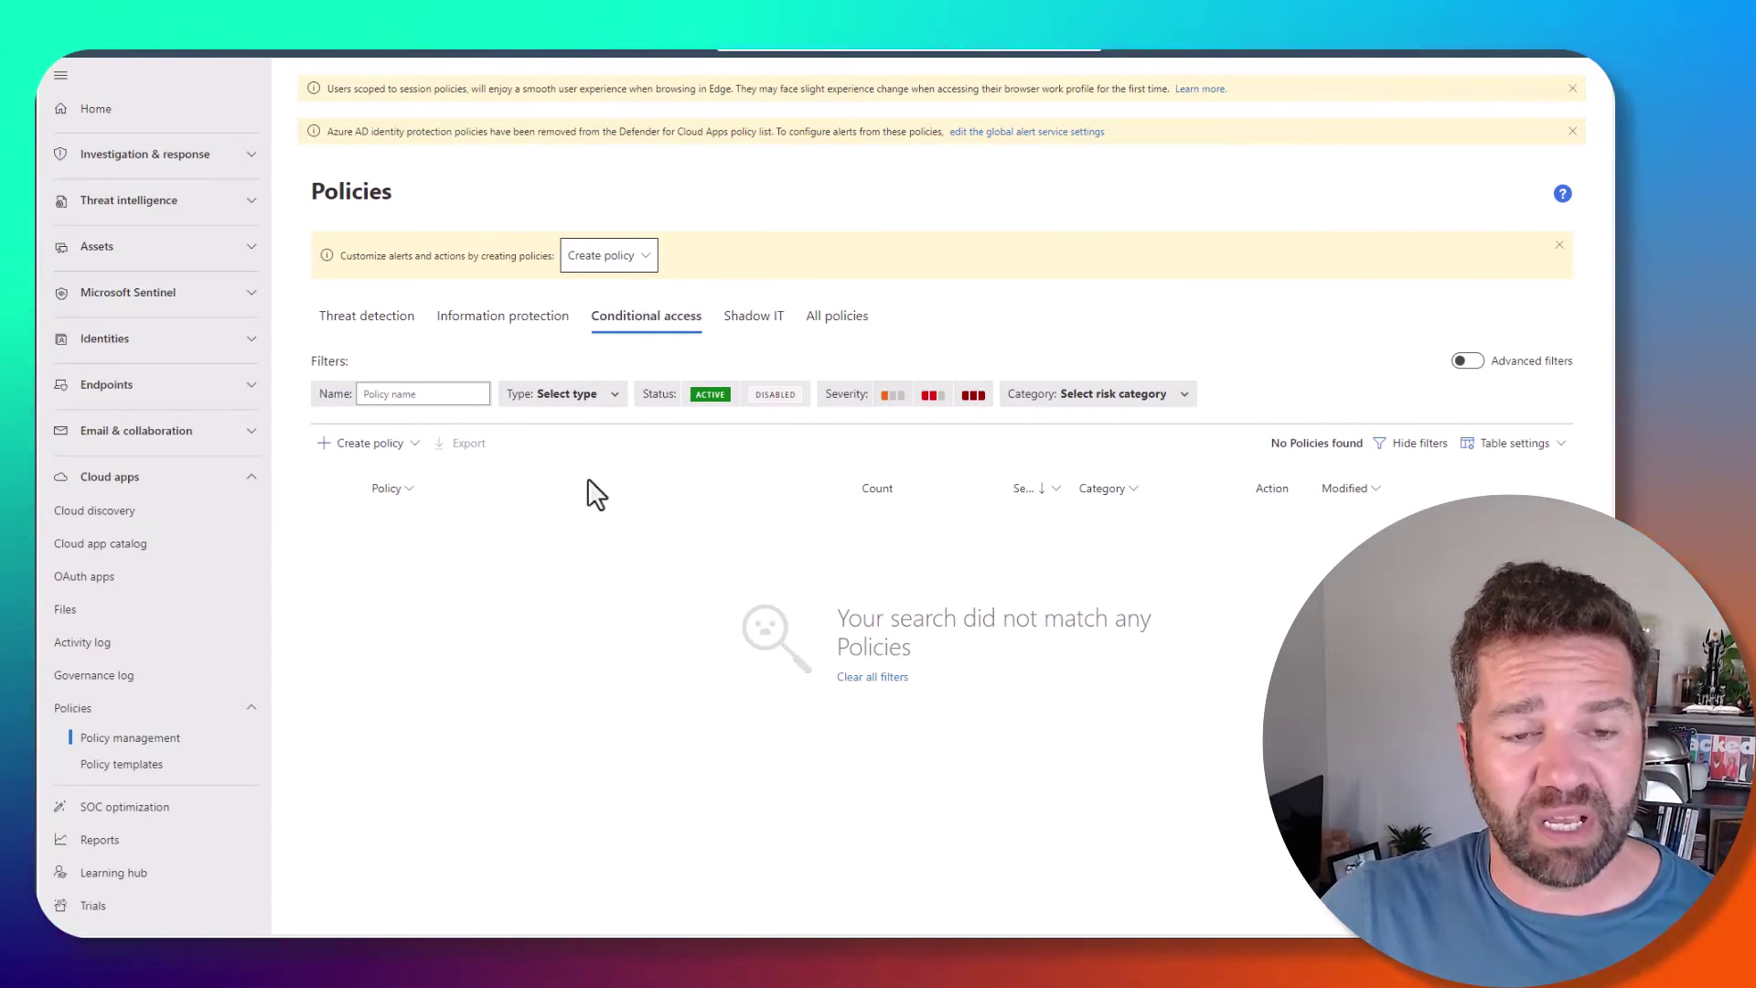
click(400, 448)
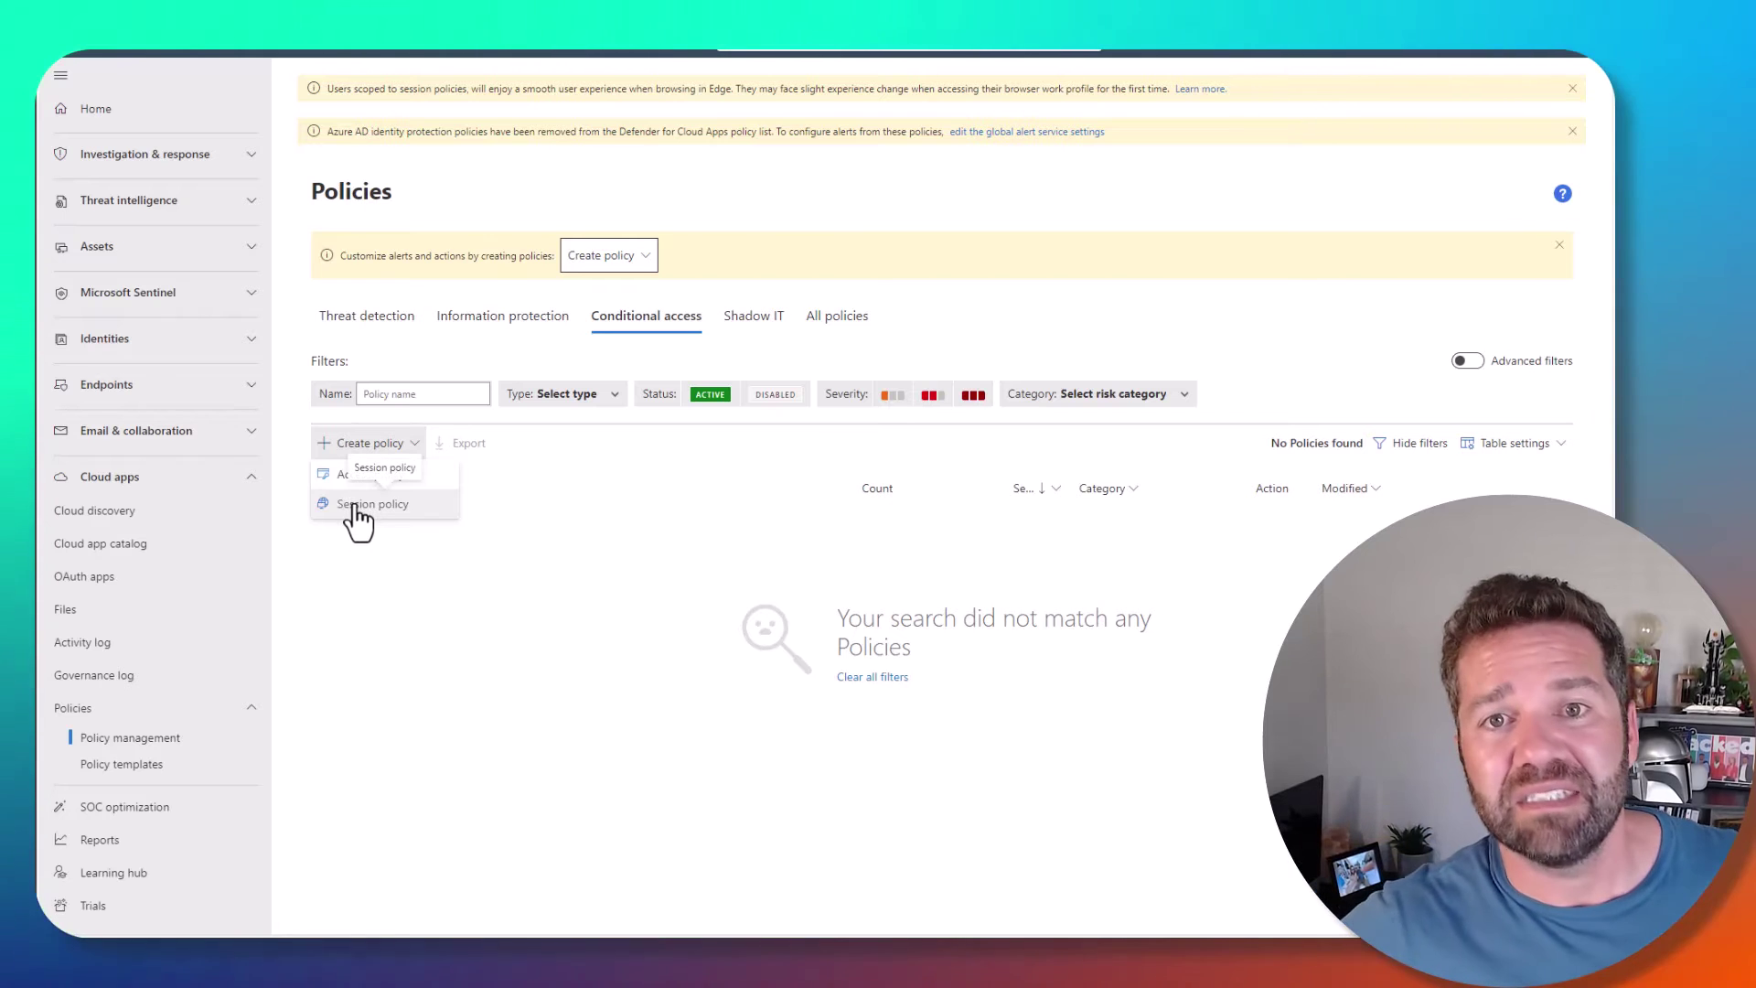
- Create a session policy from the 'Block download based on real-time content inspection' template
click(356, 507)
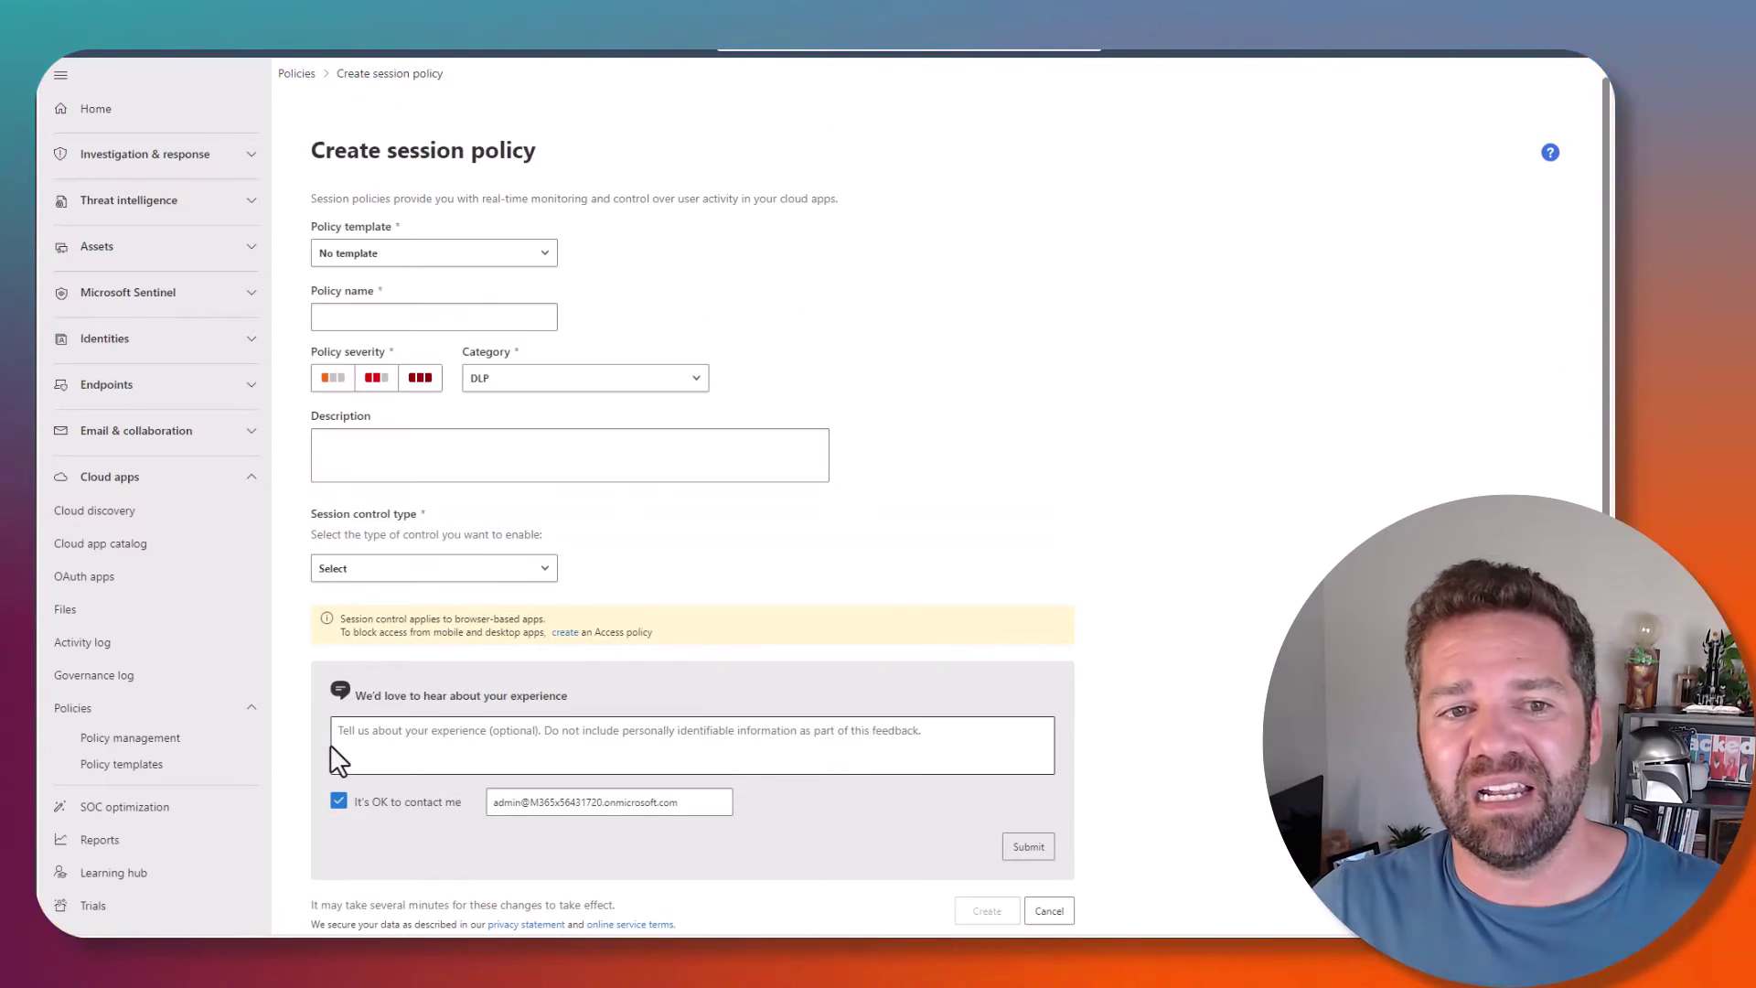
click(518, 260)
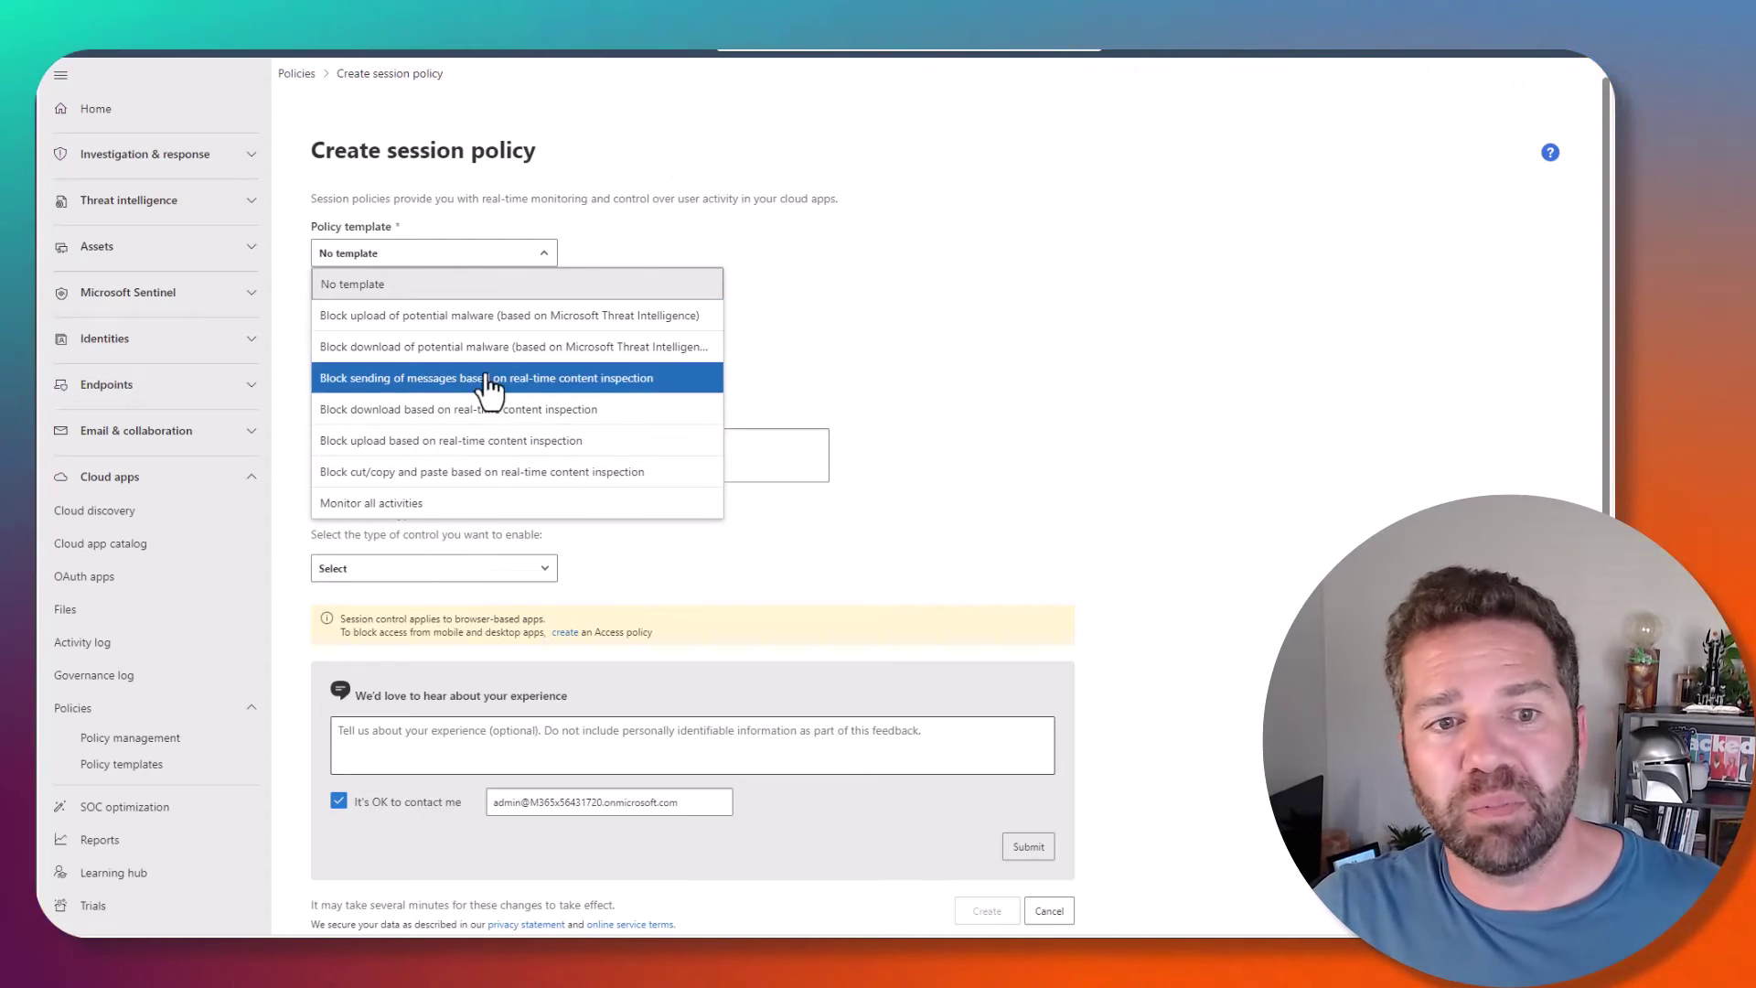
click(435, 418)
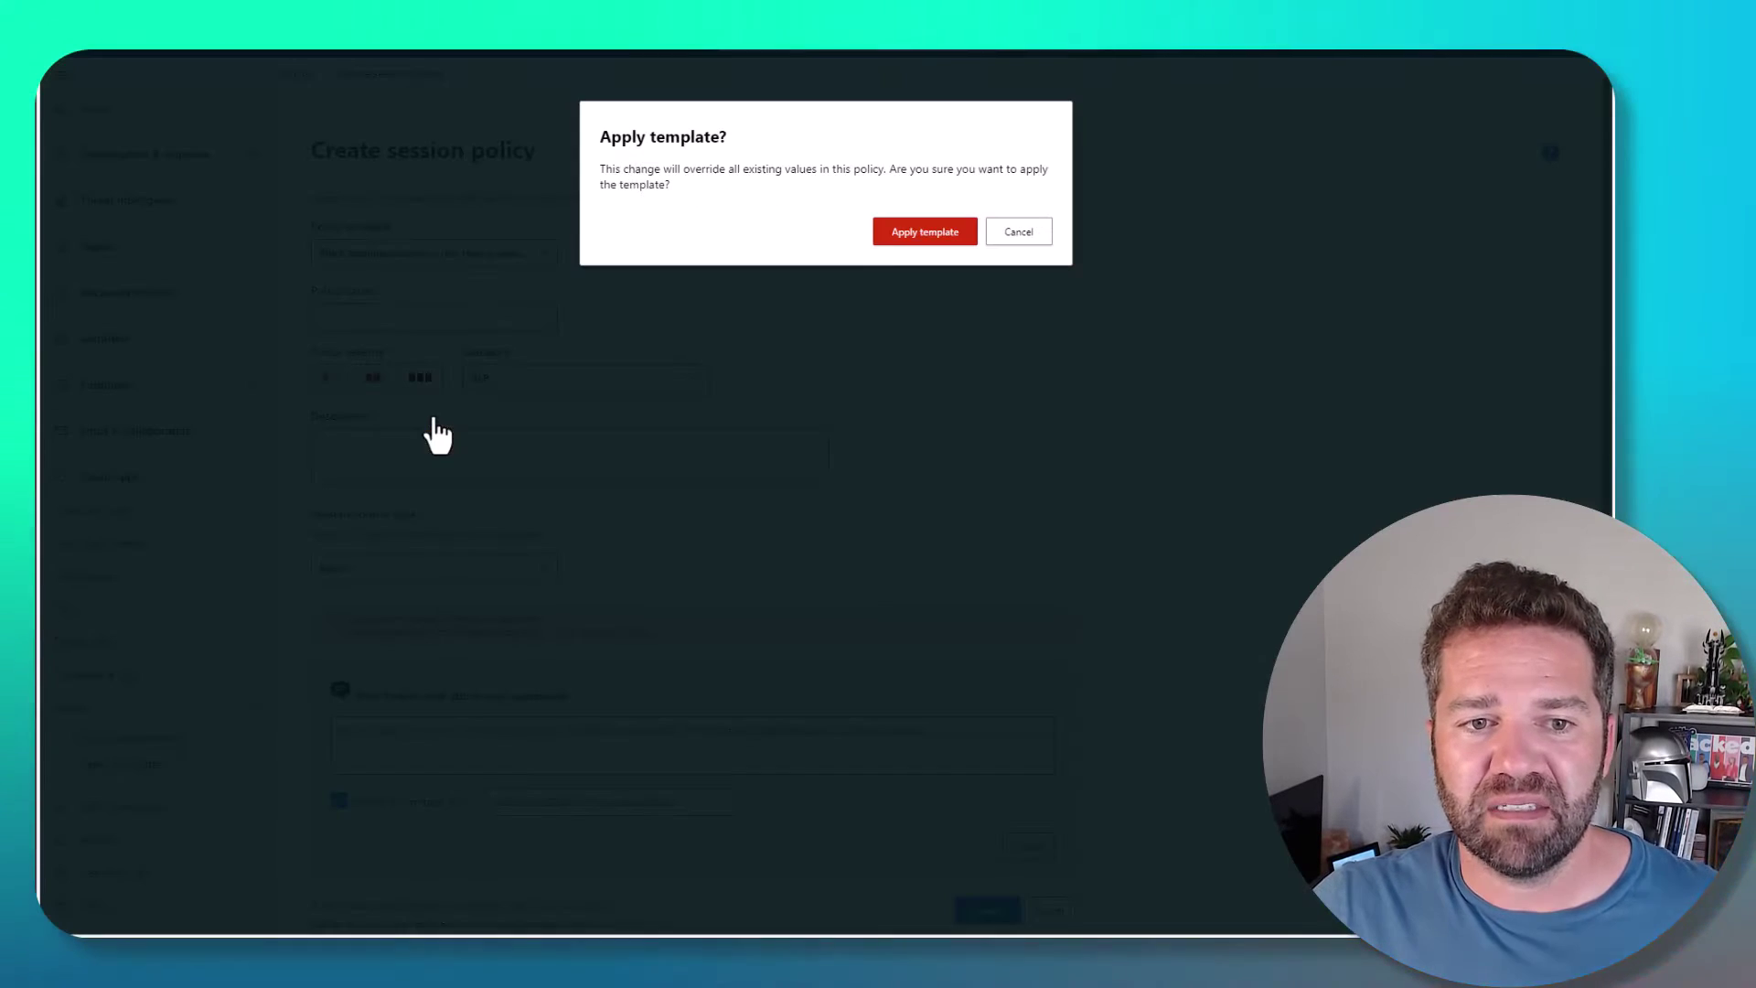
click(946, 240)
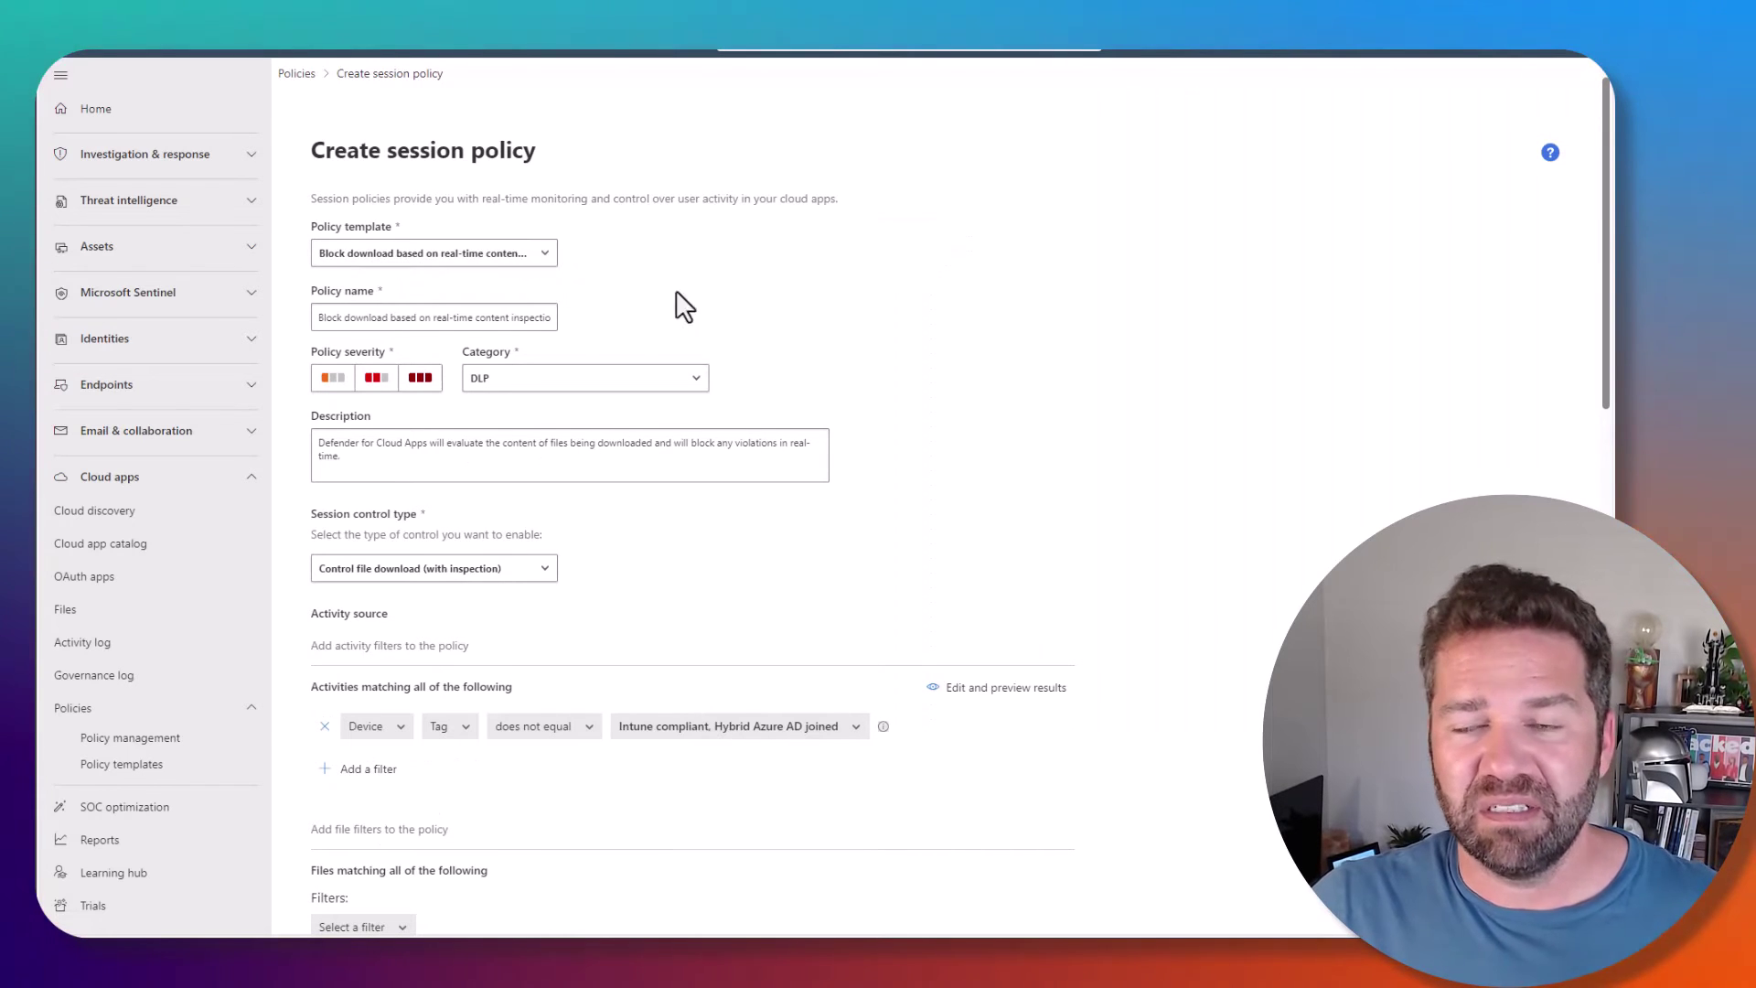
- Keep Control file download (with inspection) as the session control and set Inspection method to None
click(372, 580)
click(666, 573)
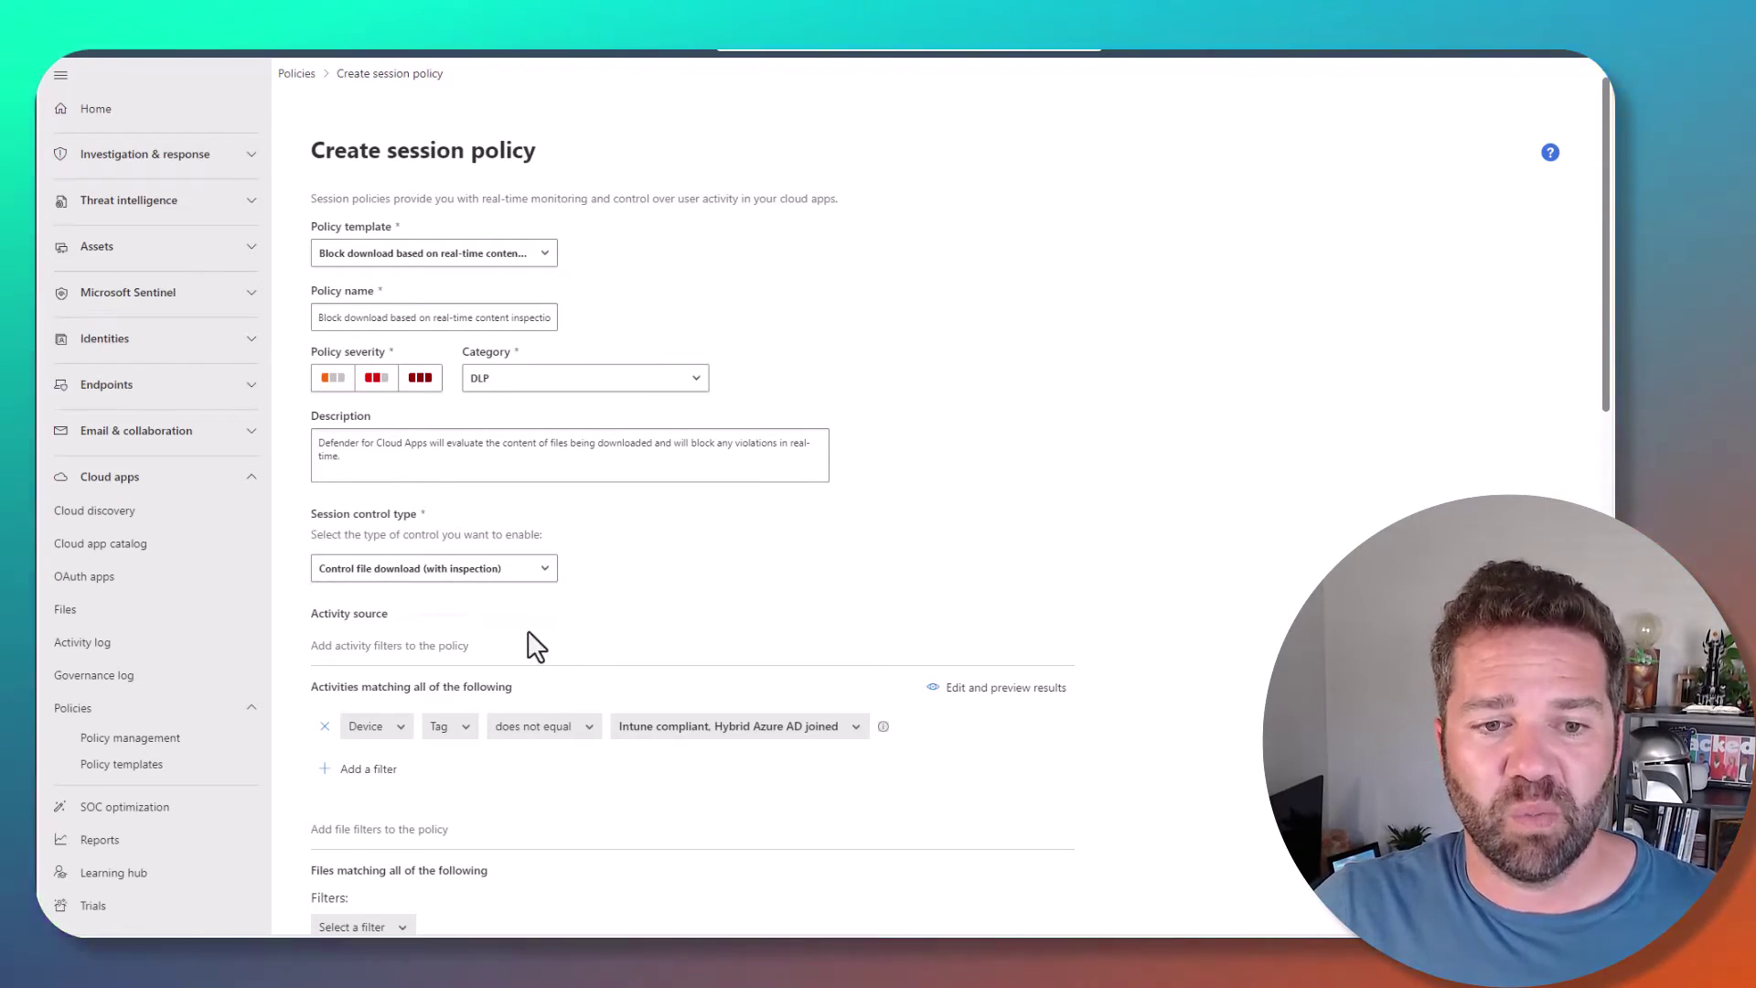
scroll(726, 676, down, 3)
scroll(704, 680, down, 1)
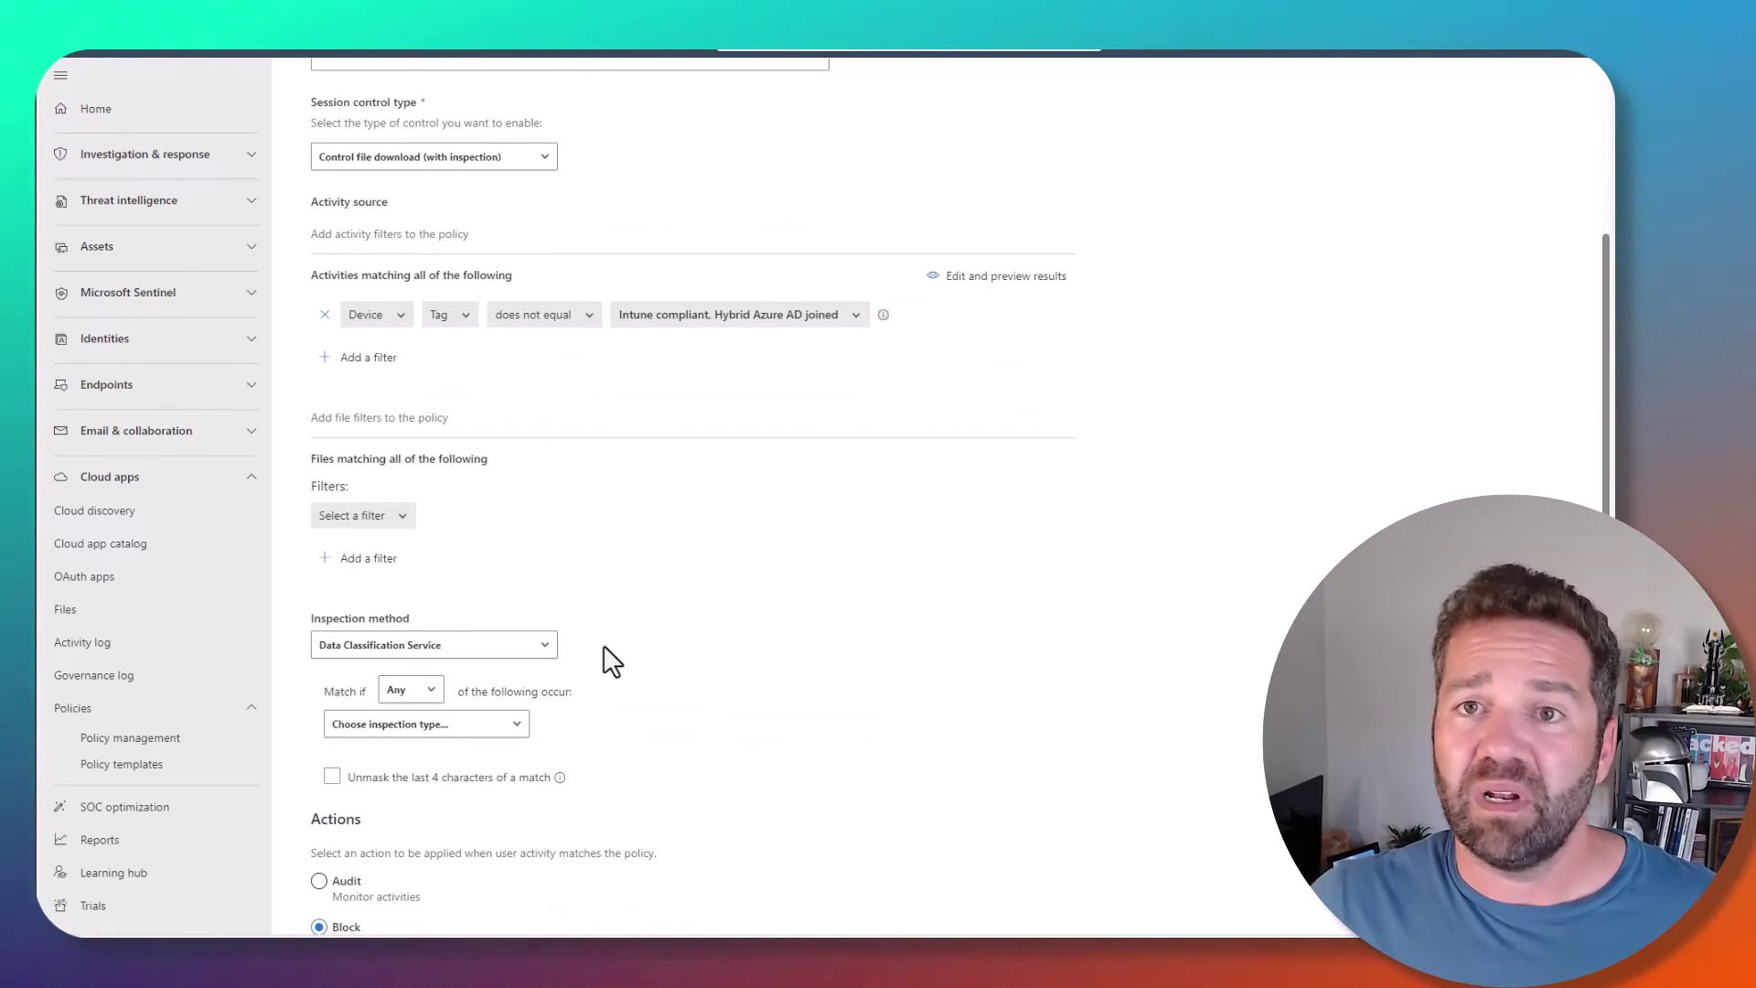
click(504, 653)
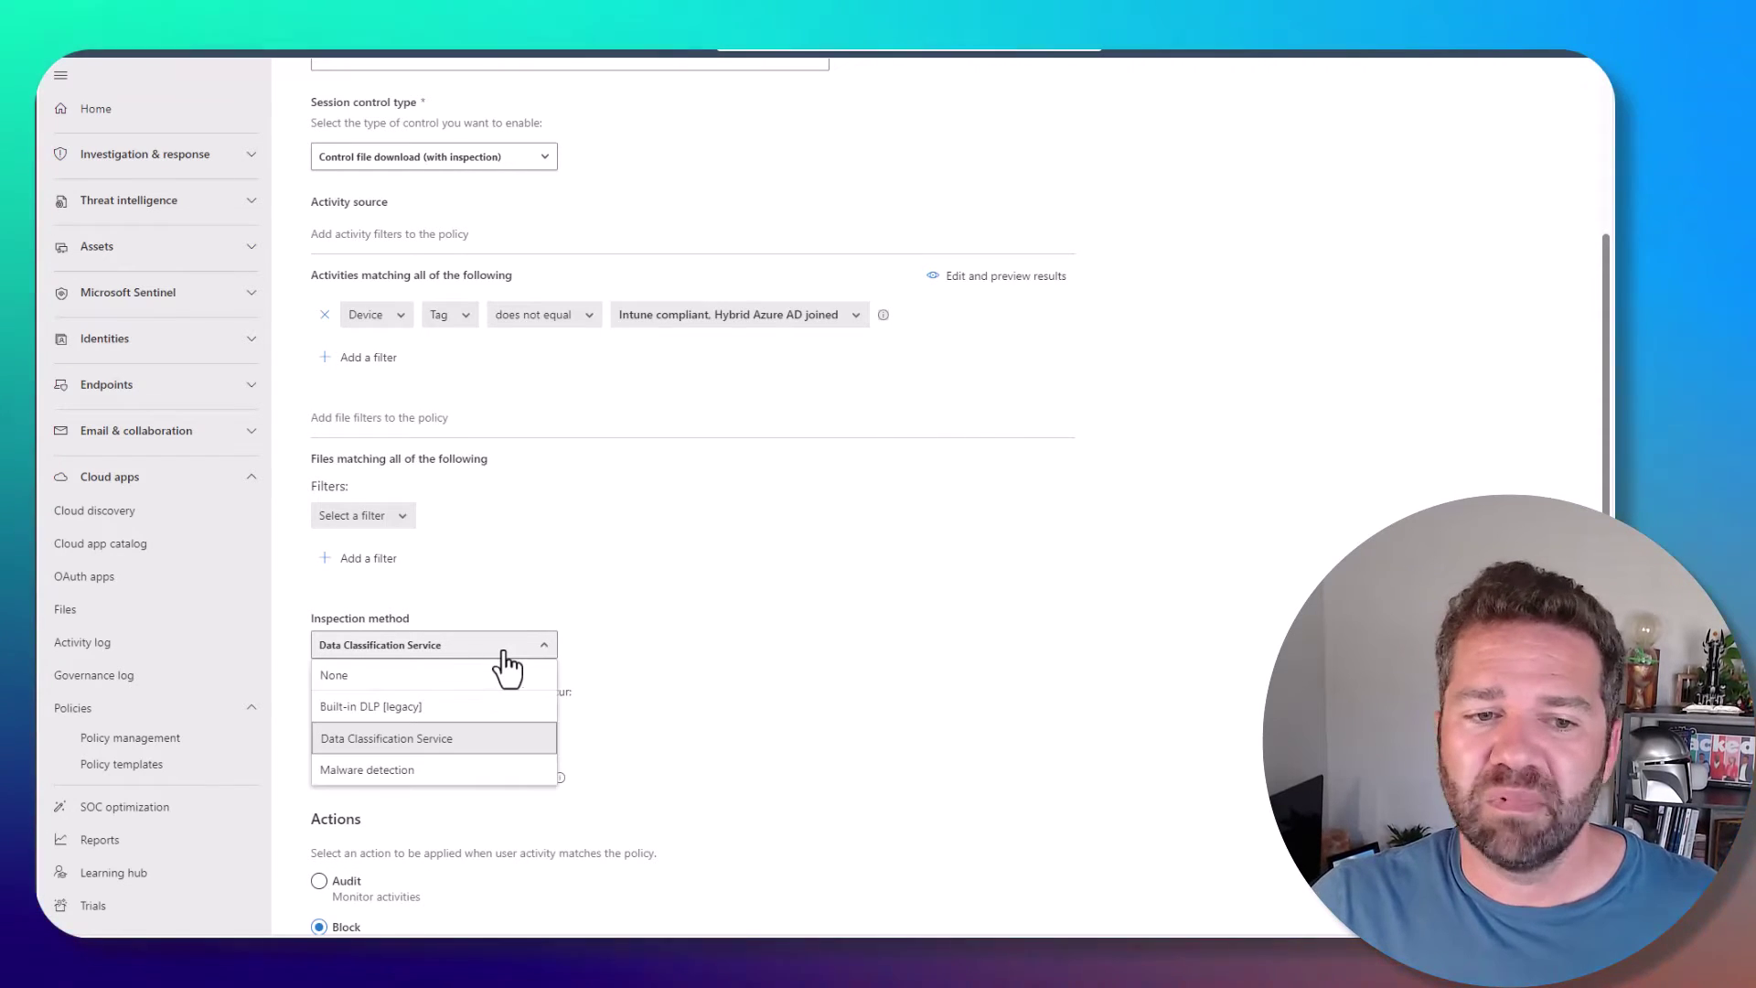
click(343, 675)
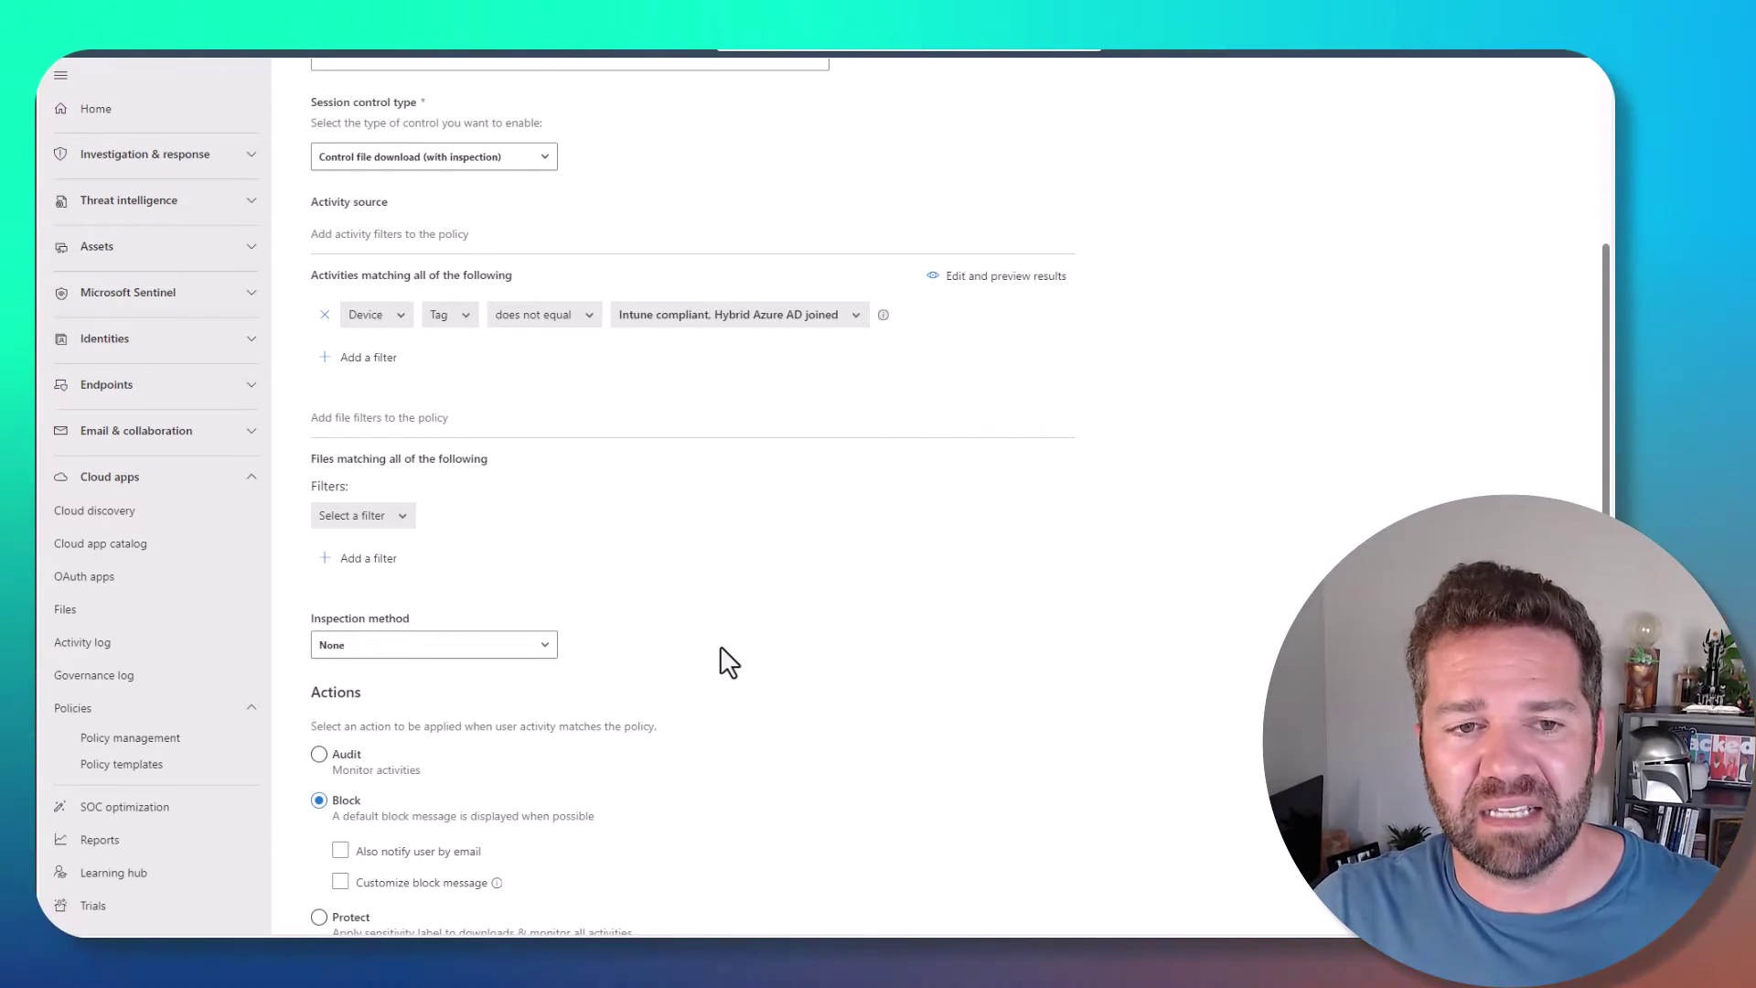
scroll(548, 512, up, 1)
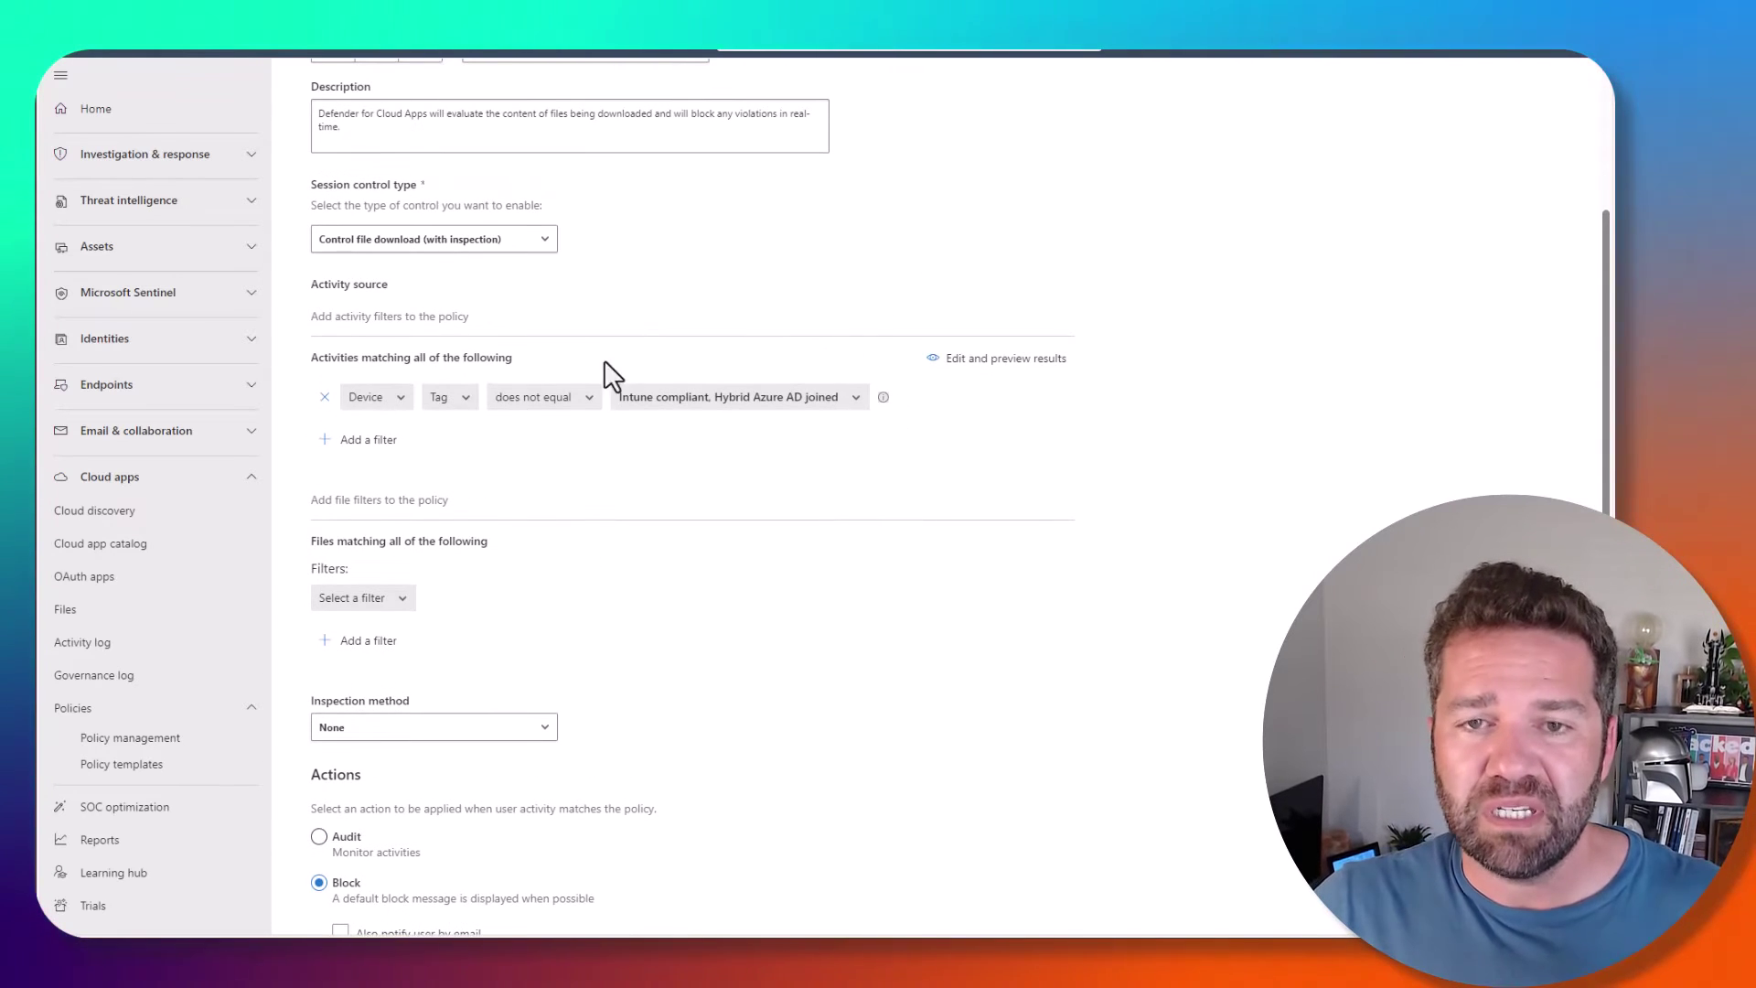
- Add an App equals Microsoft Exchange Online filter and delete the Device Tag filter row
click(681, 402)
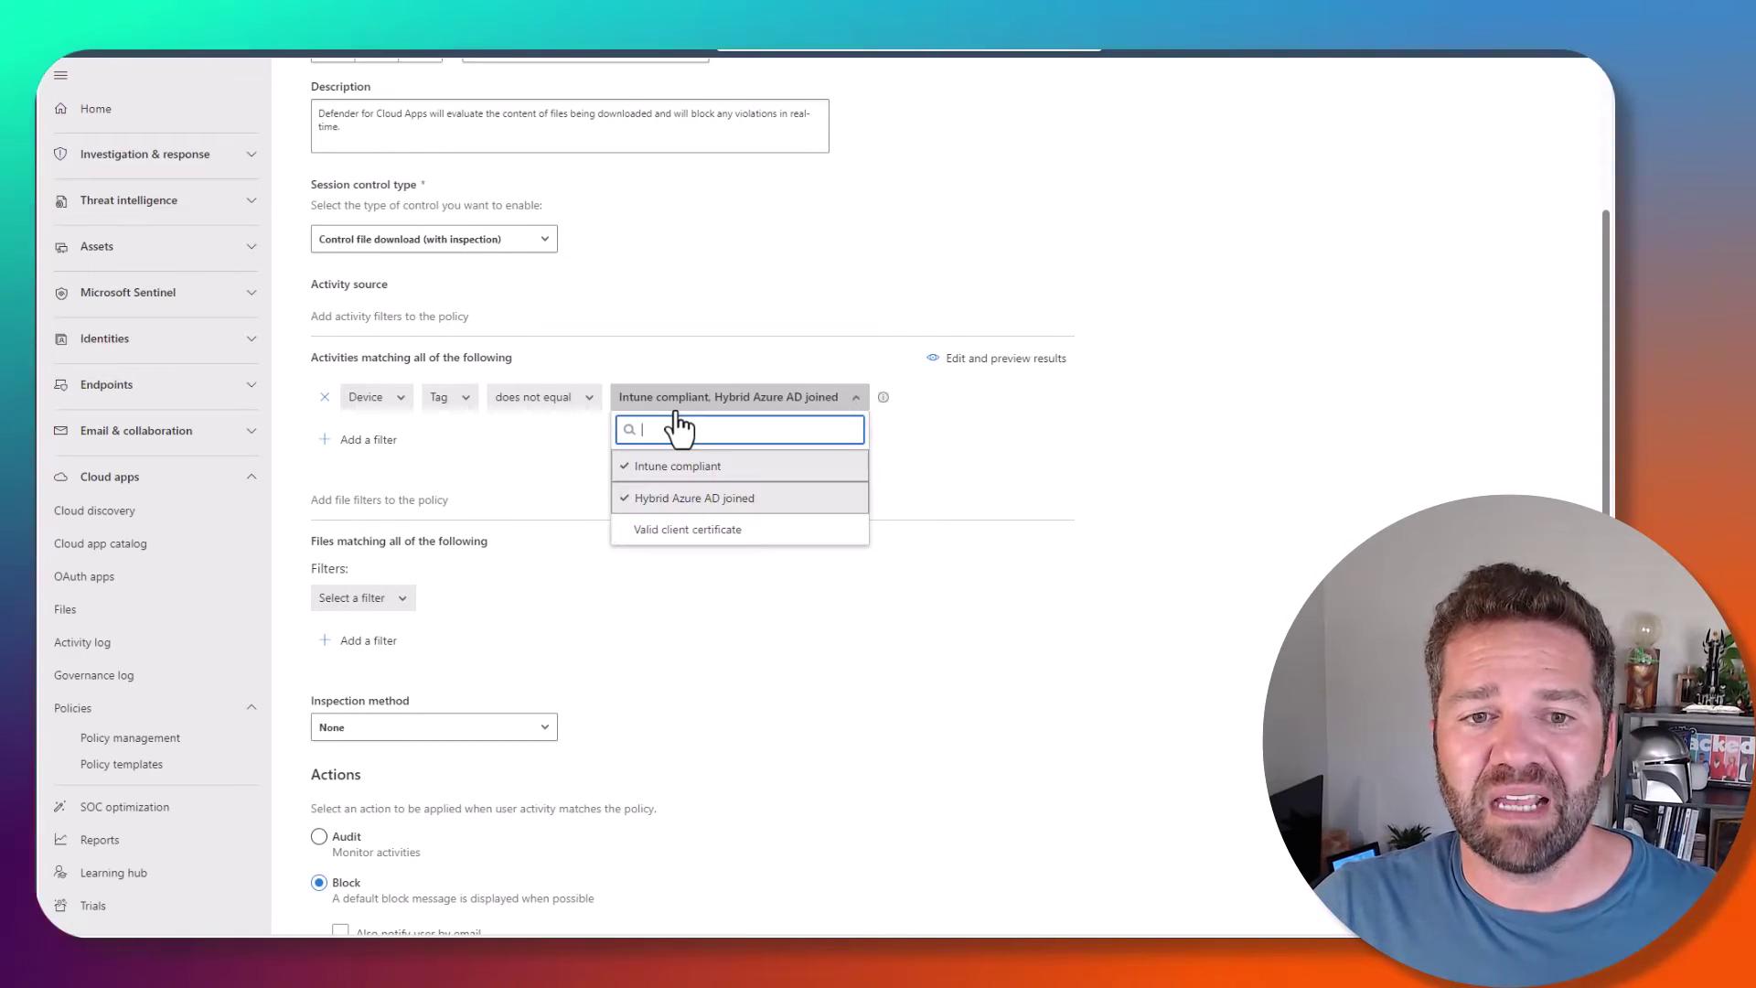
click(400, 398)
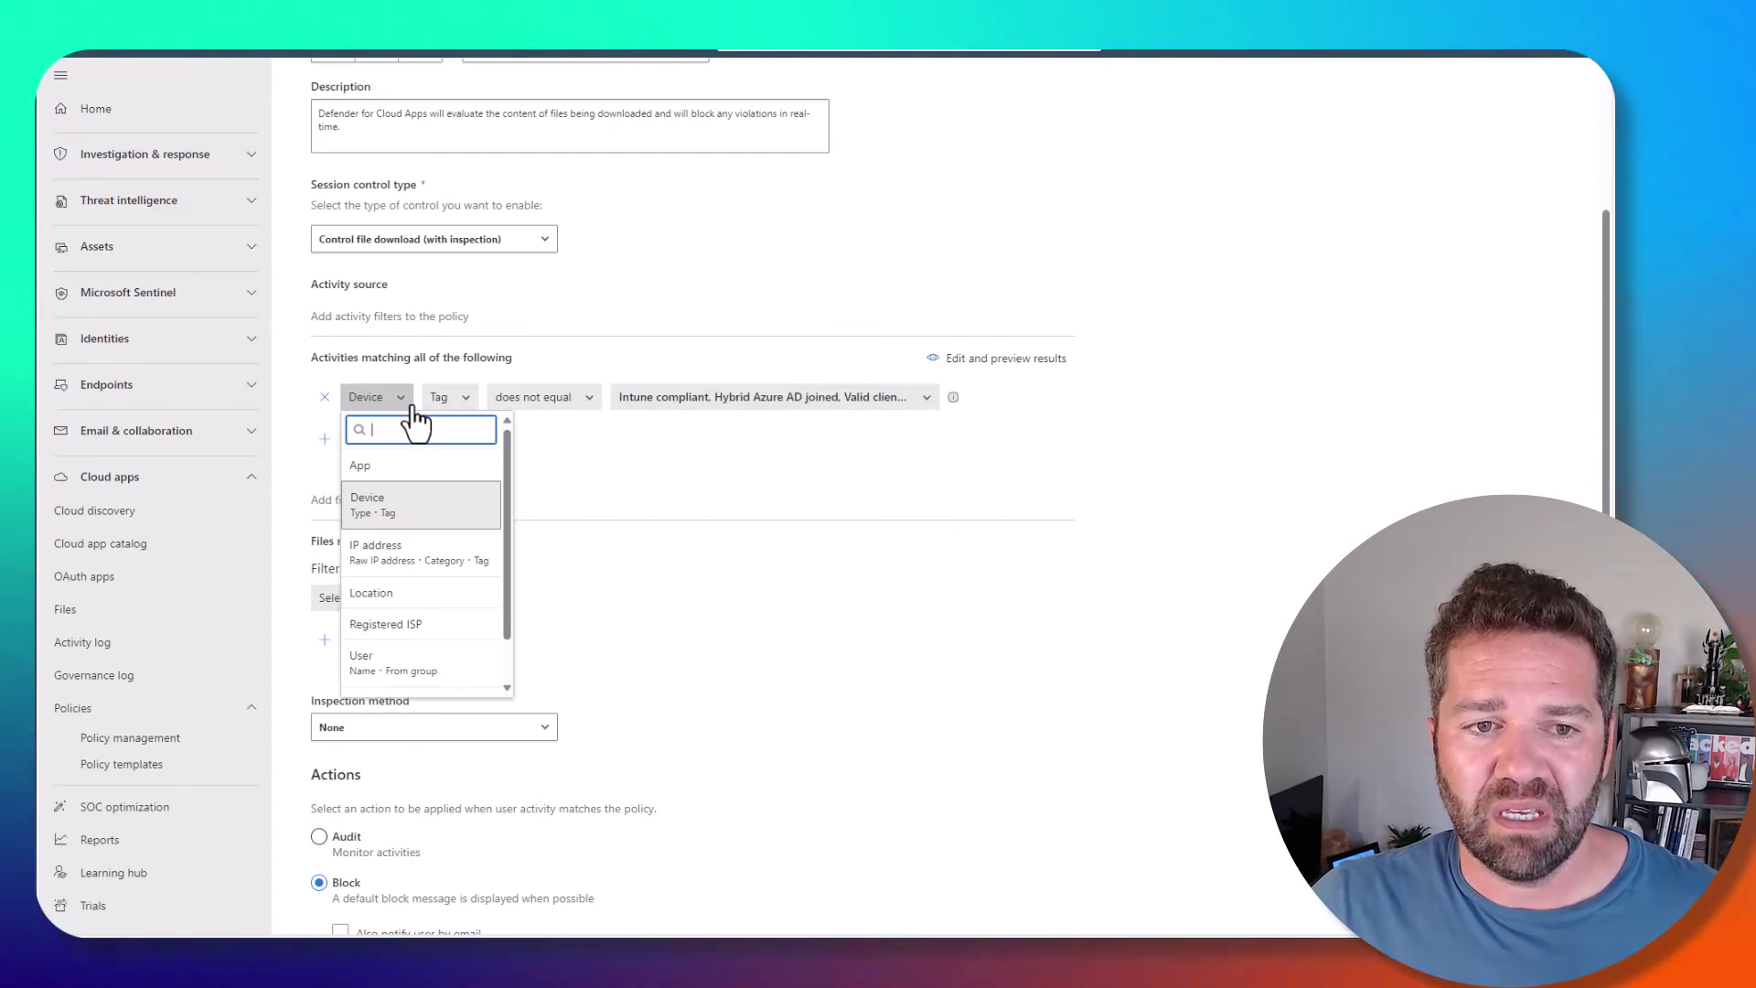
scroll(419, 674, down, 4)
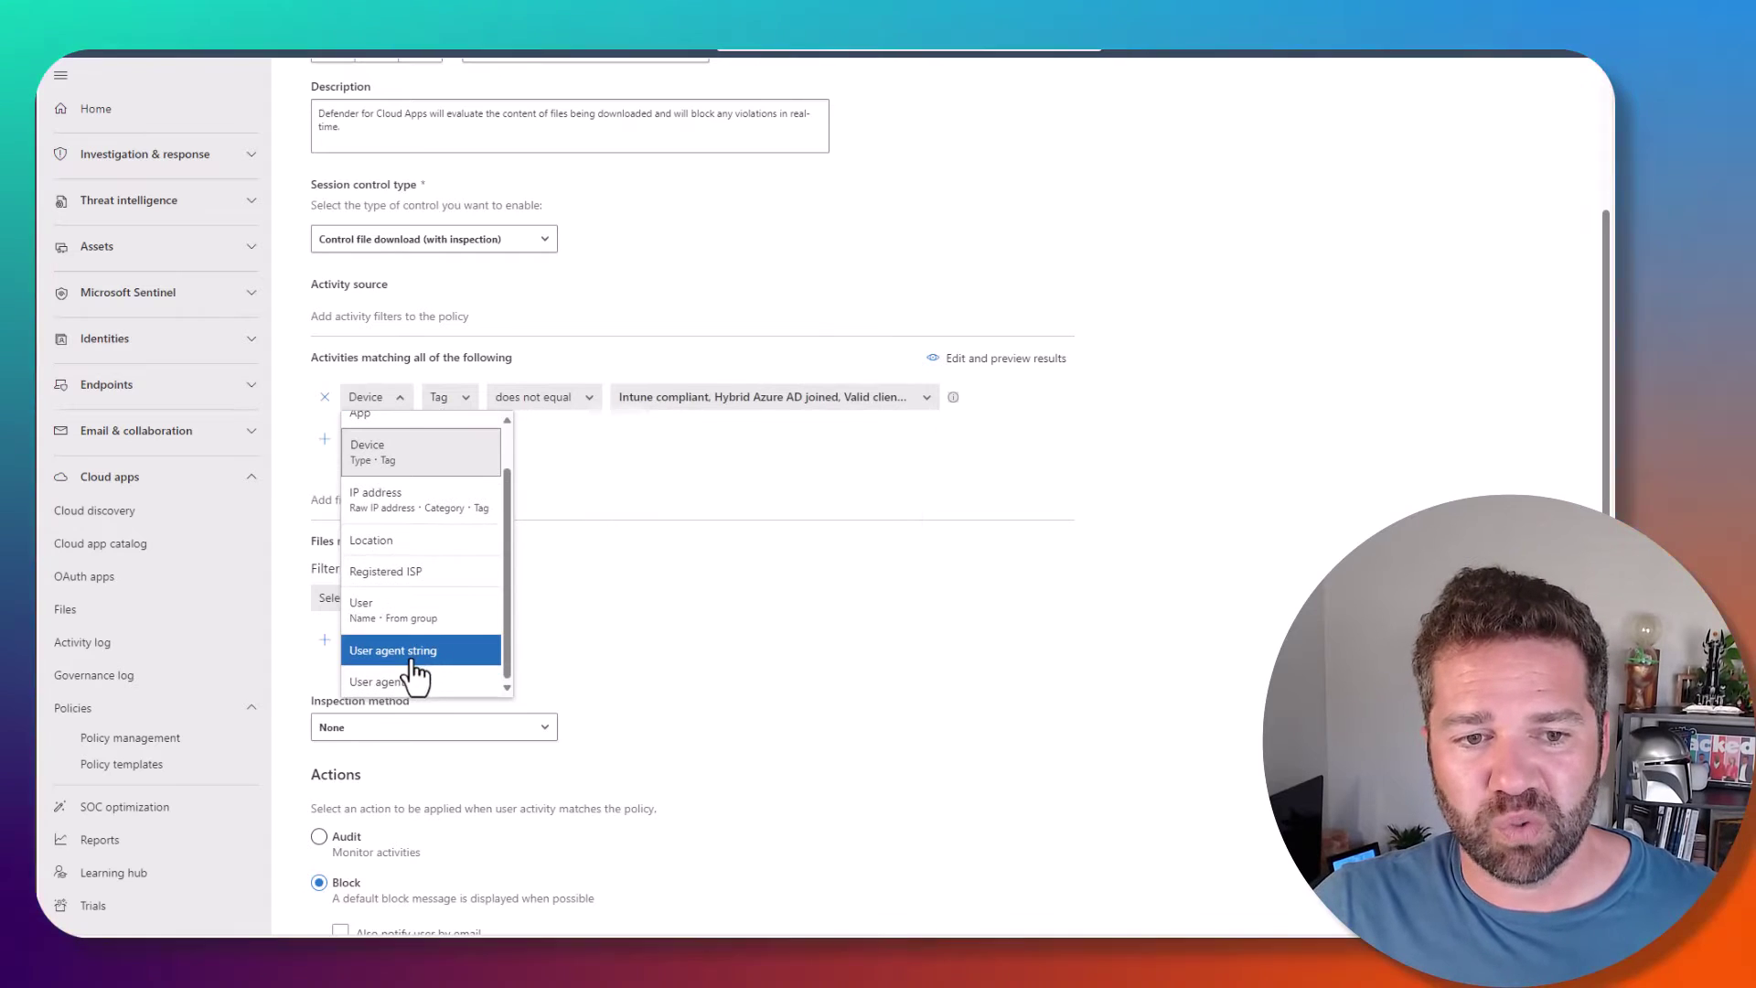
scroll(493, 549, up, 5)
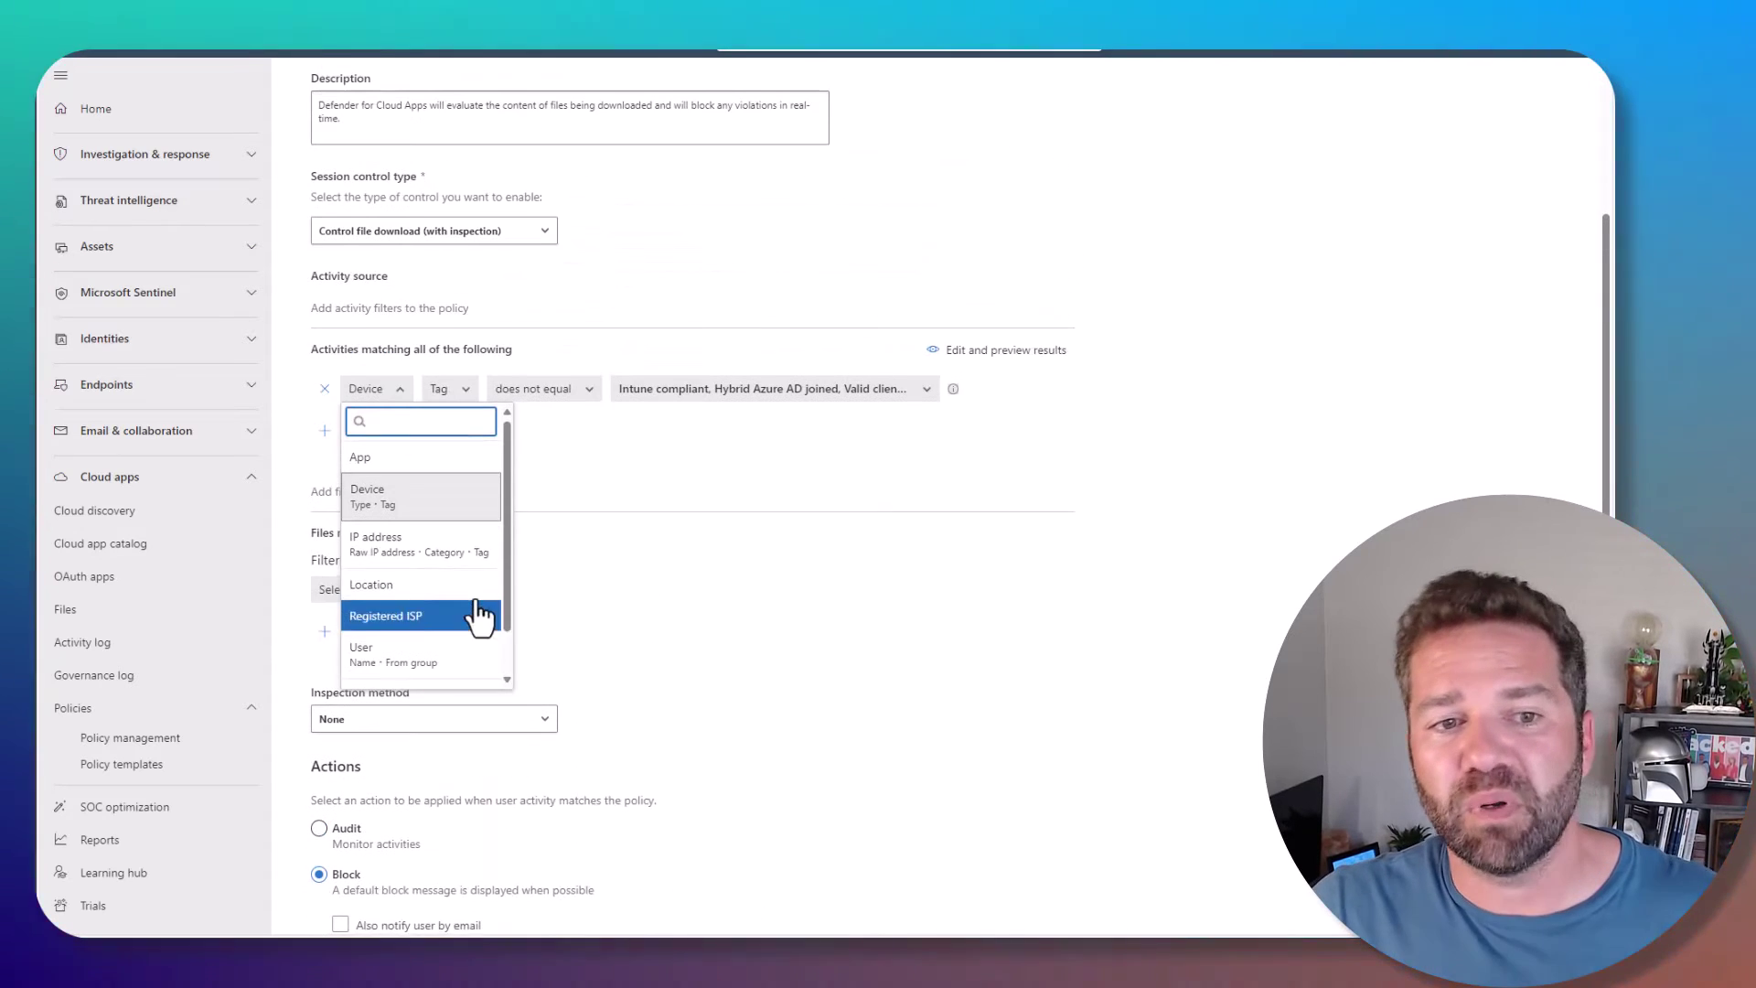
click(669, 489)
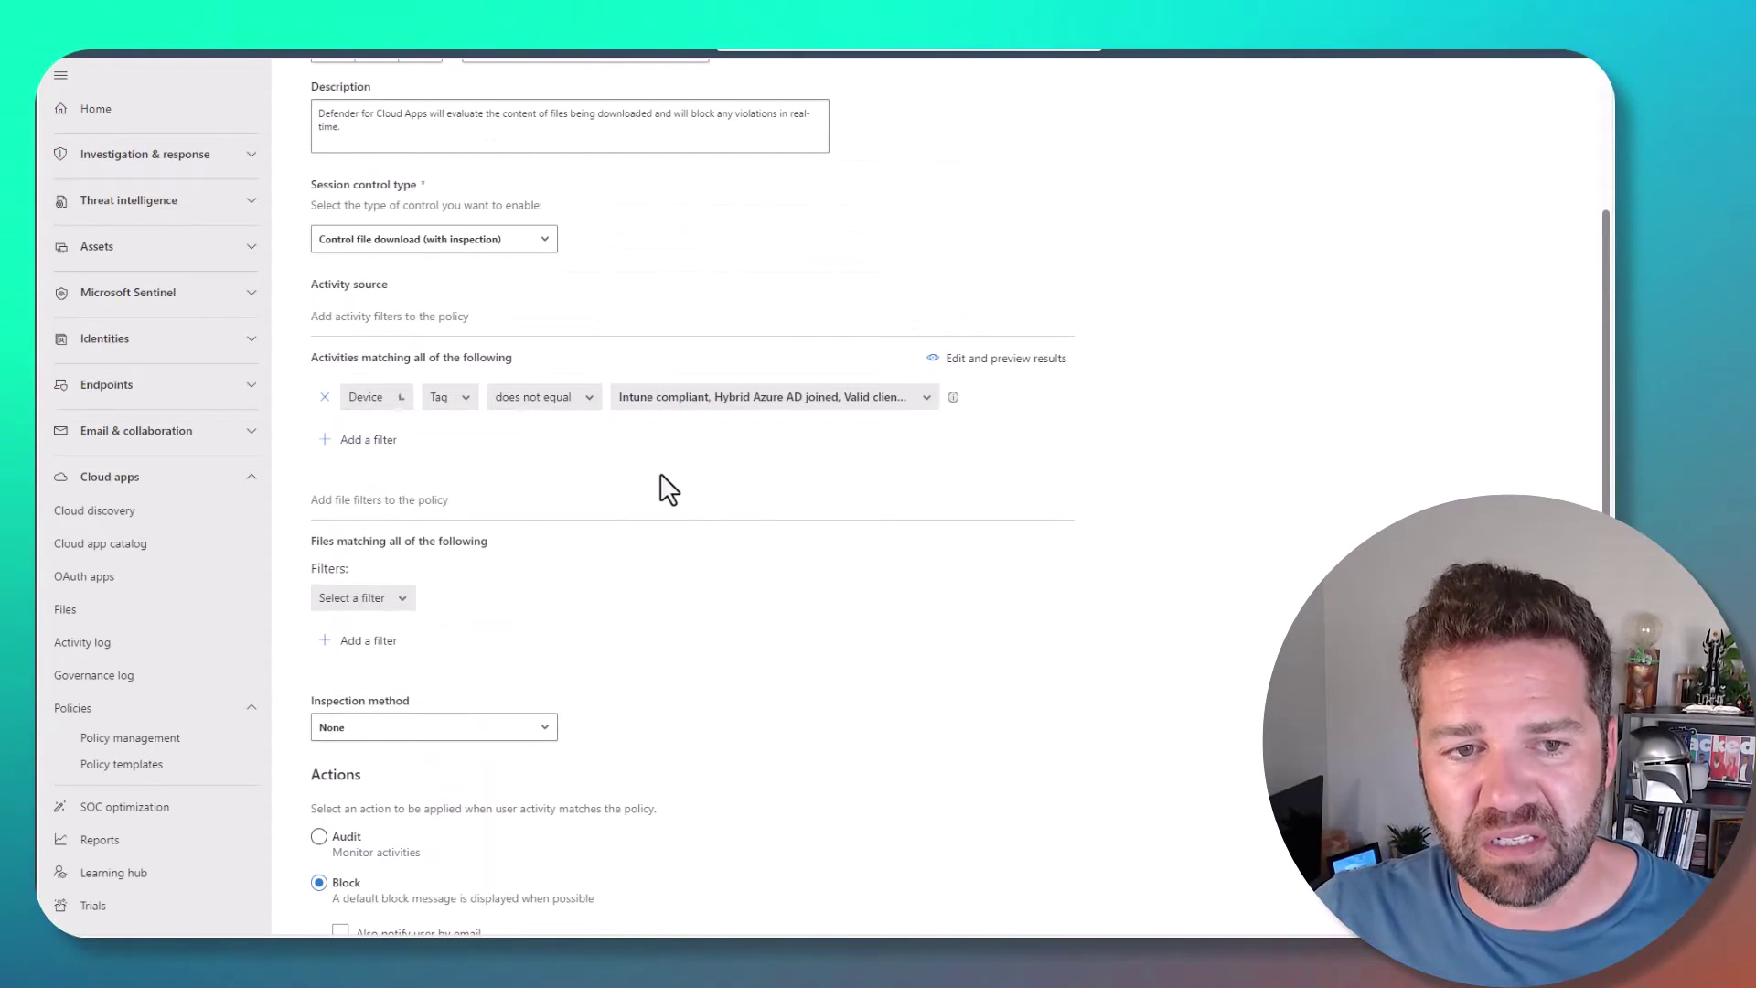
click(401, 443)
click(386, 443)
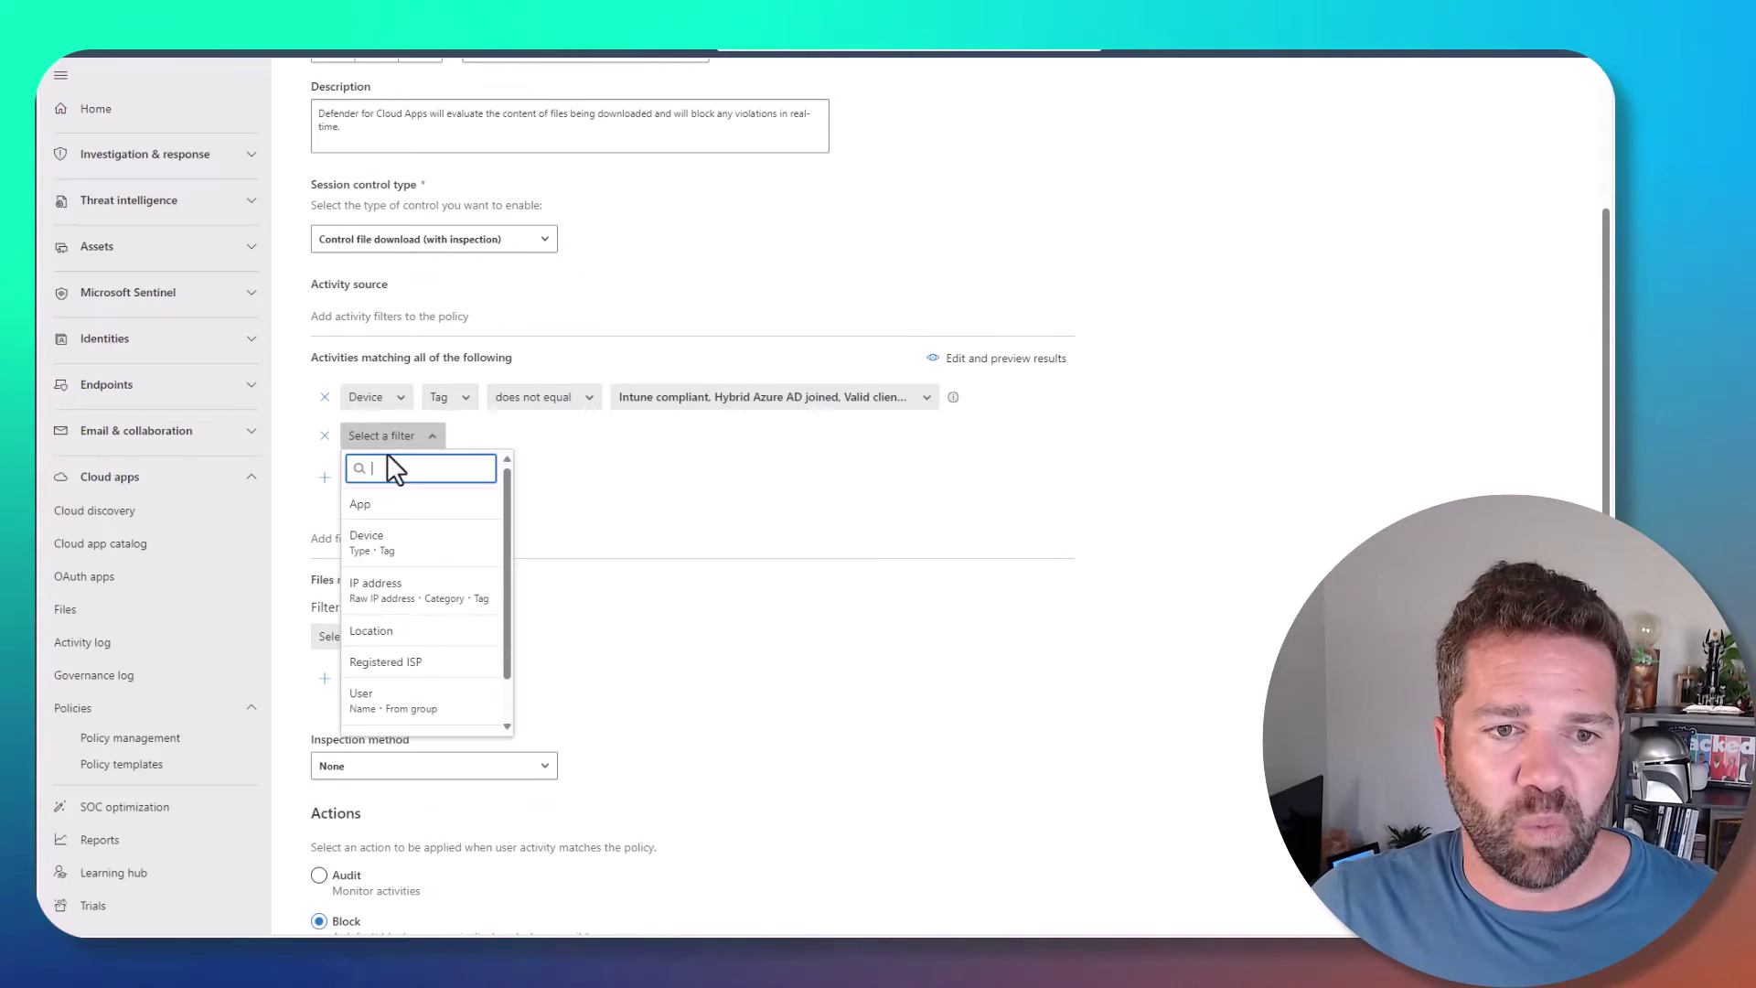
click(389, 505)
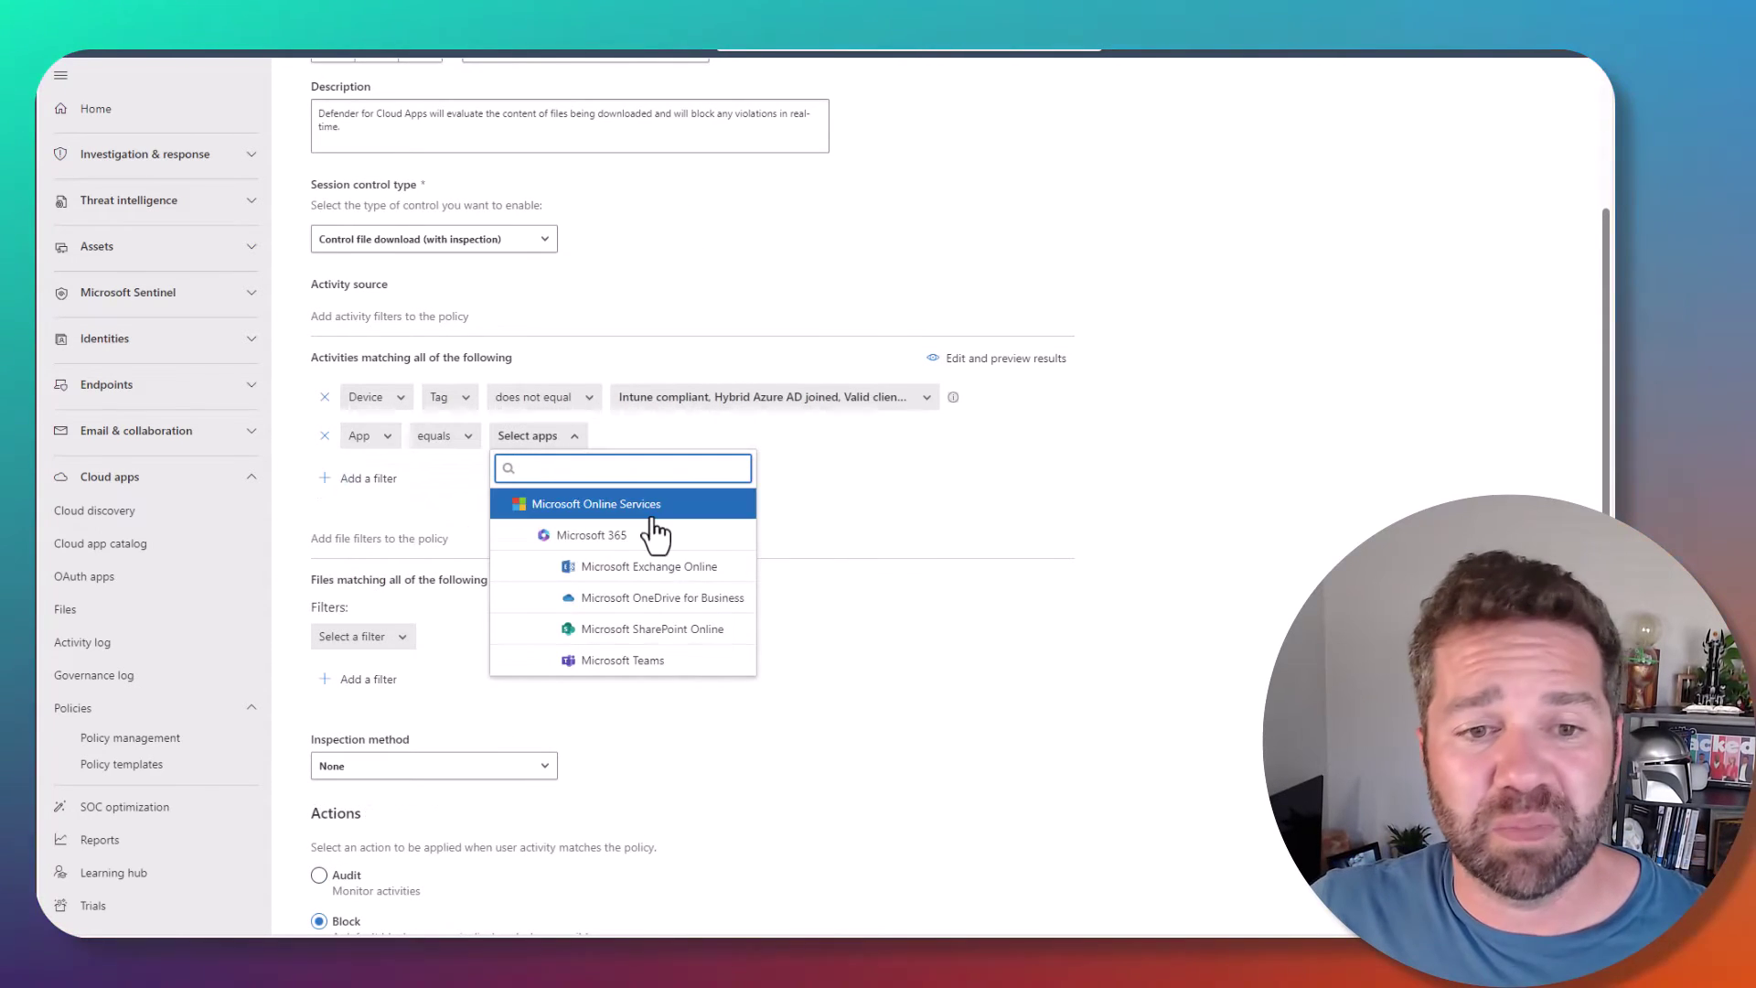
click(837, 498)
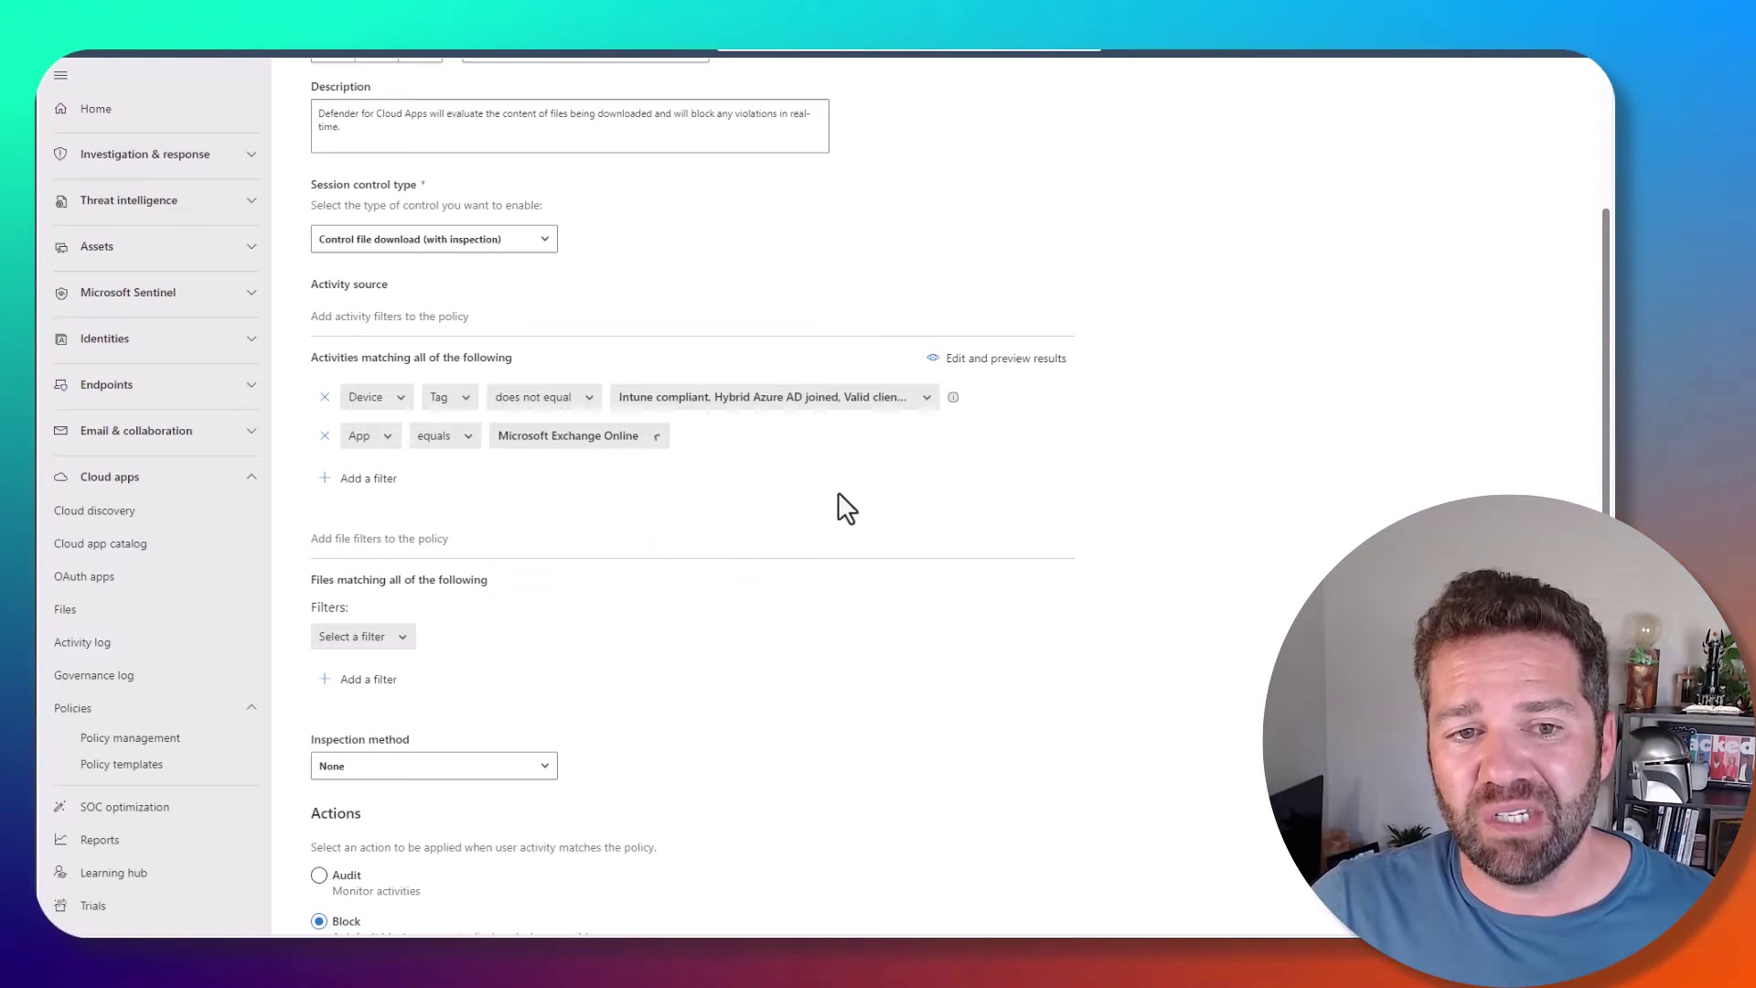
click(325, 401)
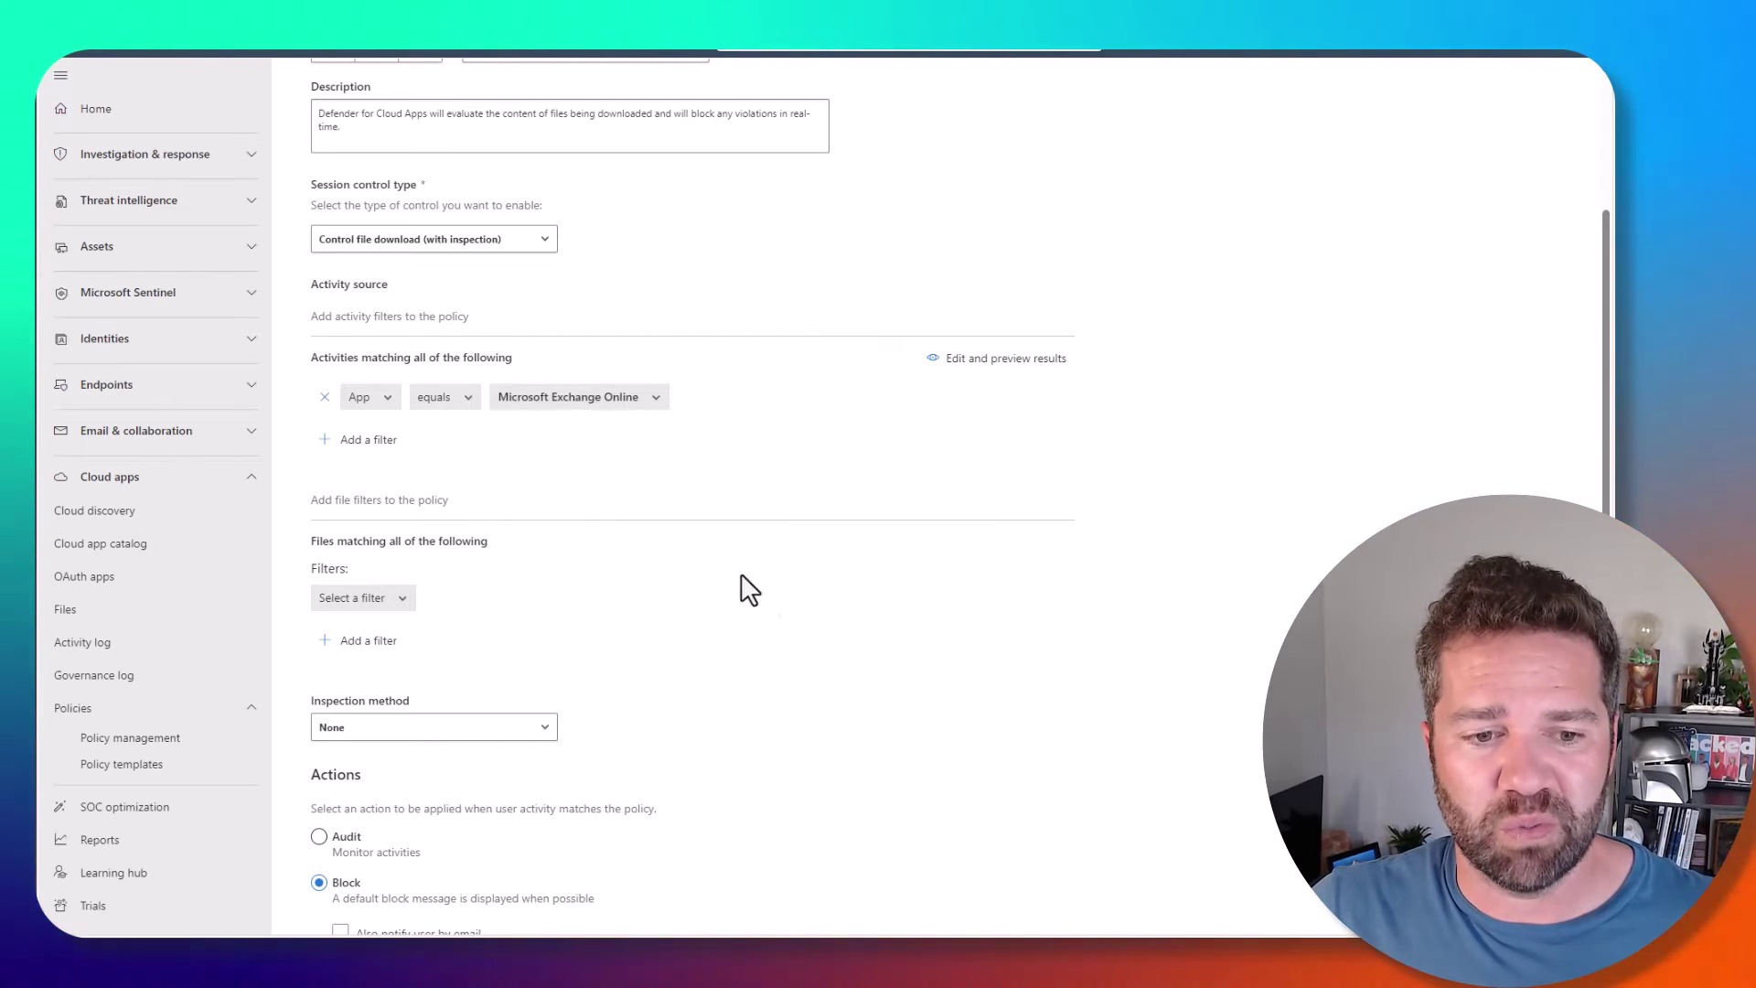
scroll(732, 686, down, 2)
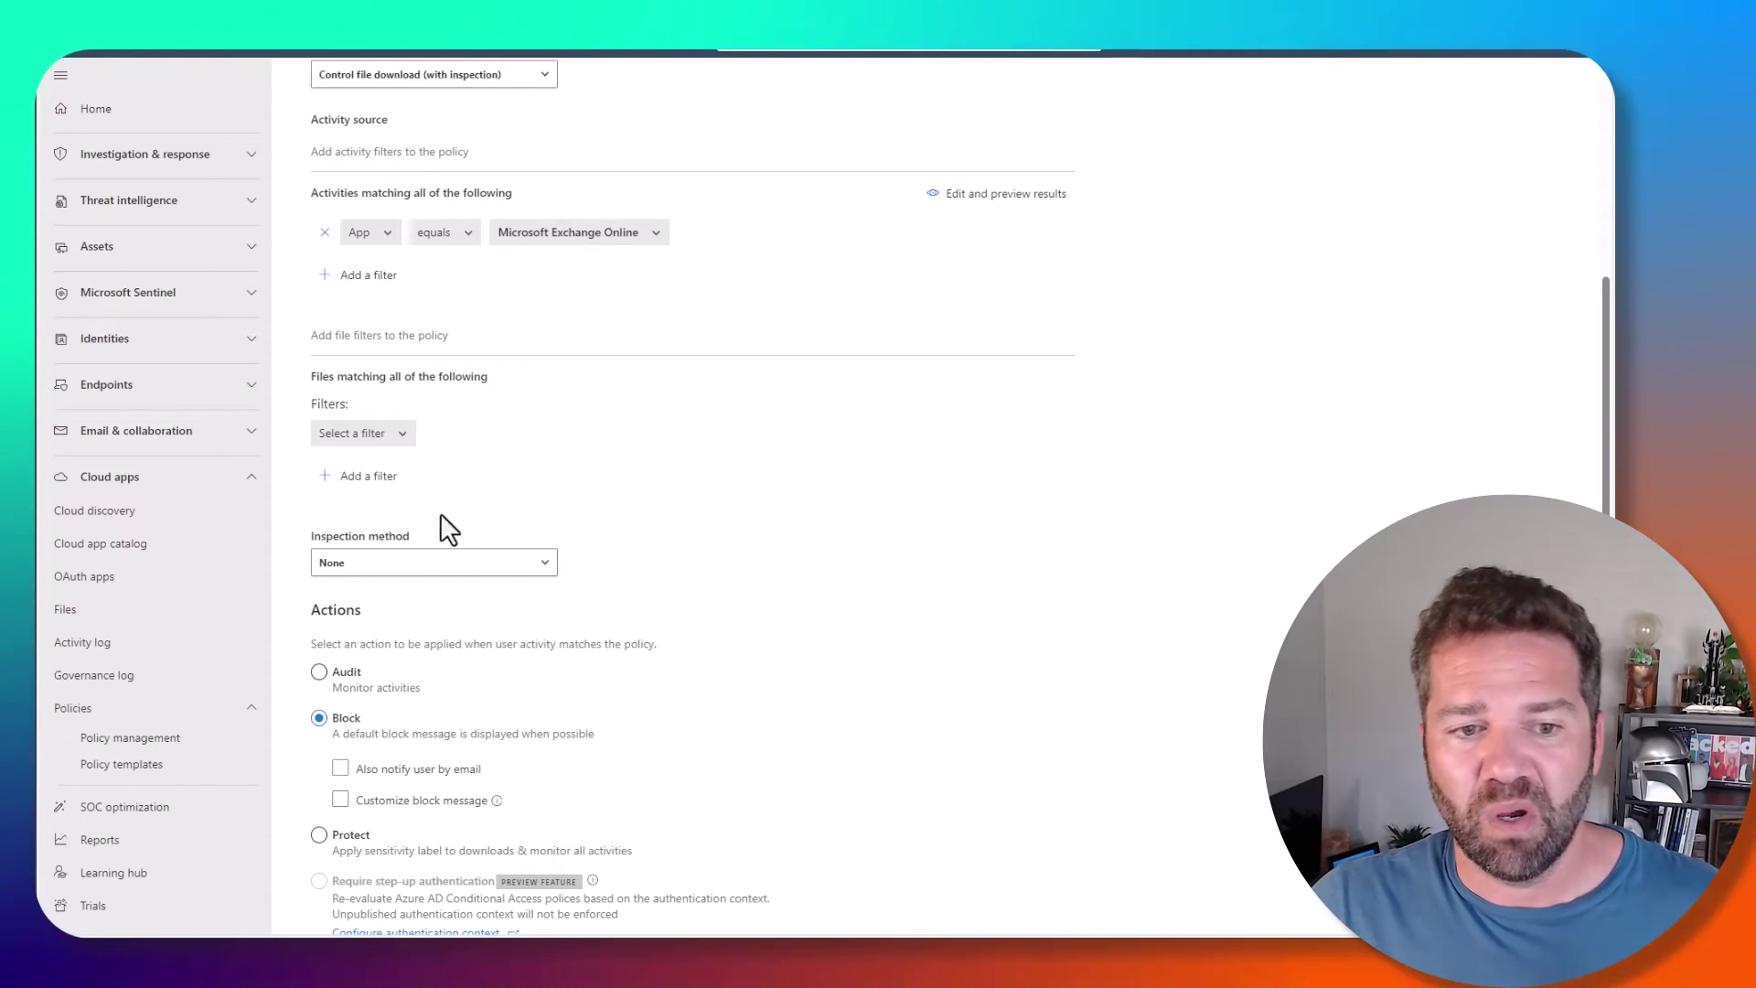
click(333, 834)
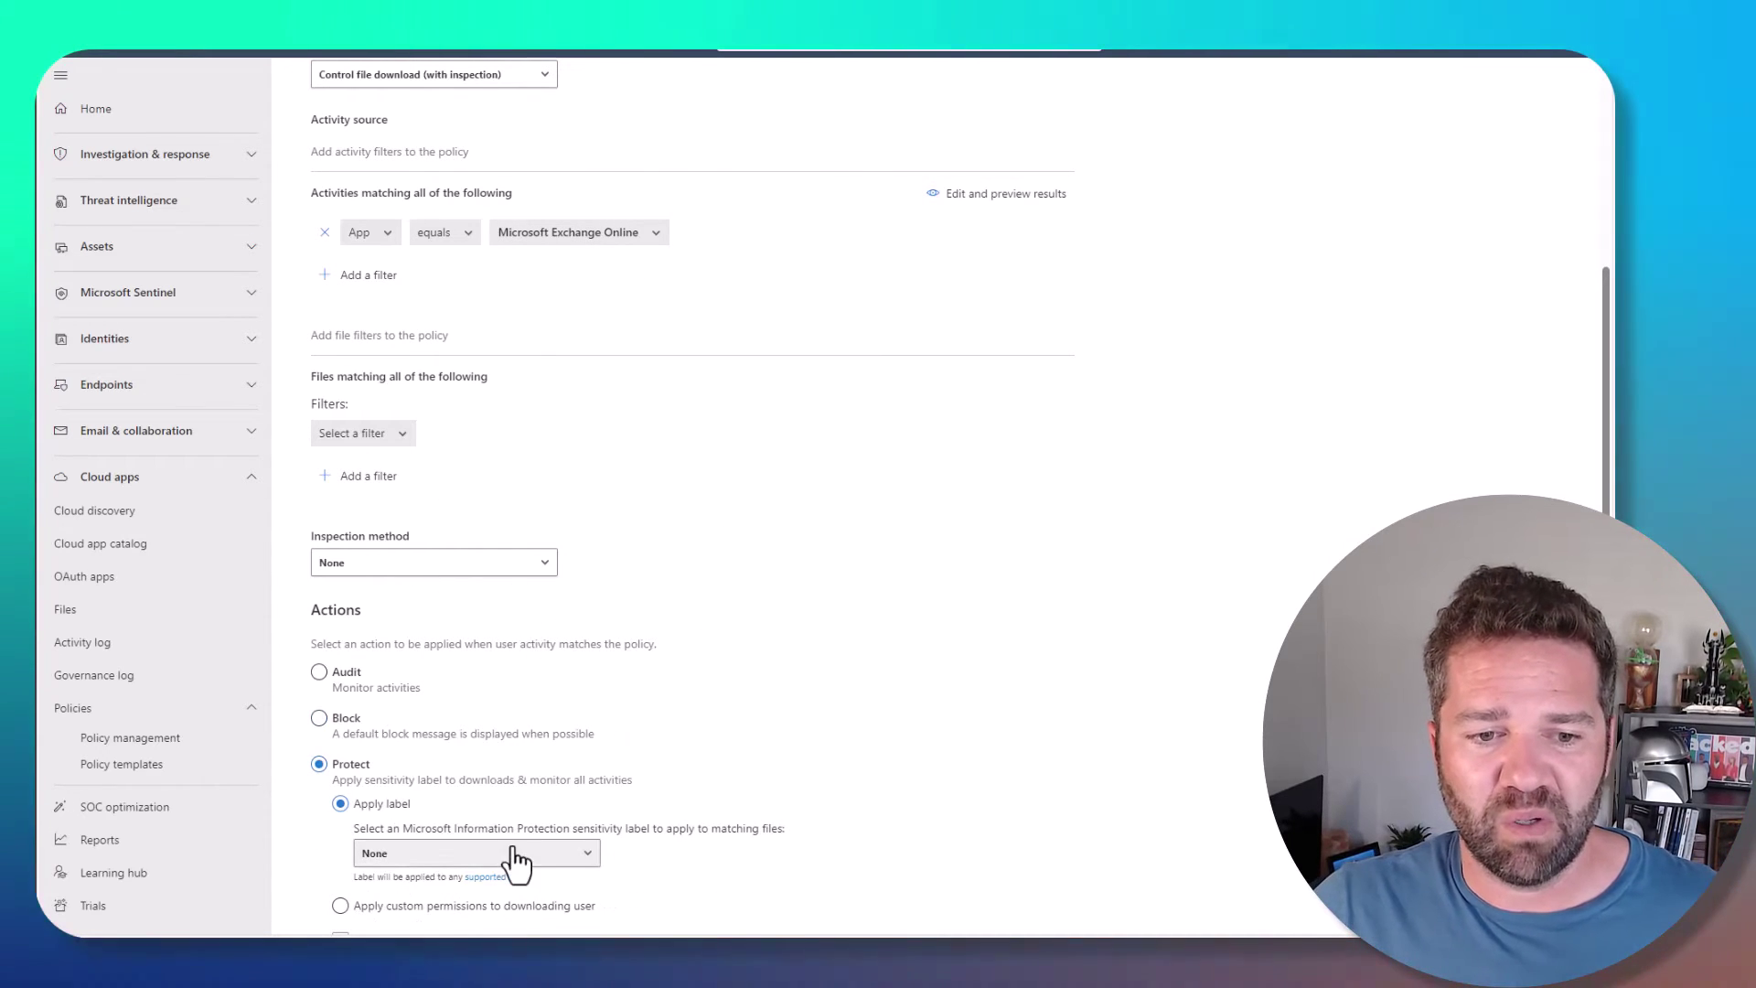
click(517, 852)
scroll(811, 717, down, 3)
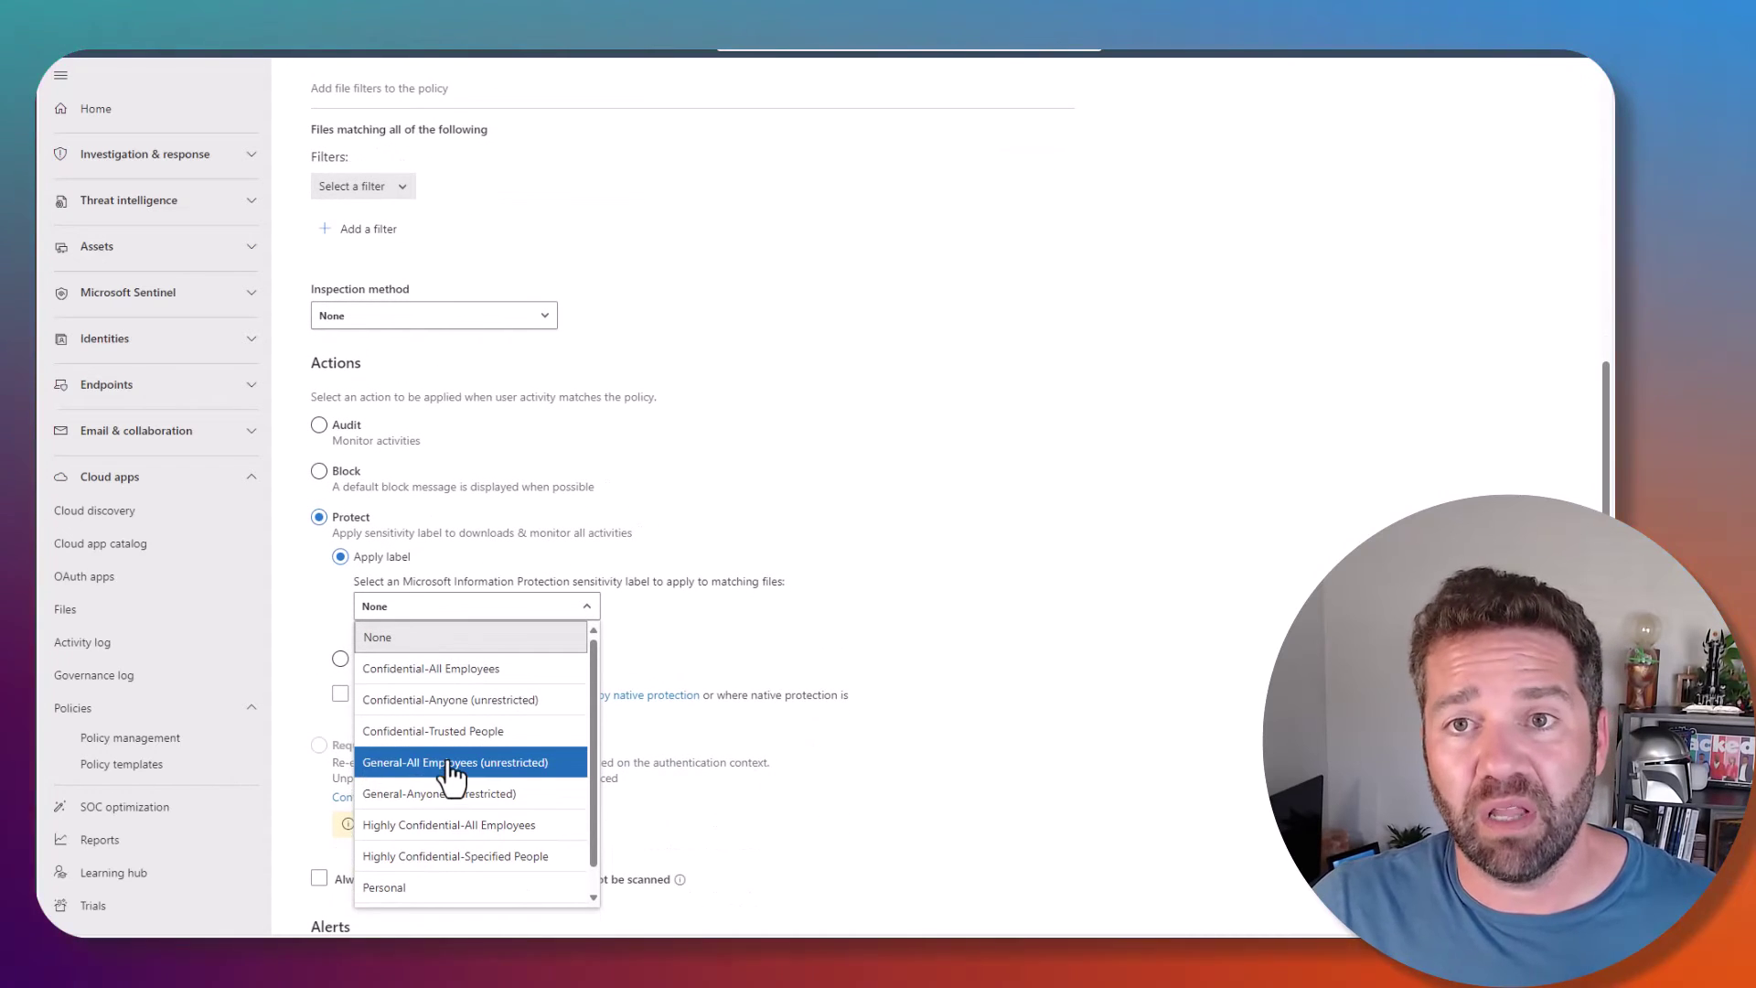
click(450, 766)
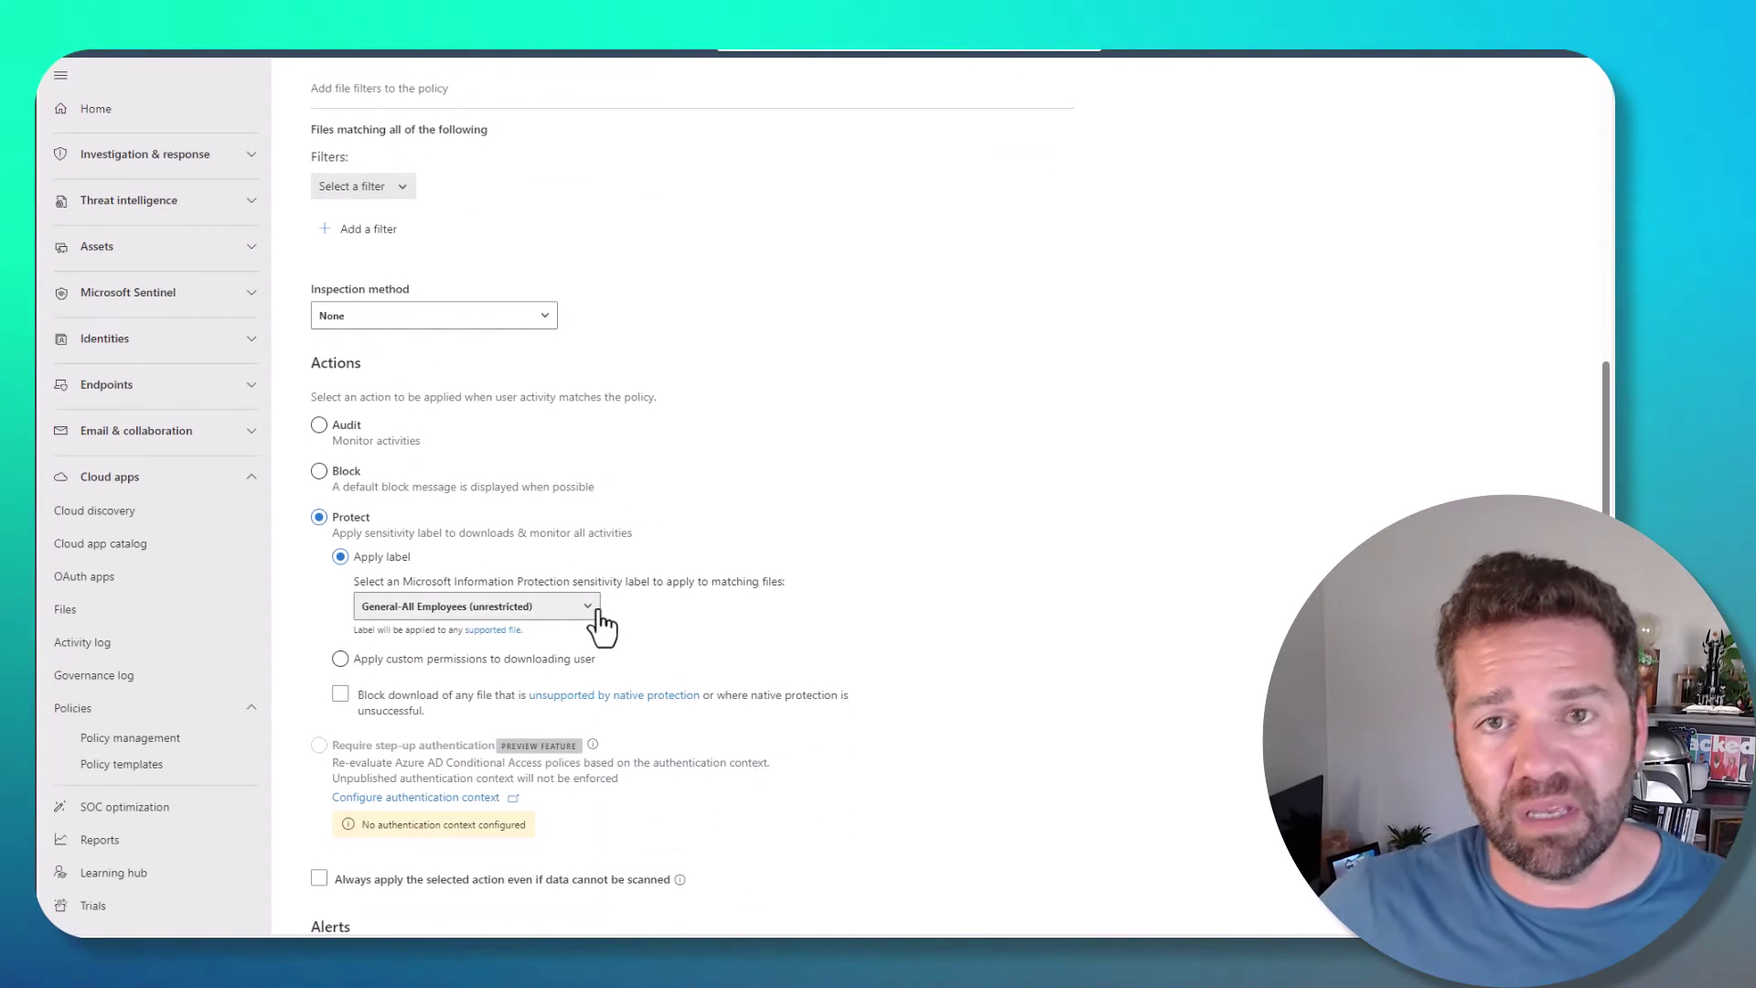
click(320, 468)
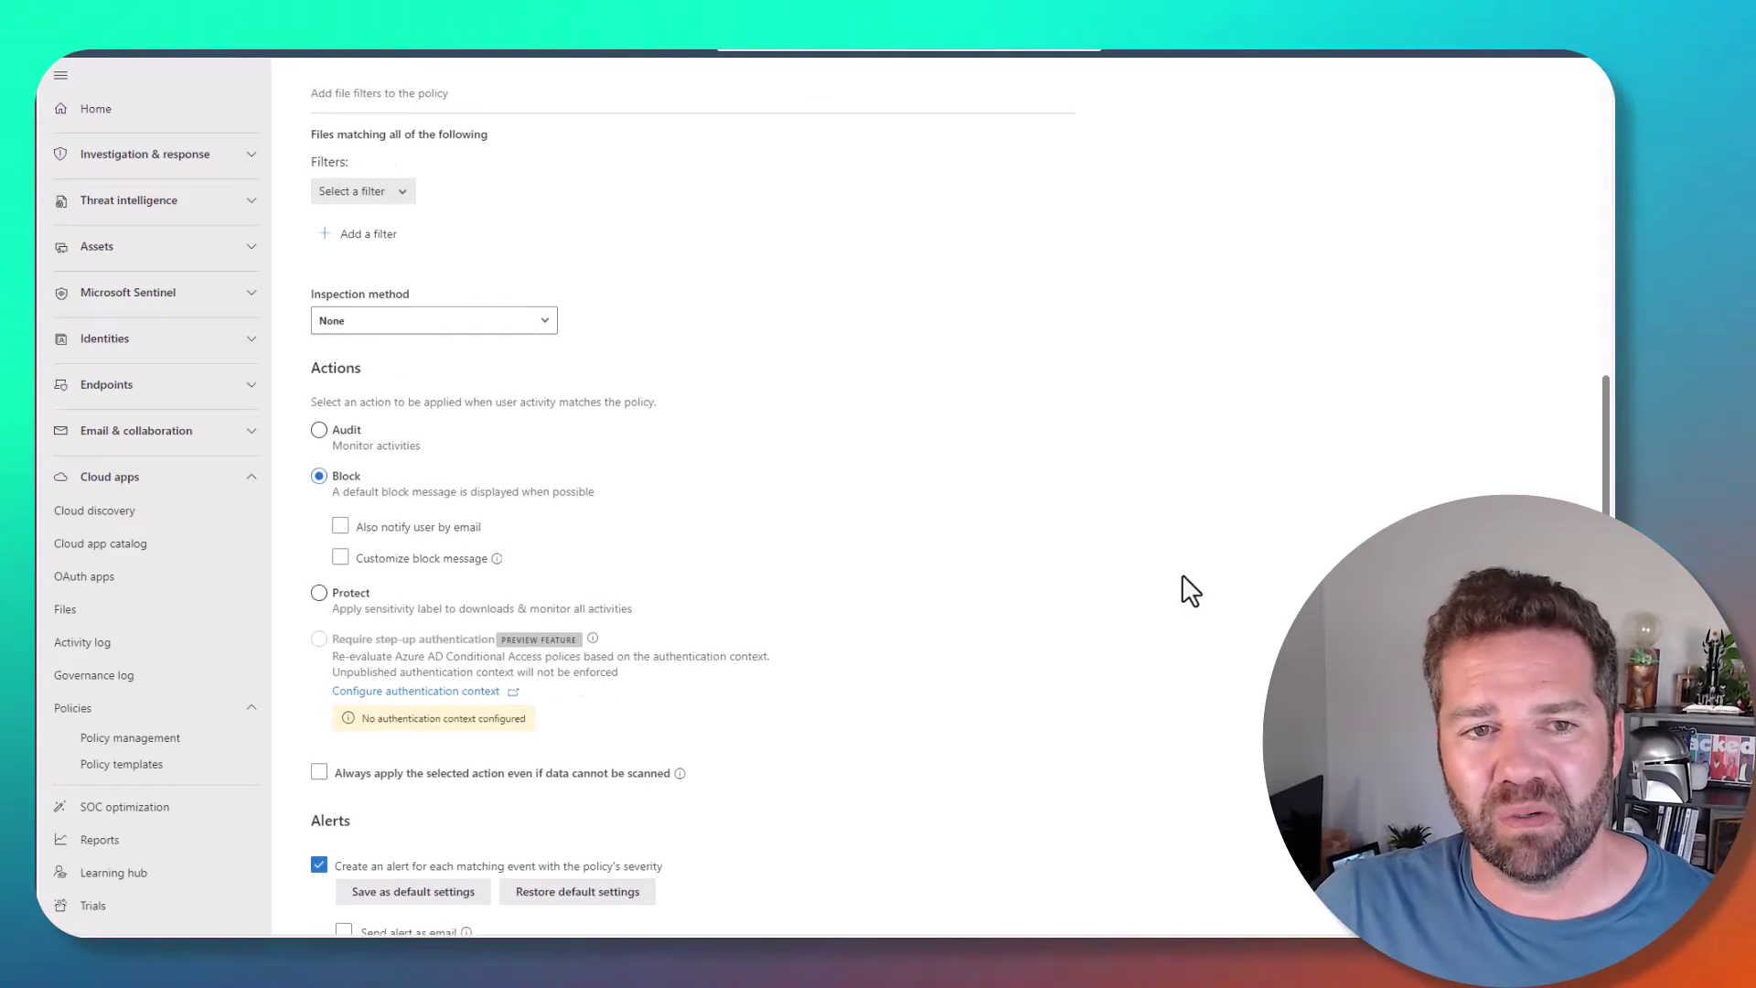
scroll(1182, 578, up, 8)
- Refill the policy form from the Block cut/copy and paste template
click(521, 257)
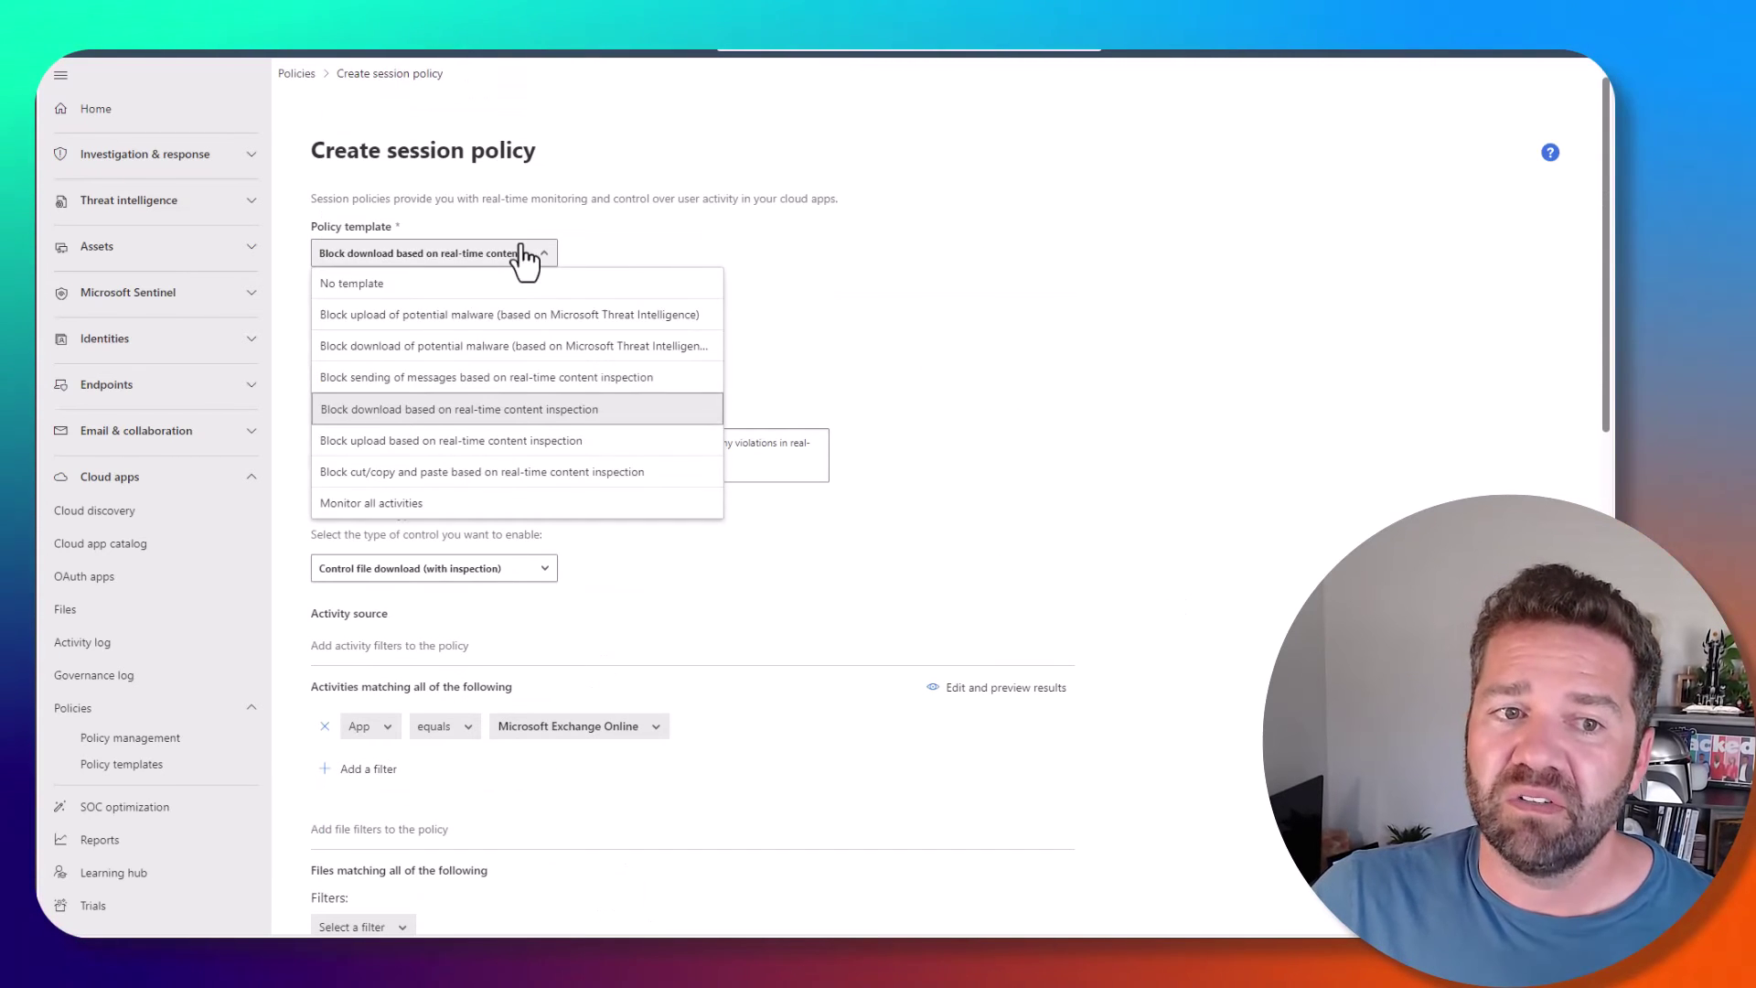
click(431, 473)
click(911, 231)
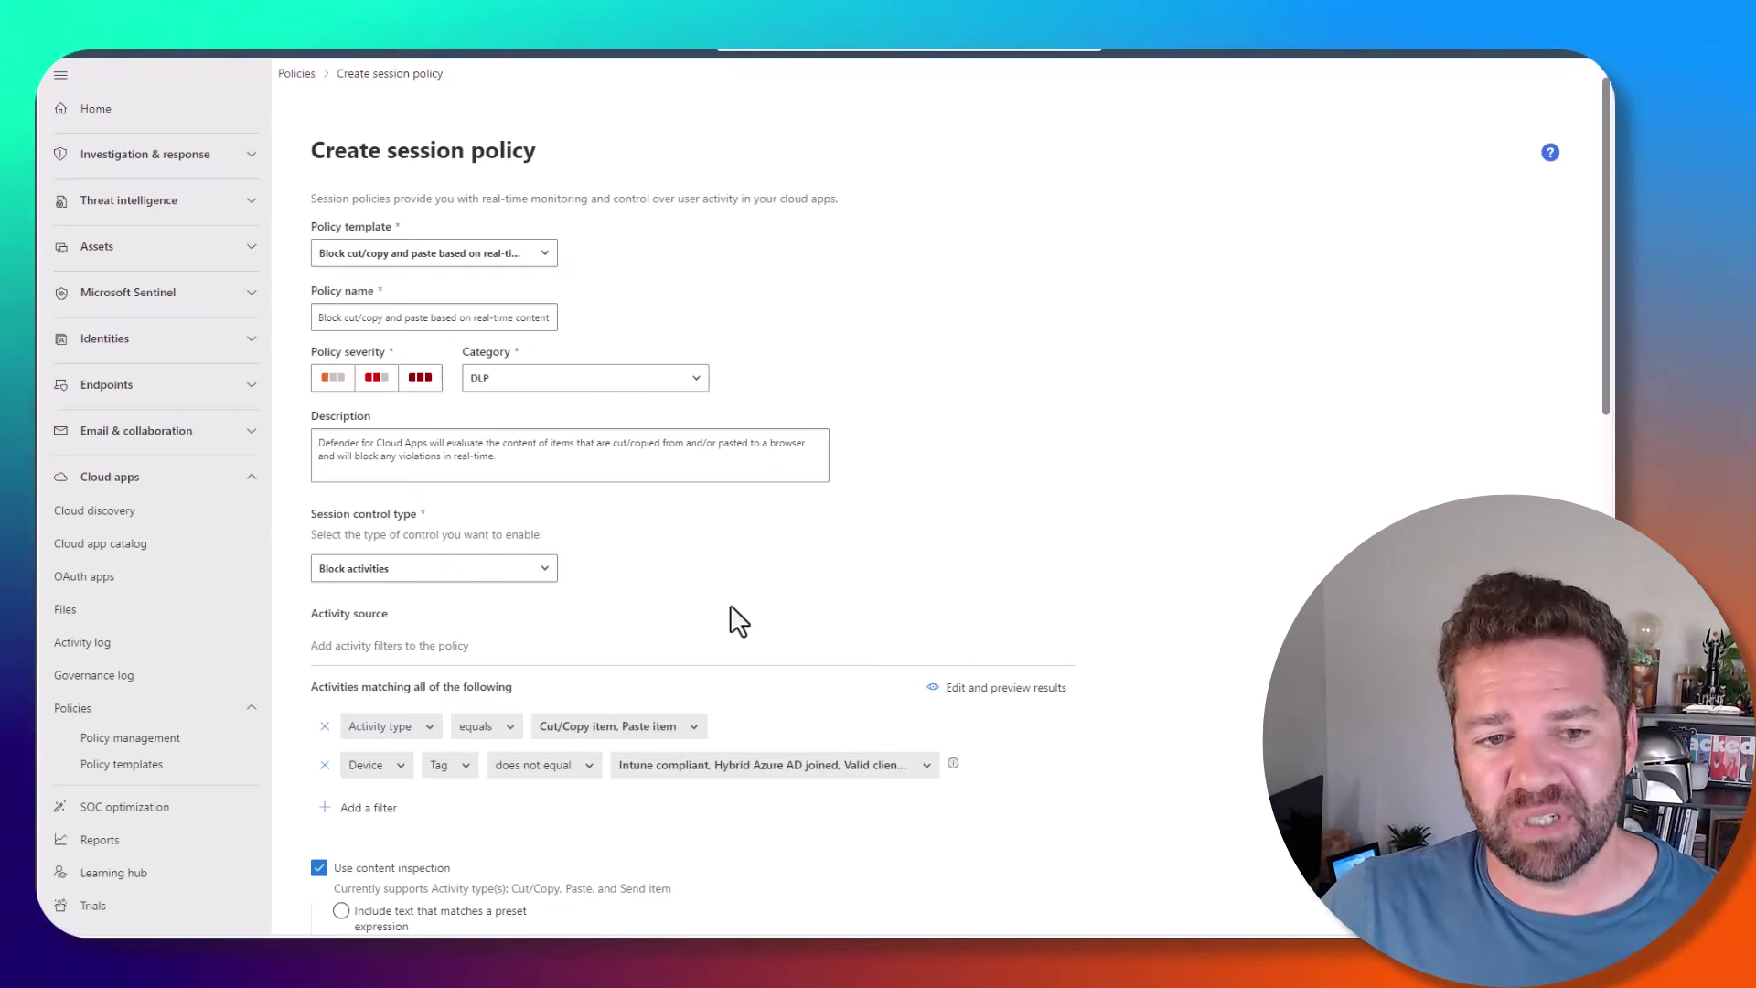
- Add Print to the activity types, remove the Device Tag filter, and turn off content inspection
scroll(658, 601, down, 1)
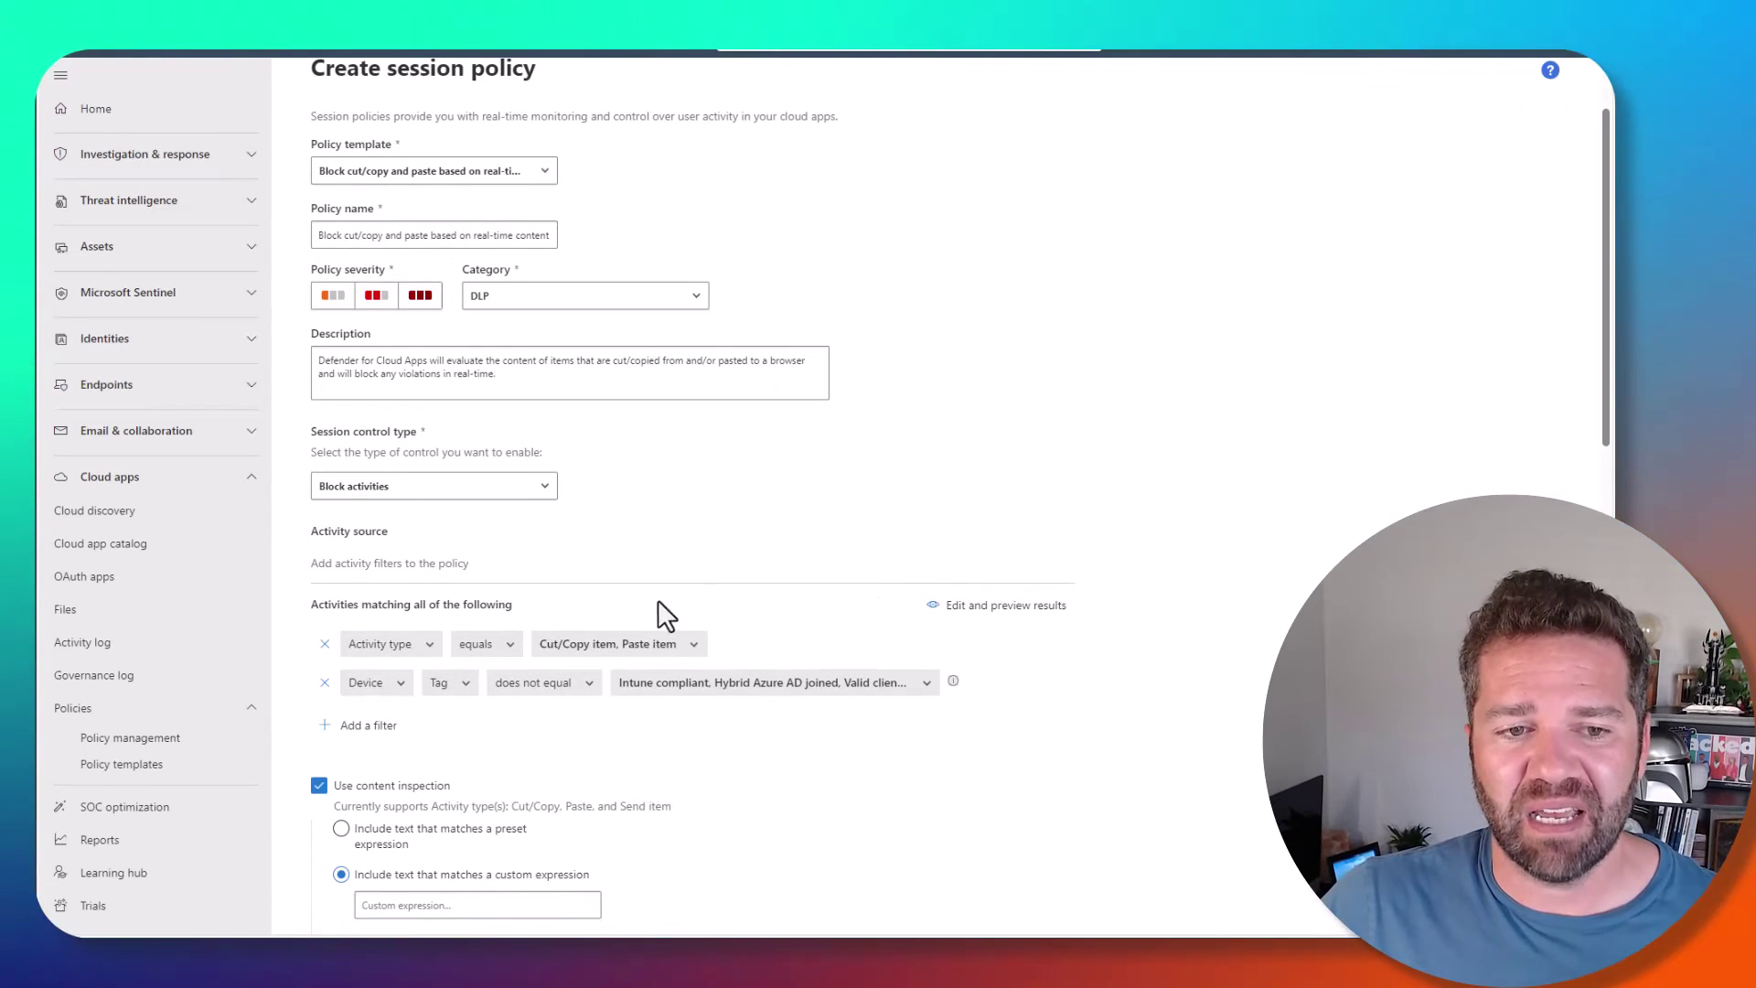
click(643, 645)
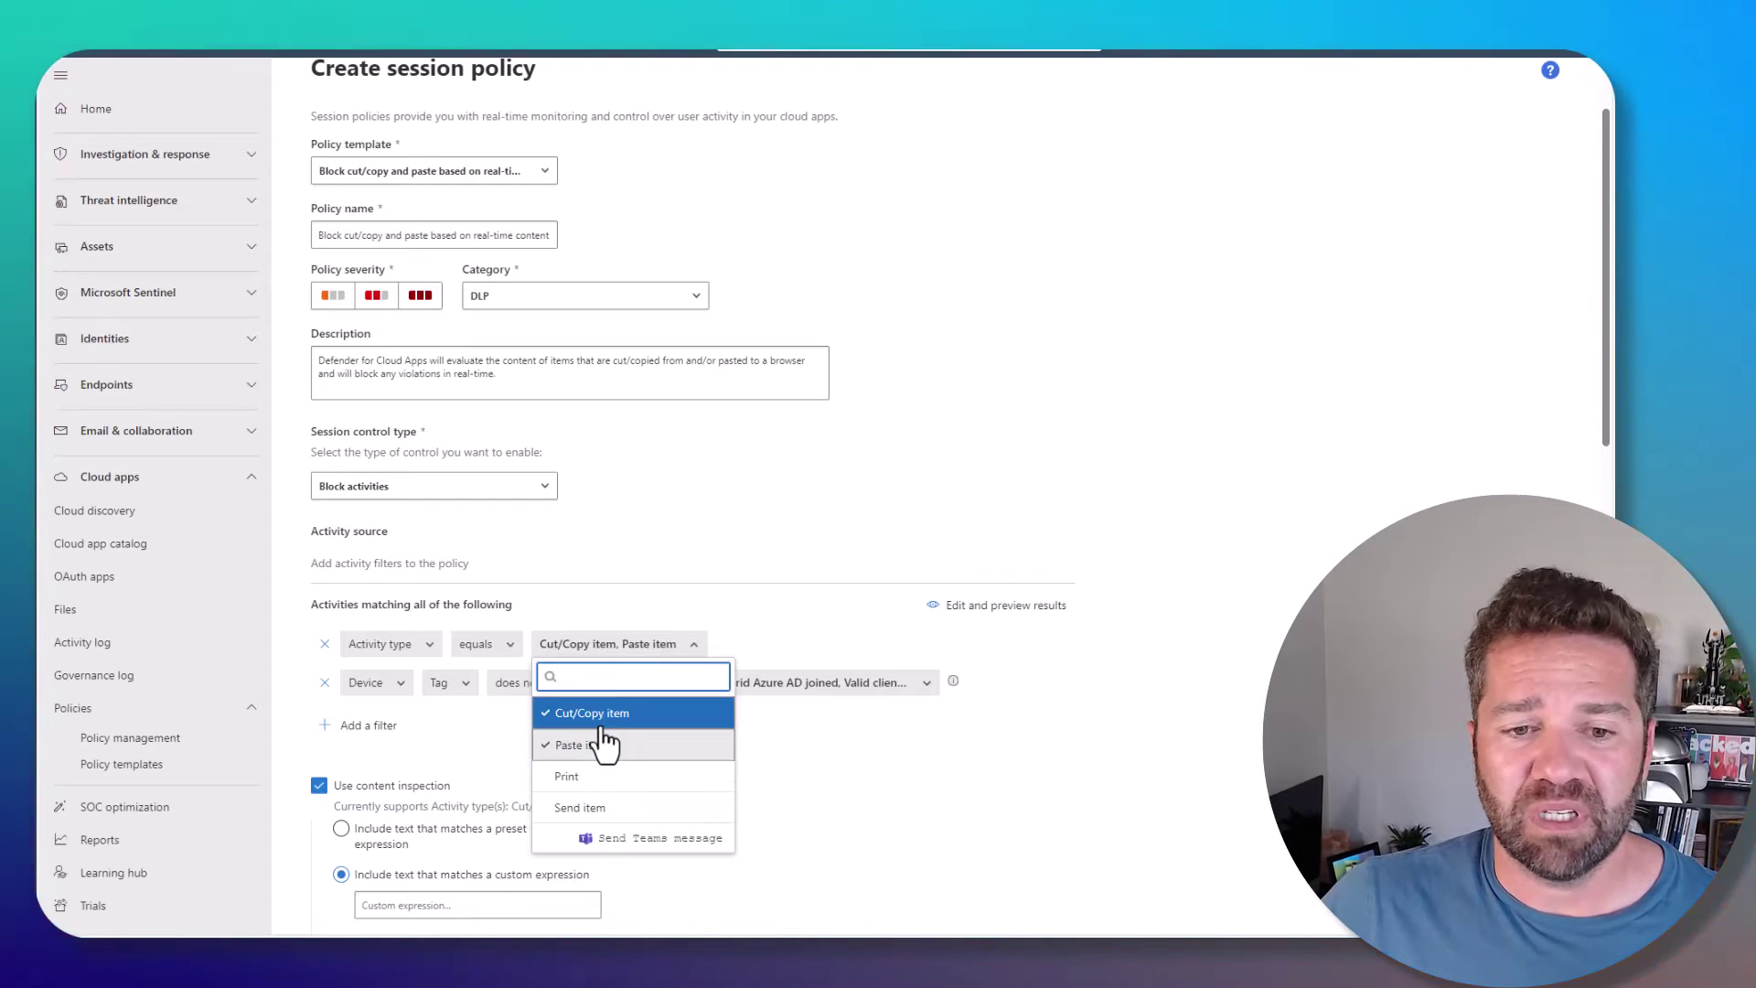
click(585, 776)
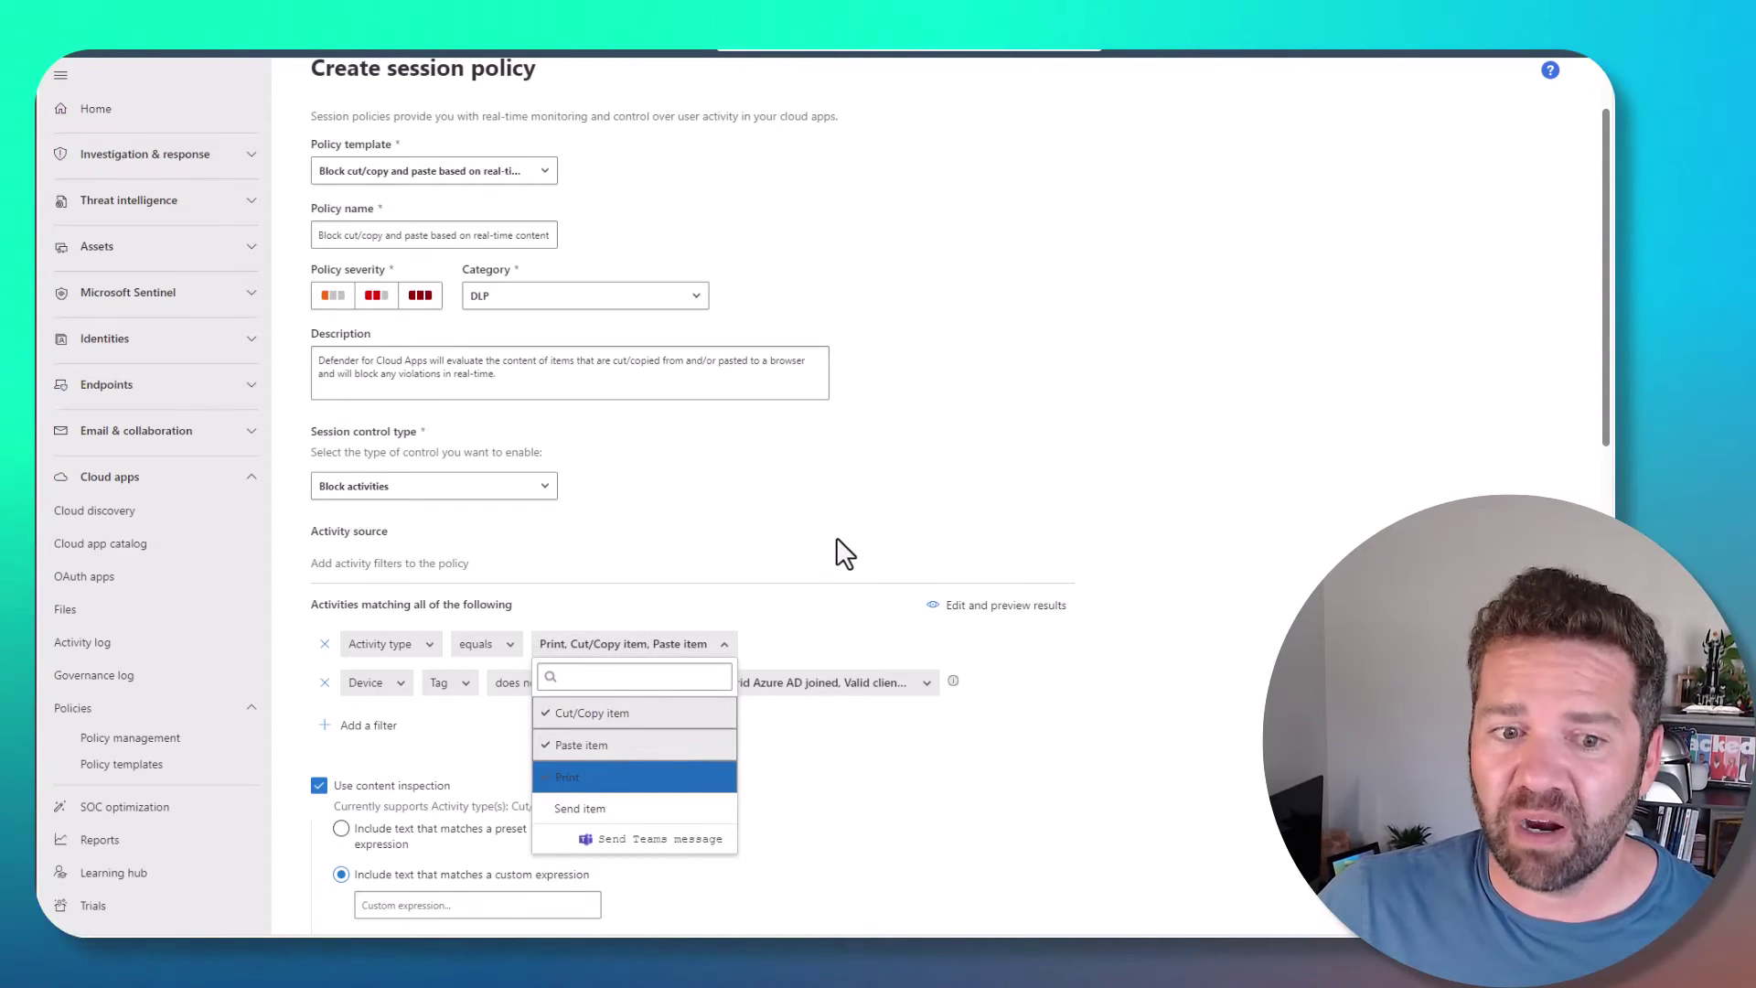
click(844, 554)
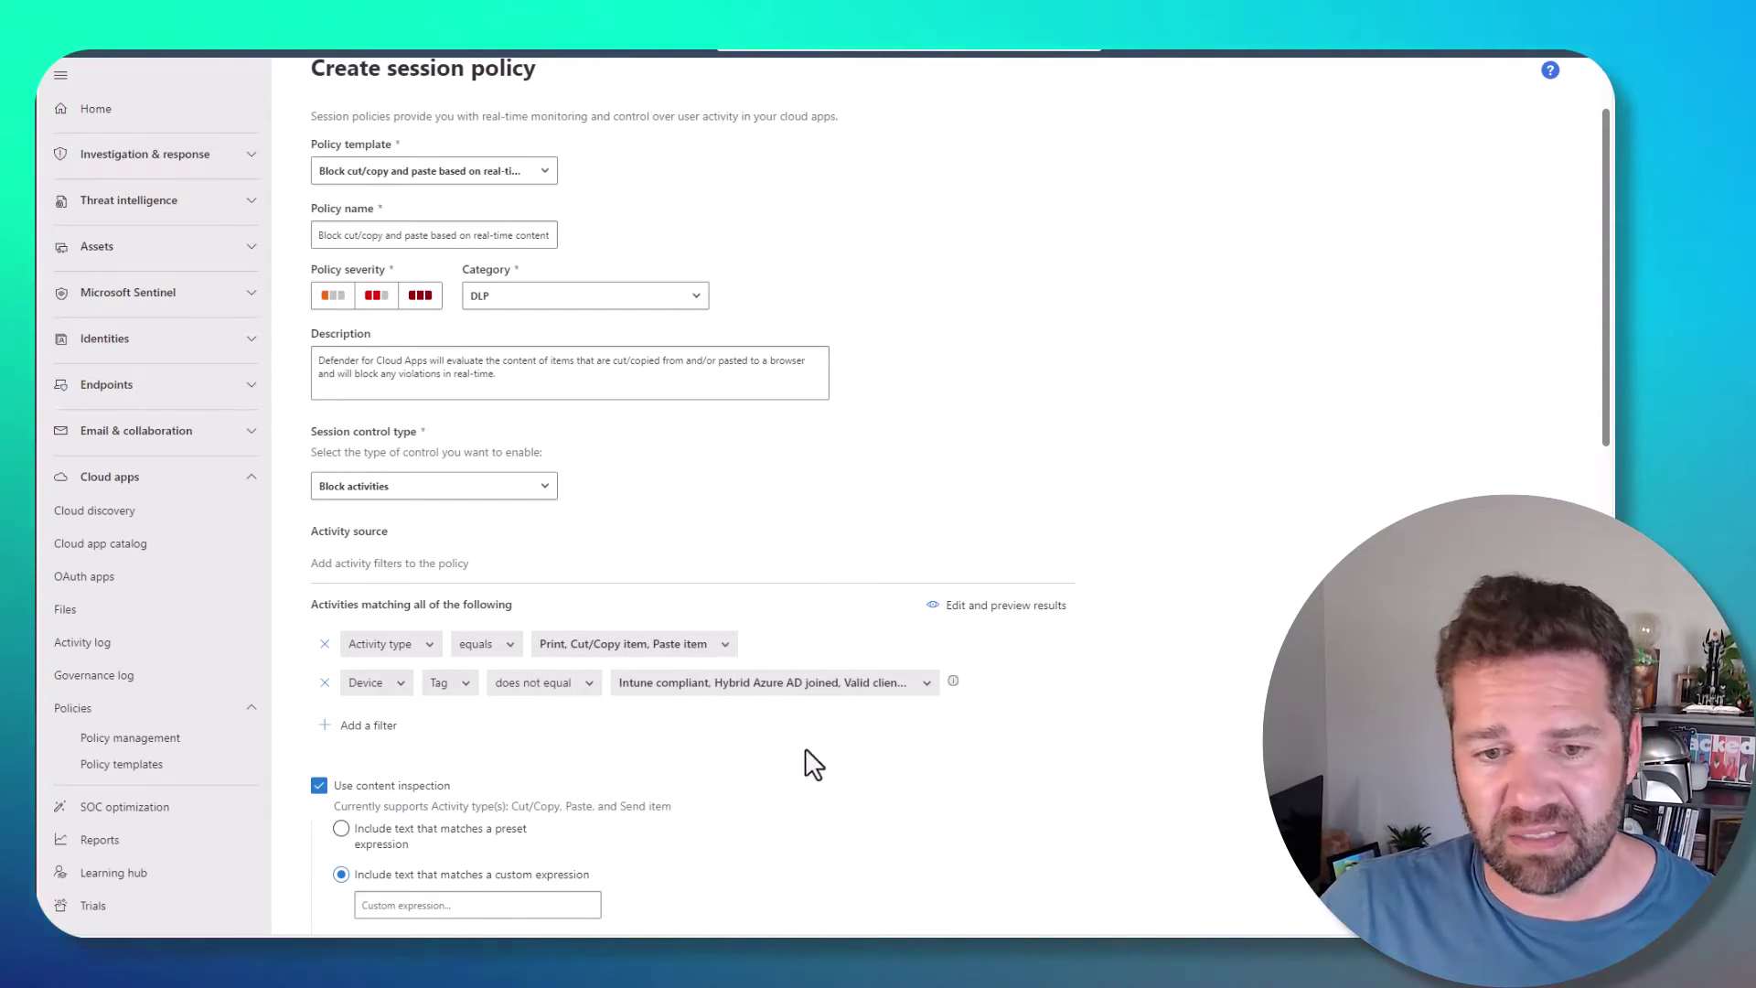
click(325, 682)
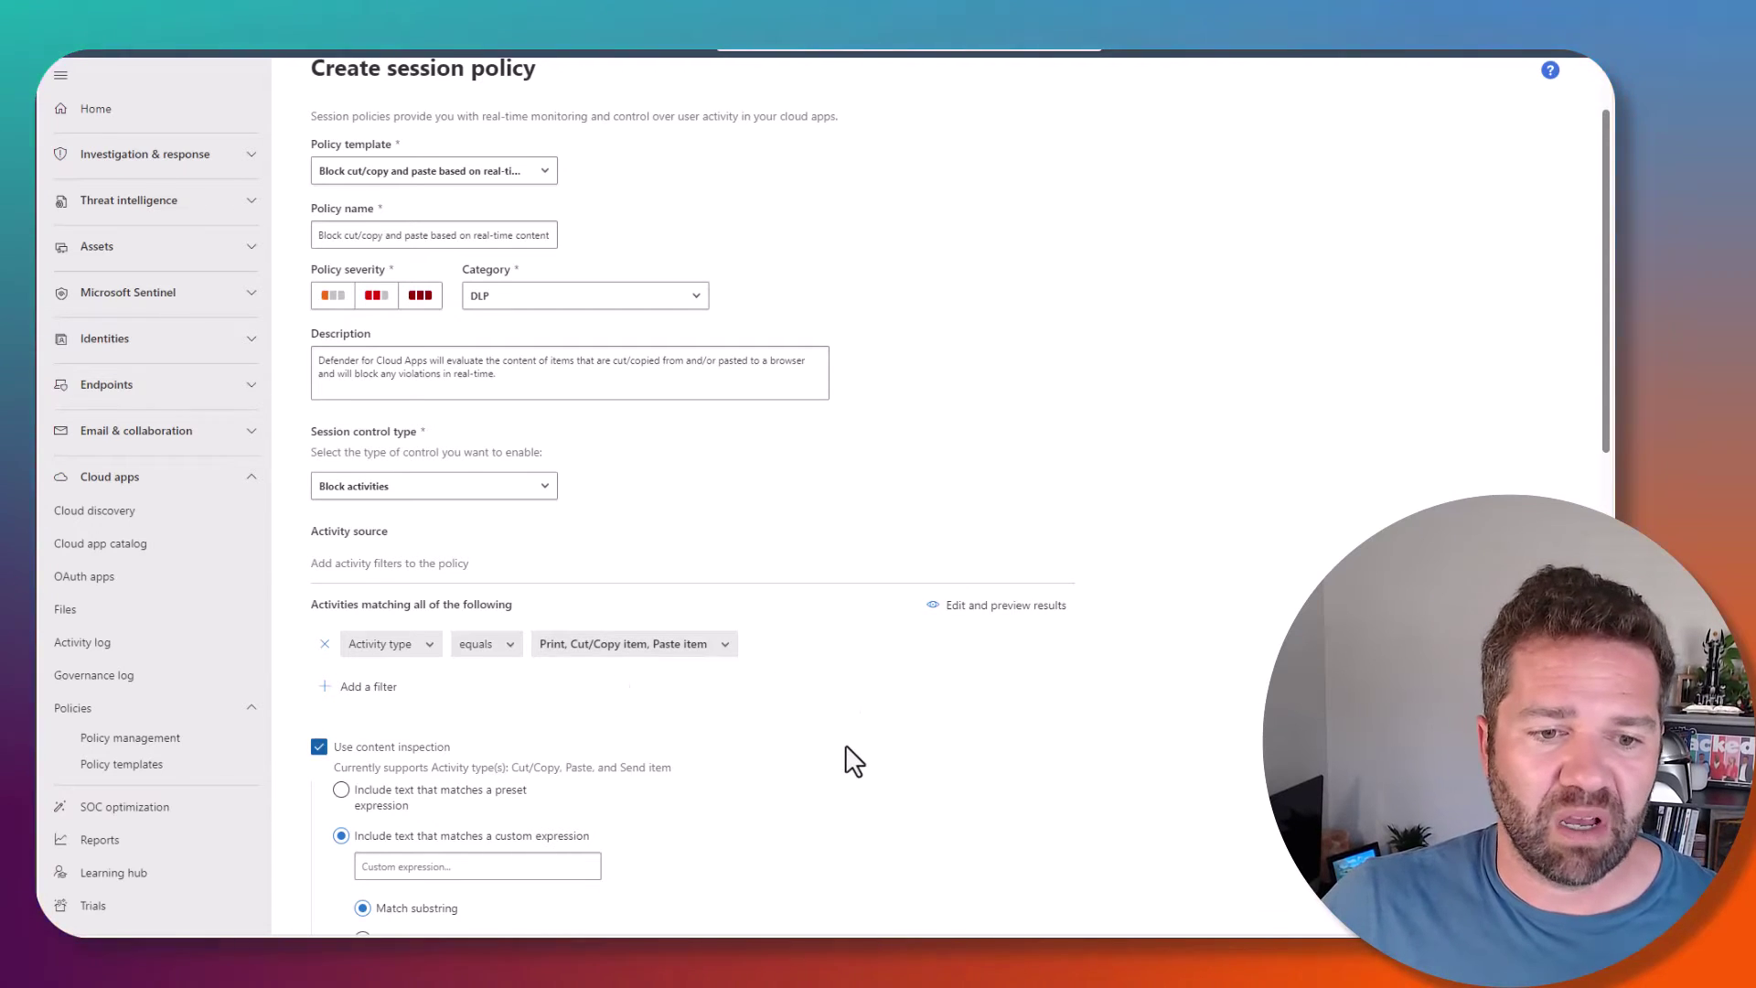
scroll(378, 606, down, 2)
click(362, 591)
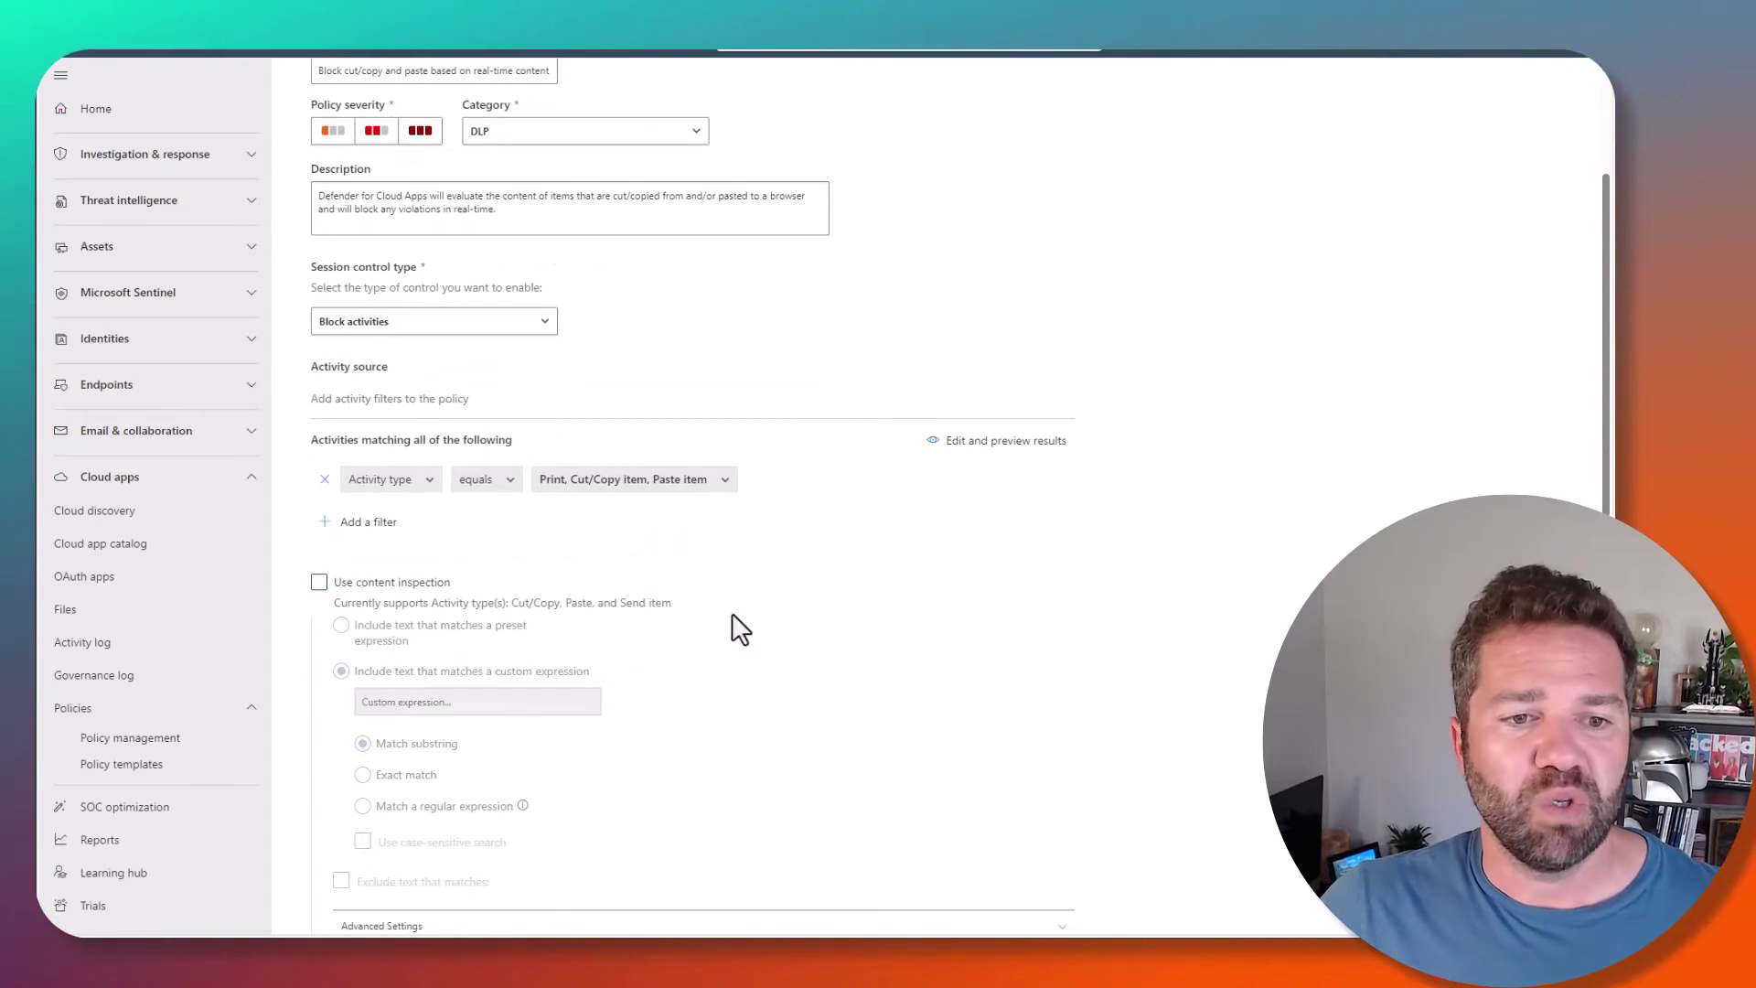
scroll(838, 753, down, 6)
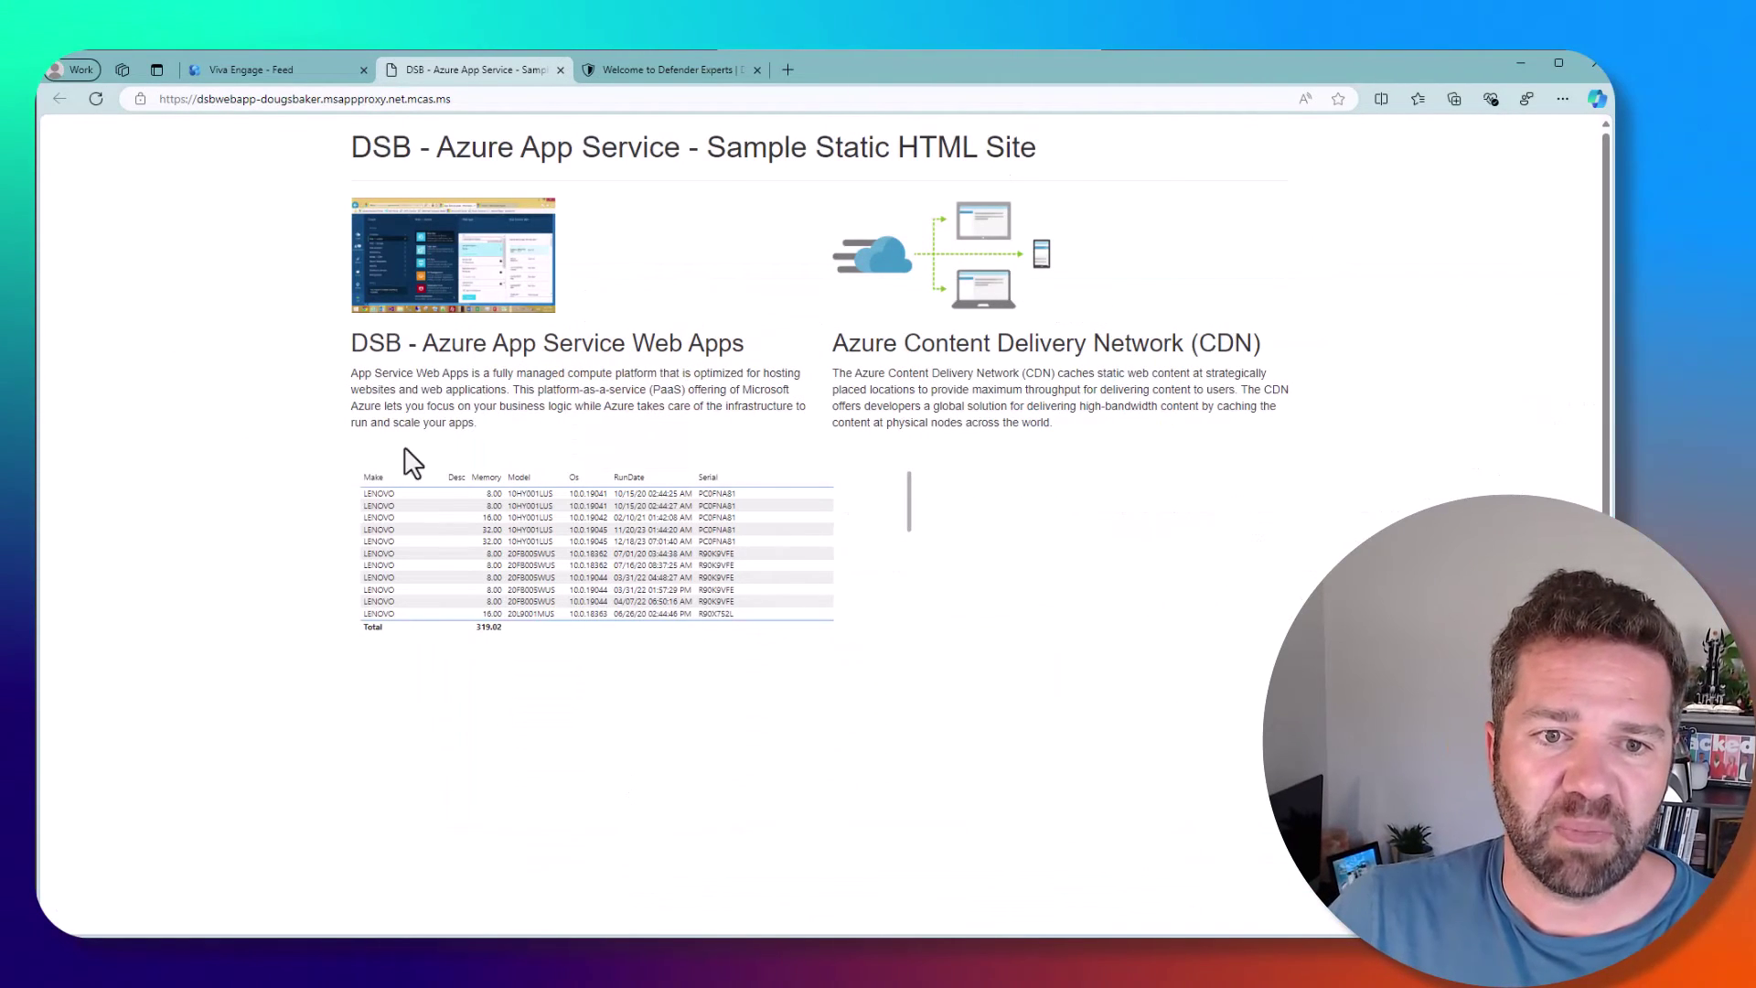
- Select part of the first paragraph, try copying it with Ctrl+C, and close the Action blocked notice
drag(516, 403, 750, 354)
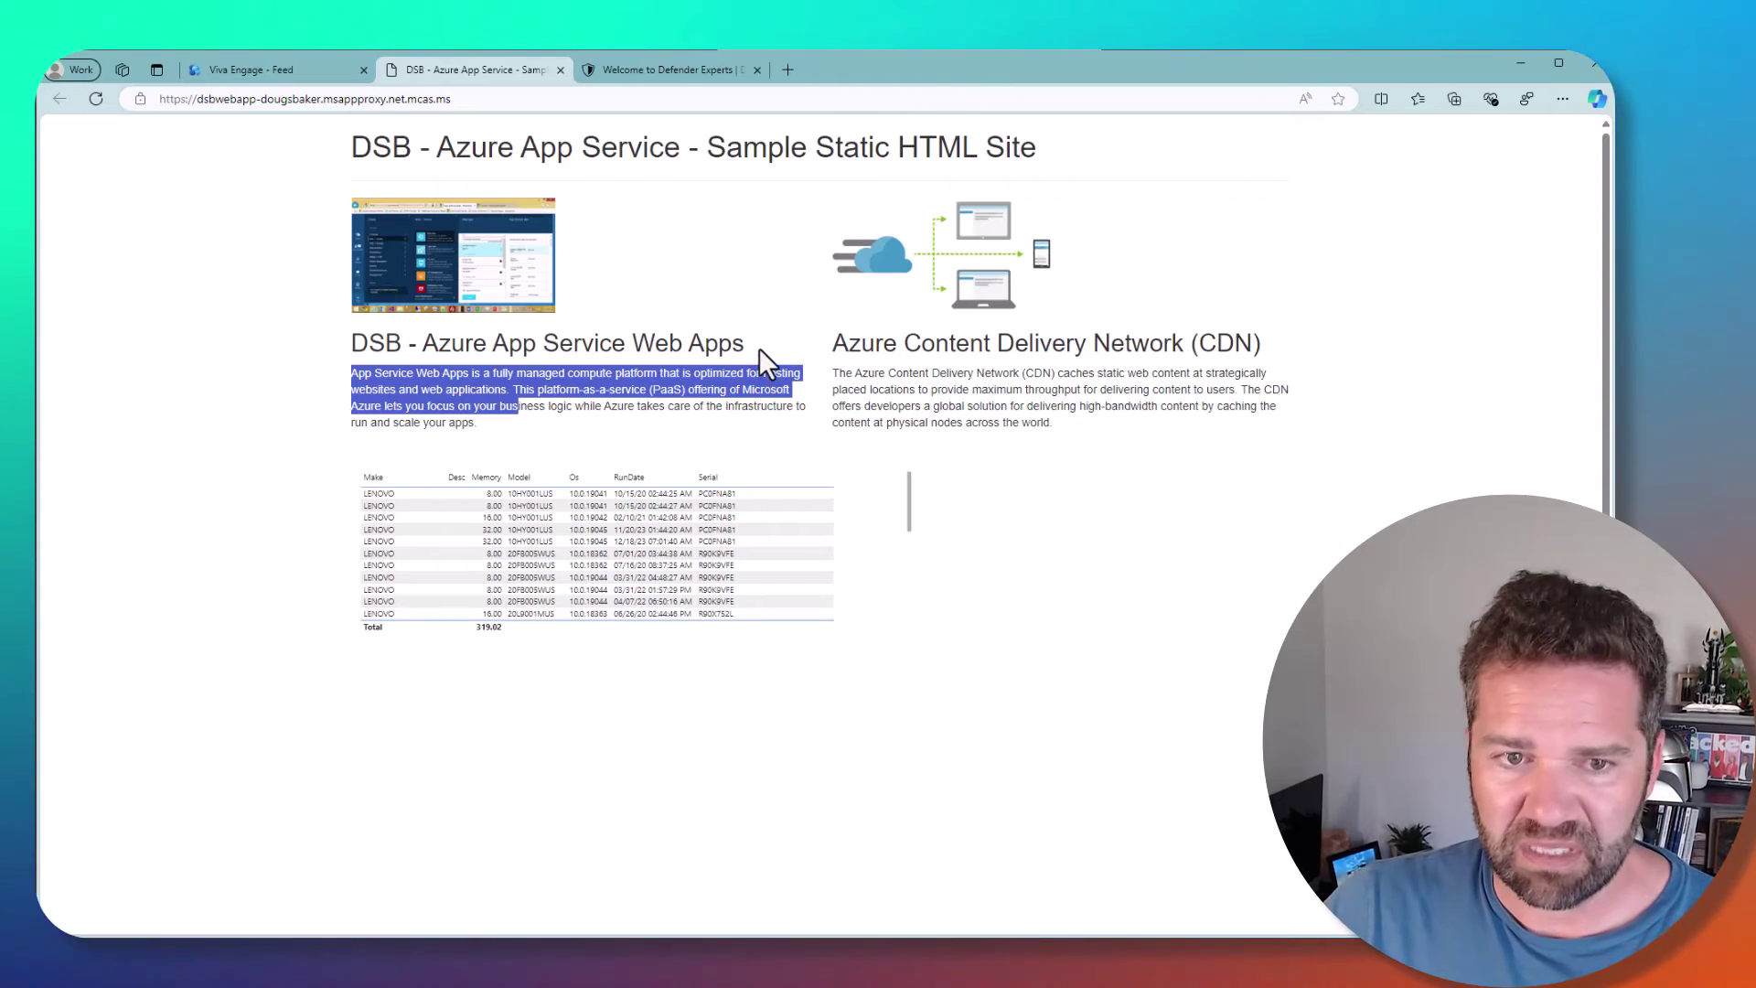
key(ctrl+c)
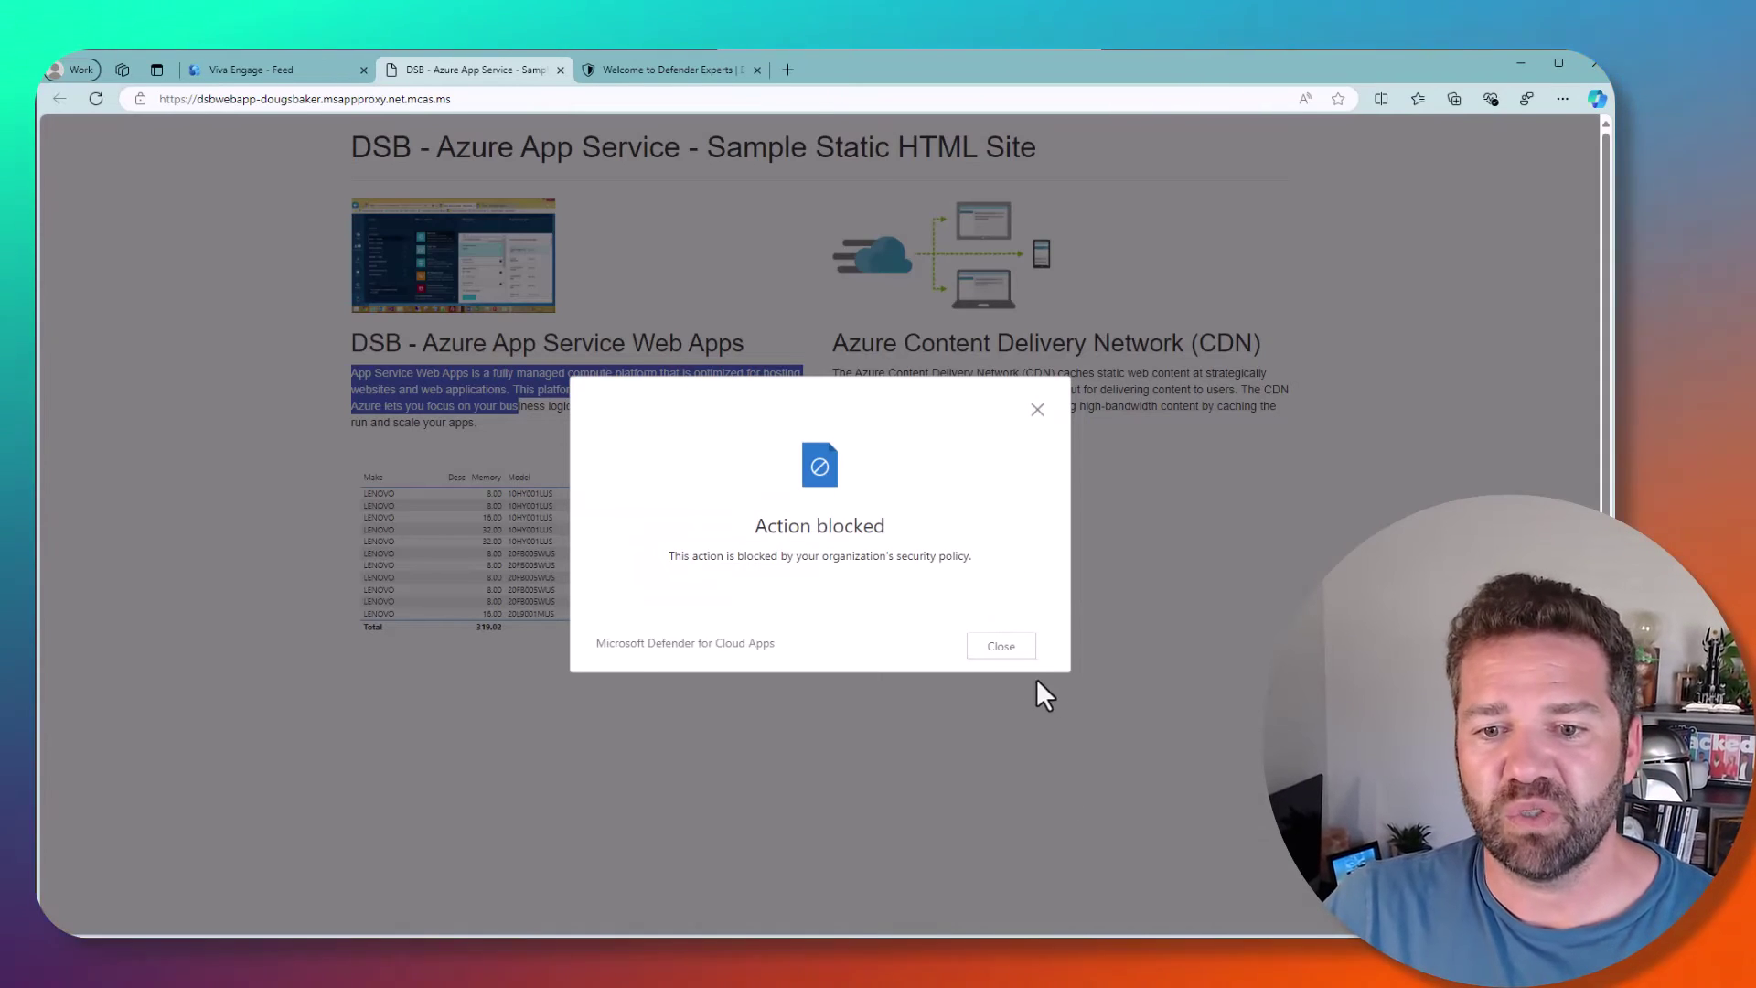
click(1002, 645)
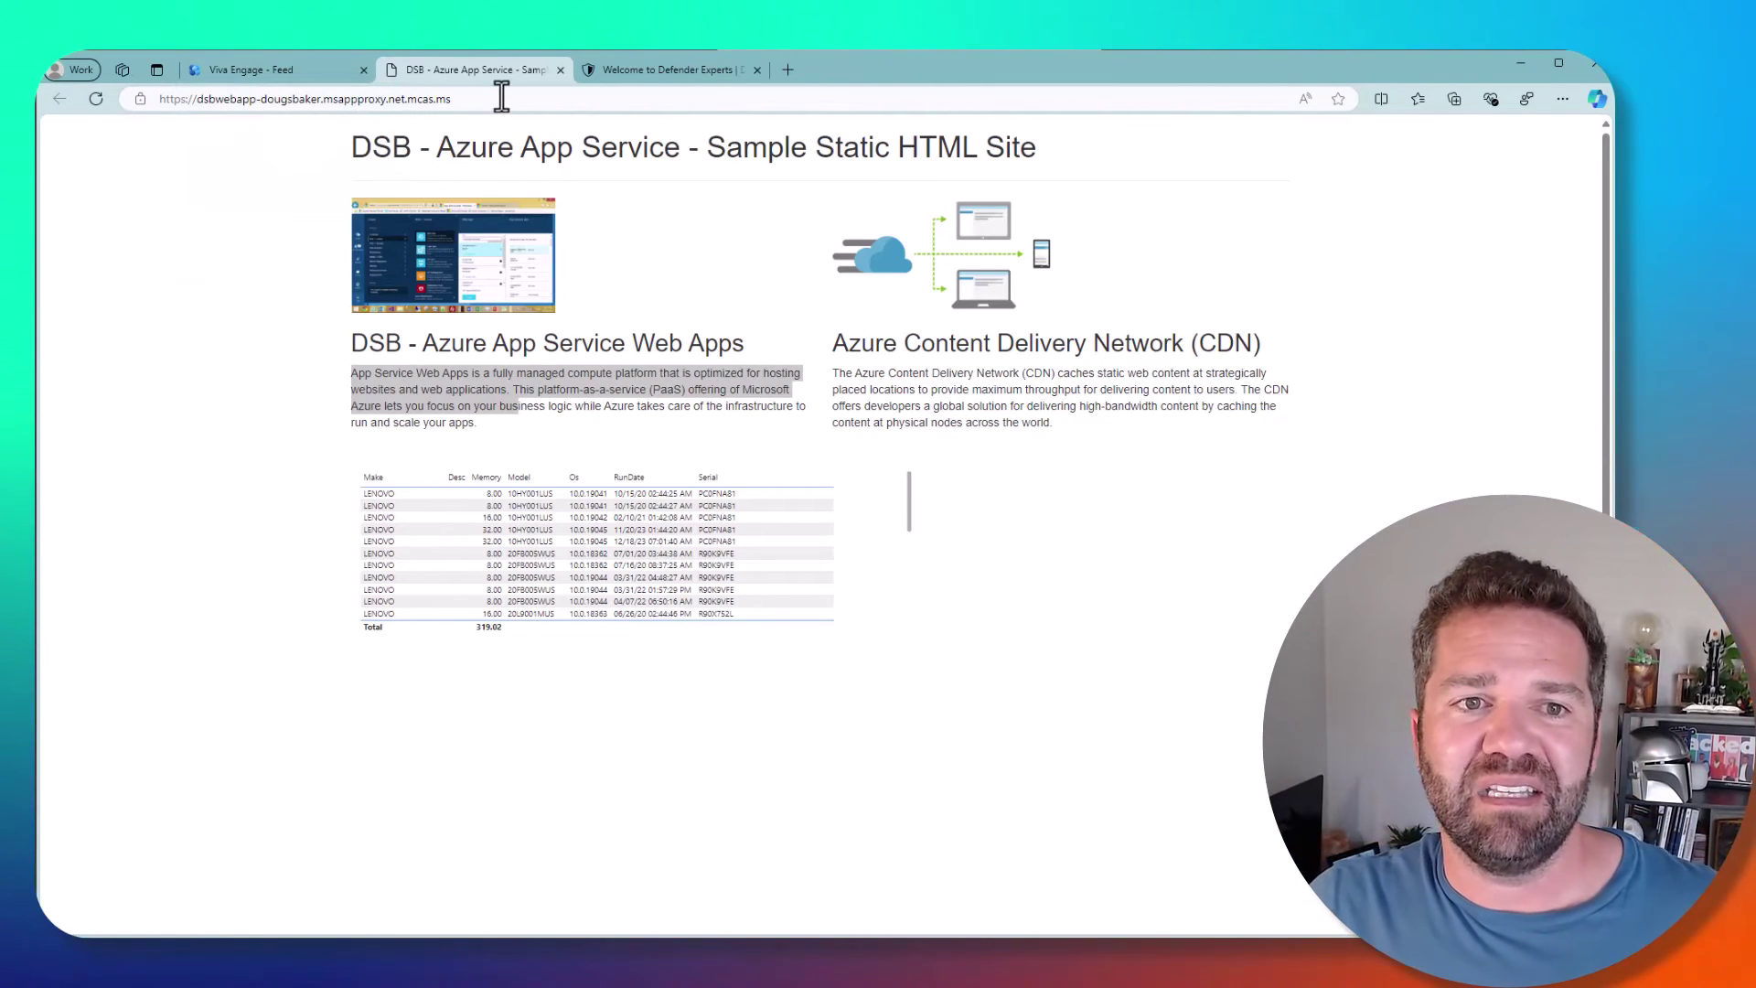
- Compare the mcas.ms addresses on the DSB and Viva Engage tabs, then switch to the Azure window
drag(501, 95, 417, 104)
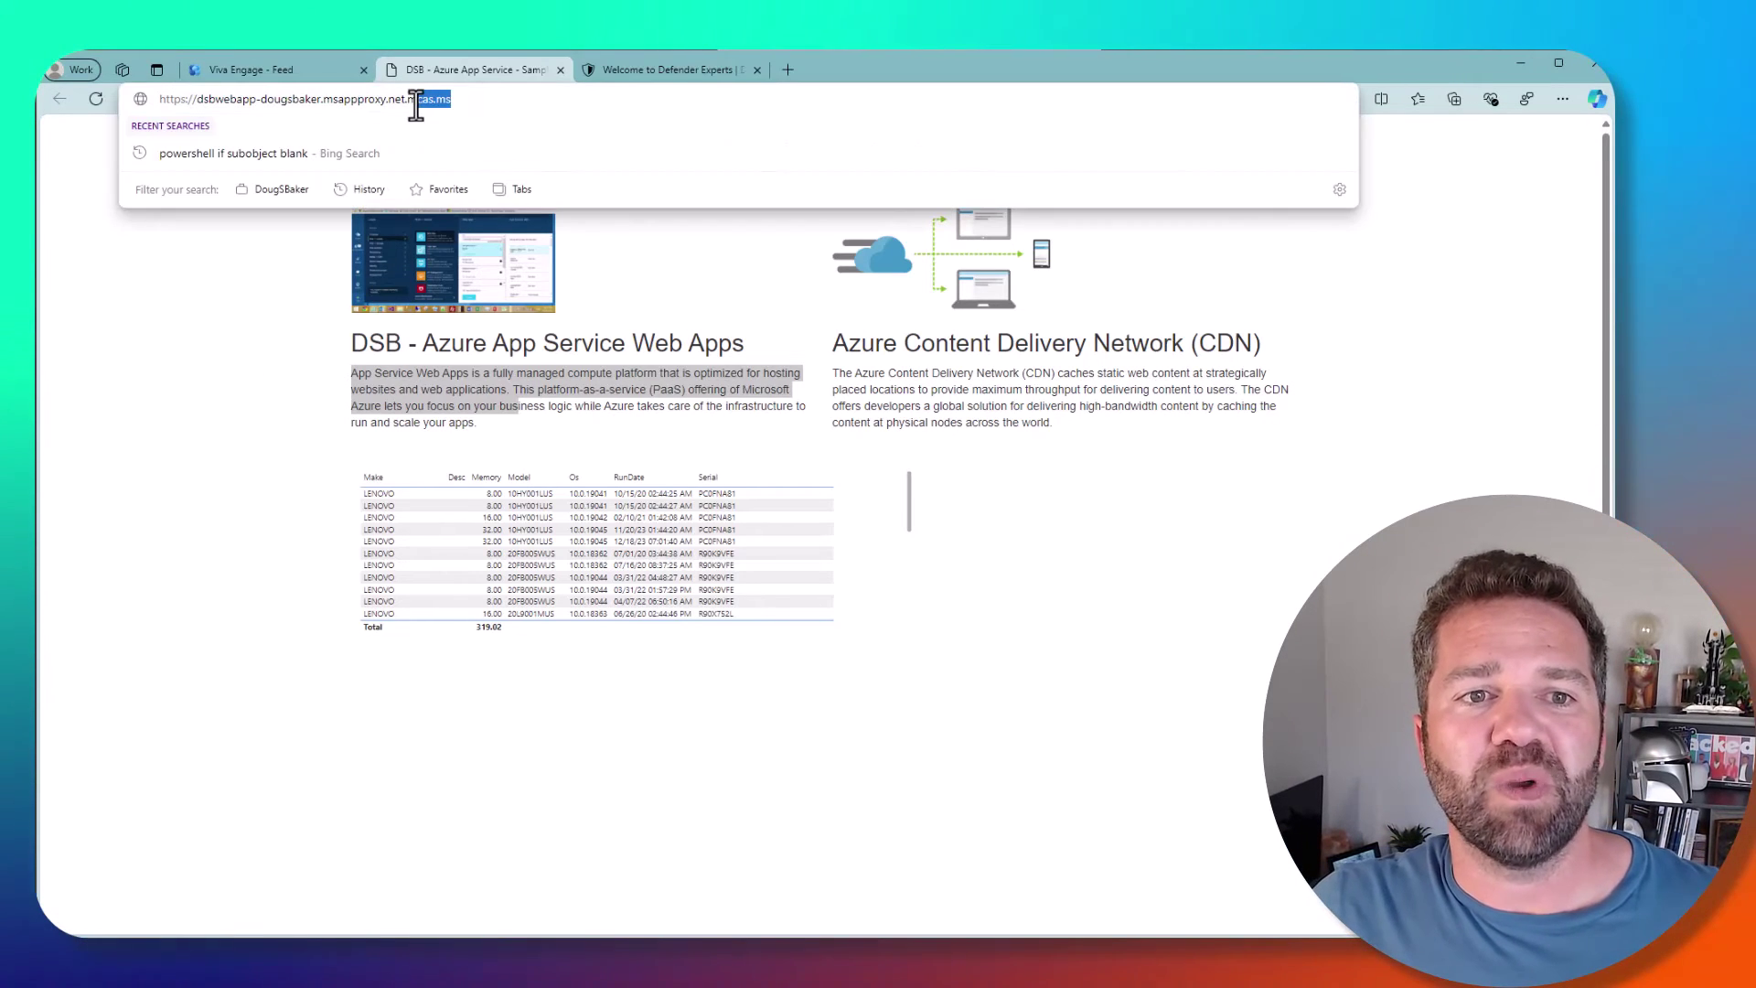
click(267, 73)
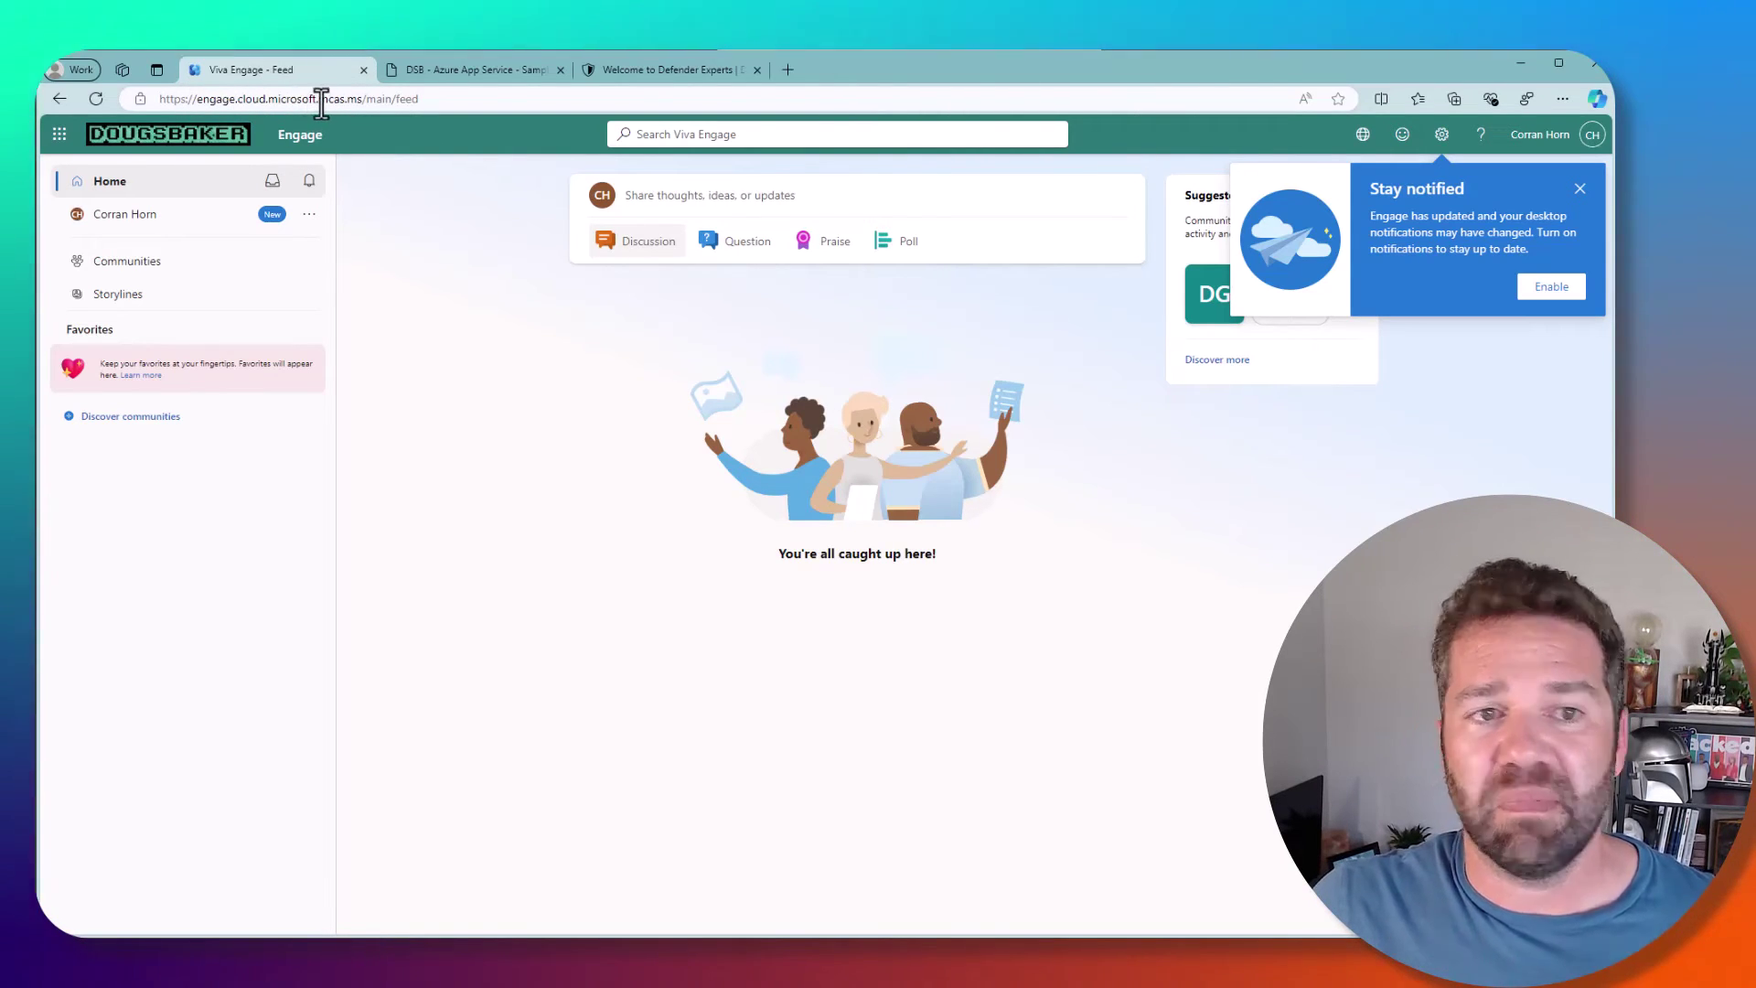
drag(319, 100, 362, 102)
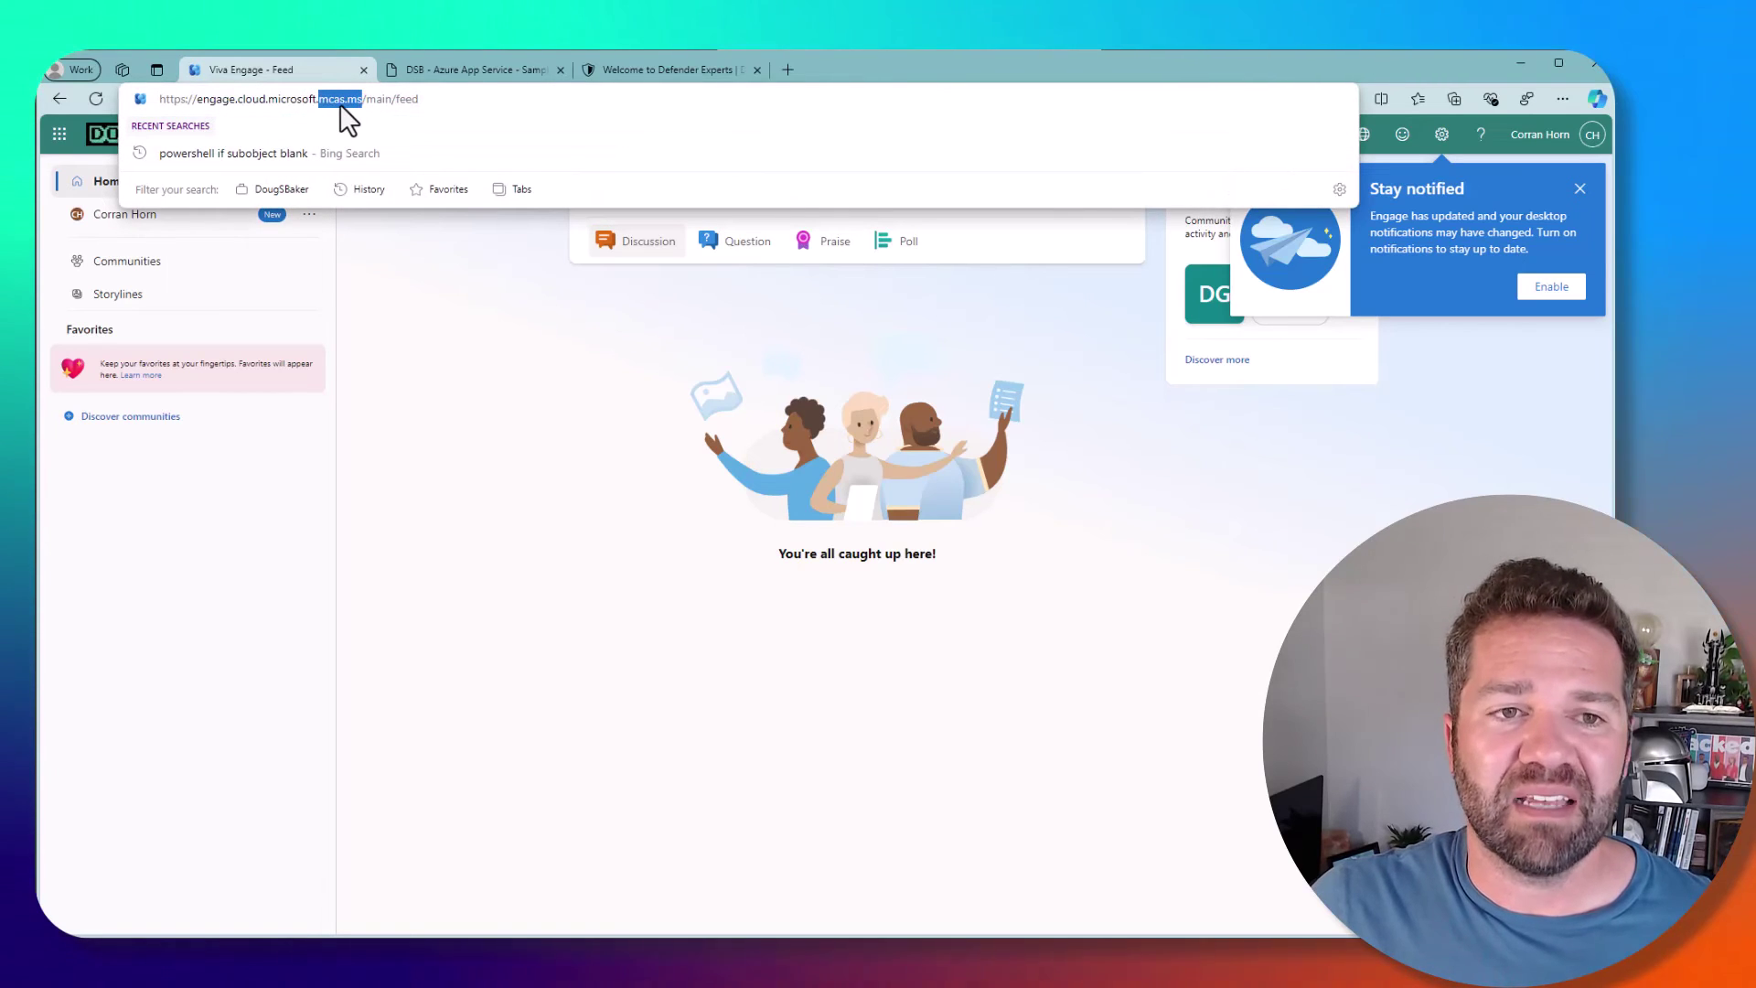
click(429, 423)
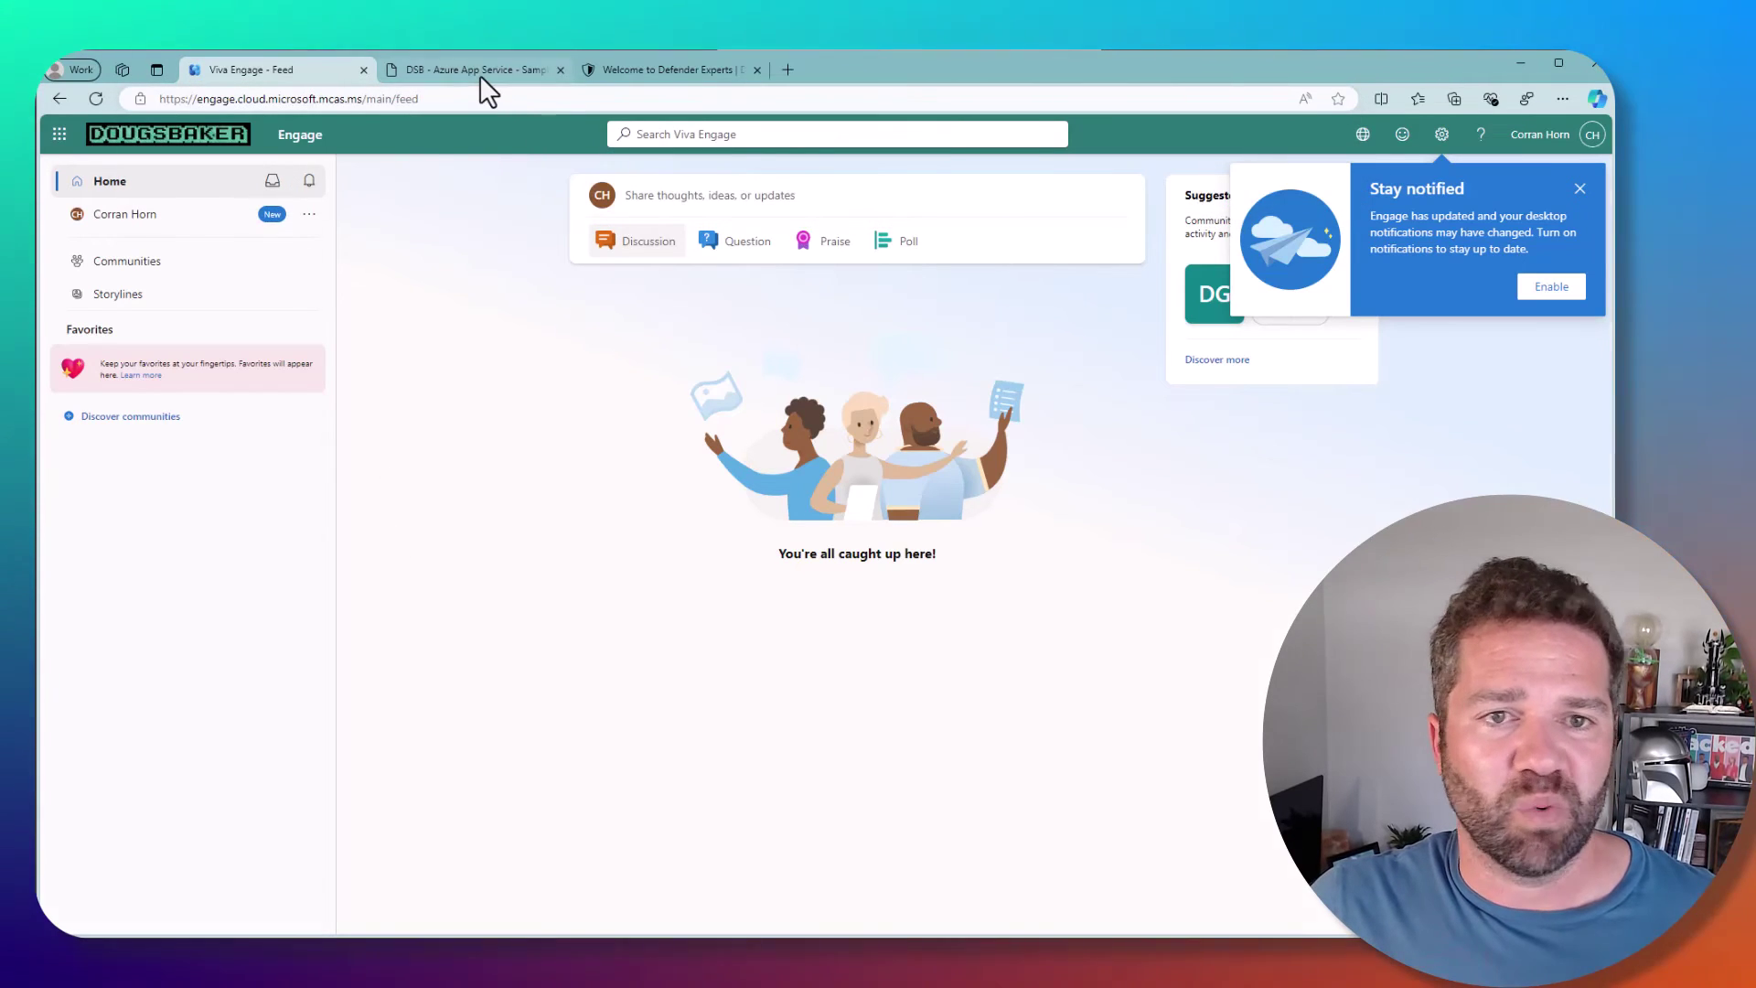
click(479, 73)
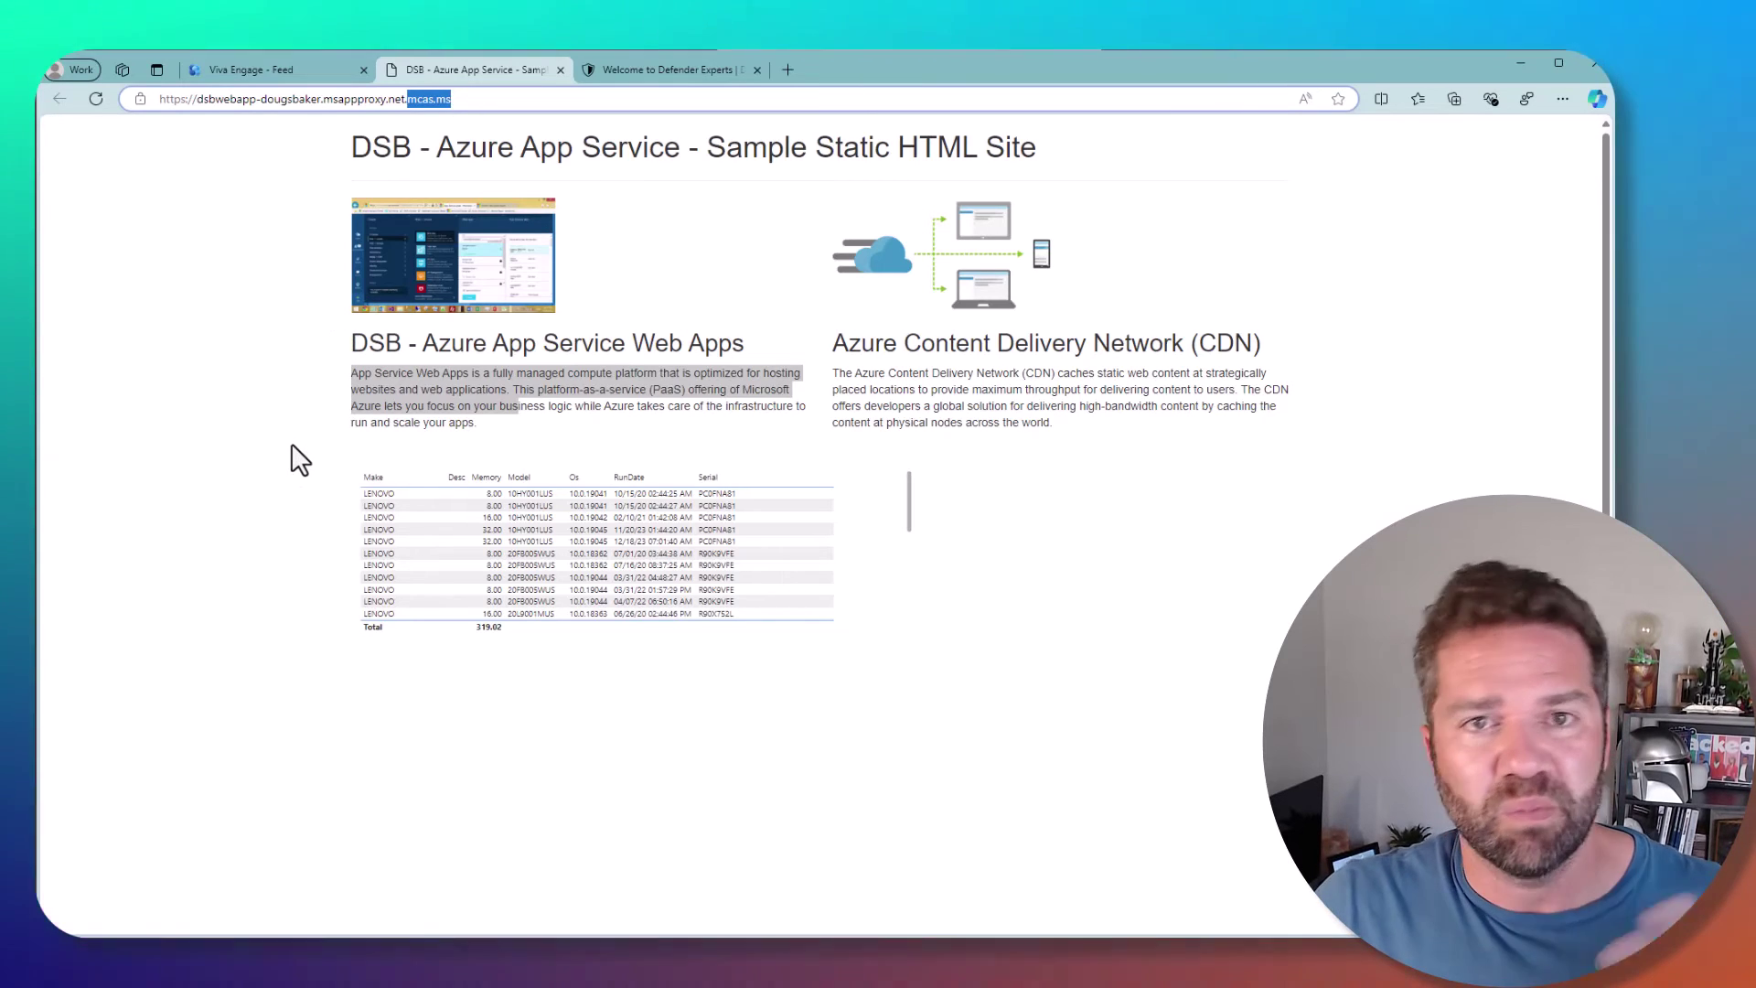
click(396, 392)
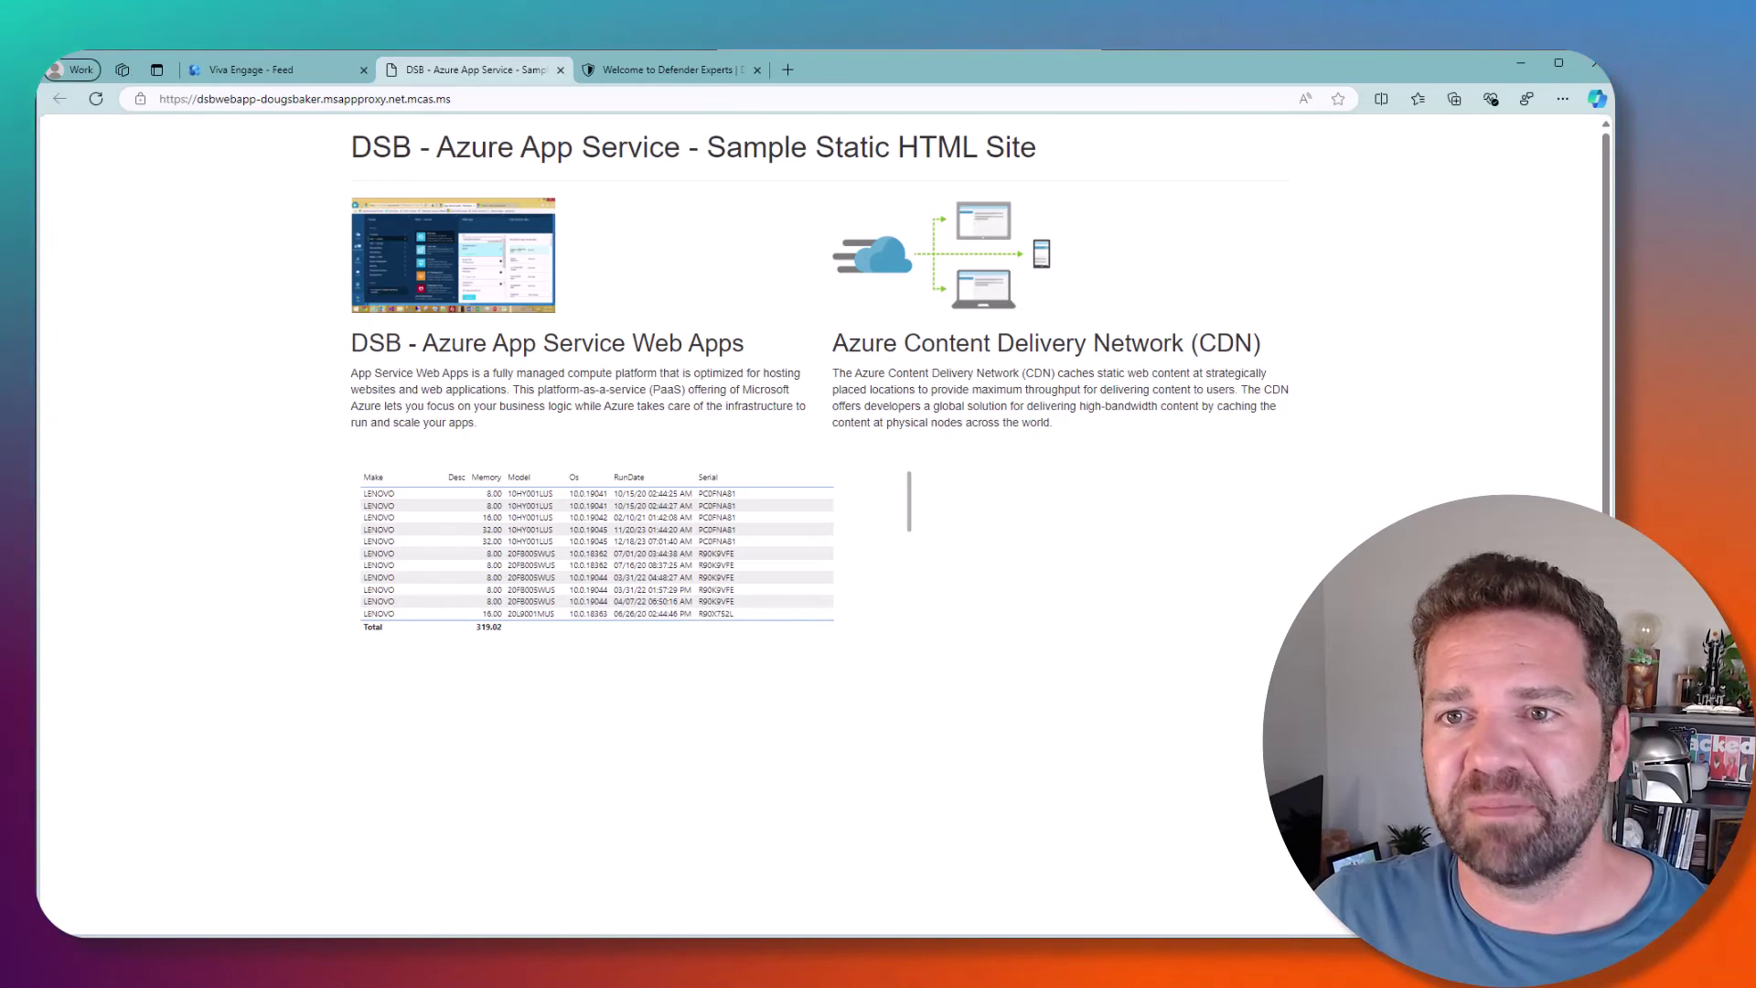
key(alt+Tab)
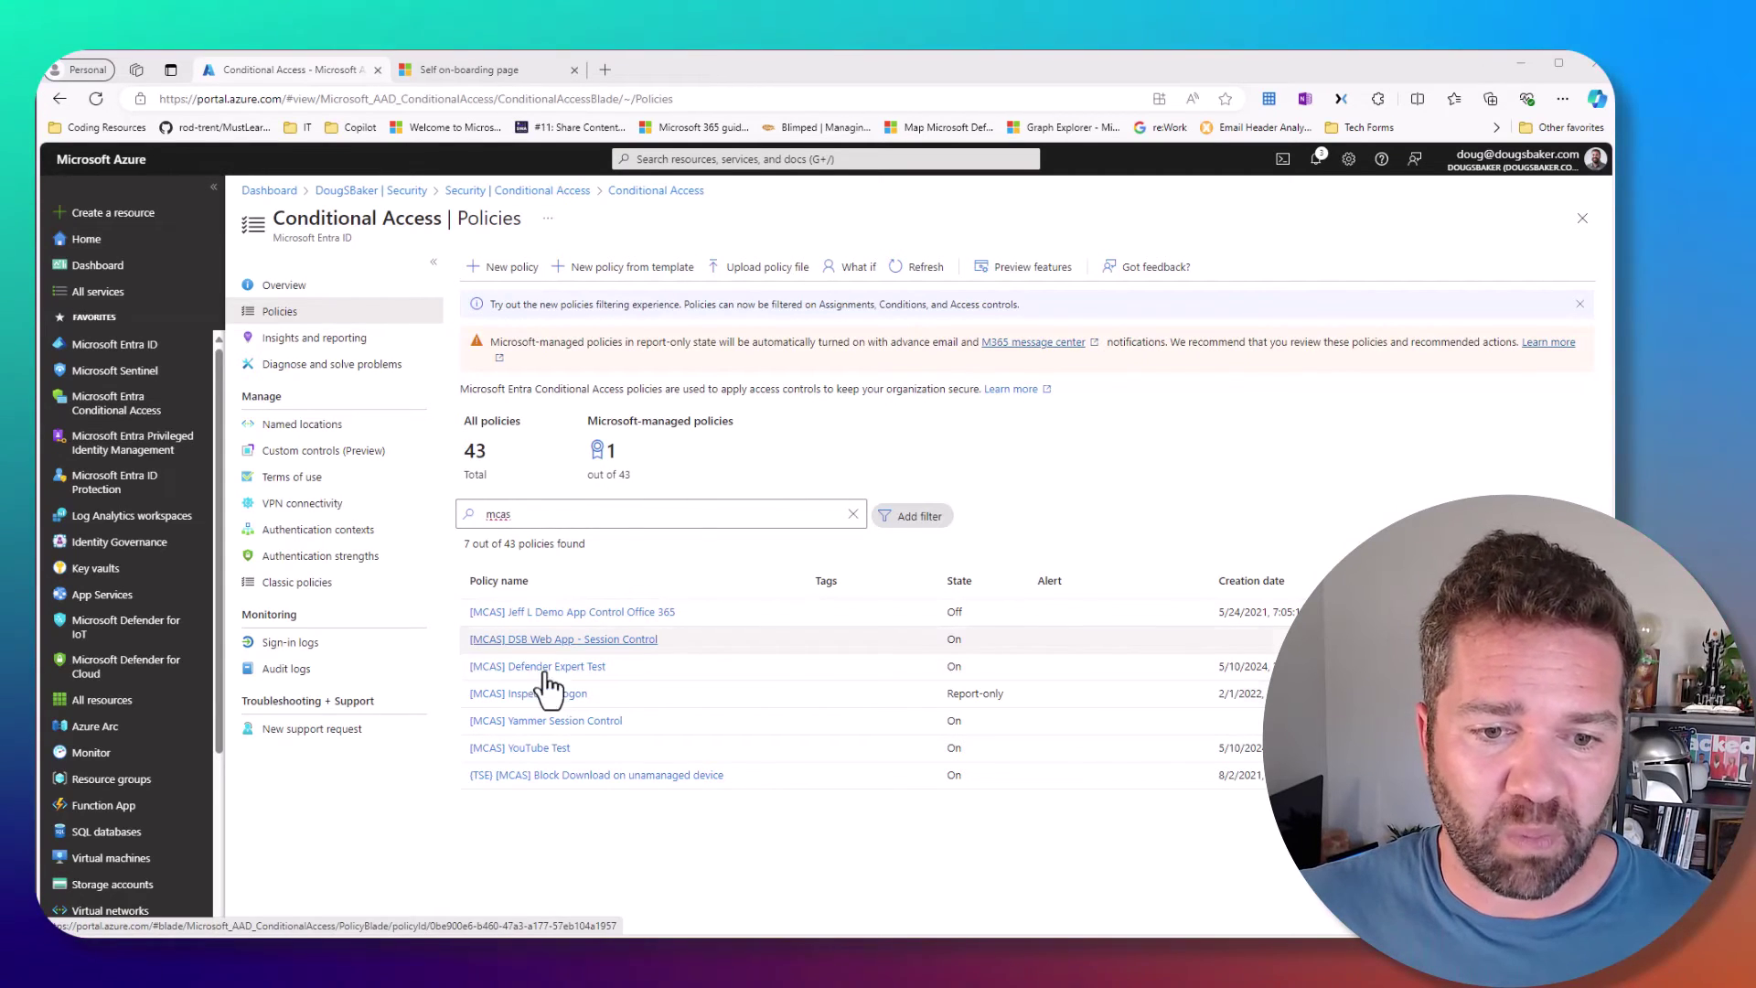
- Open [MCAS] YouTube Test, view its target app YouTubeTestSite and its Conditional Access App Control session setting
click(549, 747)
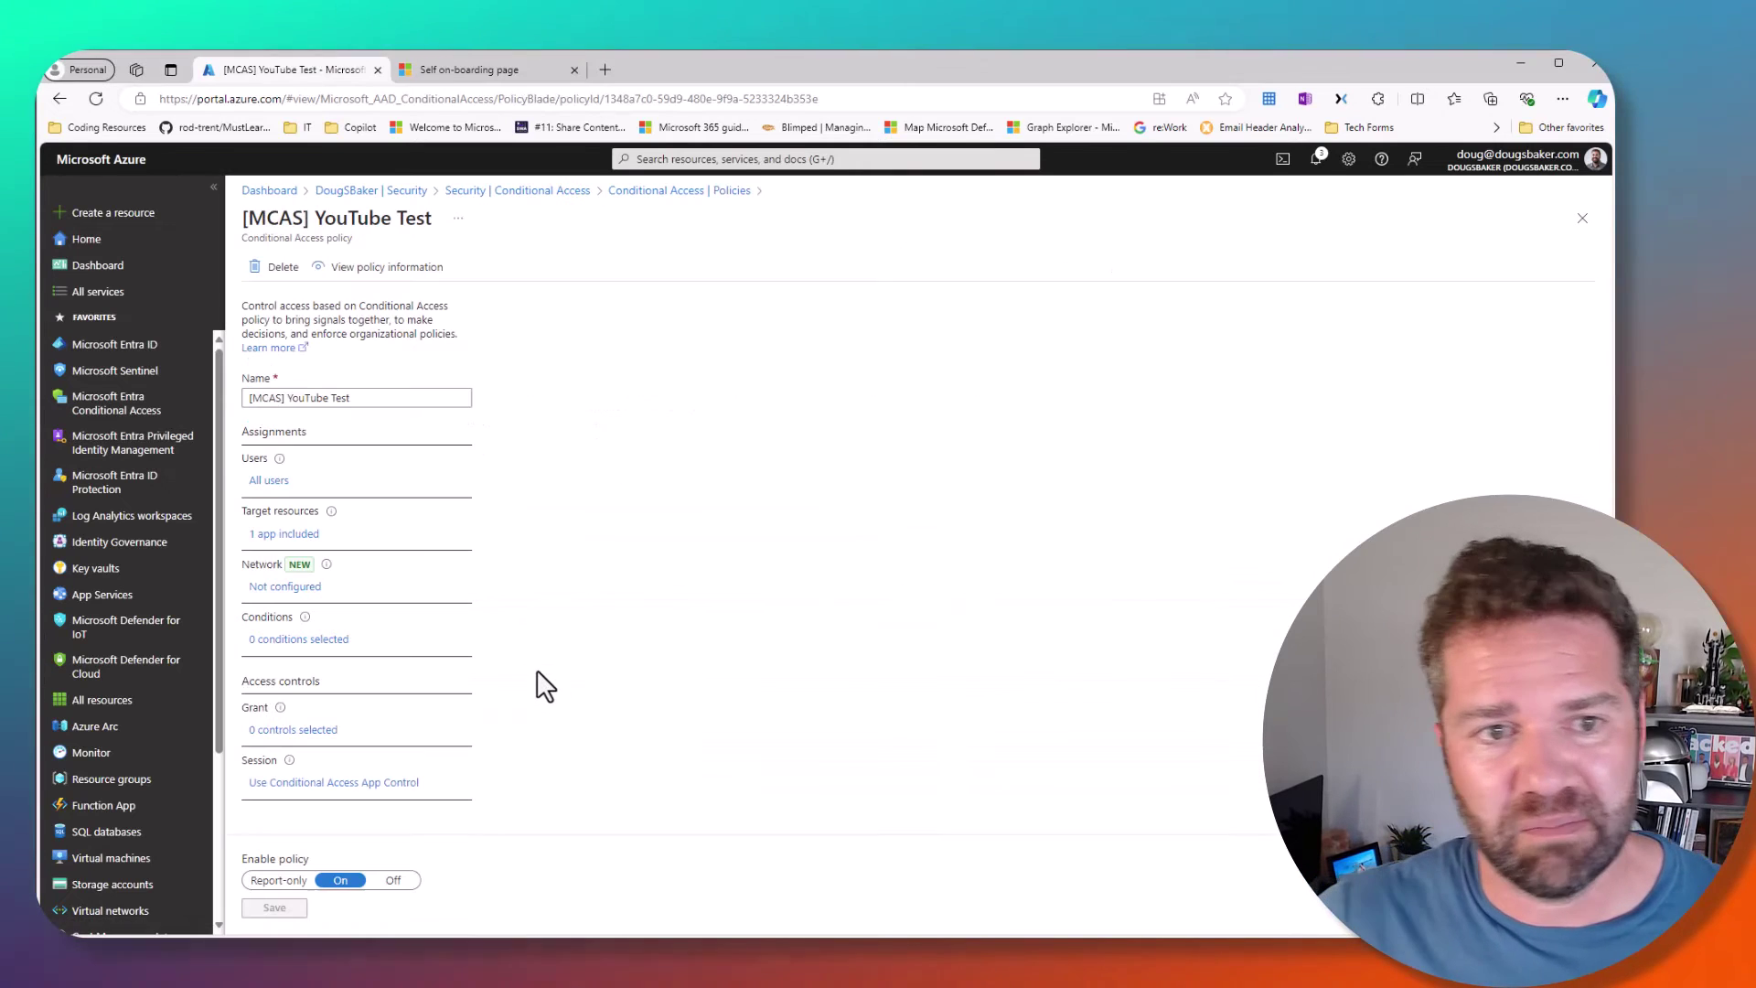
click(295, 536)
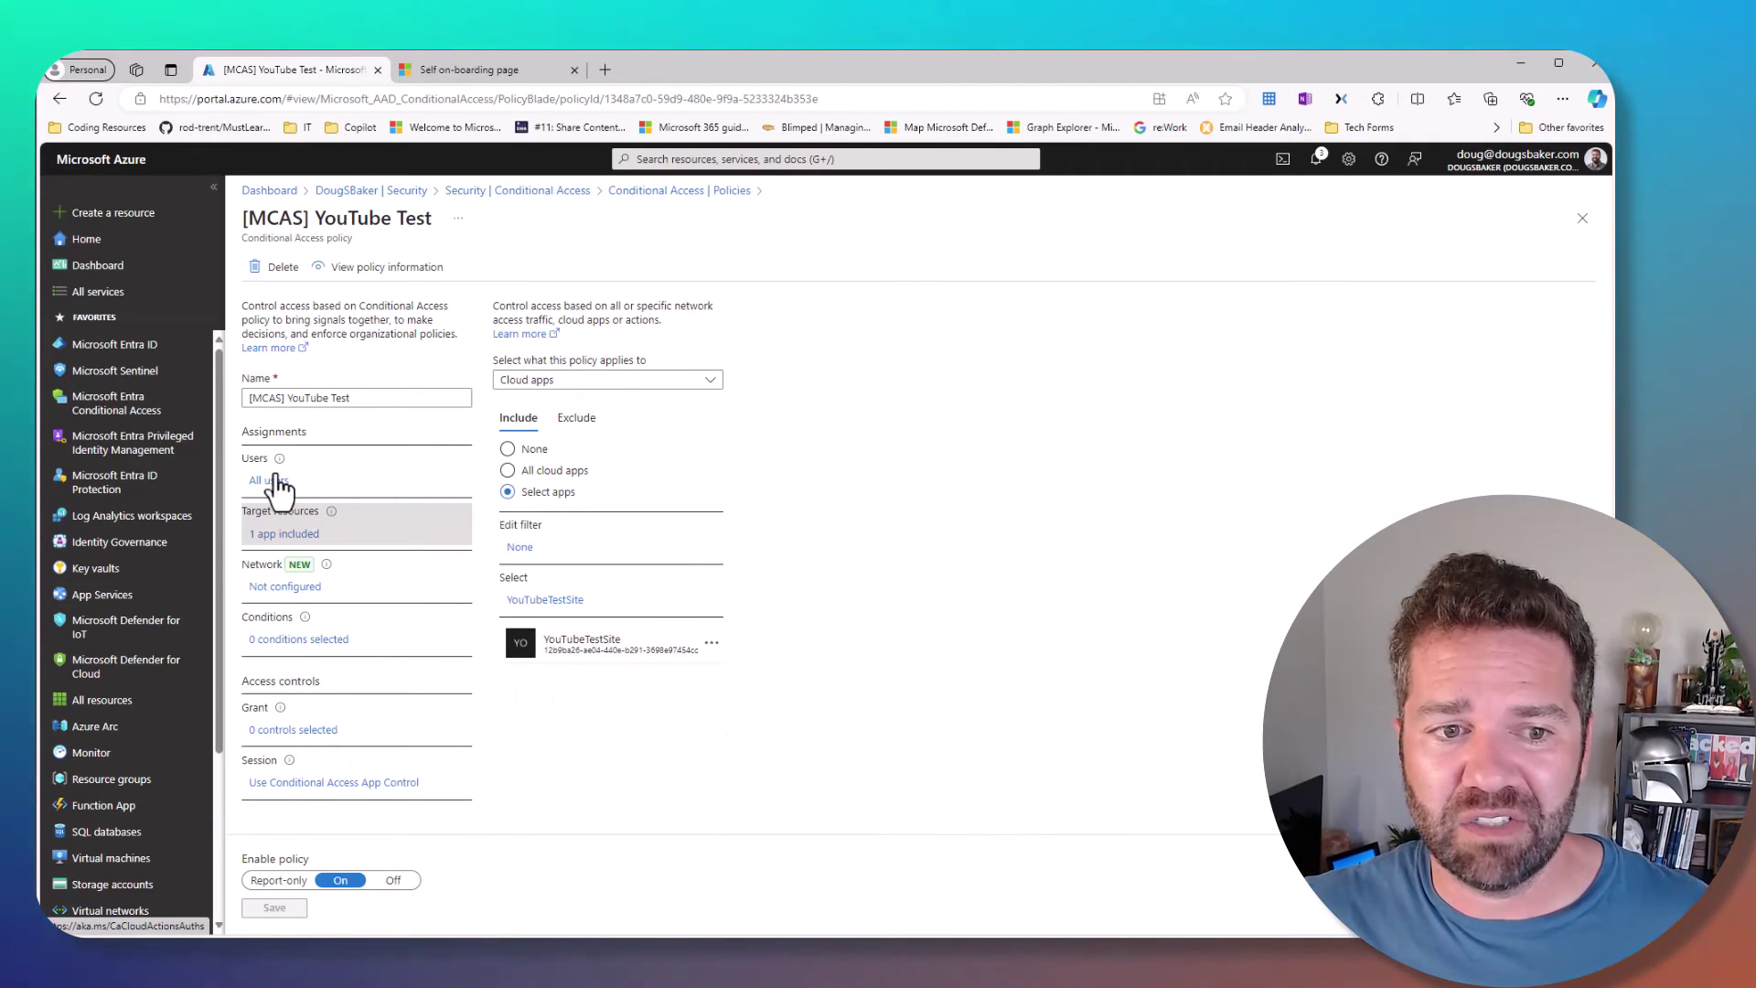
click(312, 784)
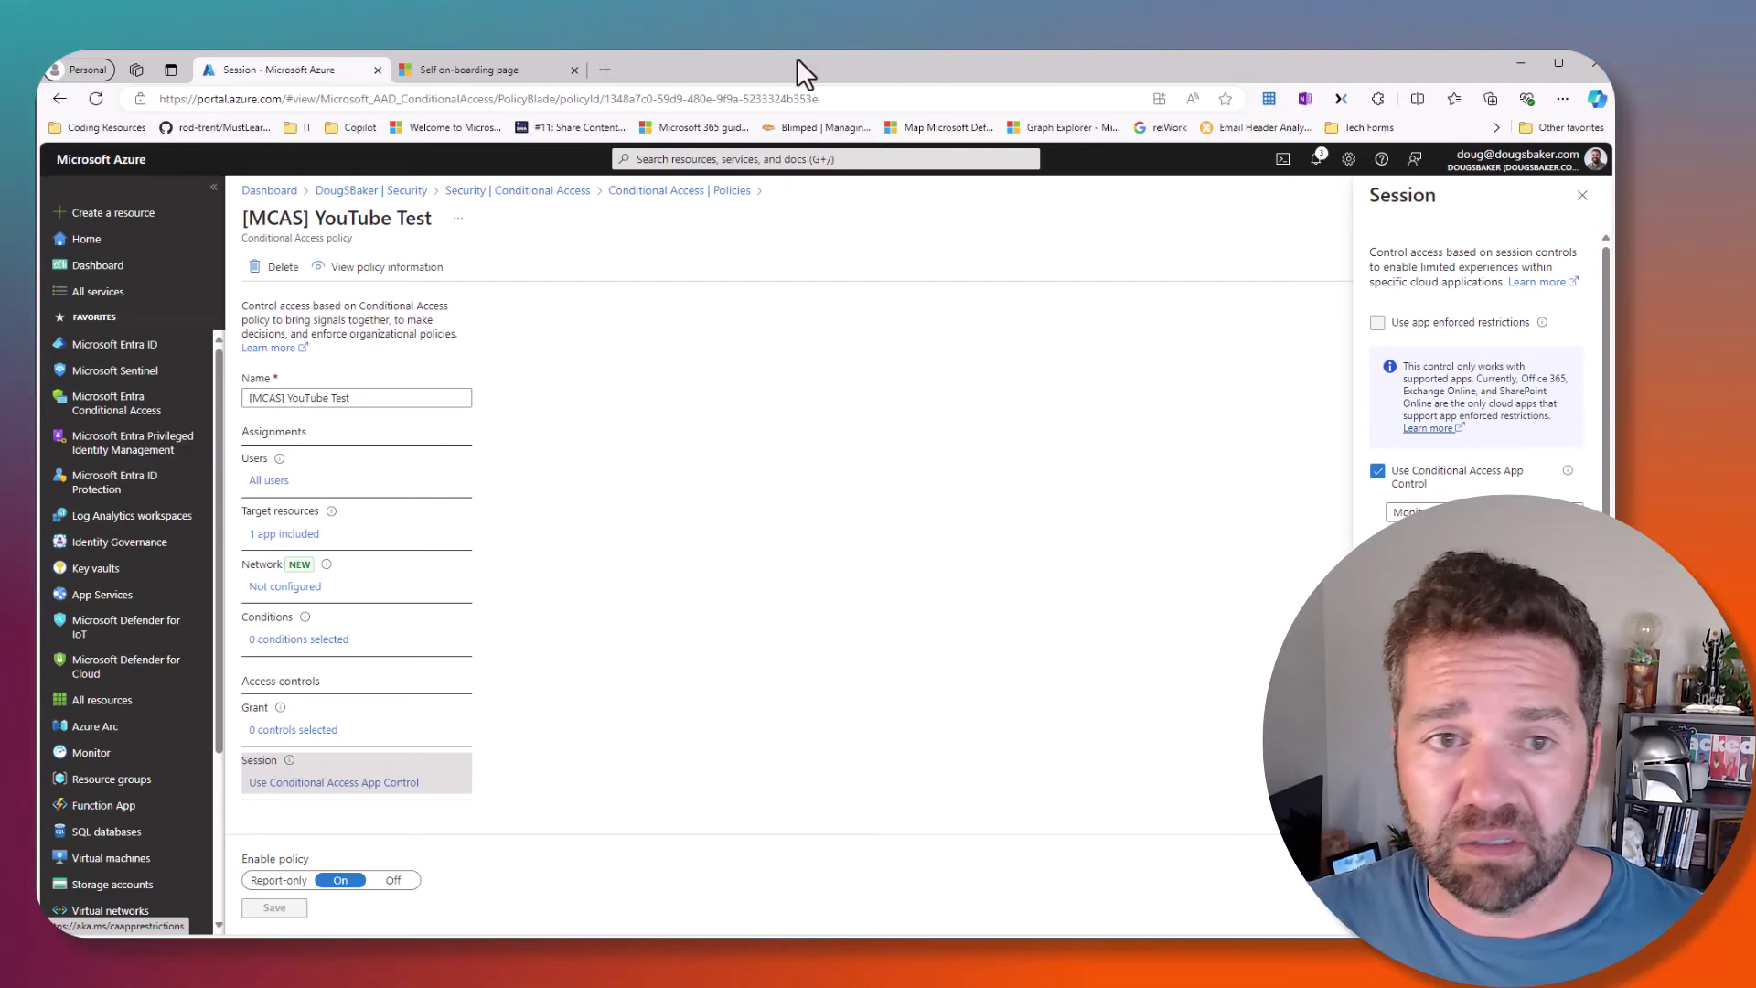
- From the Self on-boarding page, follow the Configure app in Microsoft Defender for Cloud Apps link
click(504, 66)
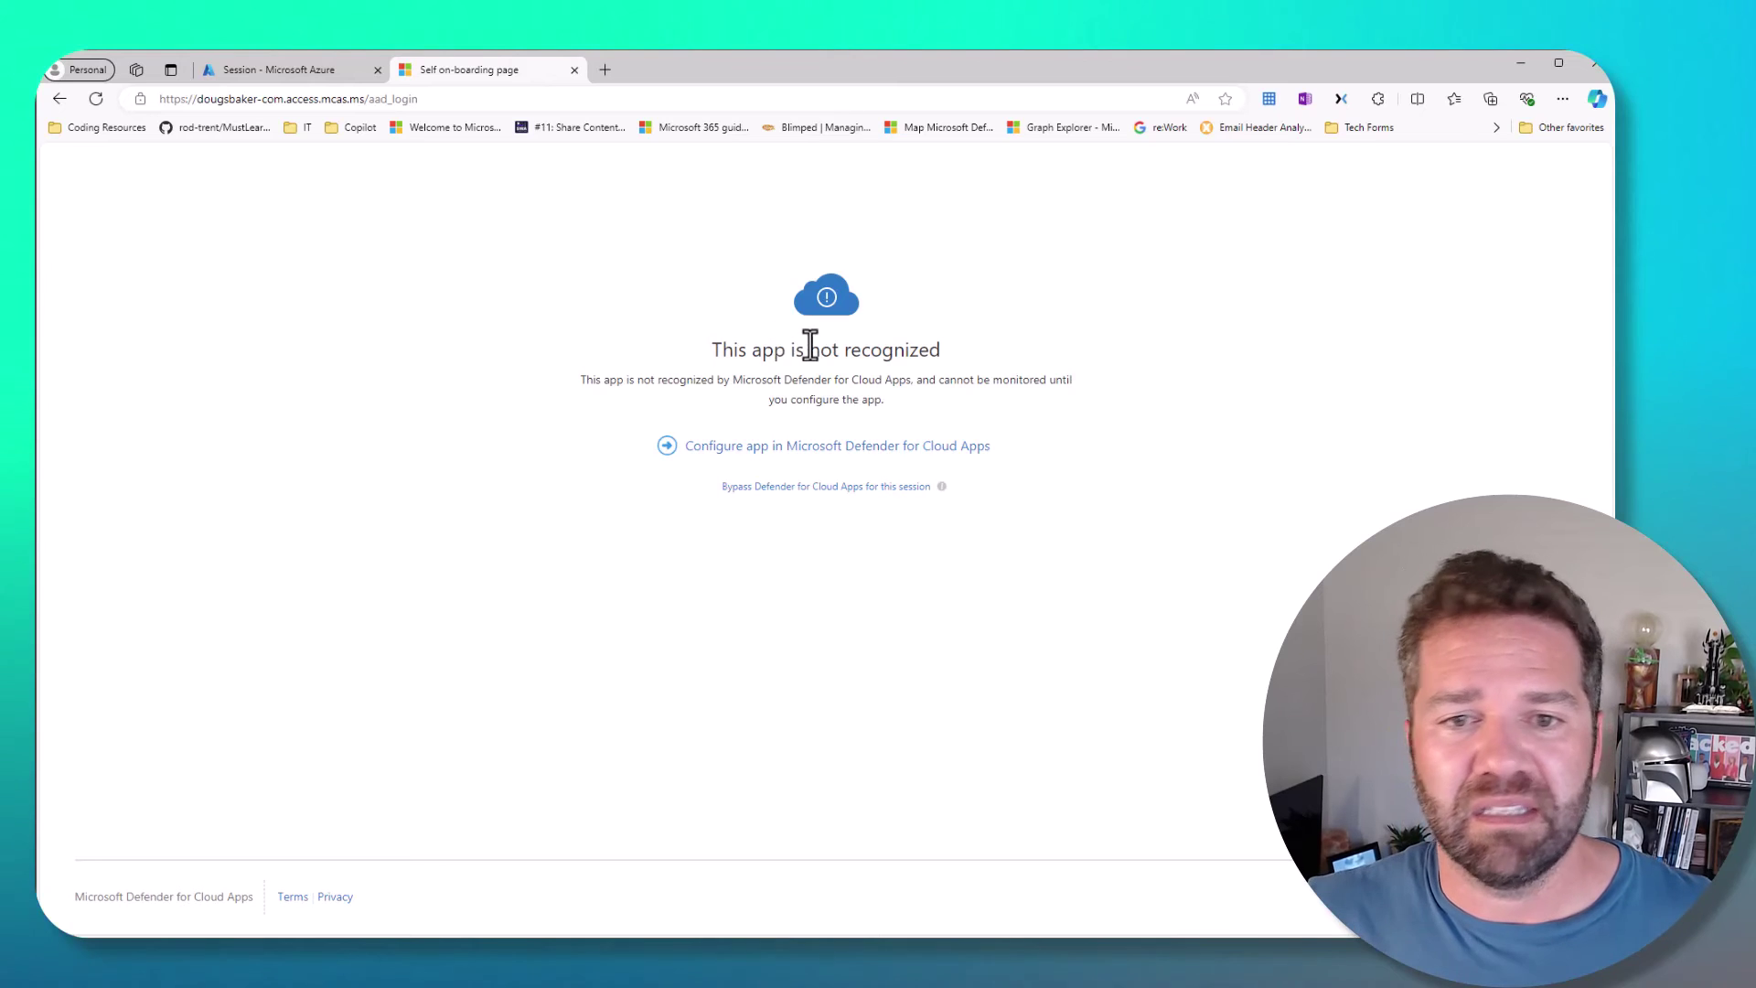
click(735, 448)
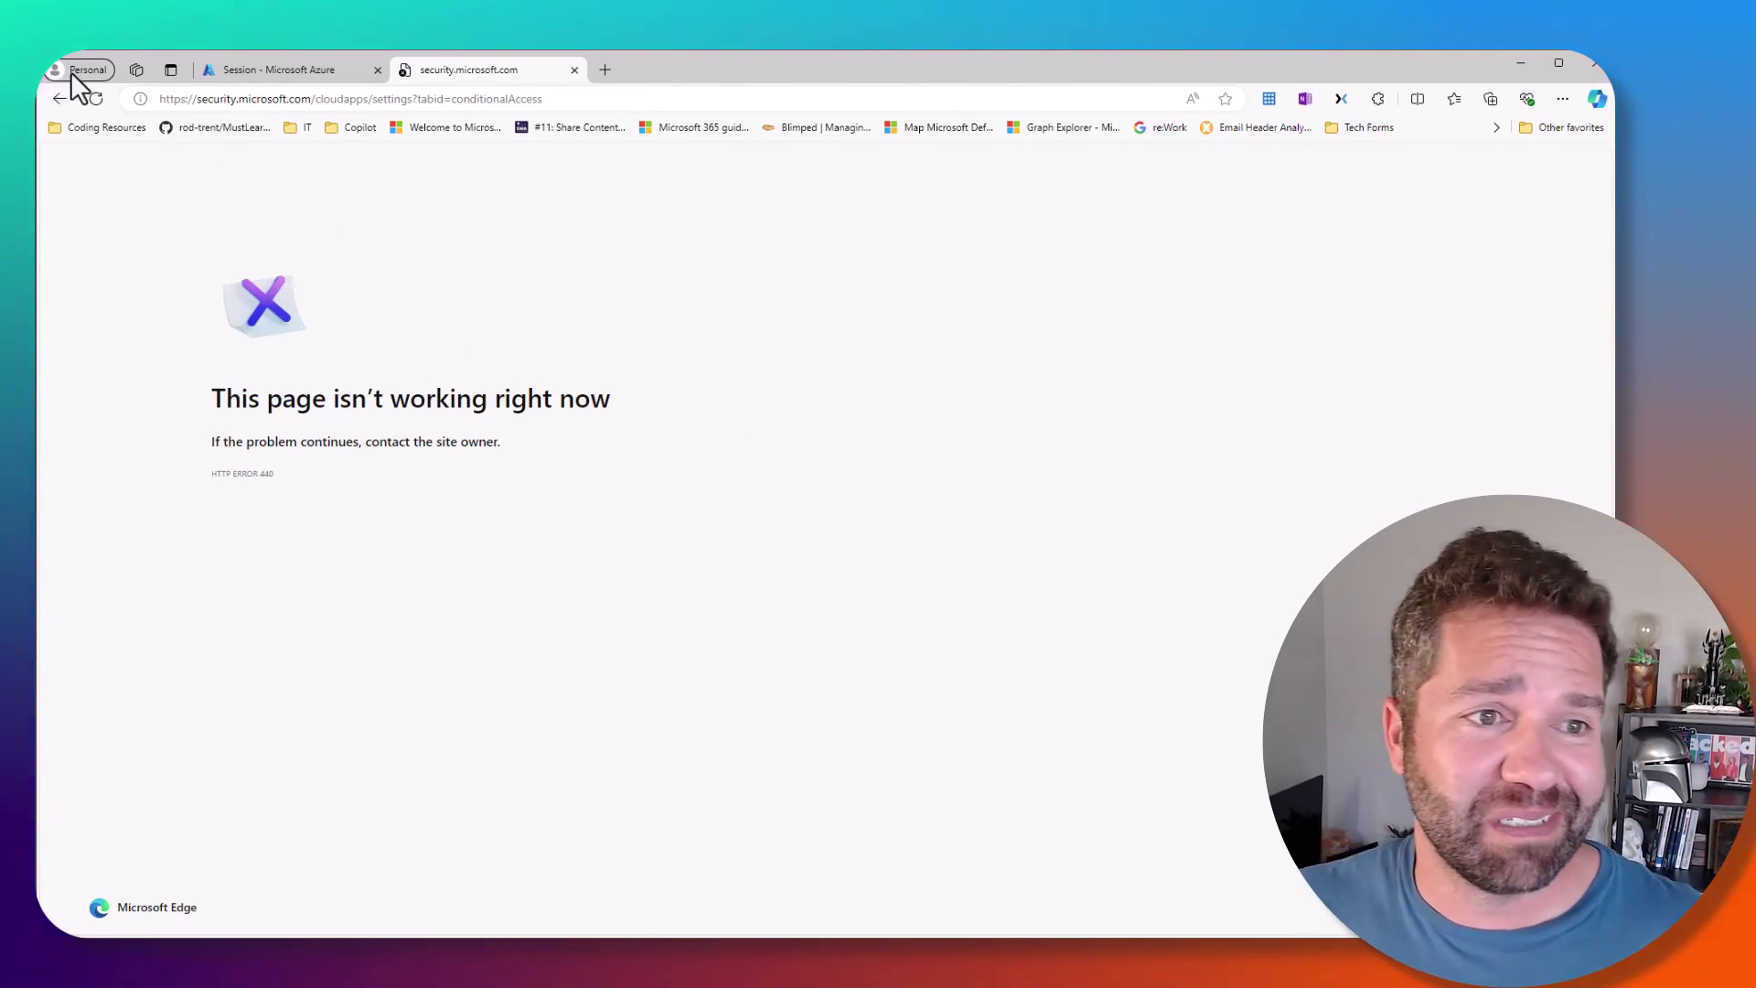
- Reload the failed page and start adding azurestaticapps.net from the discovered Azure AD apps list
click(99, 100)
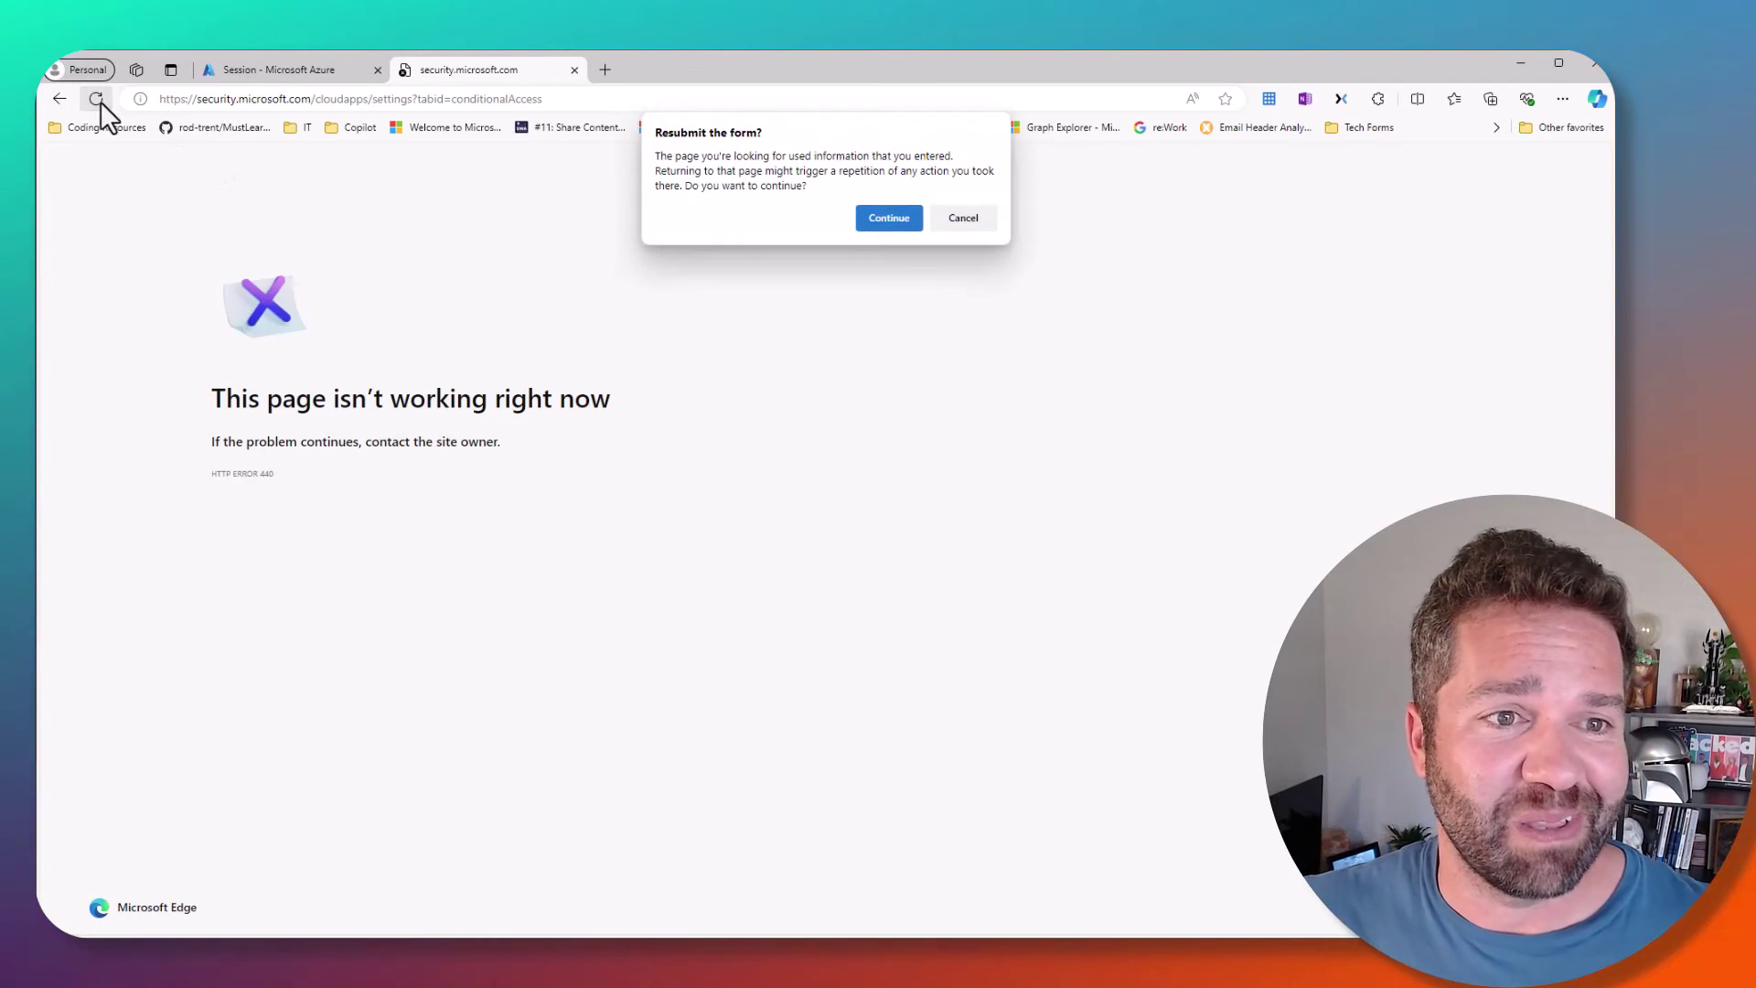
click(894, 221)
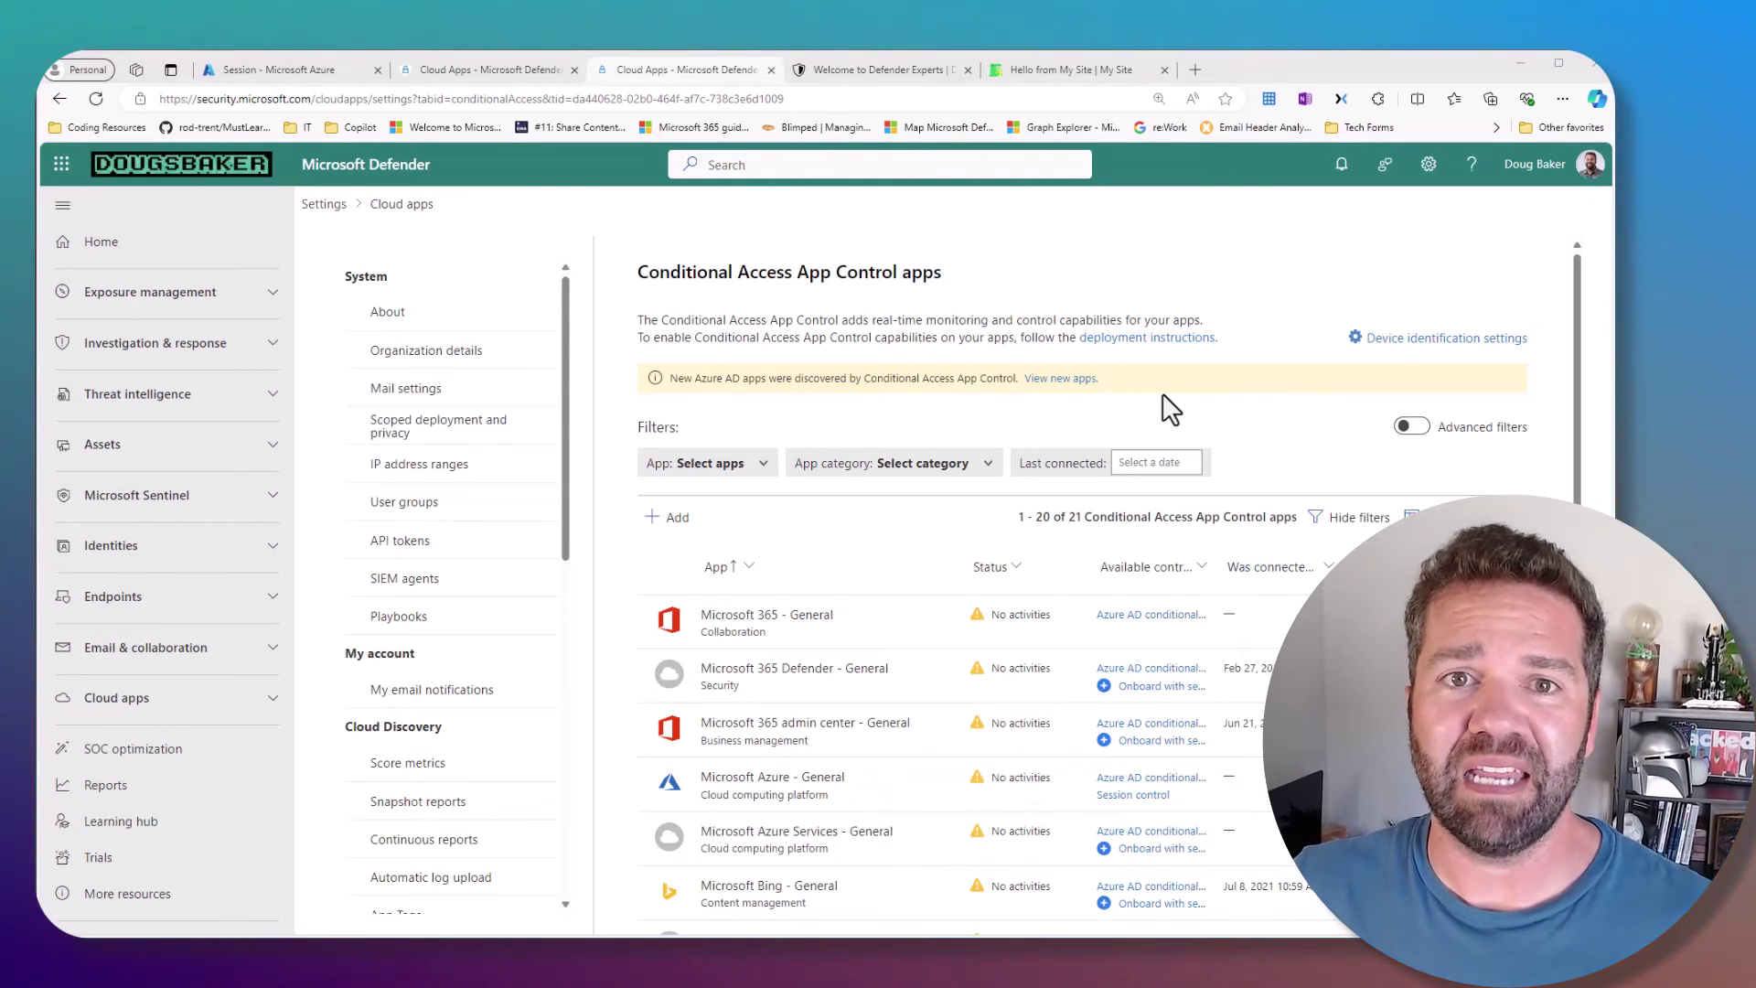
click(1045, 380)
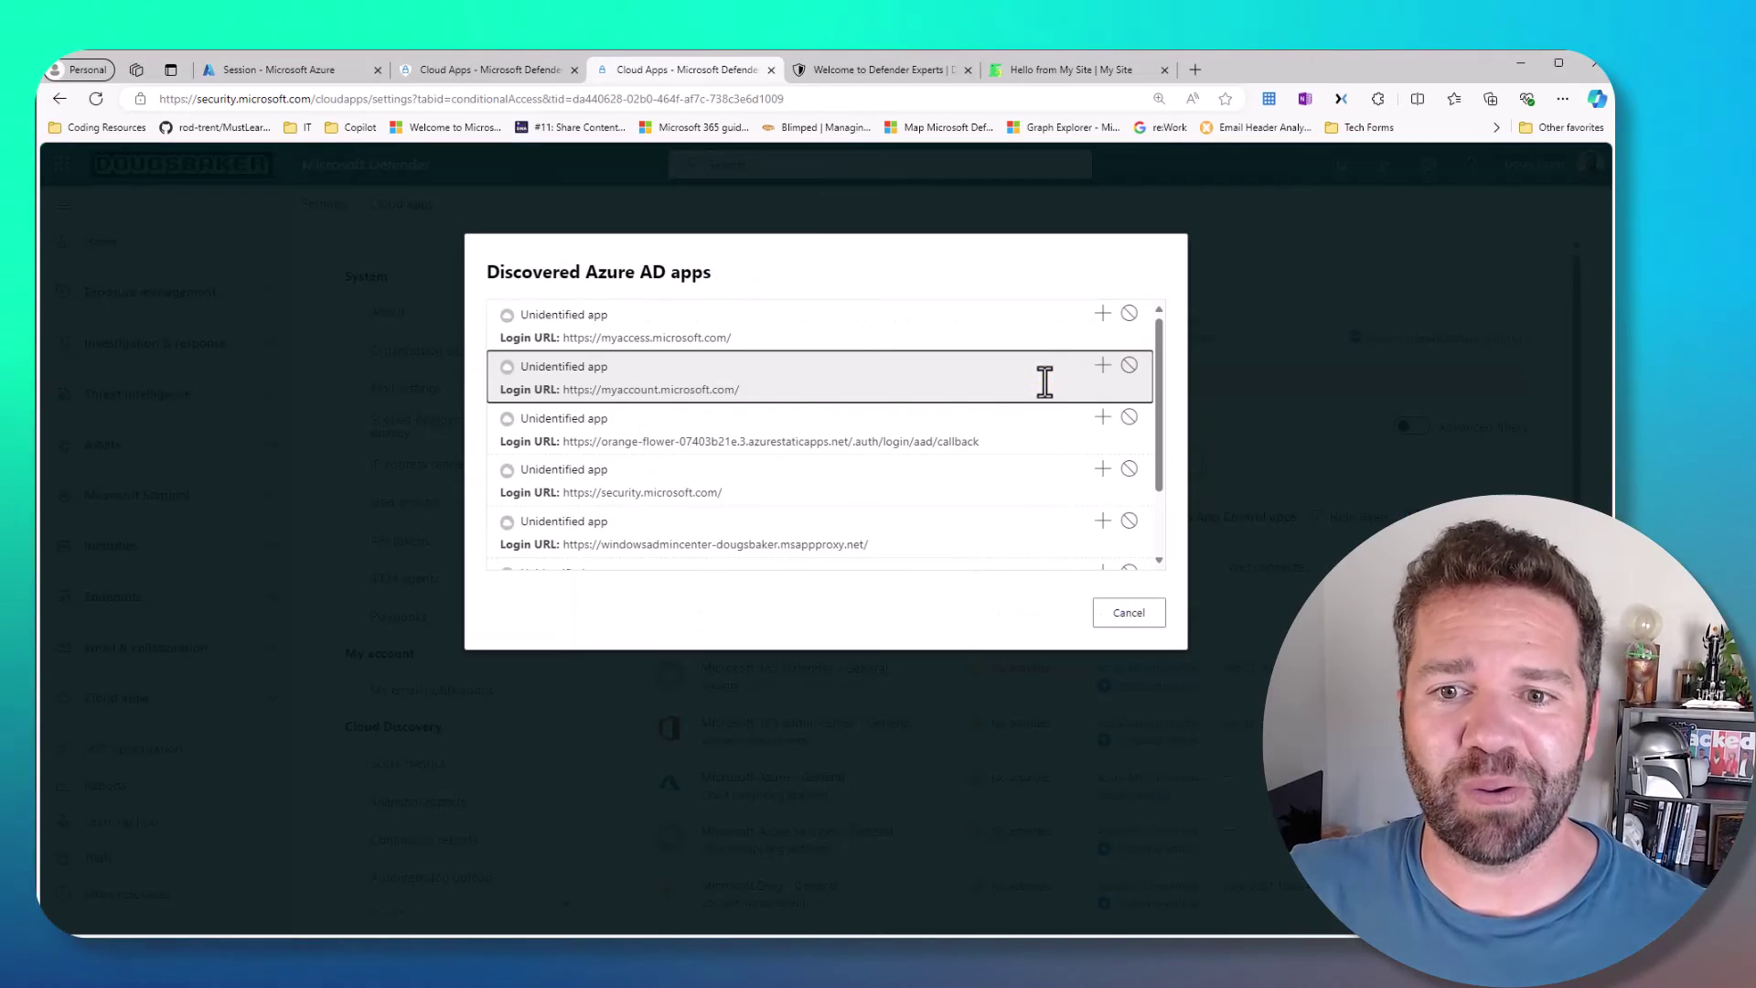
click(1144, 622)
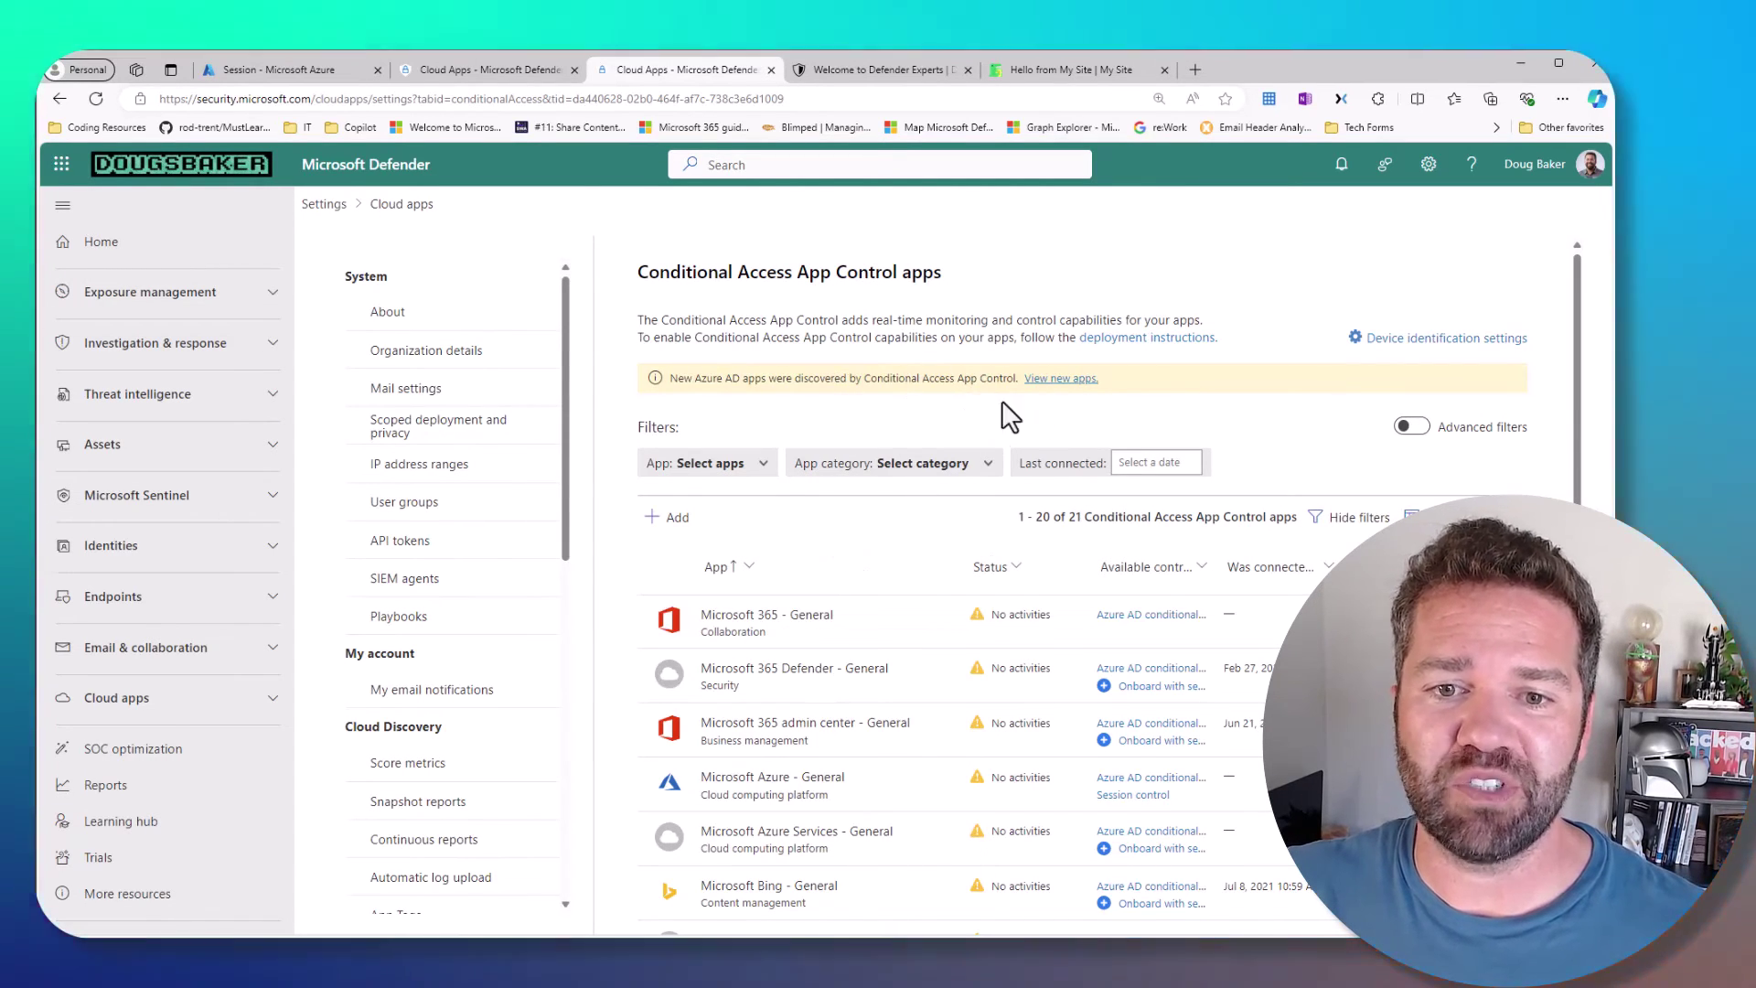
click(1070, 379)
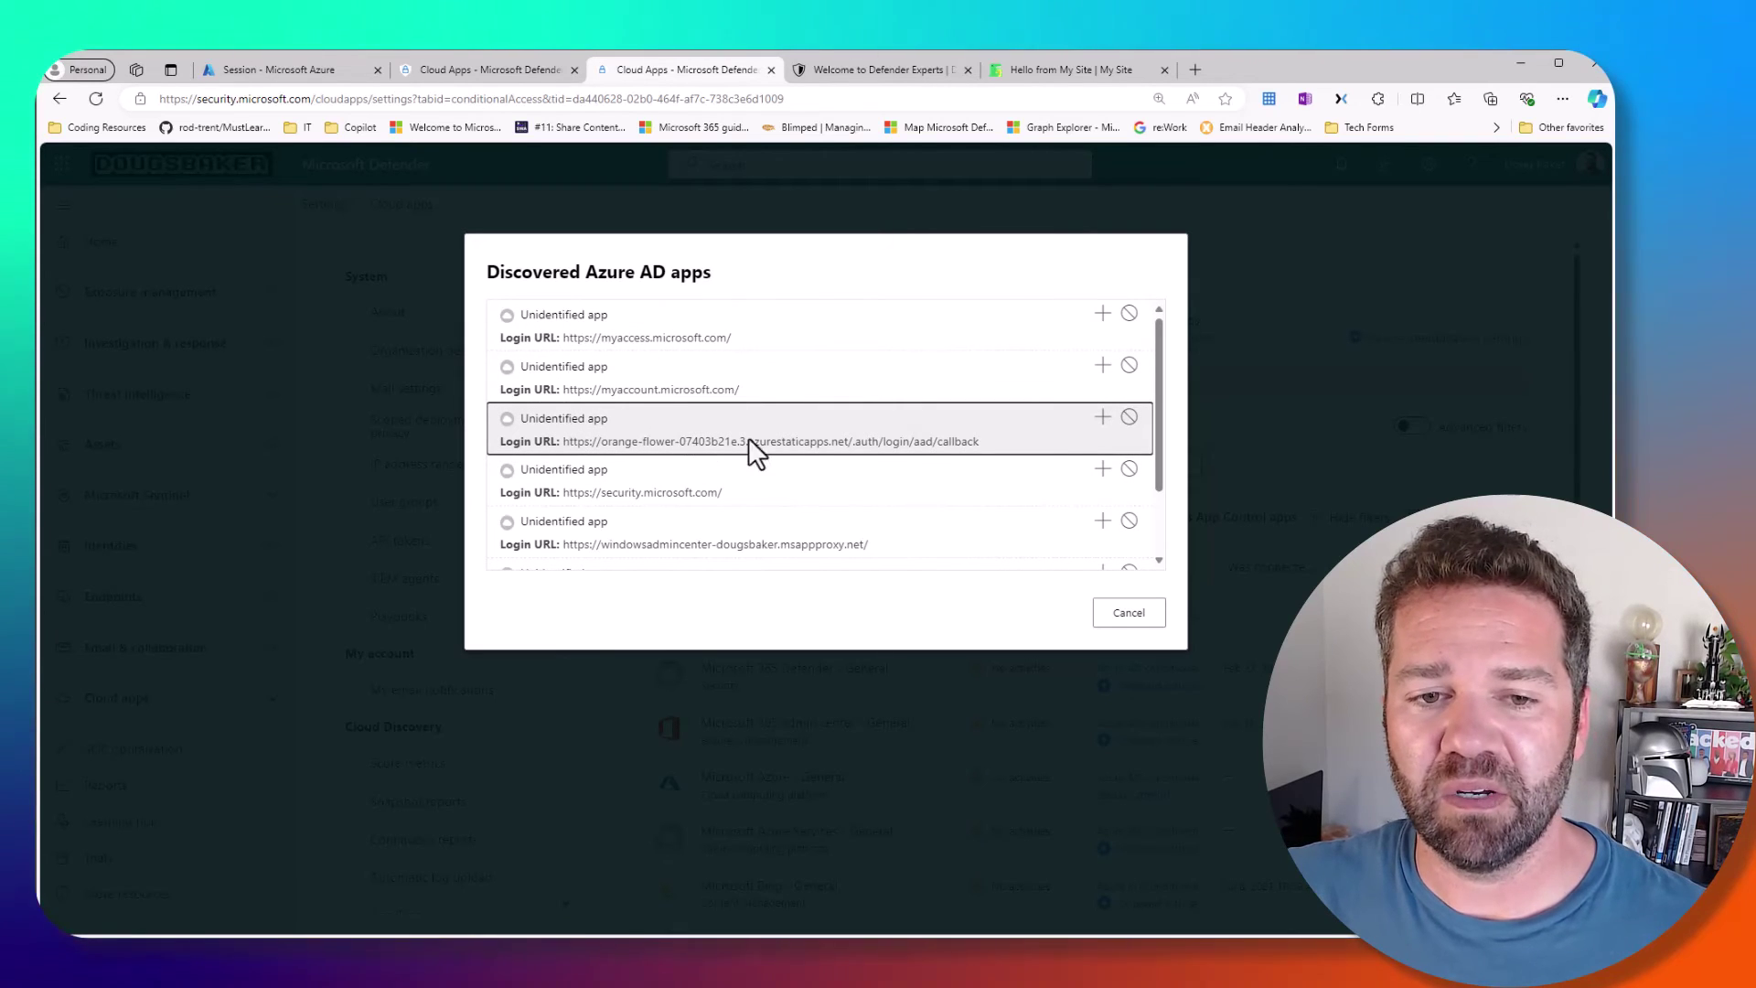
click(1103, 423)
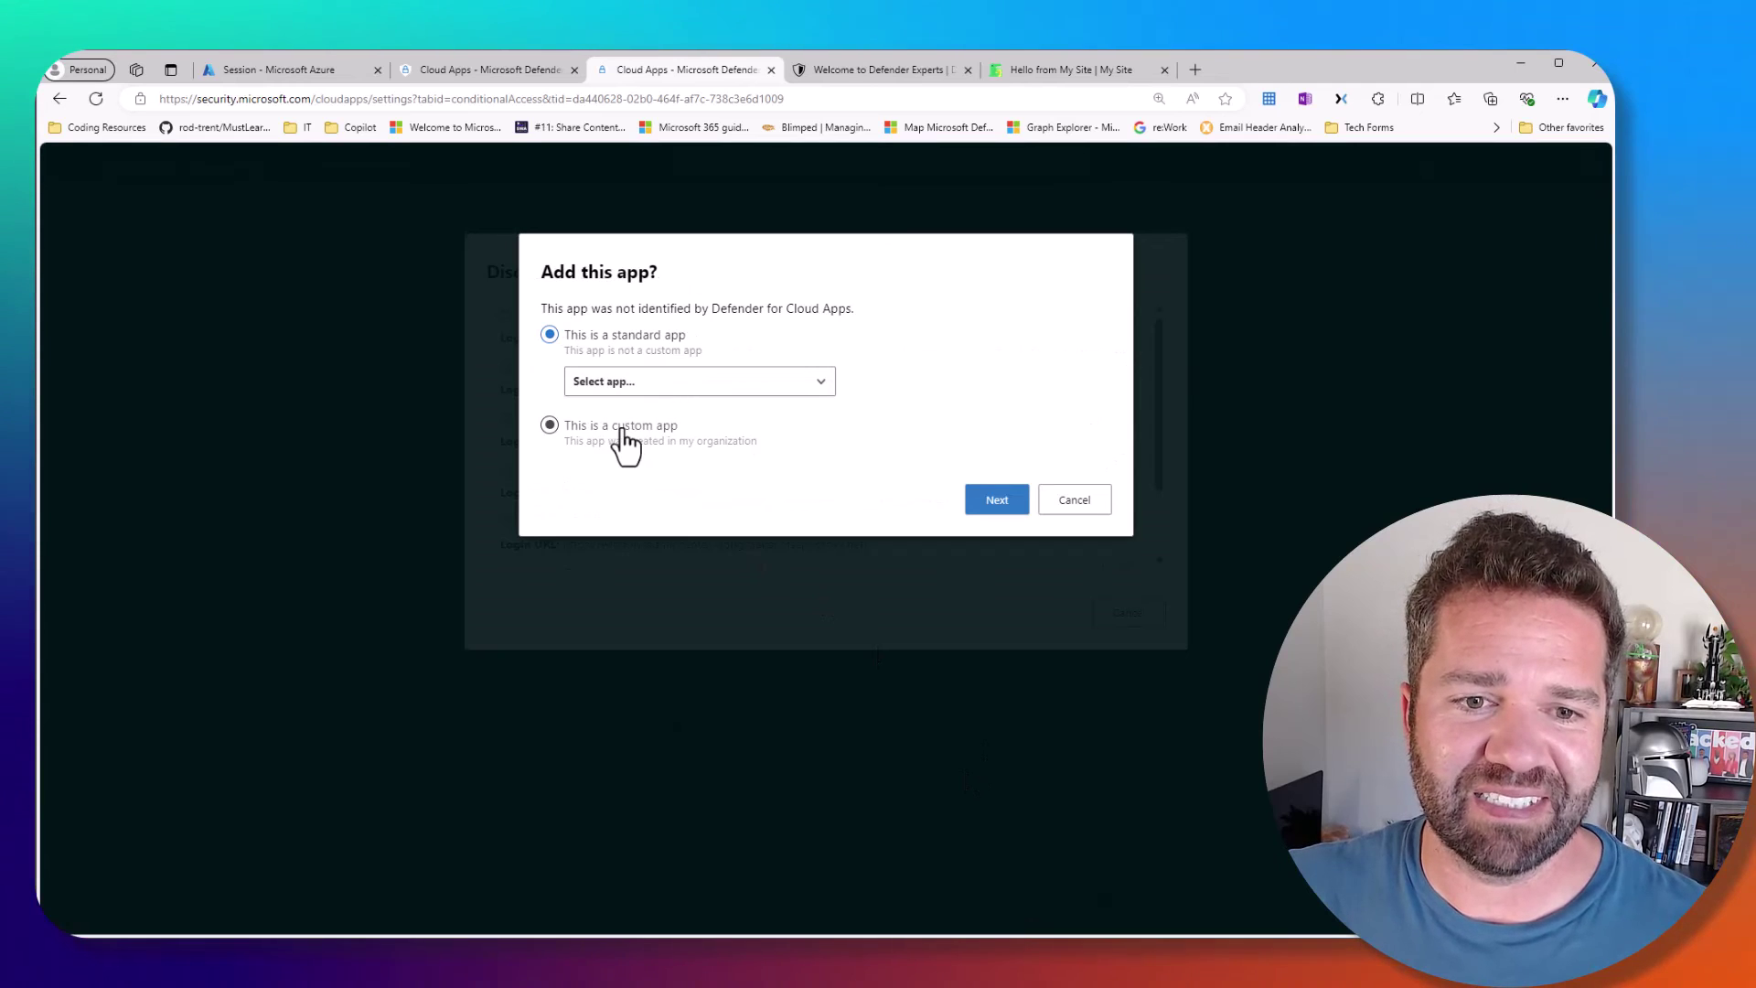
- Define a custom in-house app named 'YouTube Test App' in the Business intelligence category
click(677, 393)
click(940, 395)
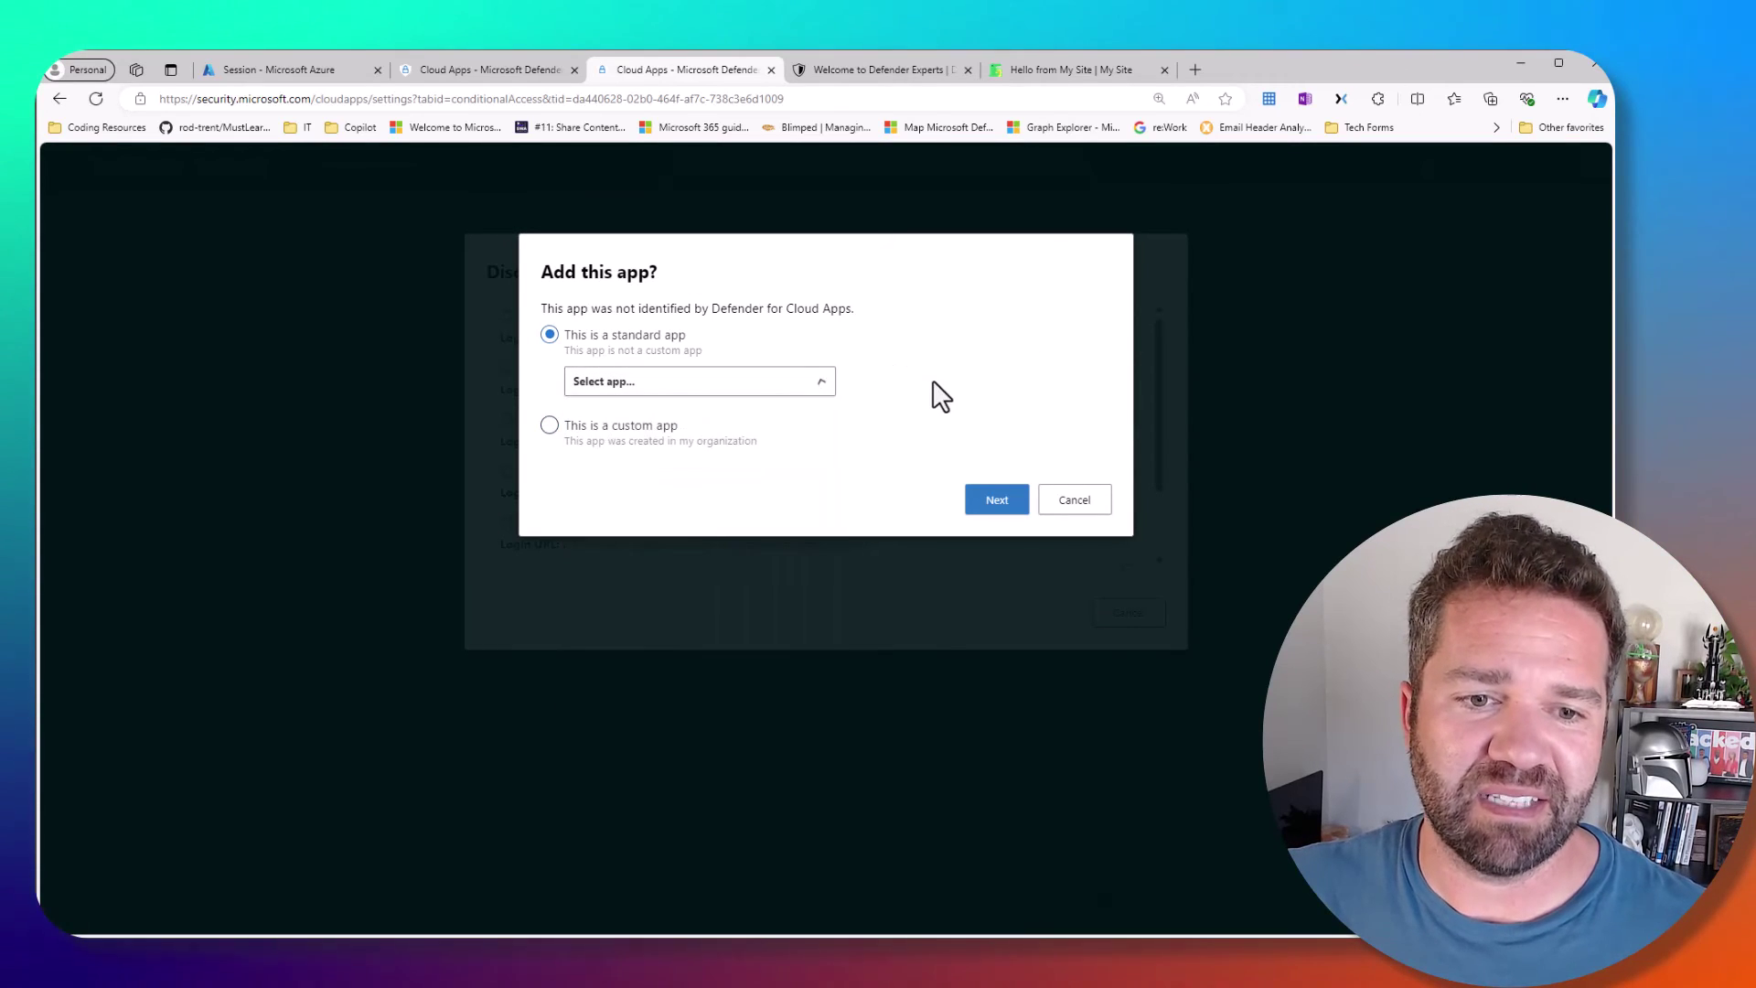
click(997, 501)
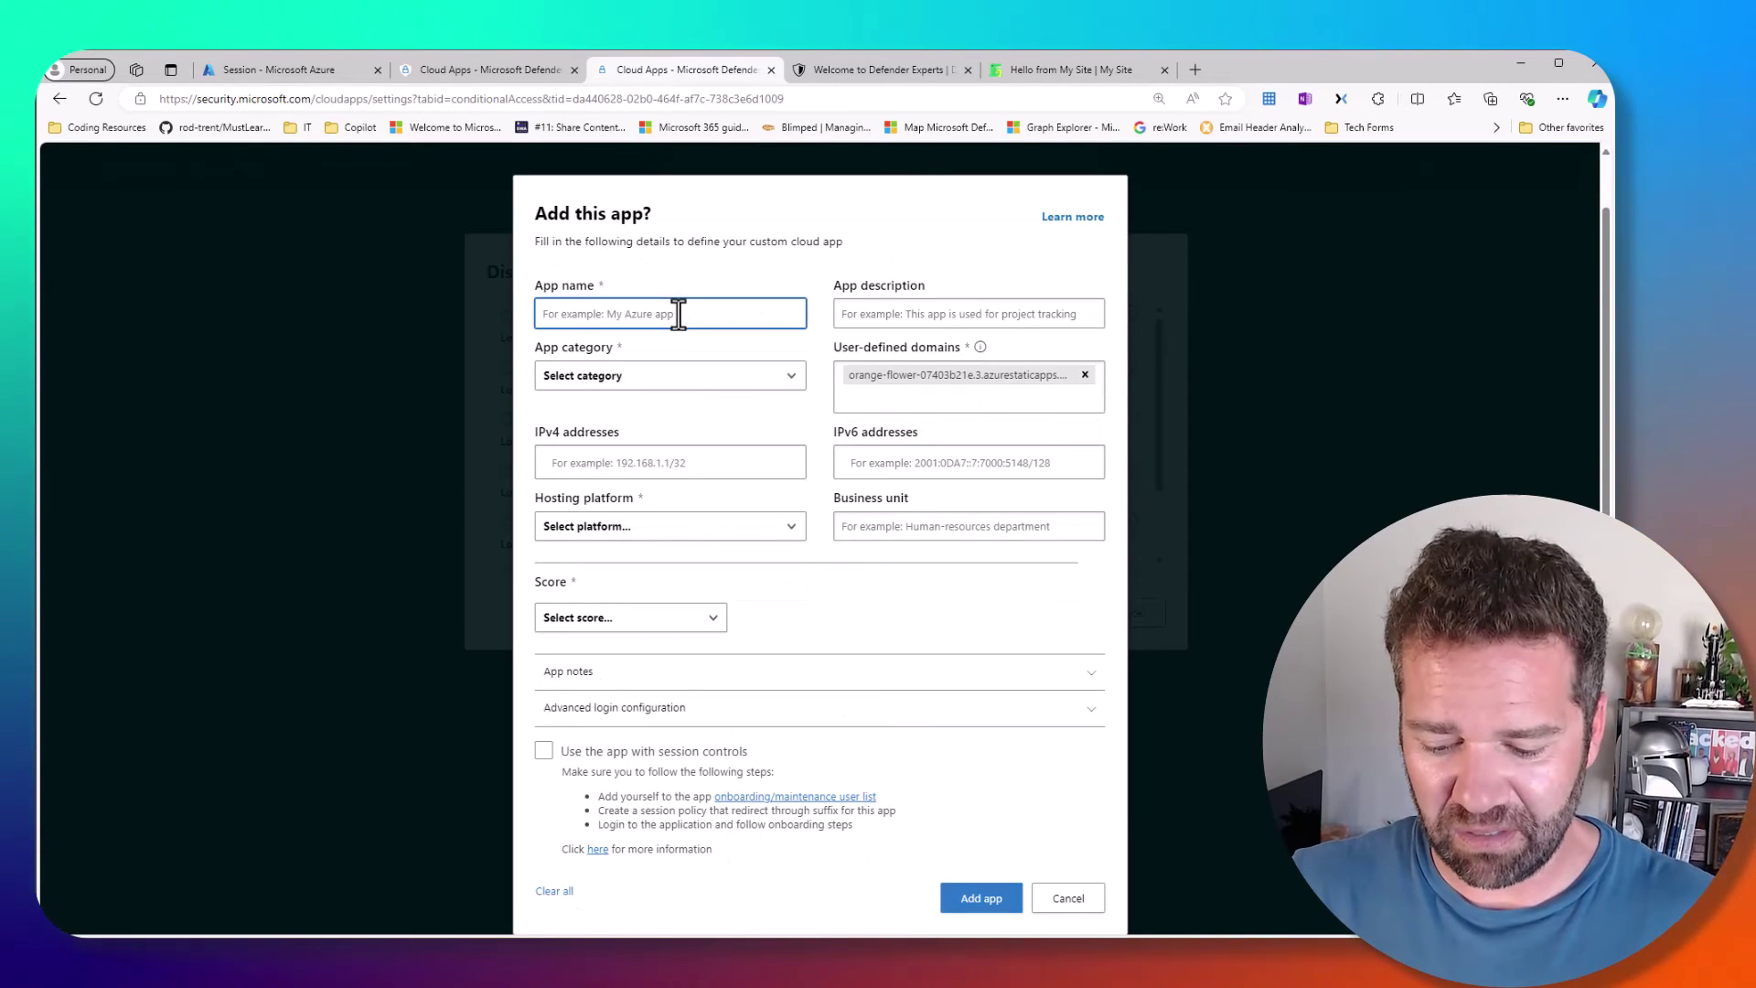
text(You)
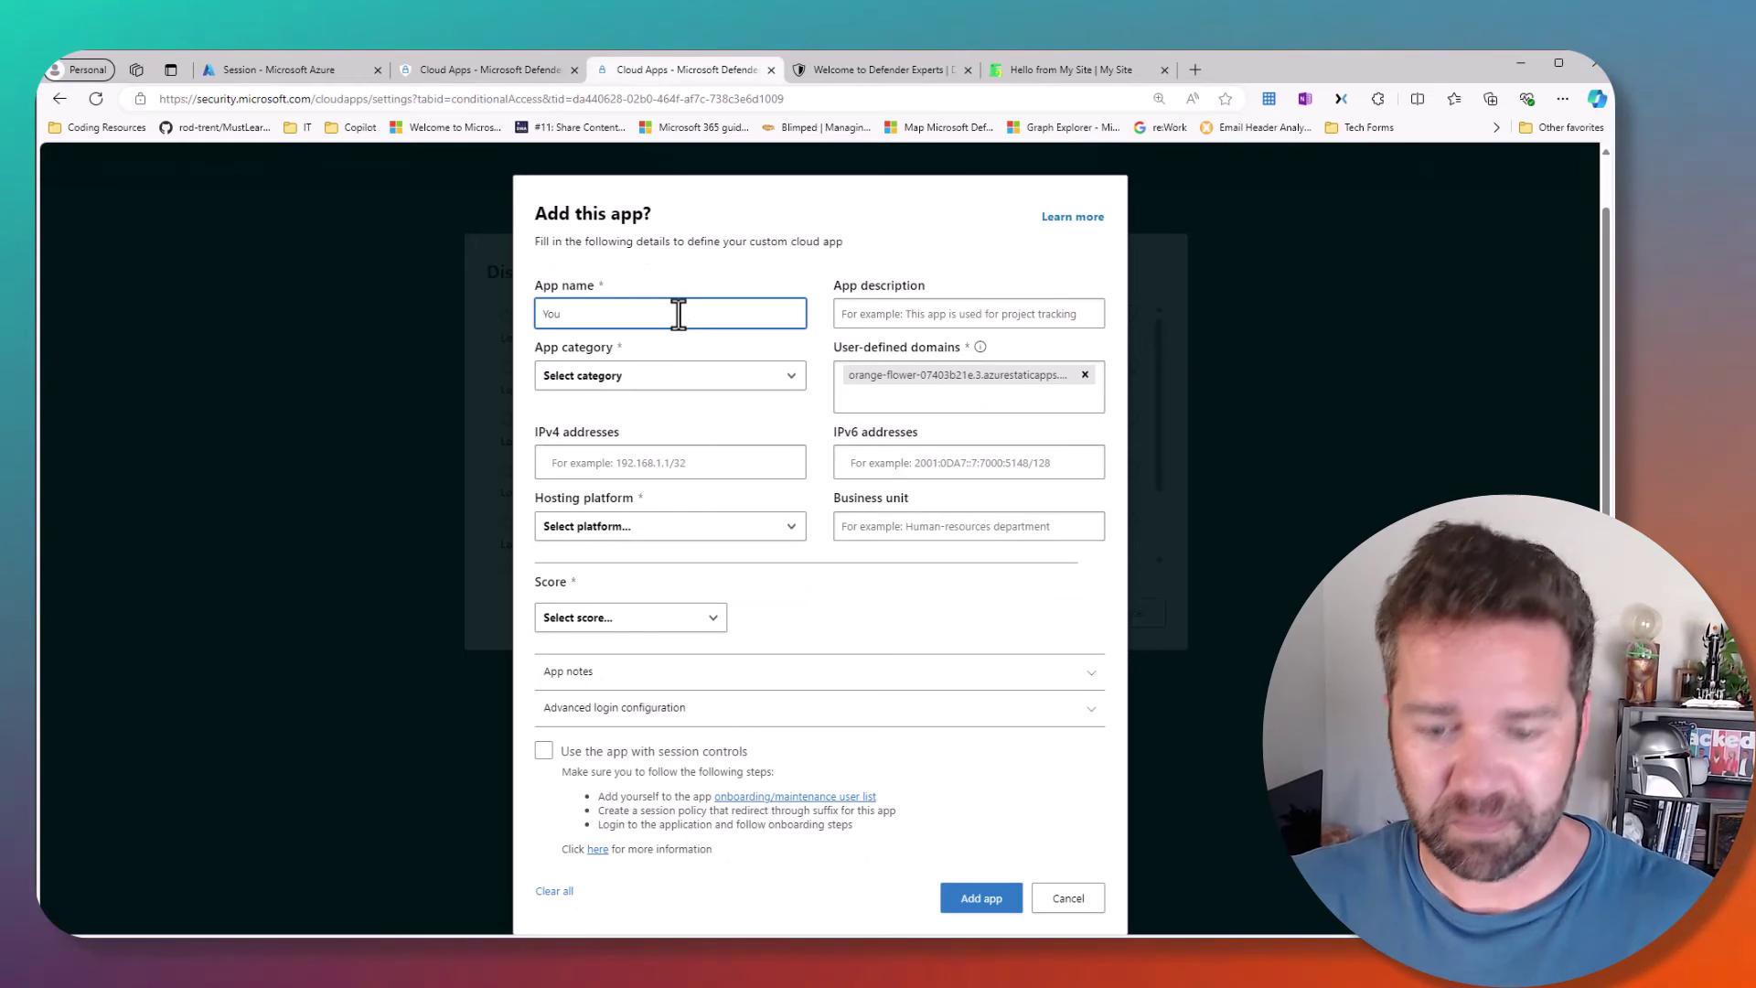
text(Tube Test App)
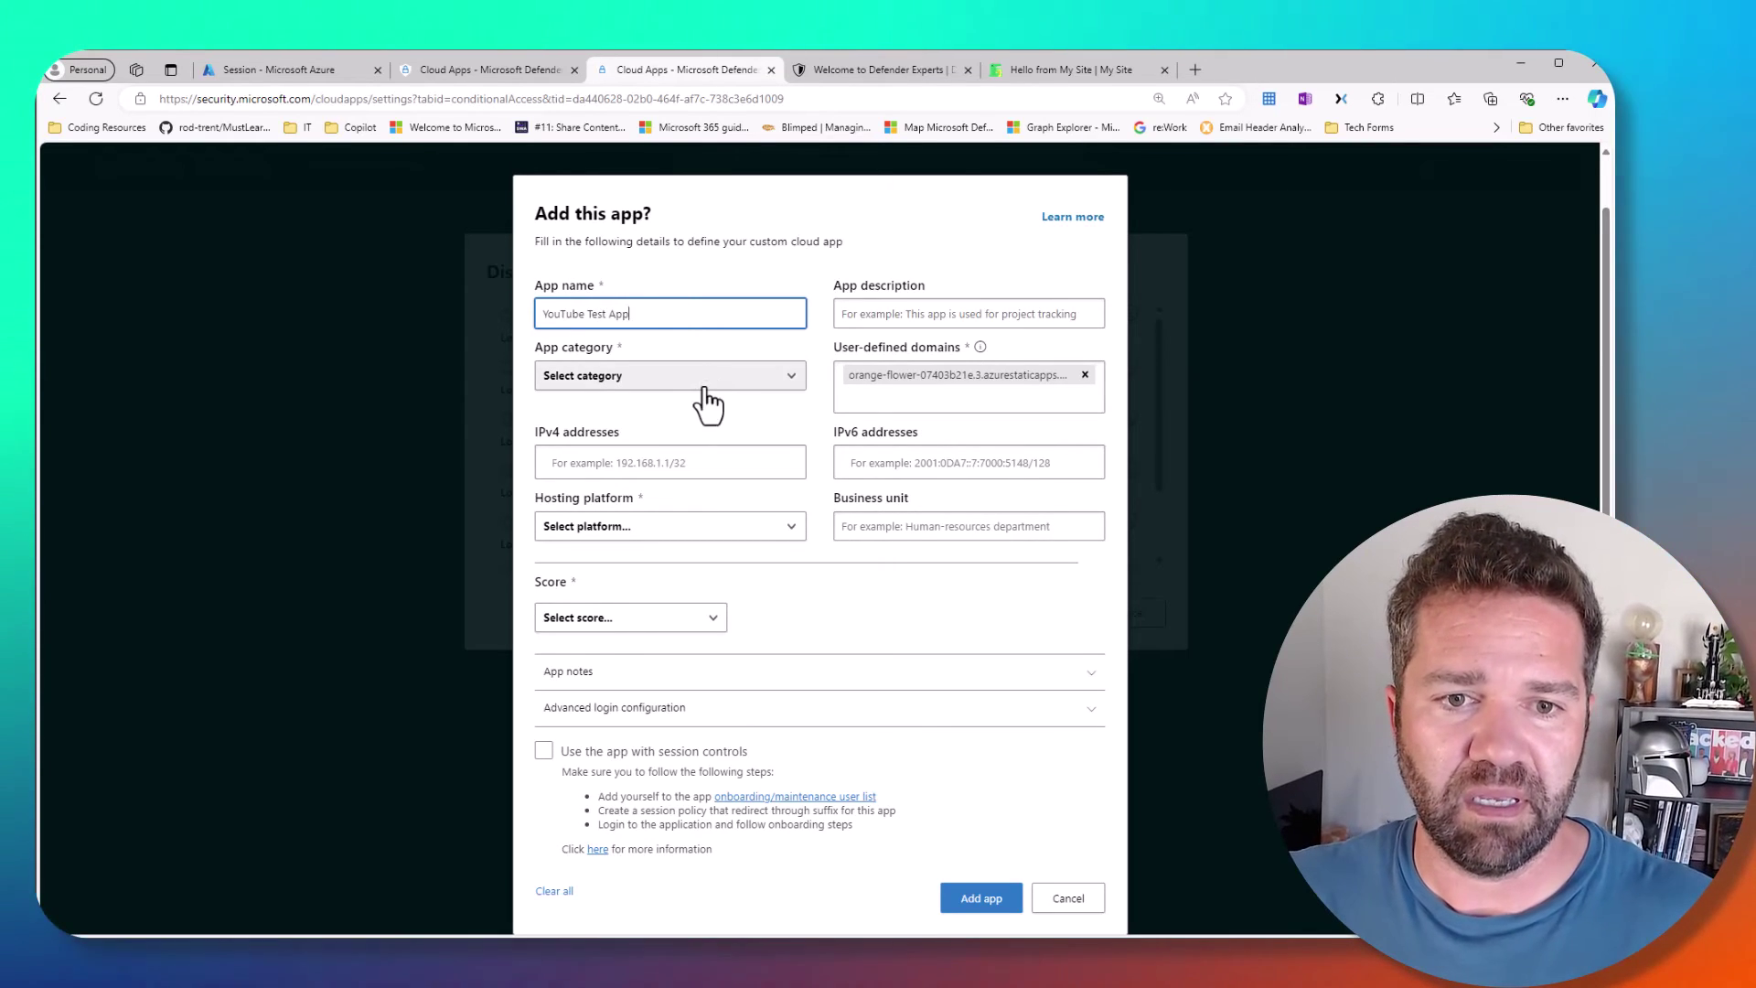
click(705, 389)
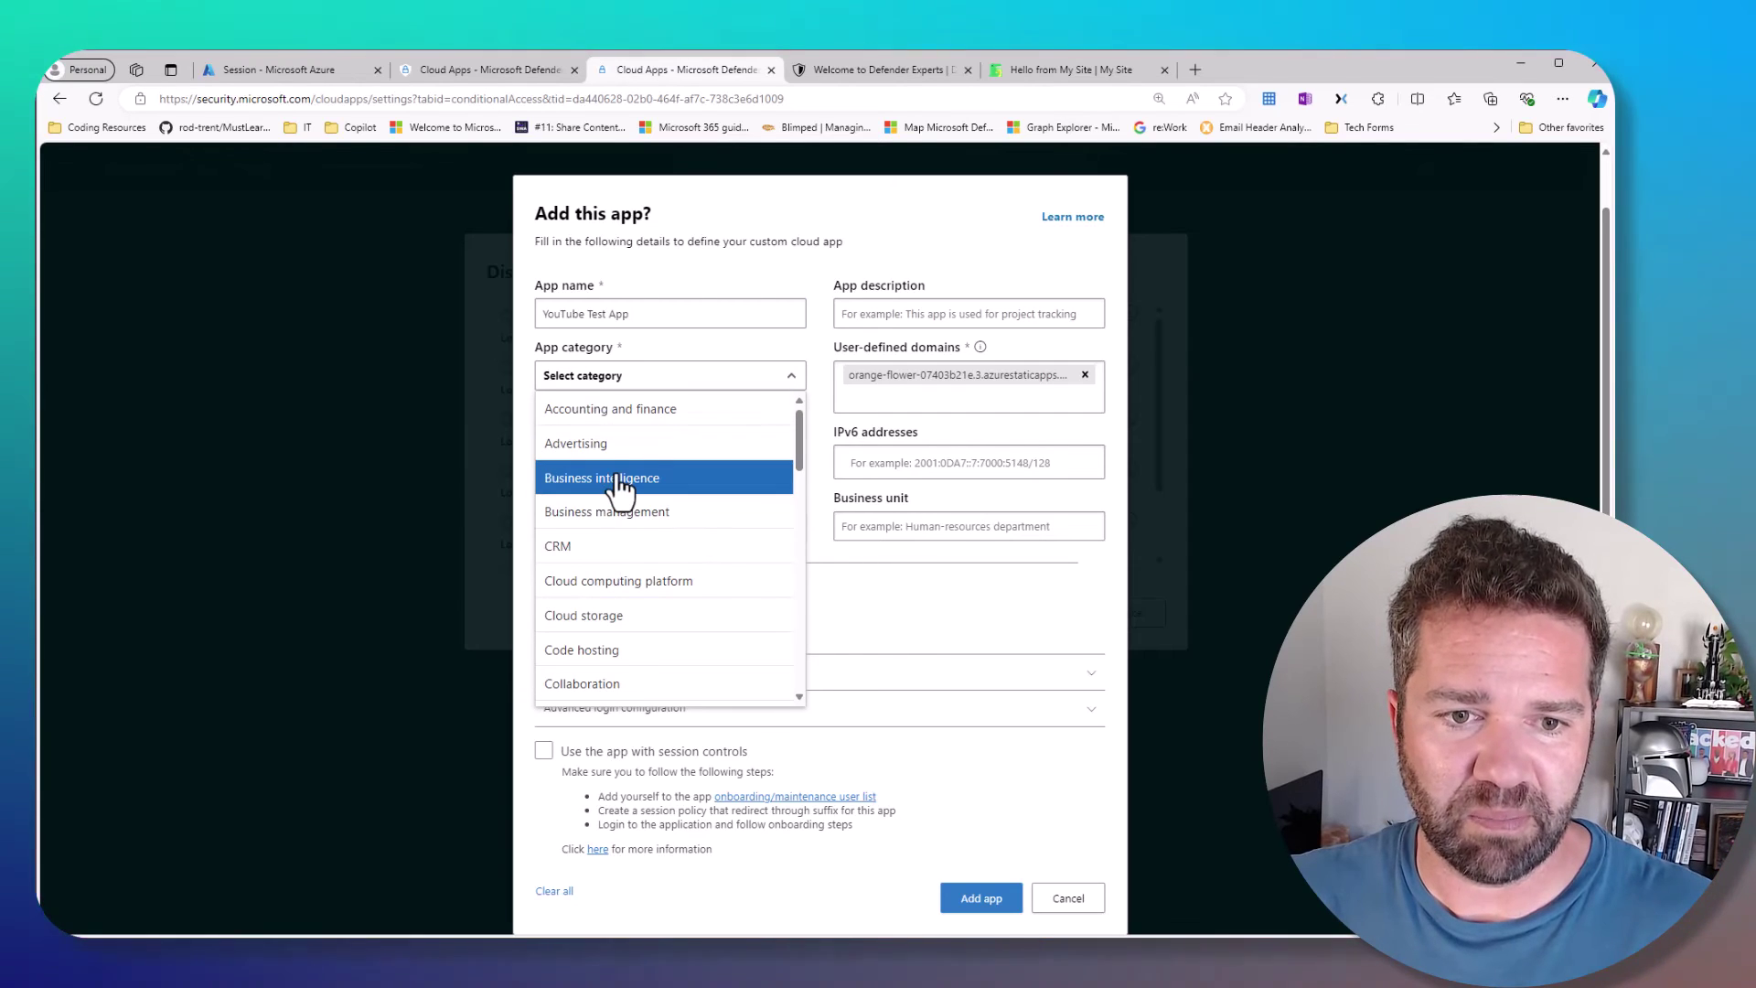
click(622, 486)
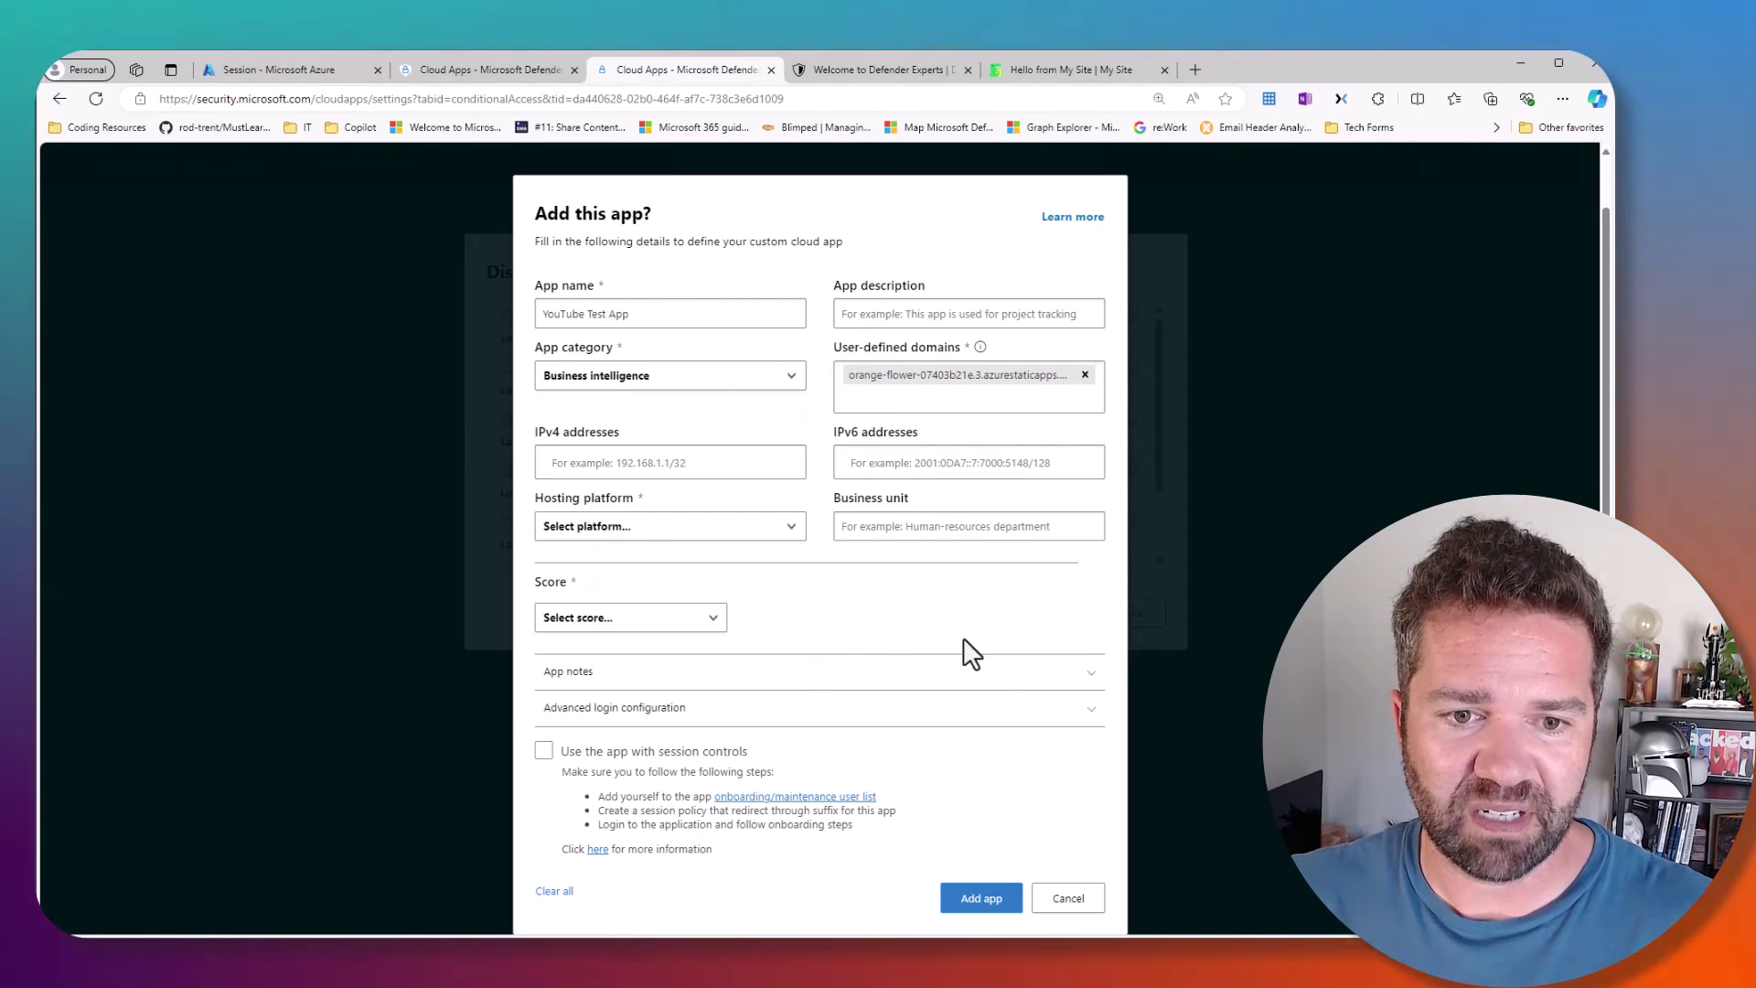
click(585, 617)
click(843, 628)
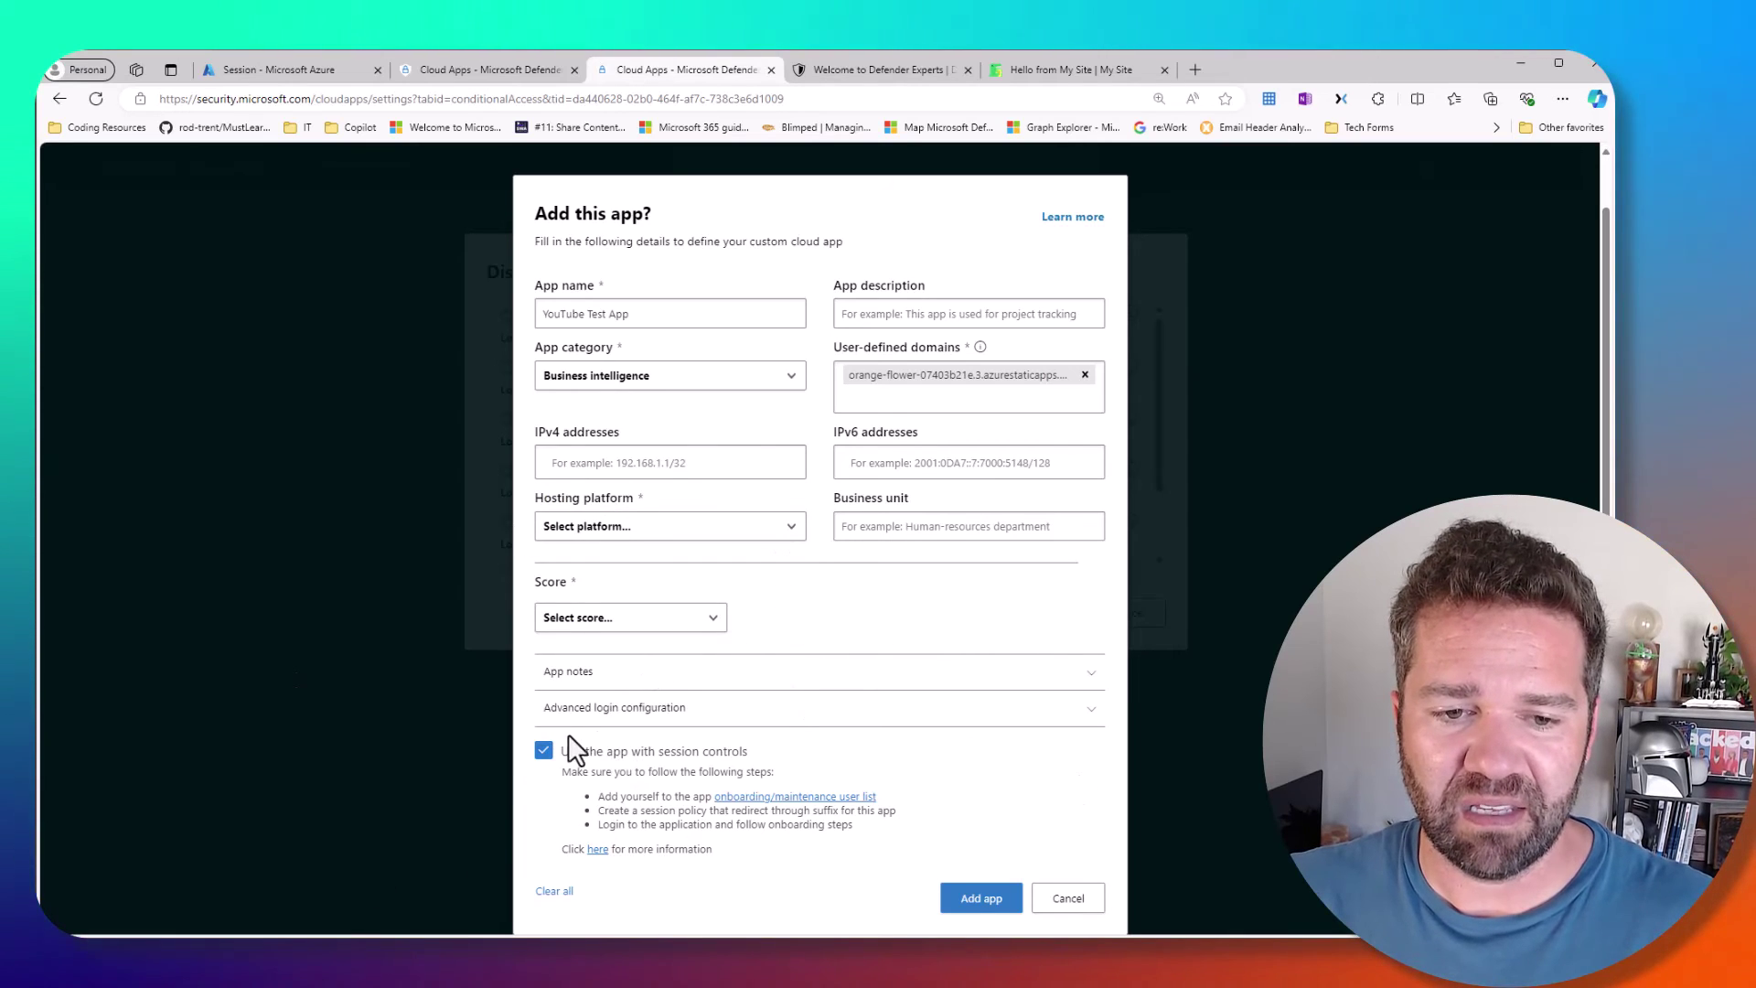
- Enable session controls, require a second login under advanced login settings, and submit the app
click(543, 750)
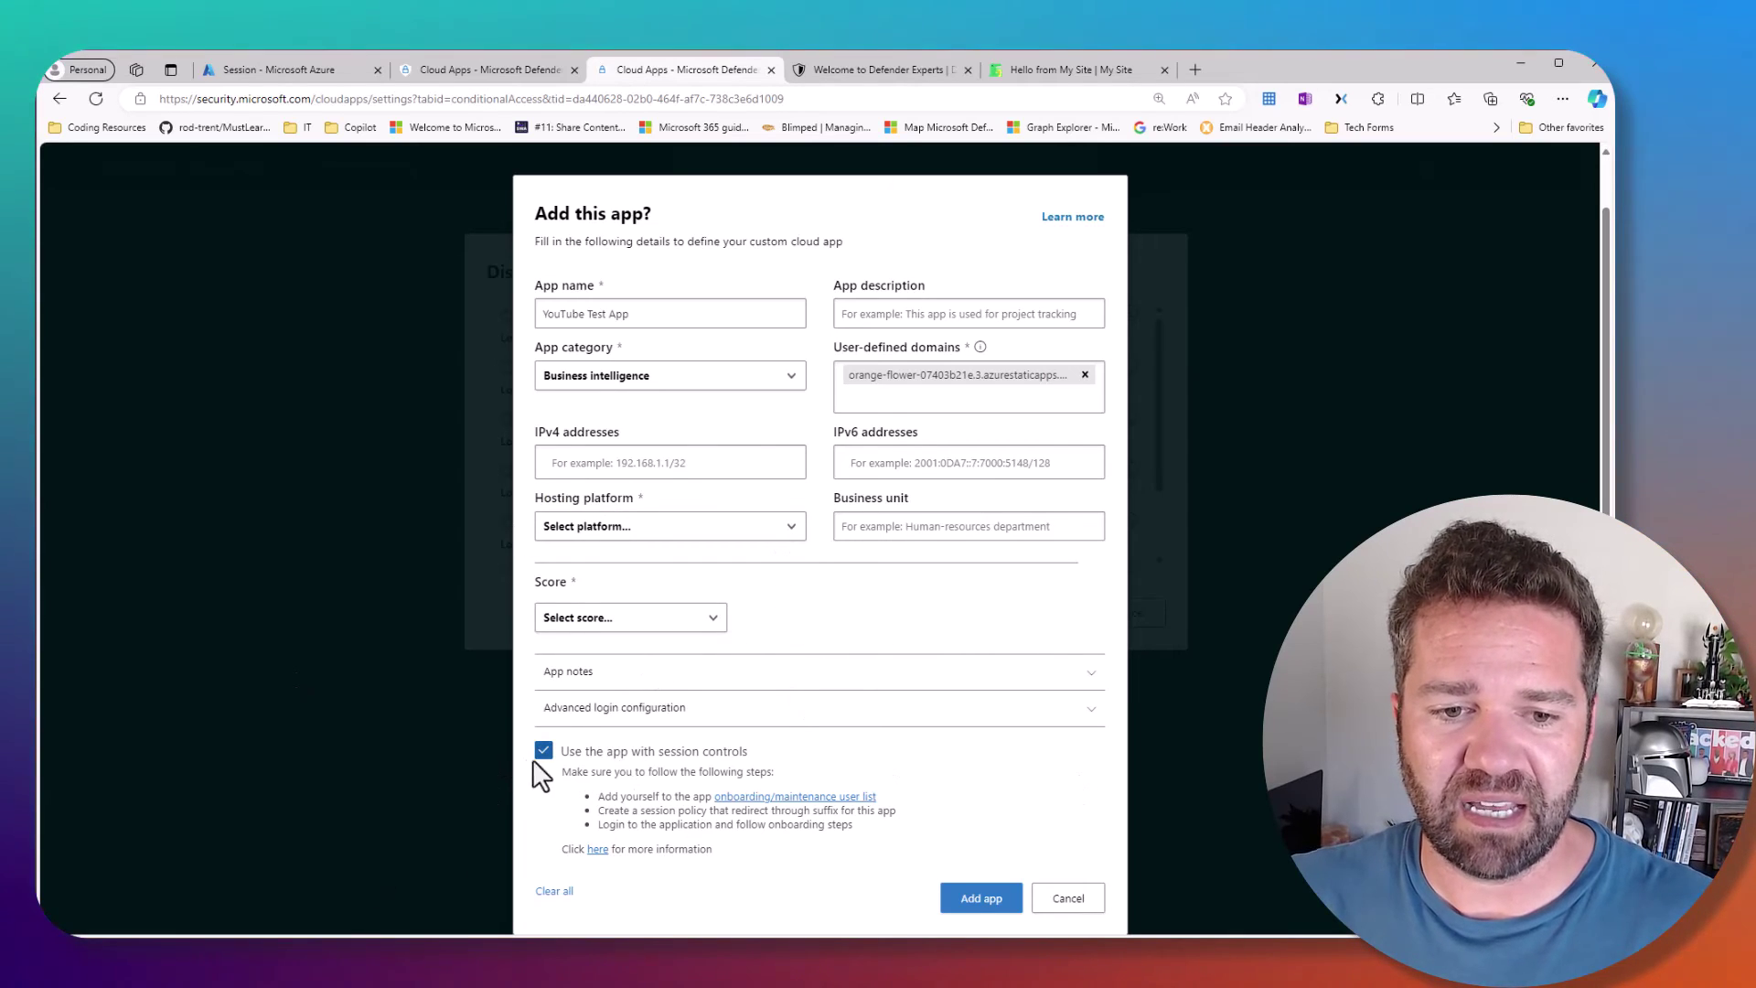
click(652, 718)
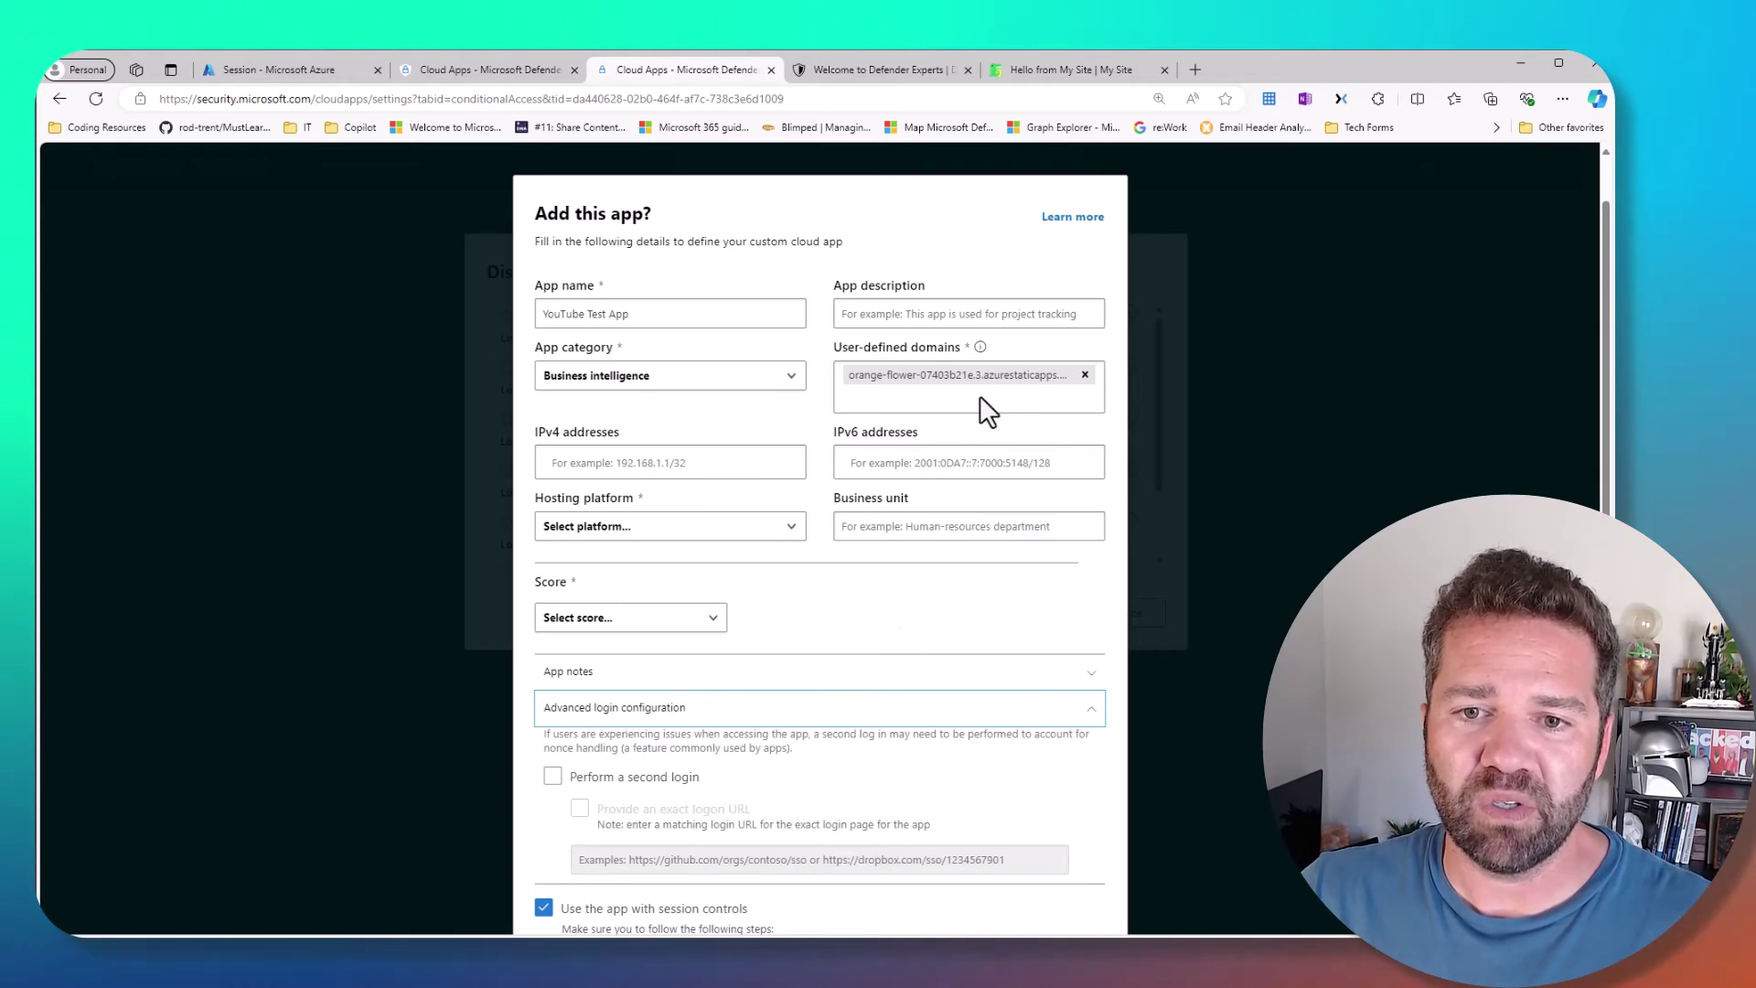
click(603, 784)
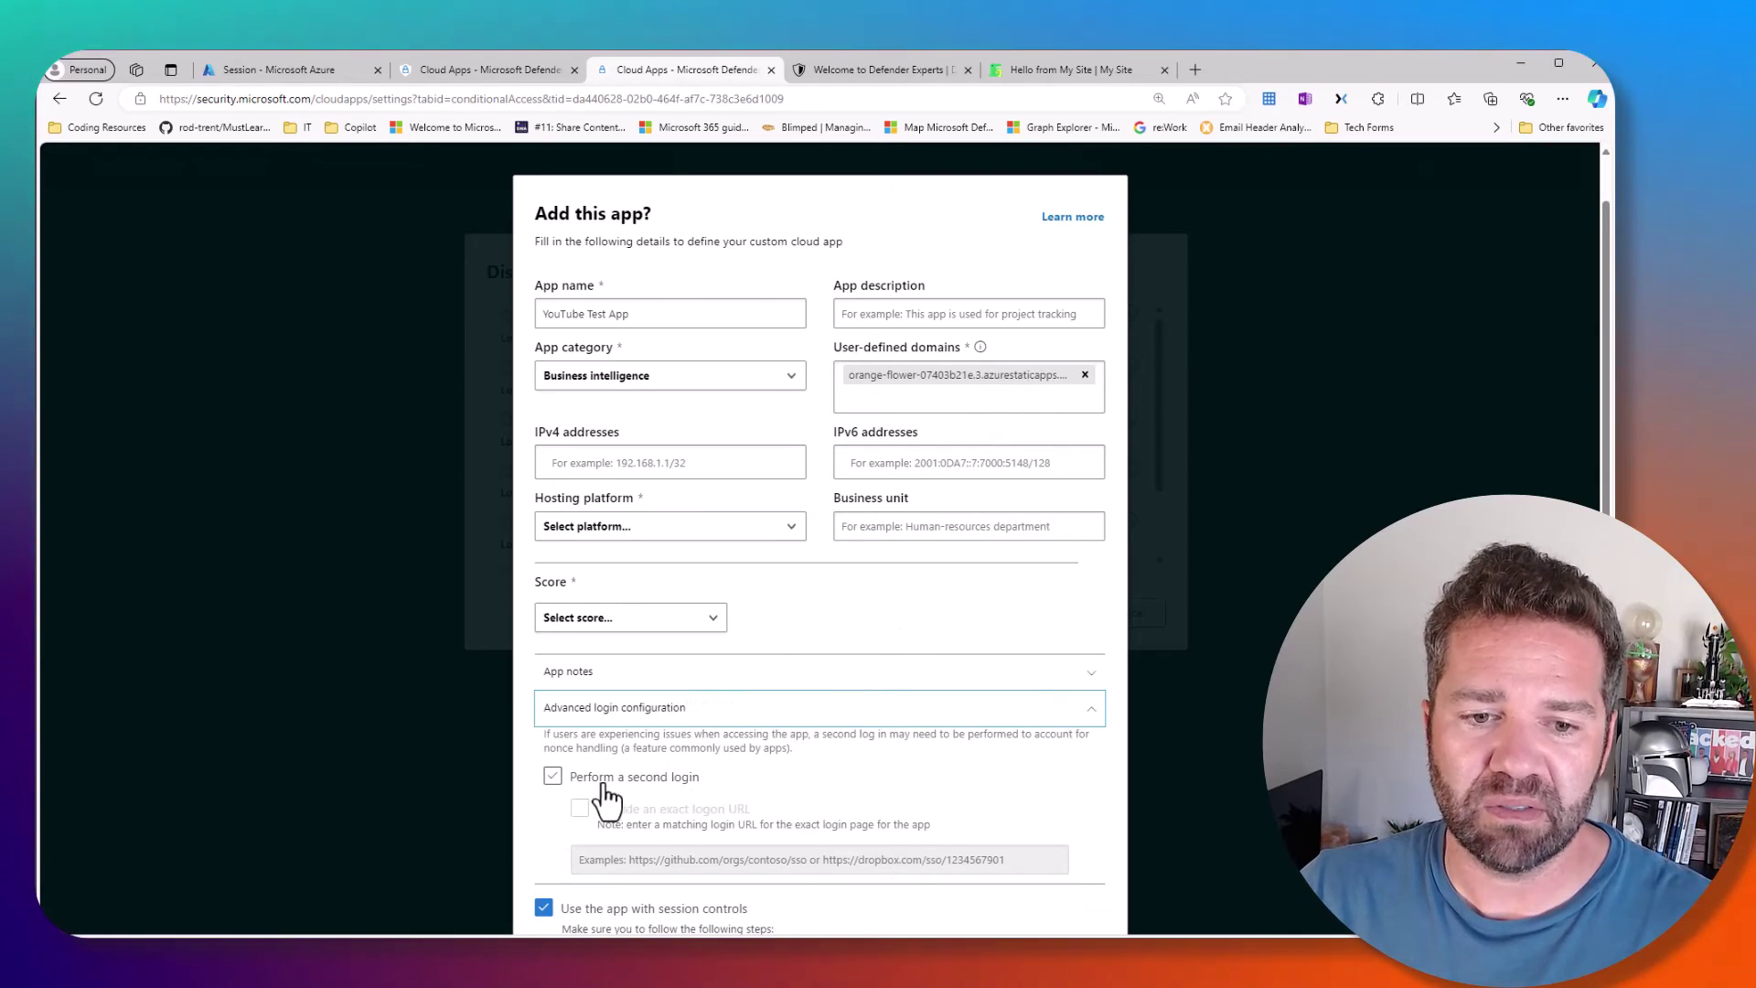
click(631, 675)
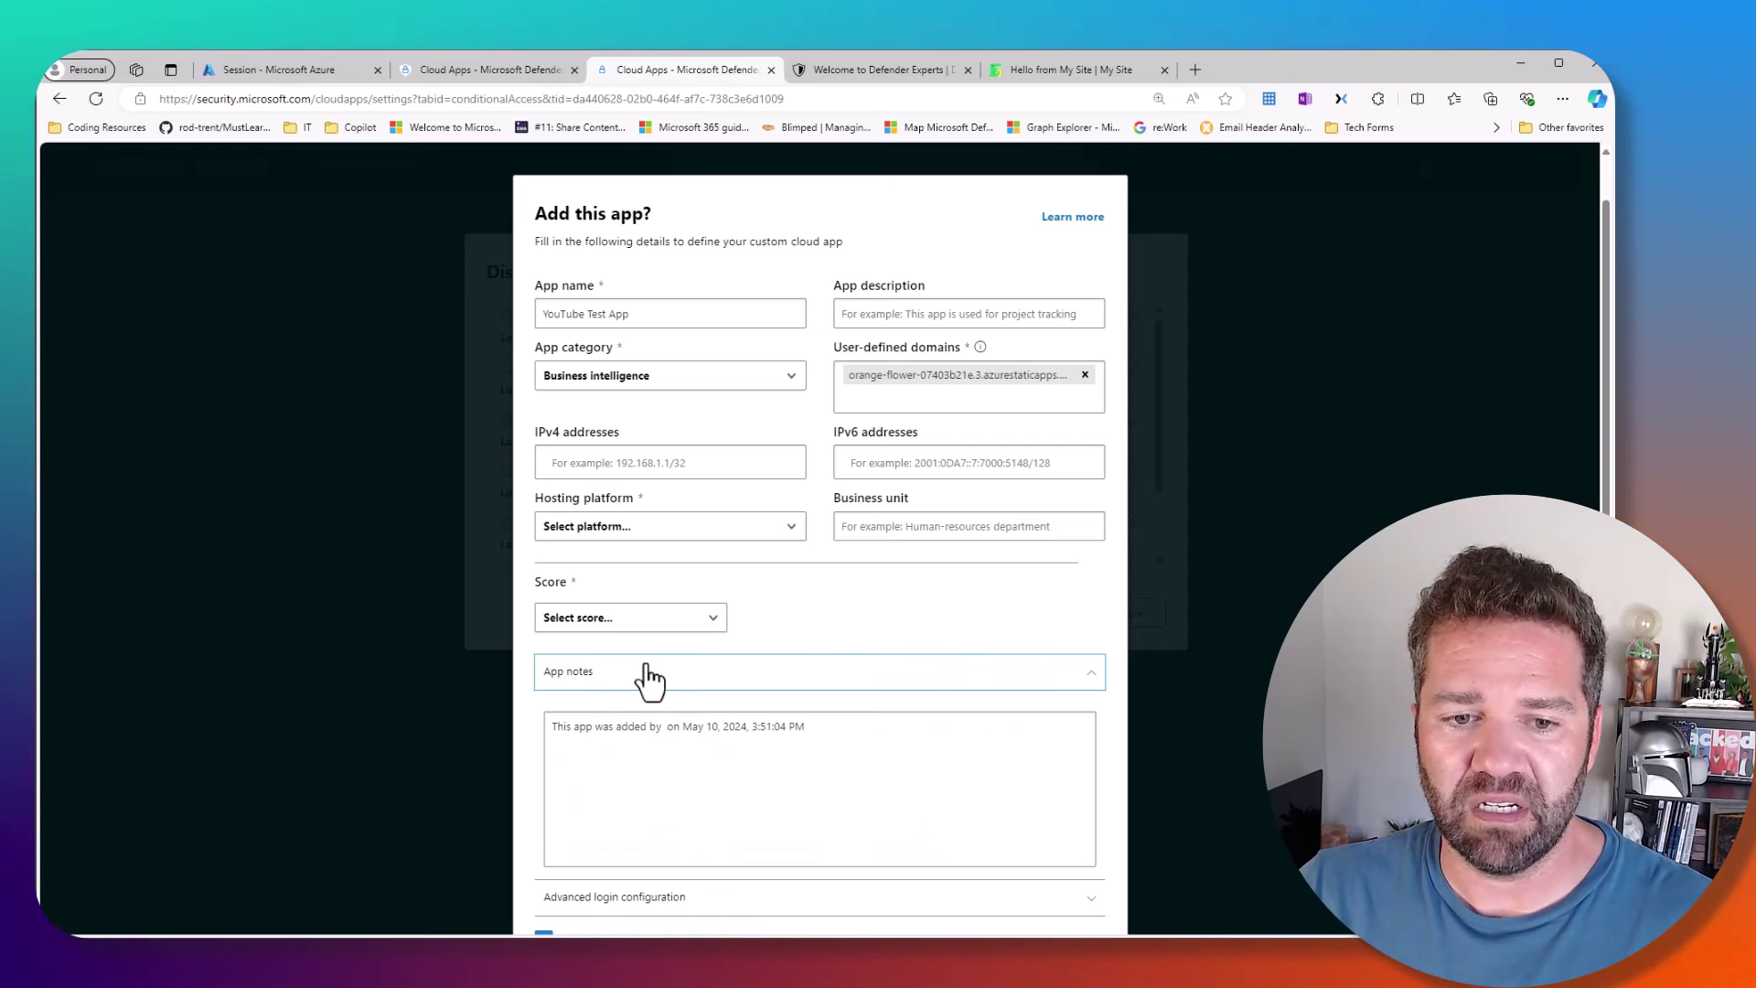
click(645, 673)
click(639, 711)
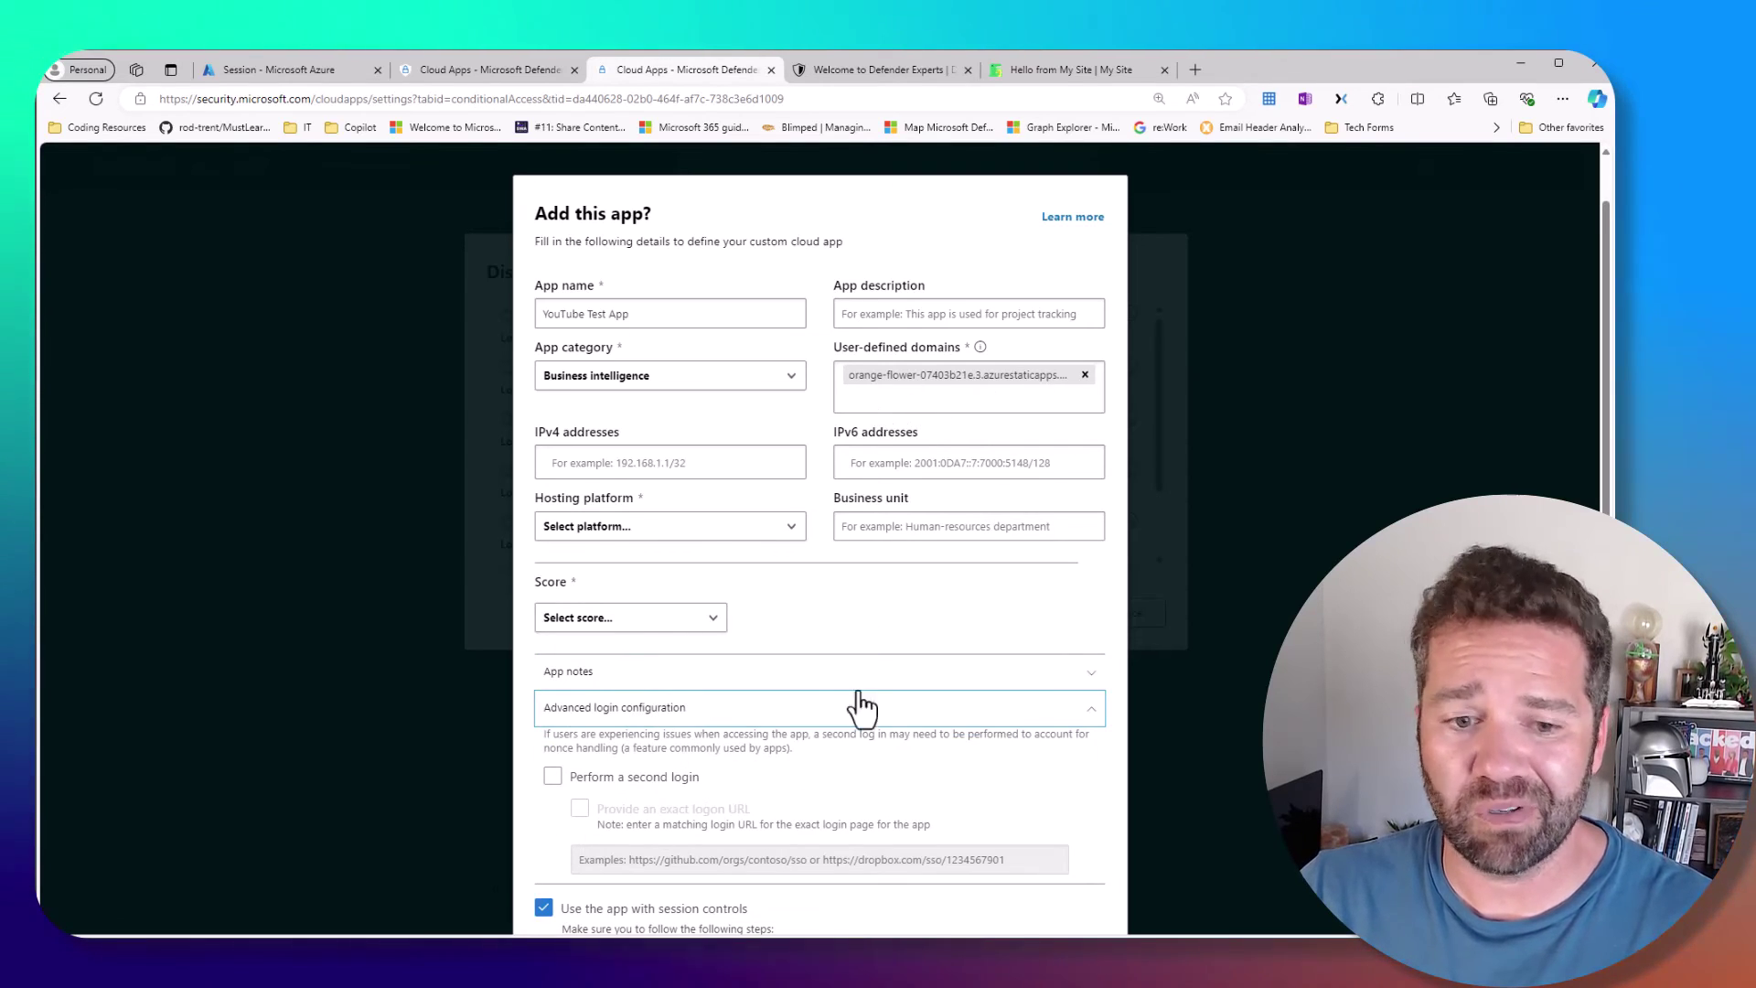
scroll(860, 712, down, 3)
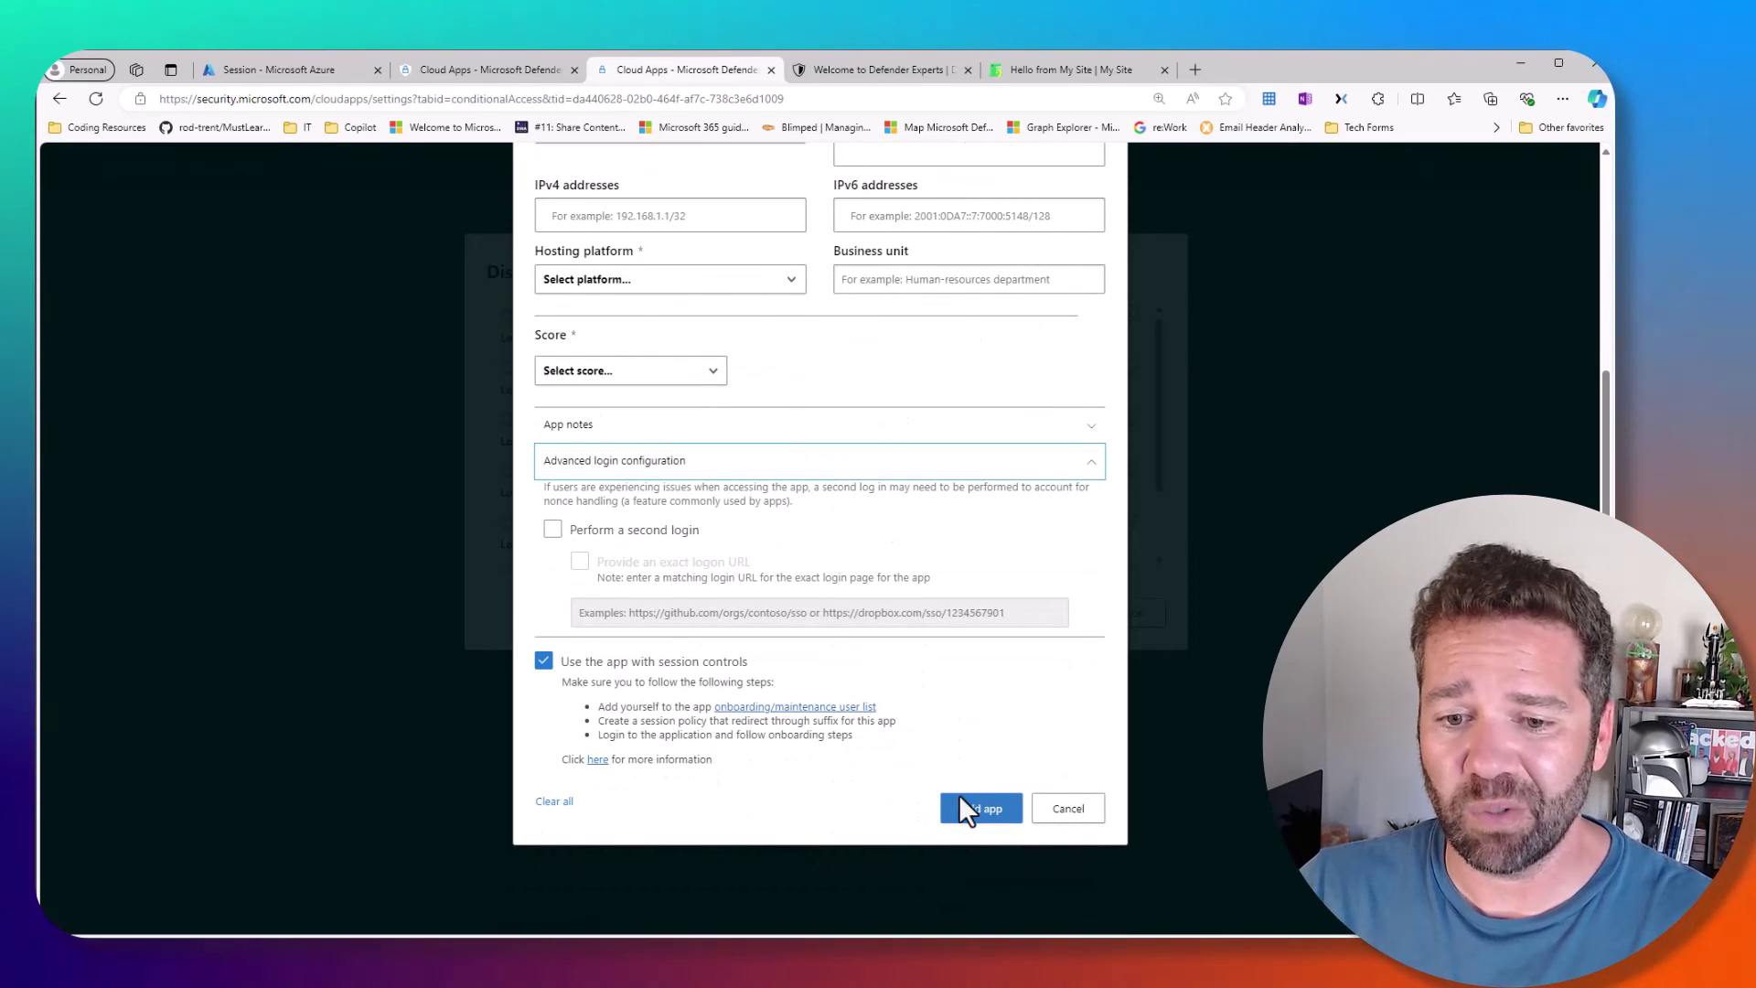
click(969, 814)
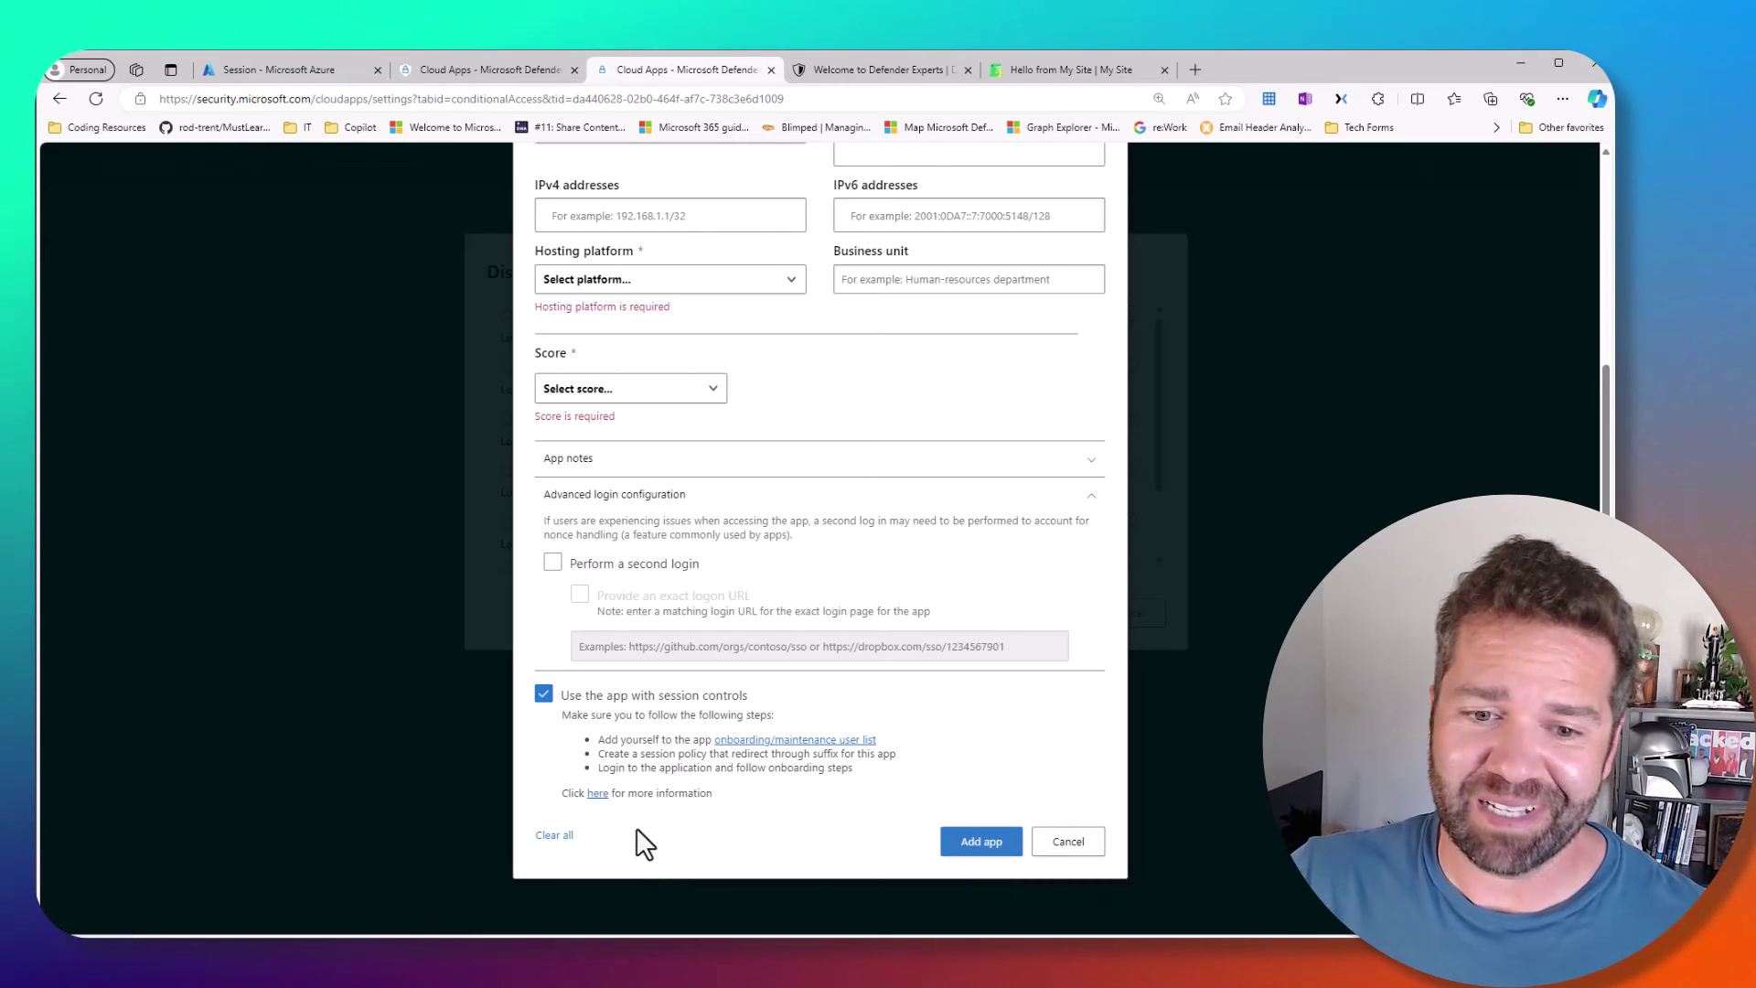
scroll(786, 851, up, 3)
- Set hosting platform Azure and score 10, add YouTube Test App, and dismiss the discovered apps list
click(622, 585)
click(611, 651)
click(622, 738)
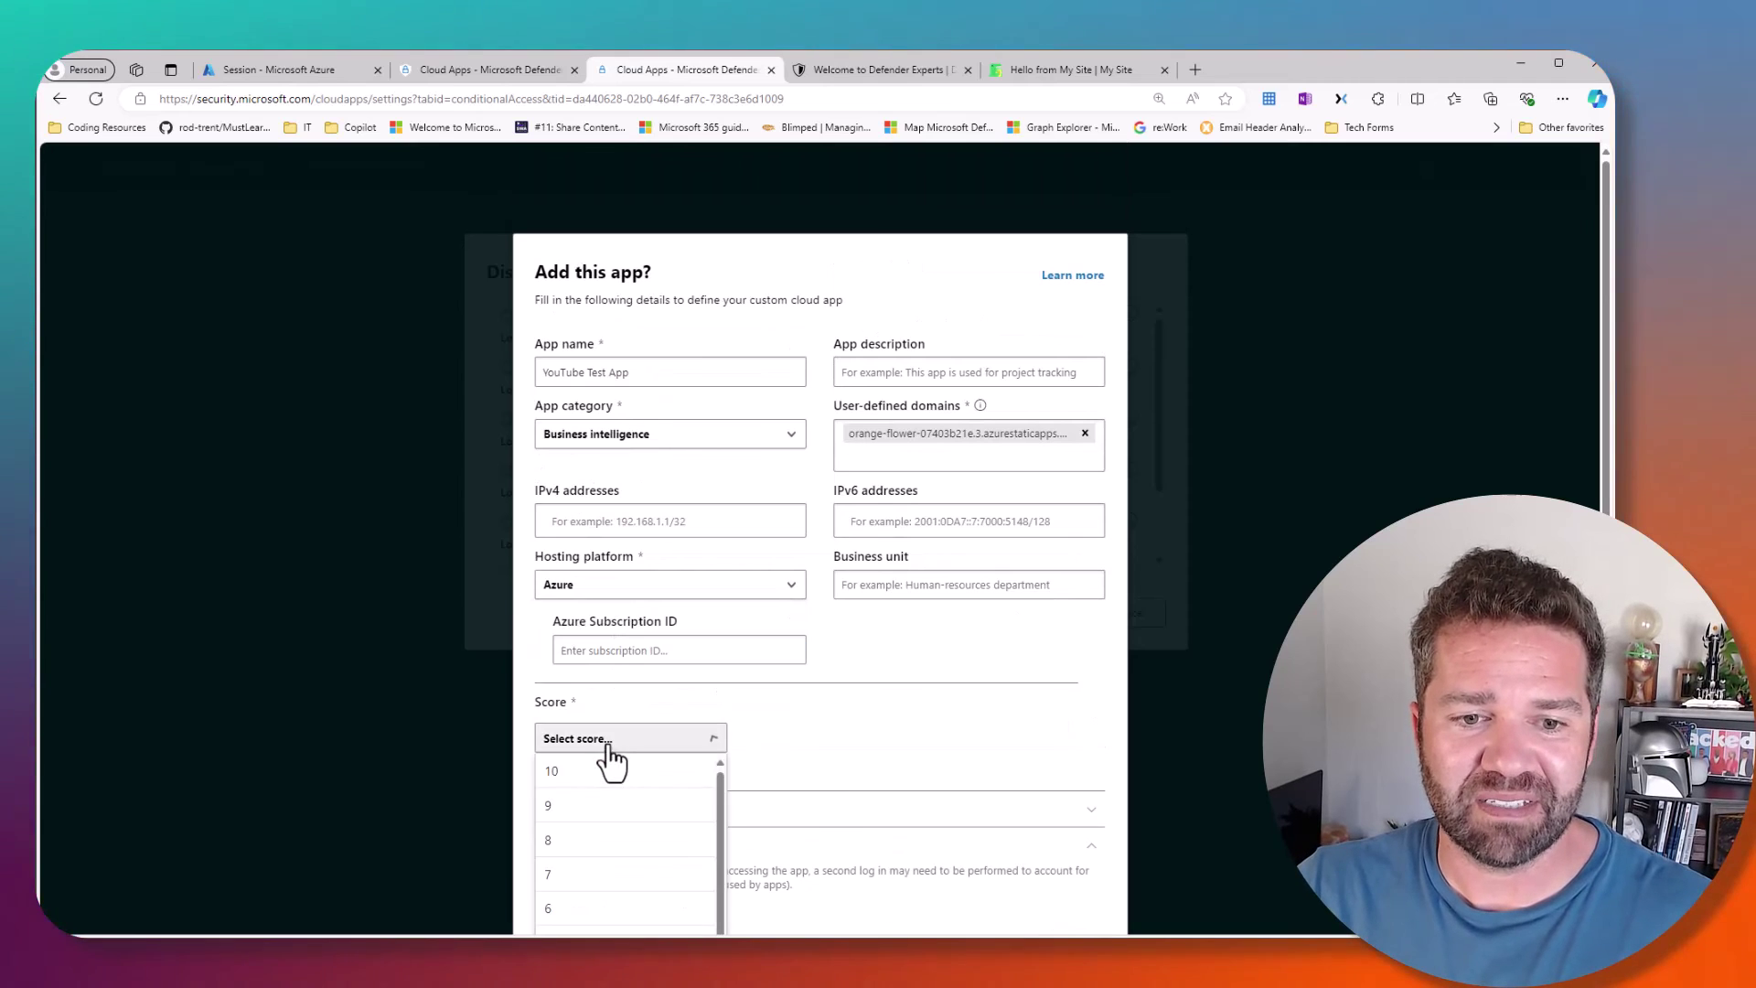
click(609, 768)
scroll(915, 786, down, 4)
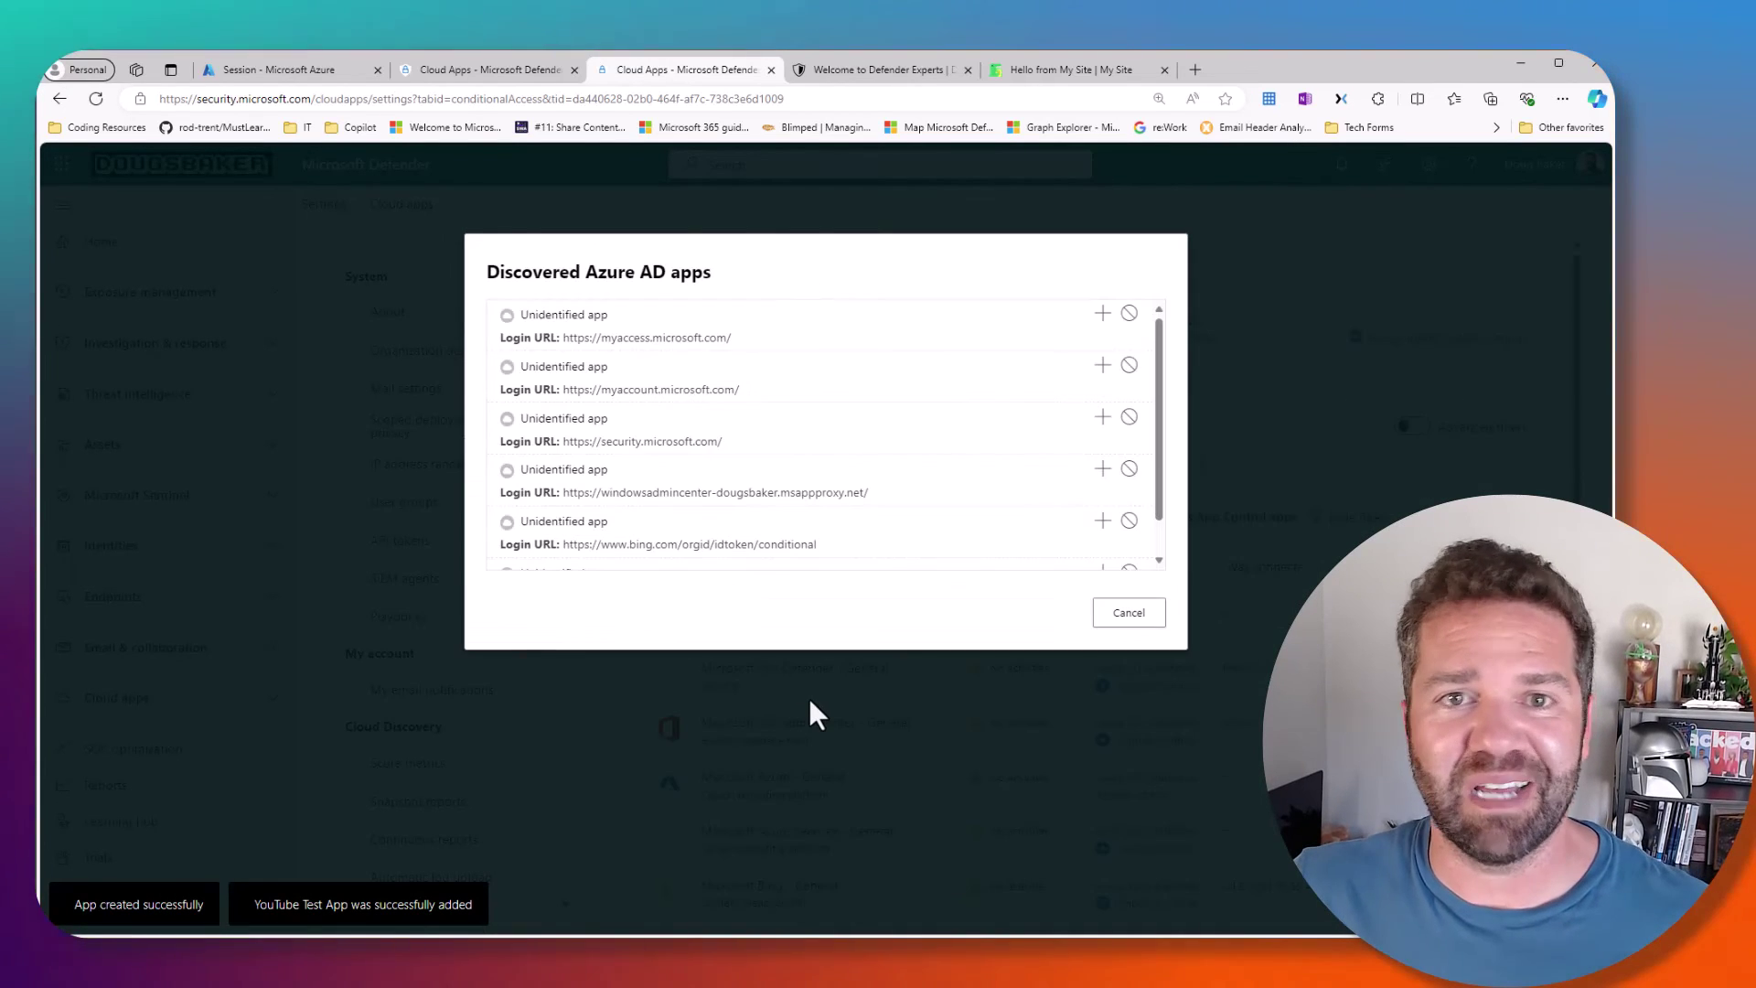
scroll(801, 541, down, 1)
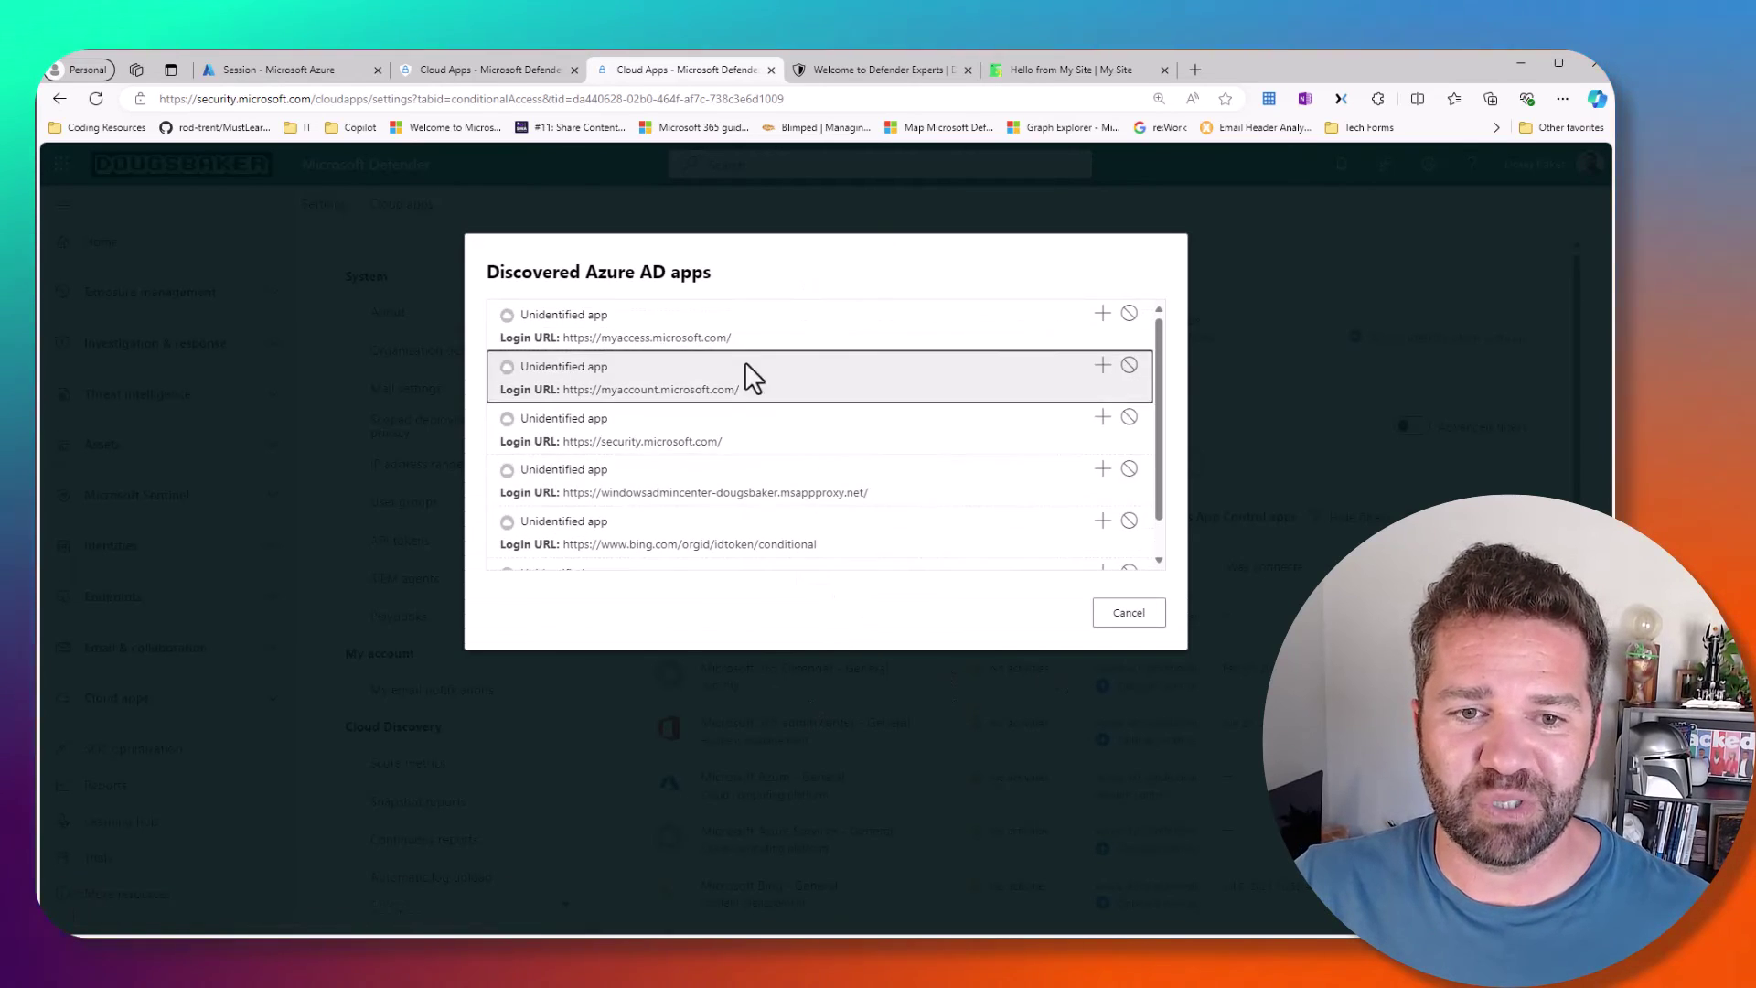
click(1139, 614)
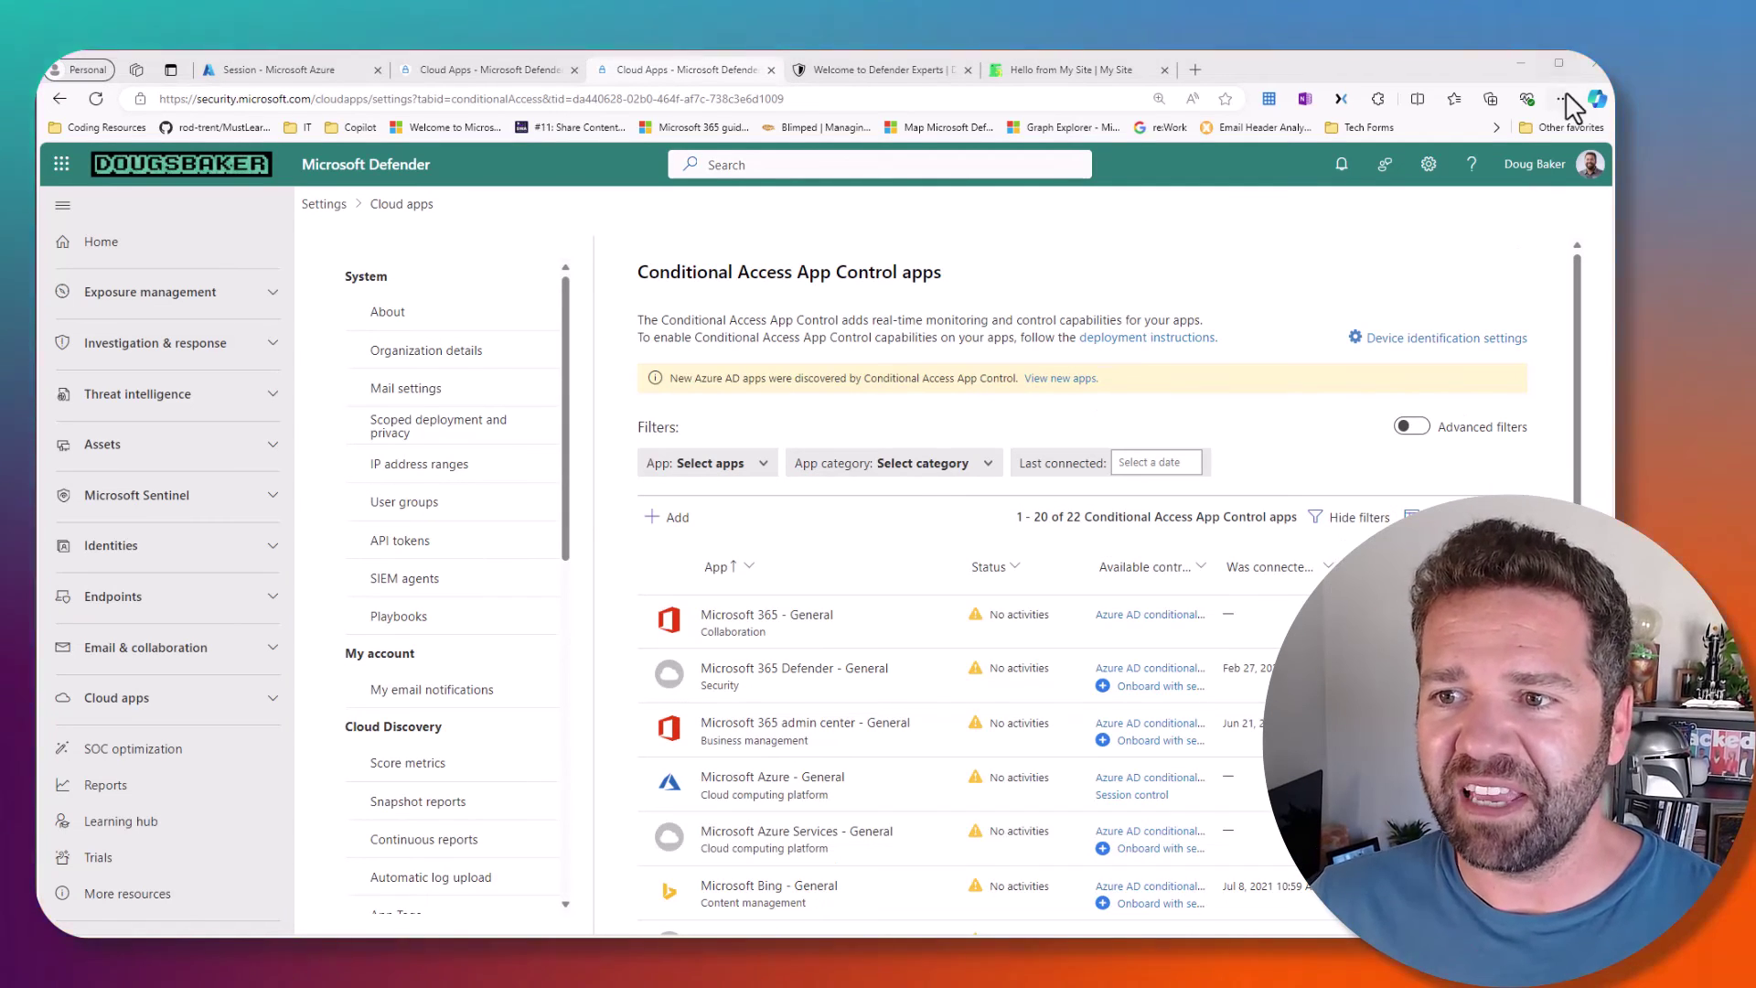
- Load the pasted static web app address in a new InPrivate window
click(1564, 95)
click(1370, 184)
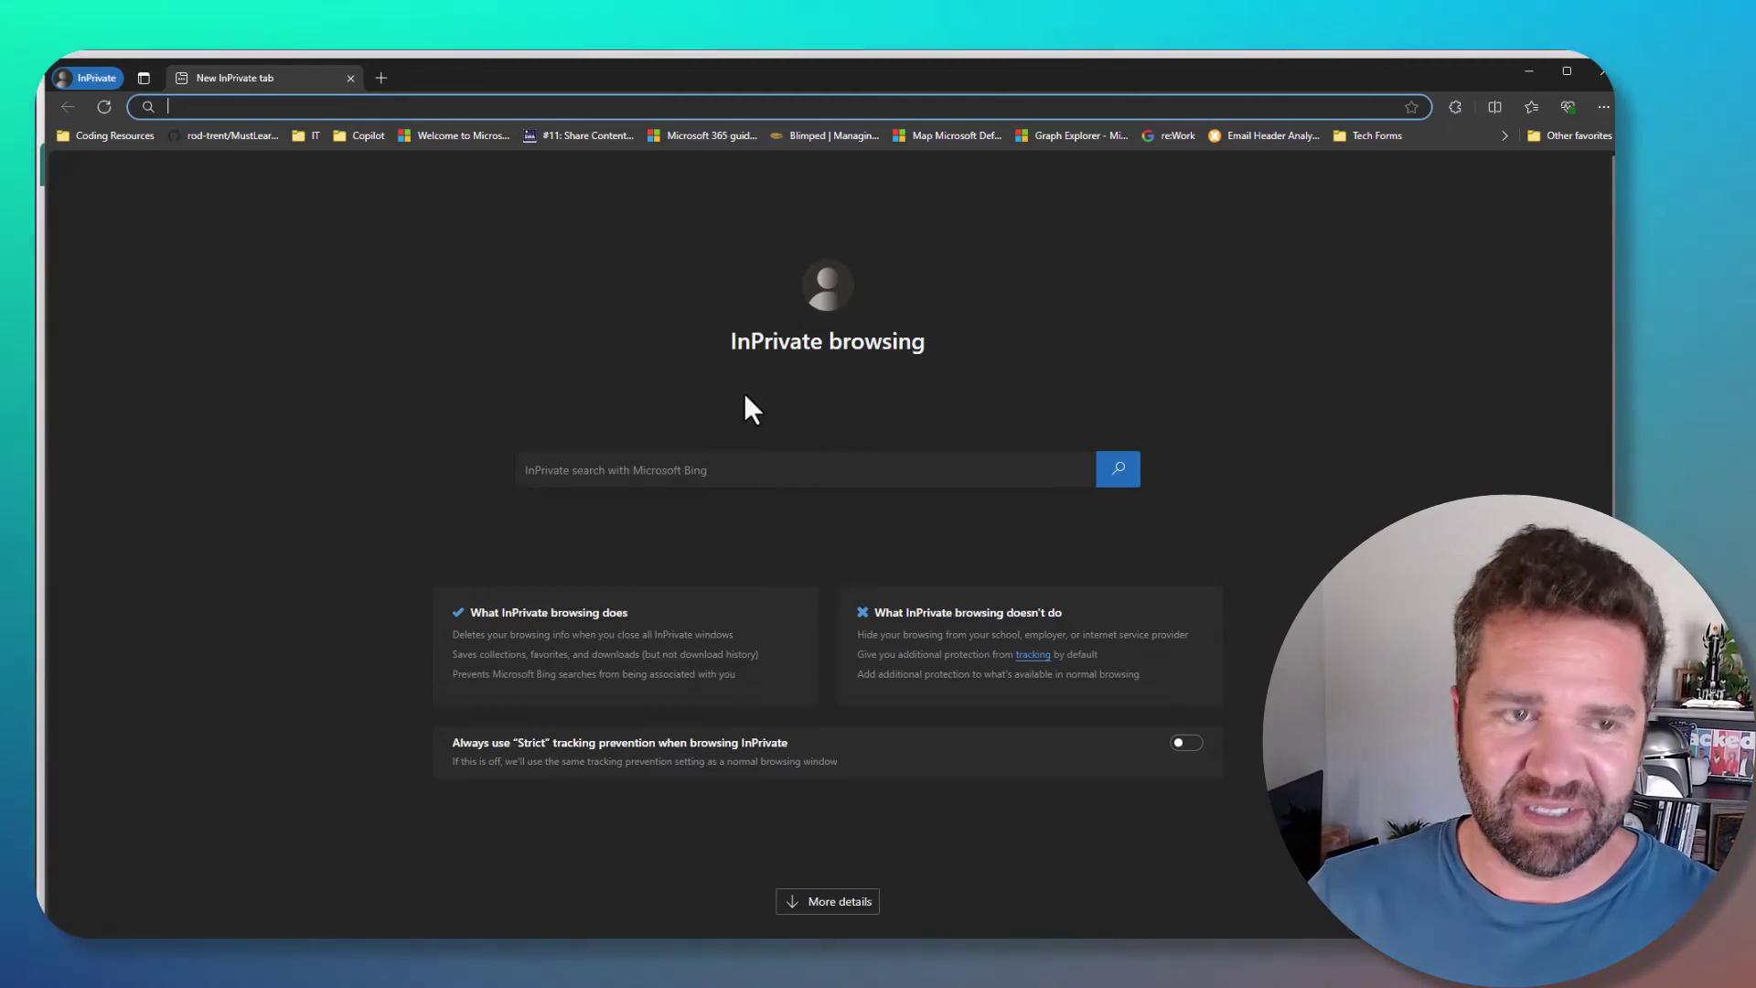
text(https://orange-flower-07403b21e3.azurestaticapps.net)
key(Return)
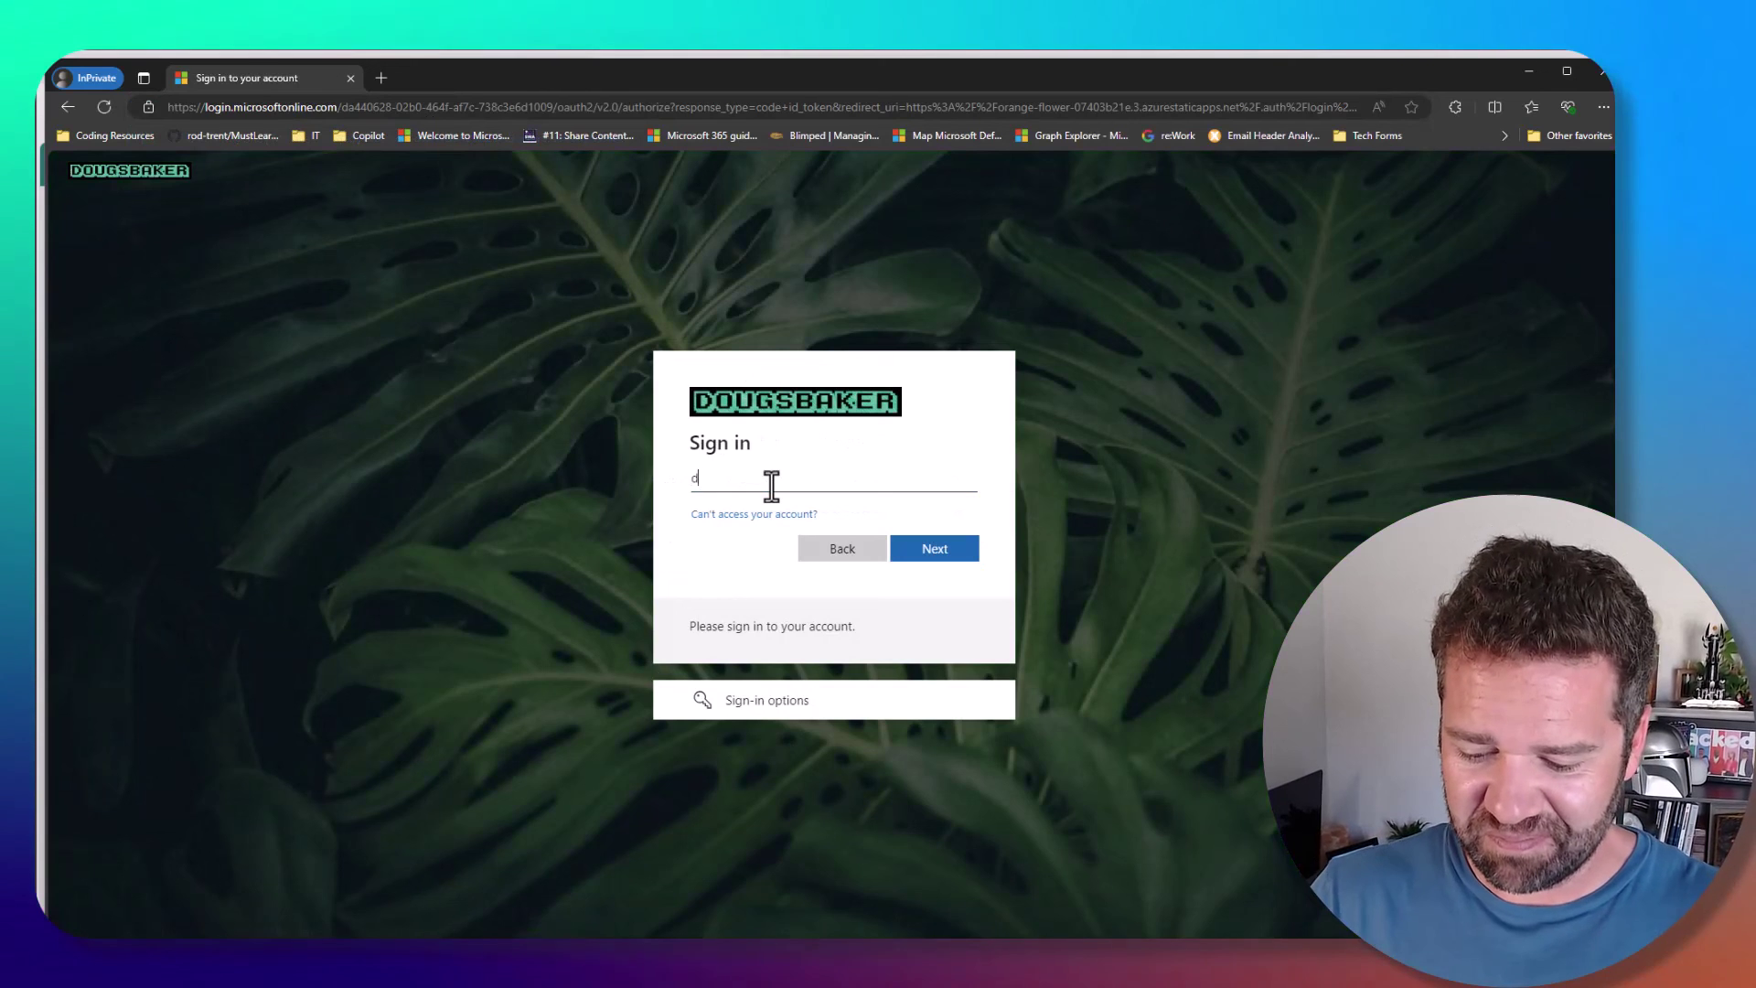
- Sign in with the user's account e-mail and password, choosing to stay signed in
click(771, 486)
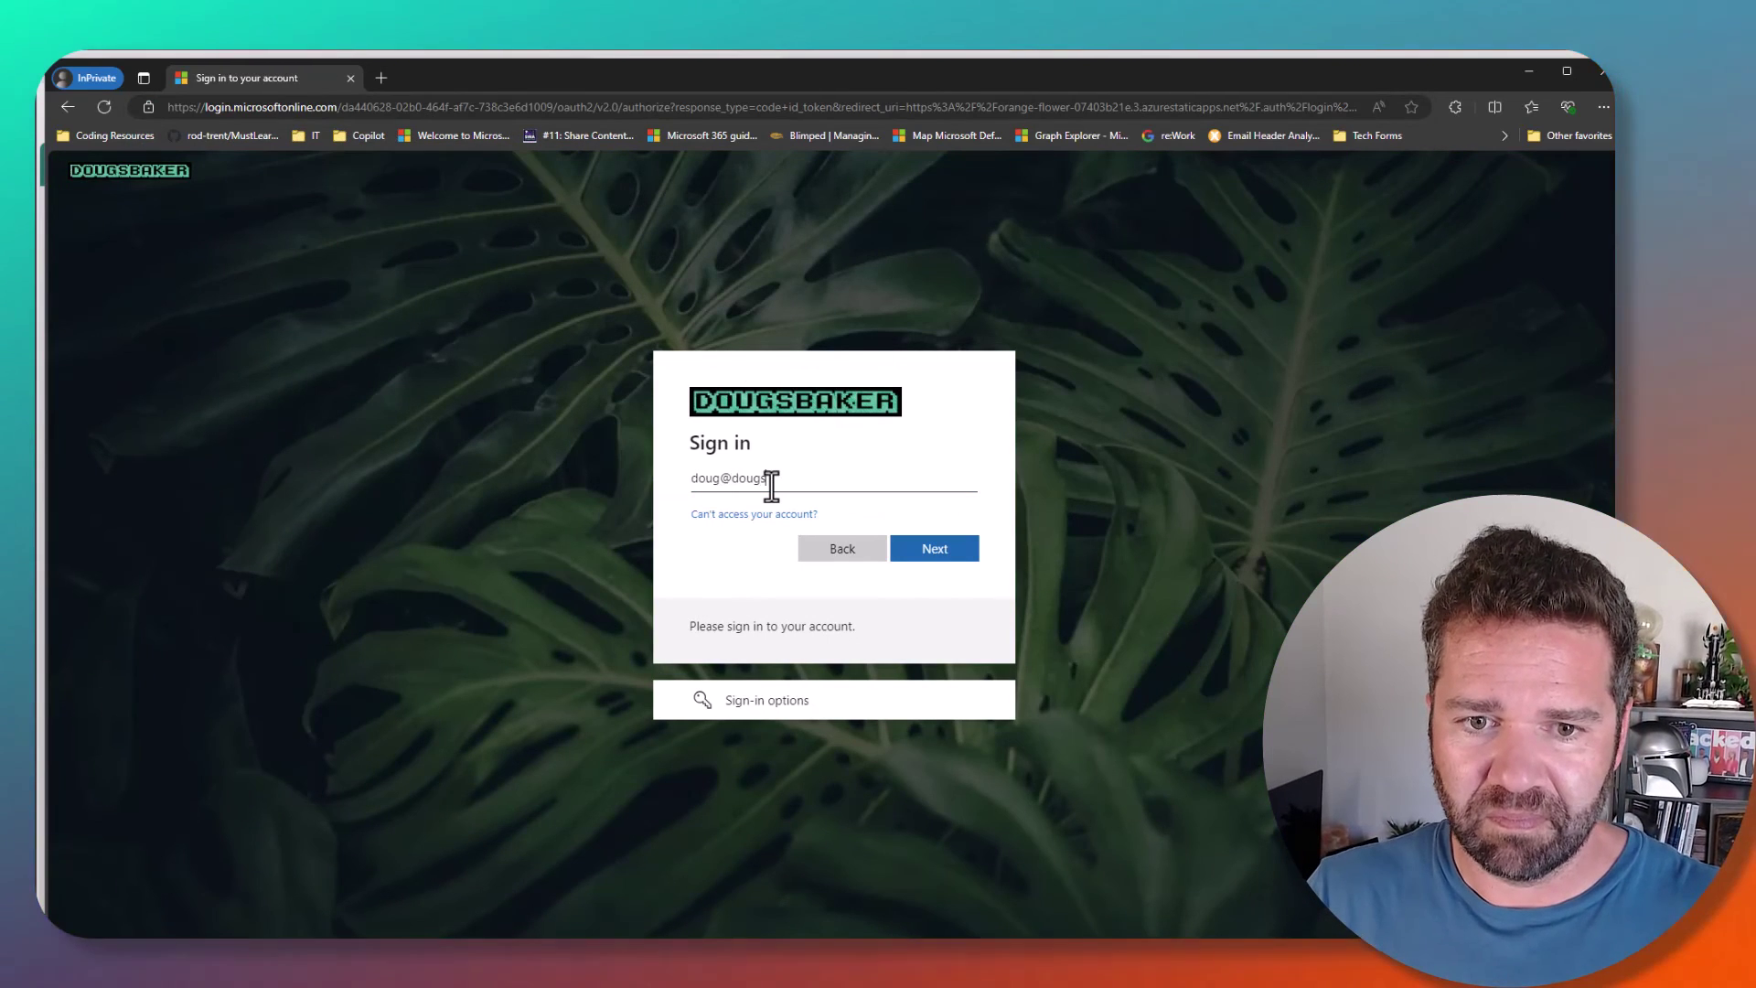
key(Return)
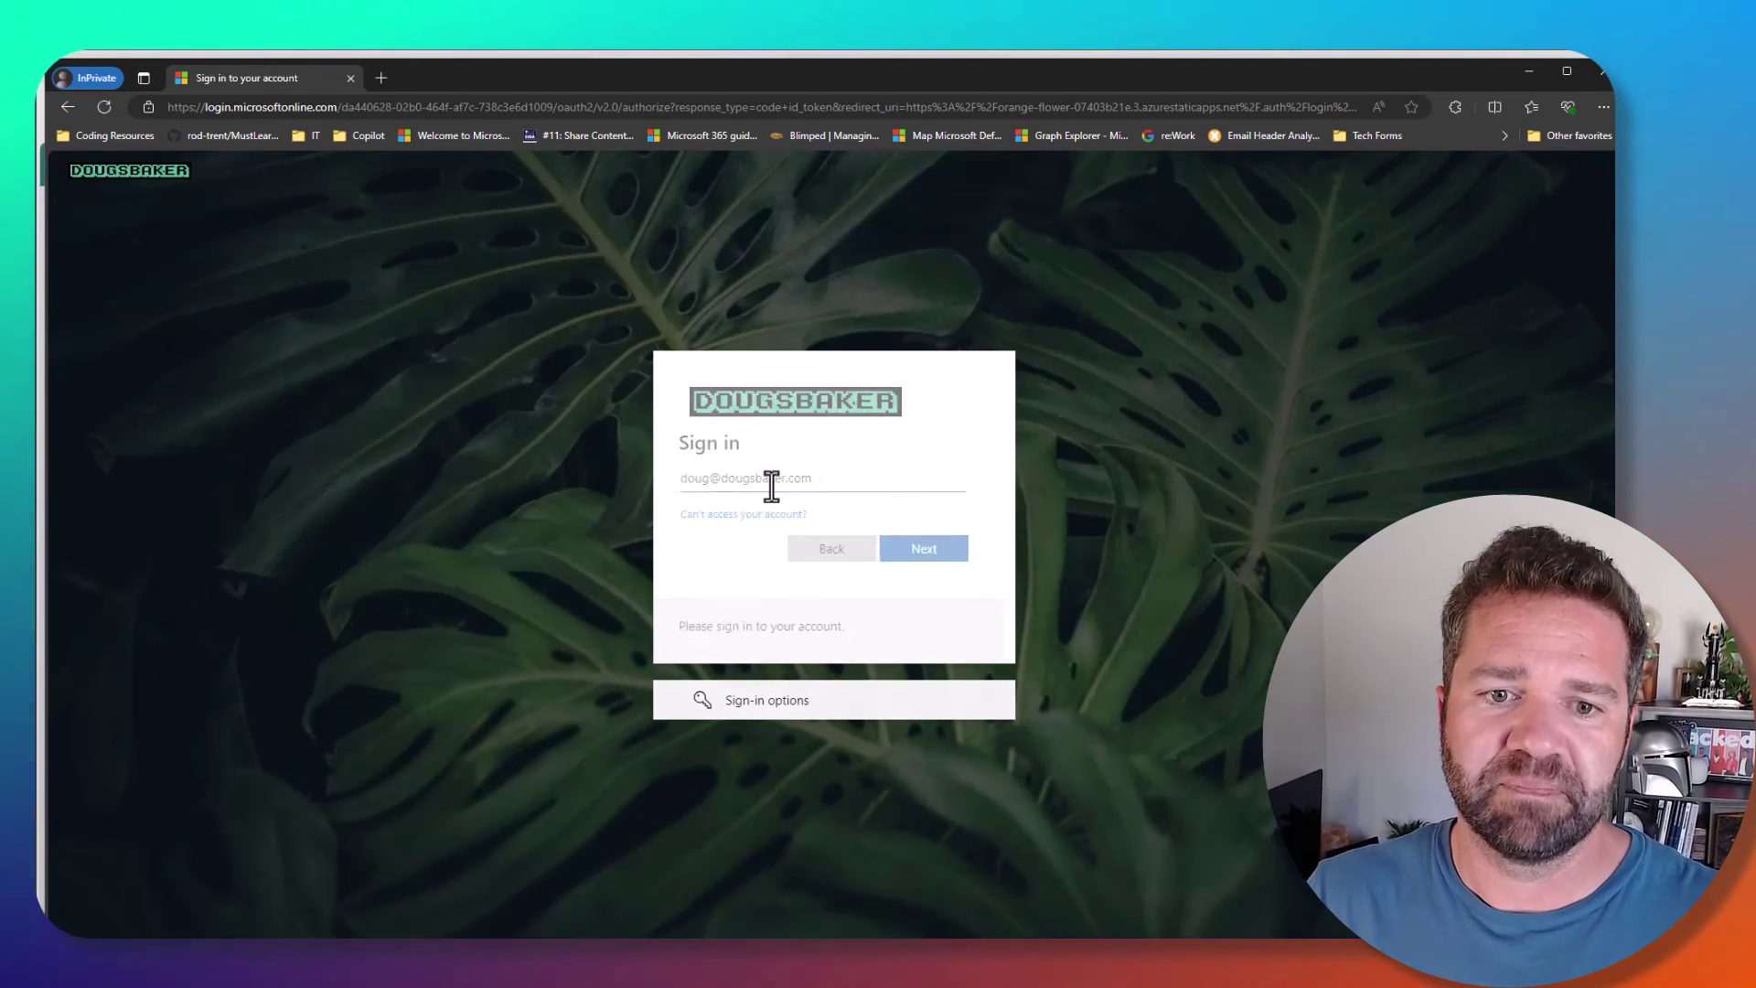
text(•••••)
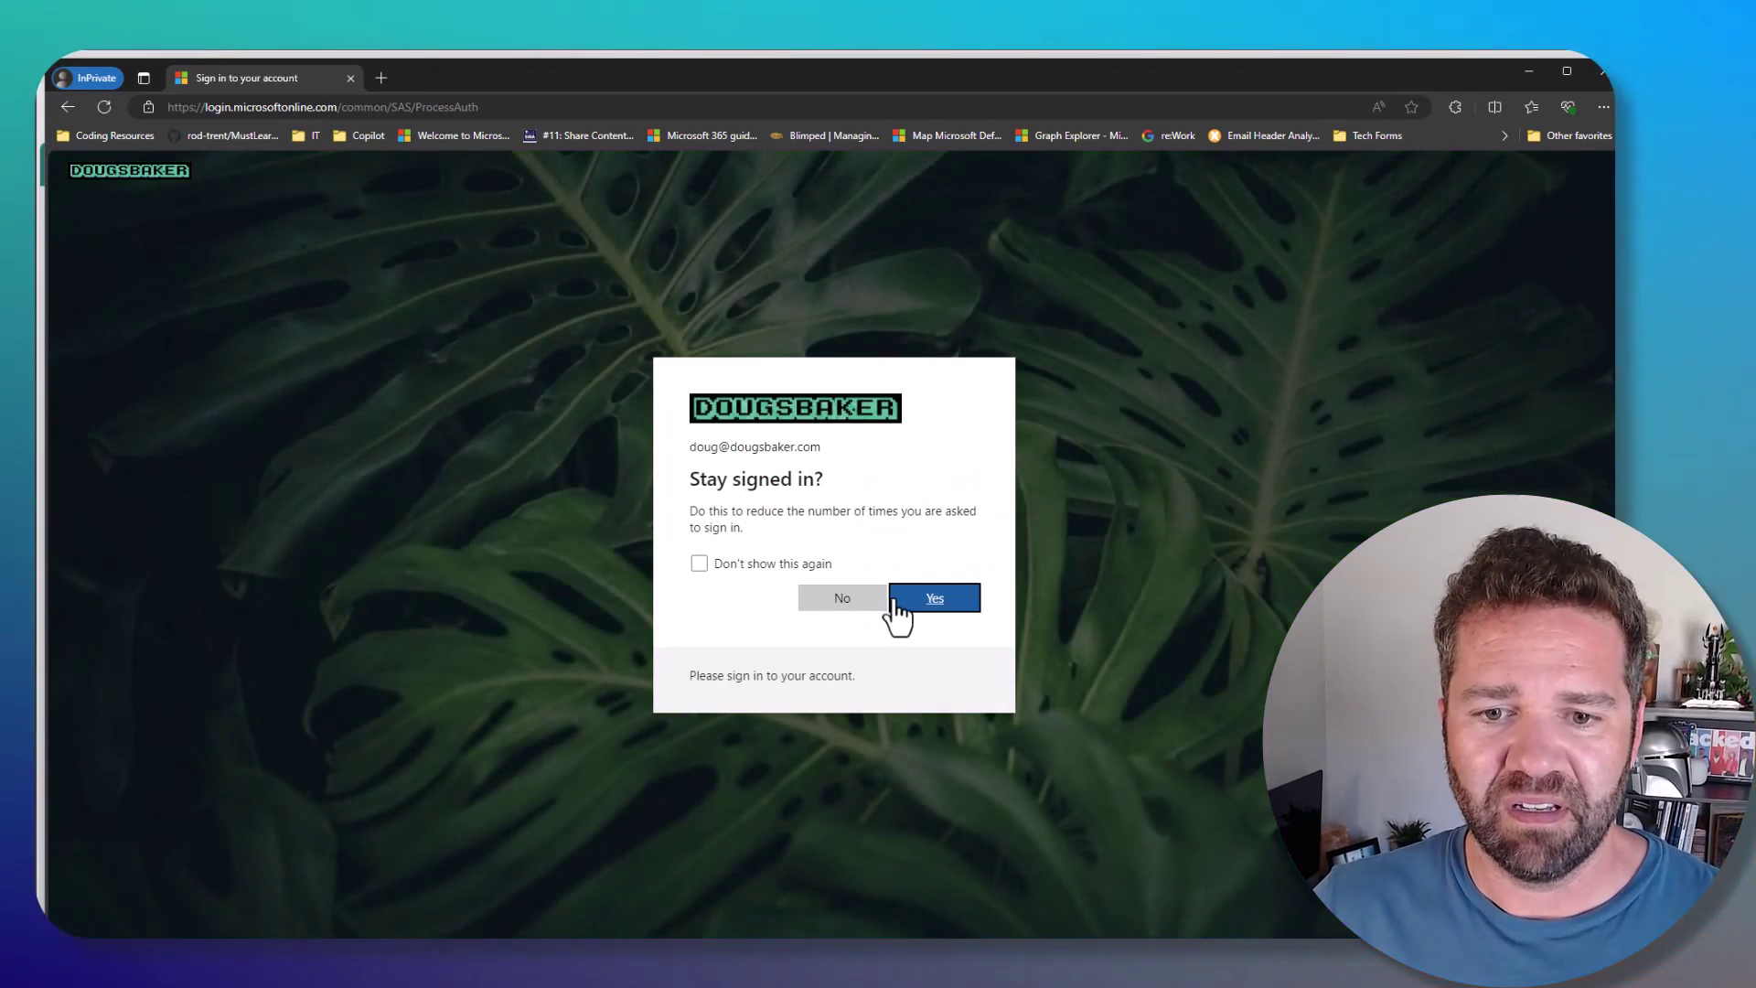
click(897, 602)
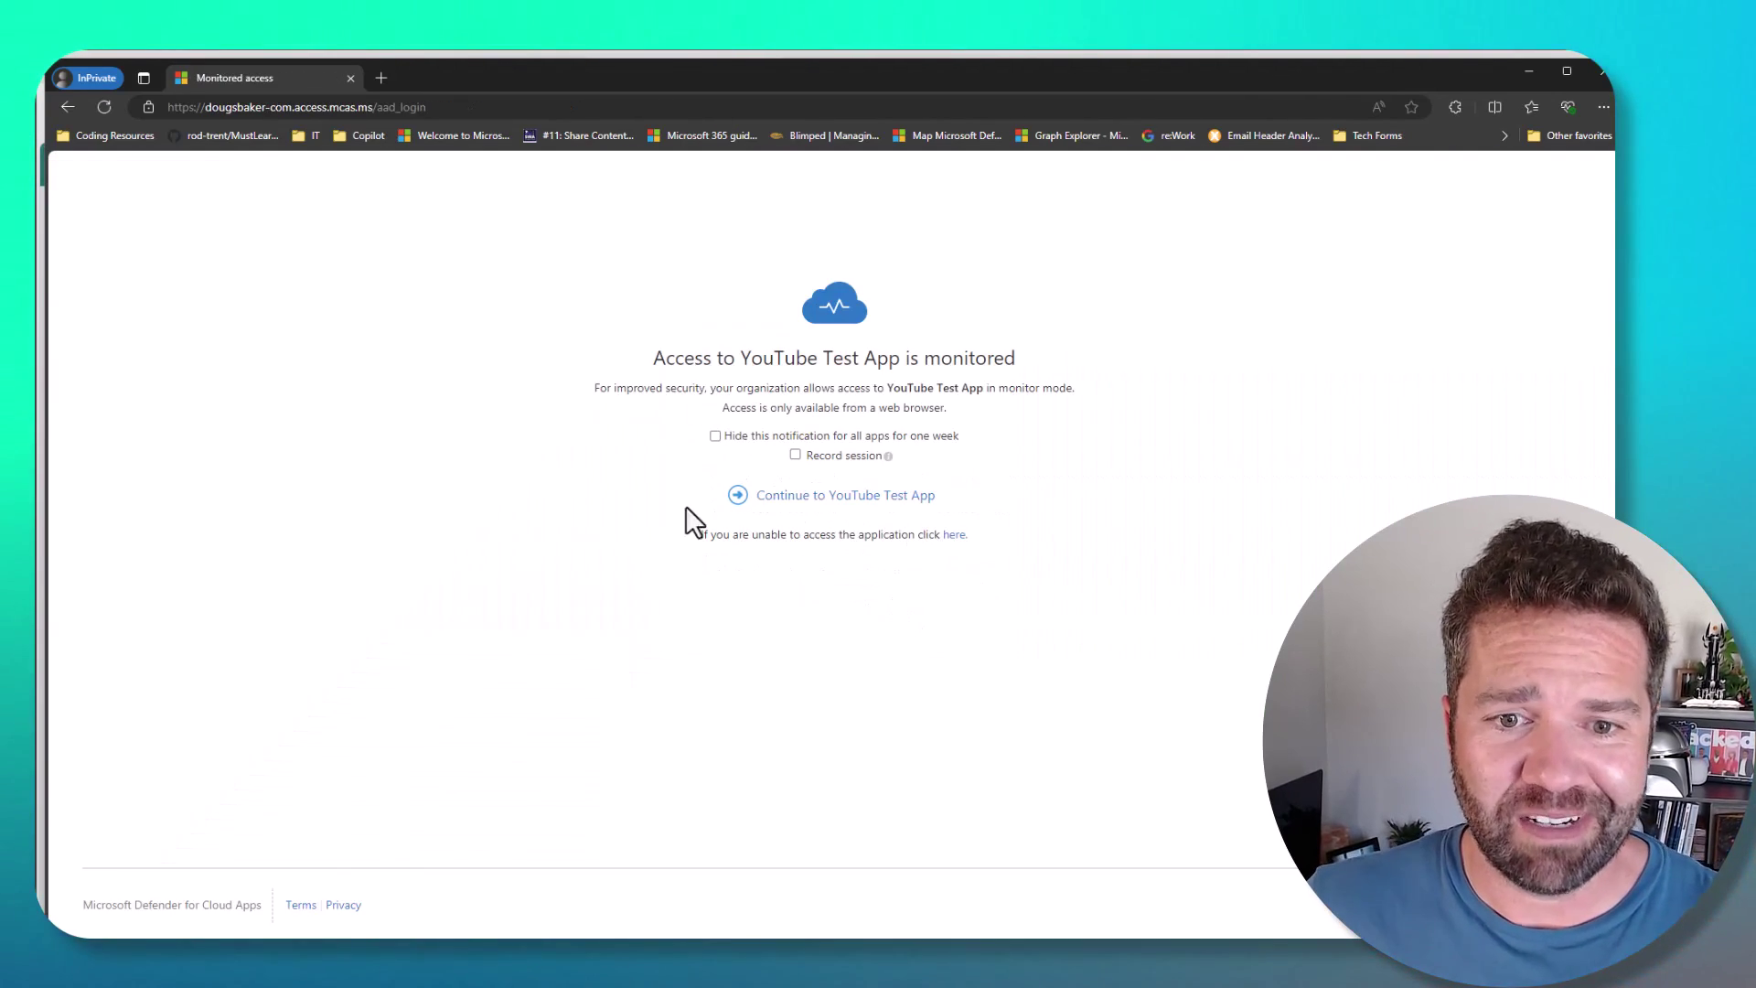
- Continue into YouTube Test App and highlight the .mcas.ms suffix in its proxied address
click(912, 511)
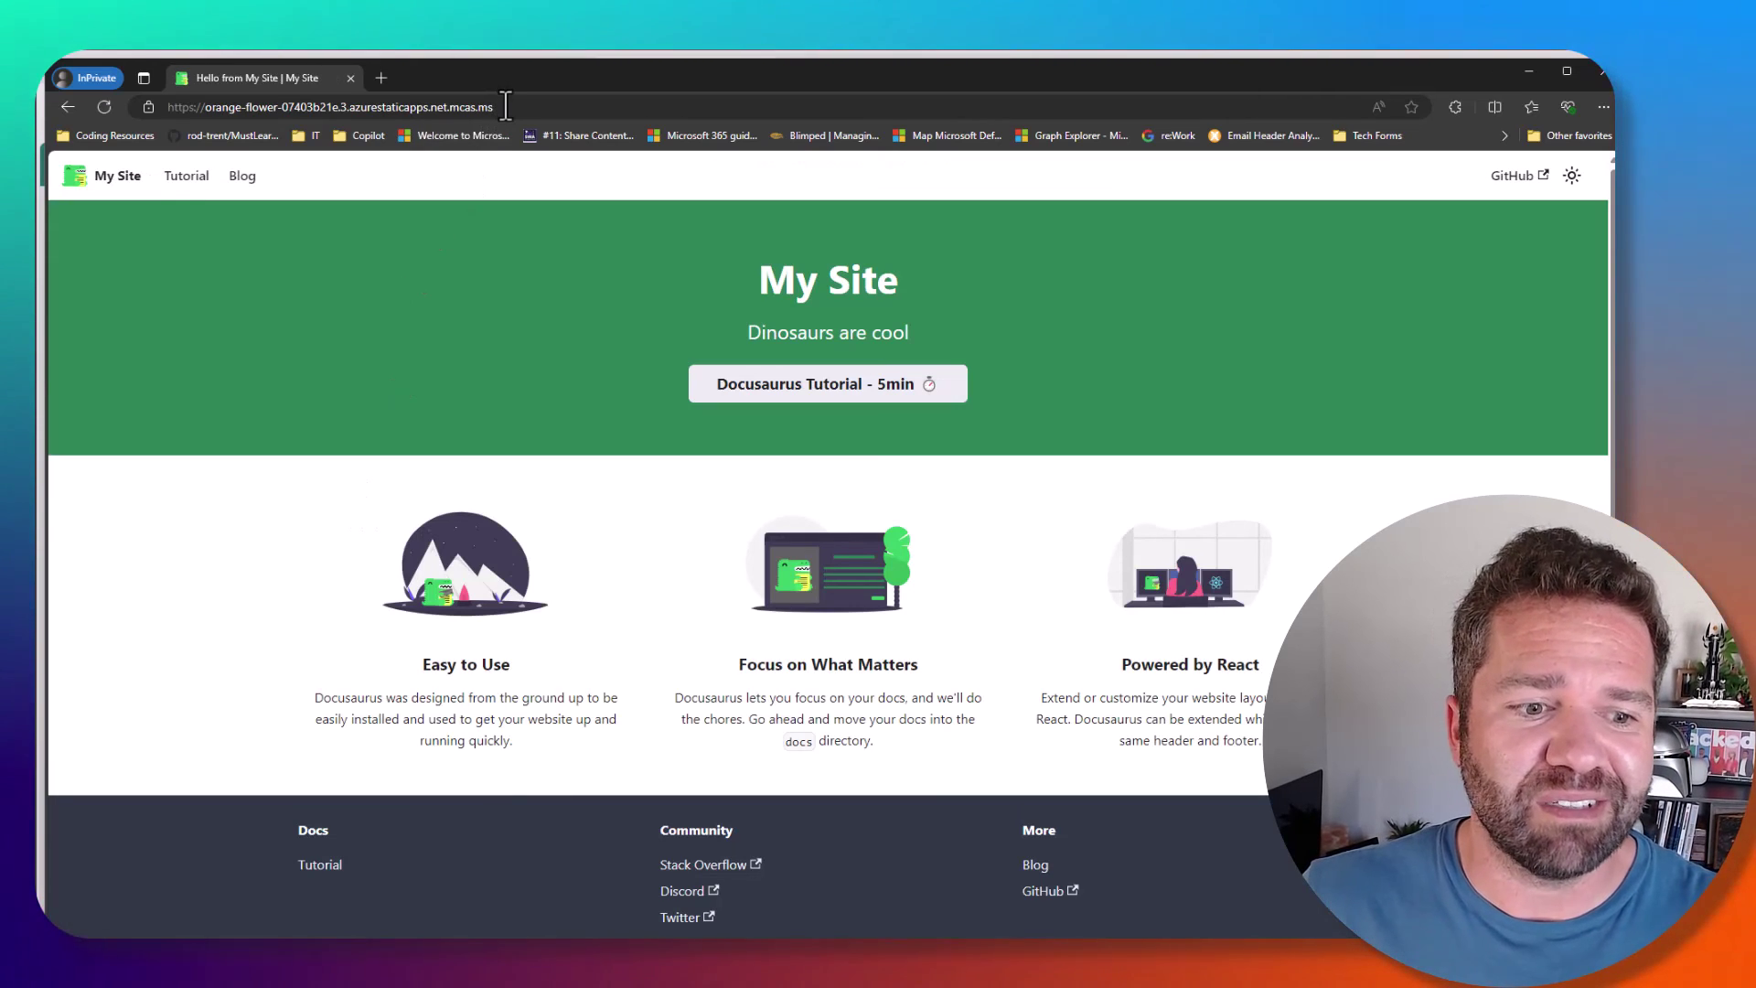
drag(440, 104, 451, 104)
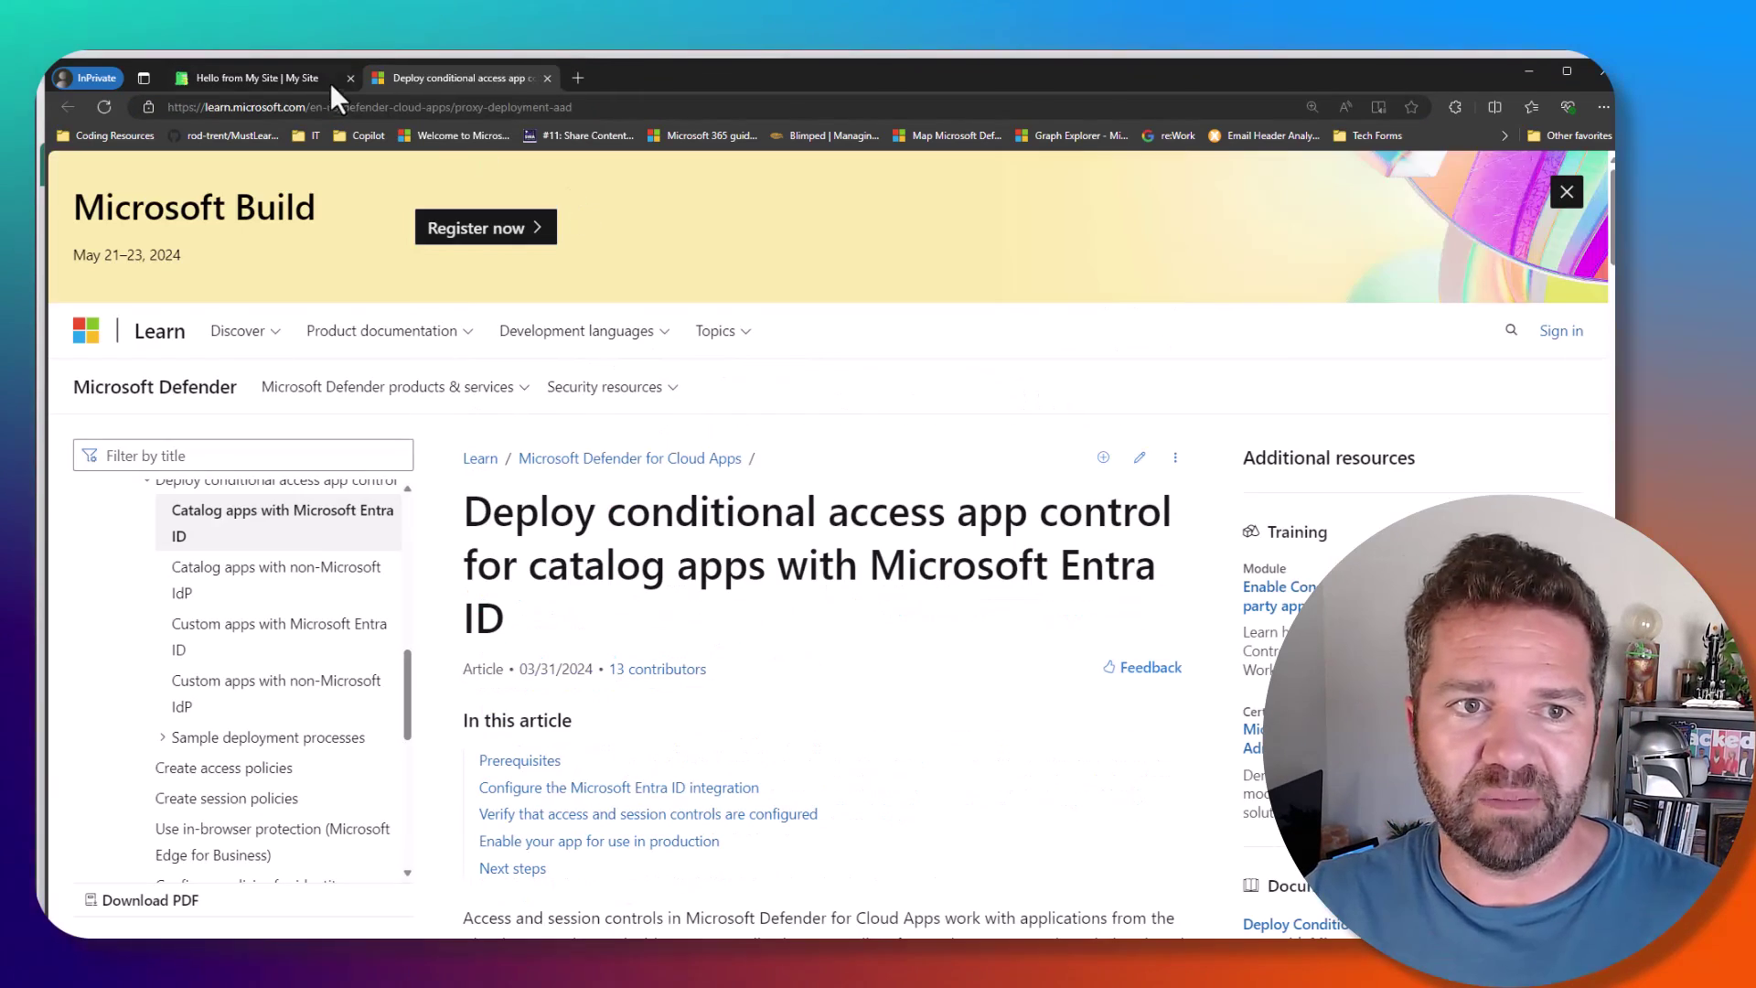
- On the proxied My Site tab, try Test Mode, close the error tab, then check the page's context menu
click(316, 80)
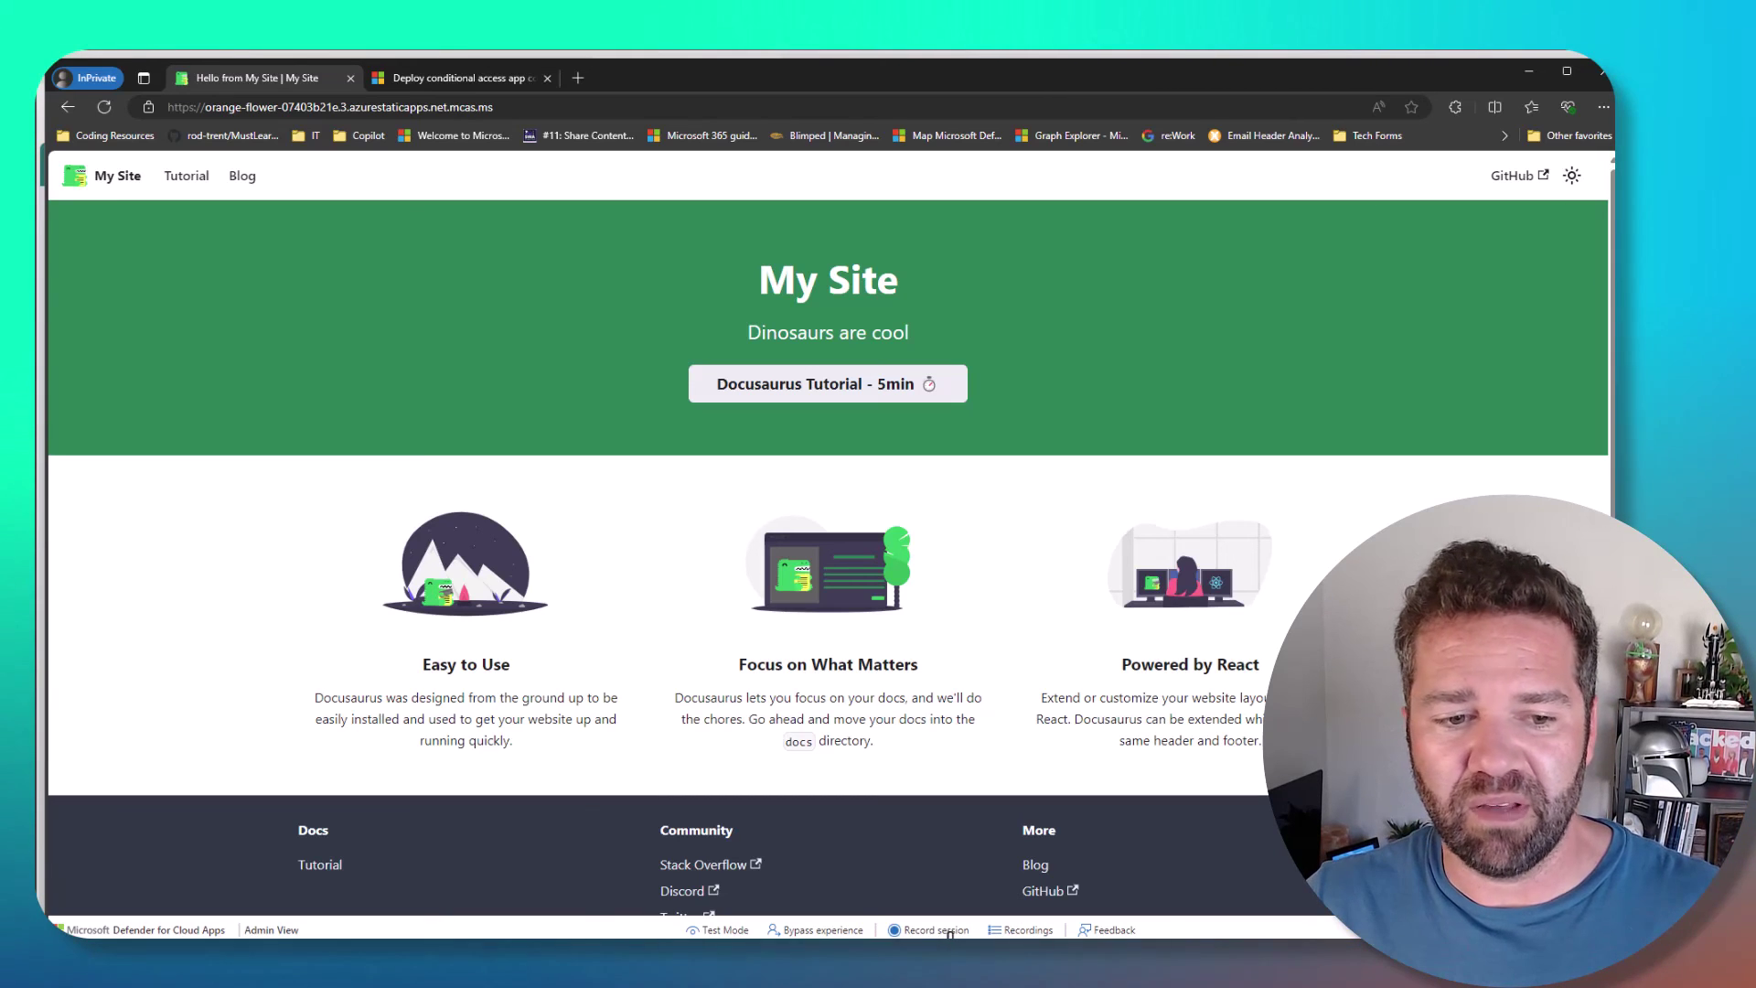
click(728, 929)
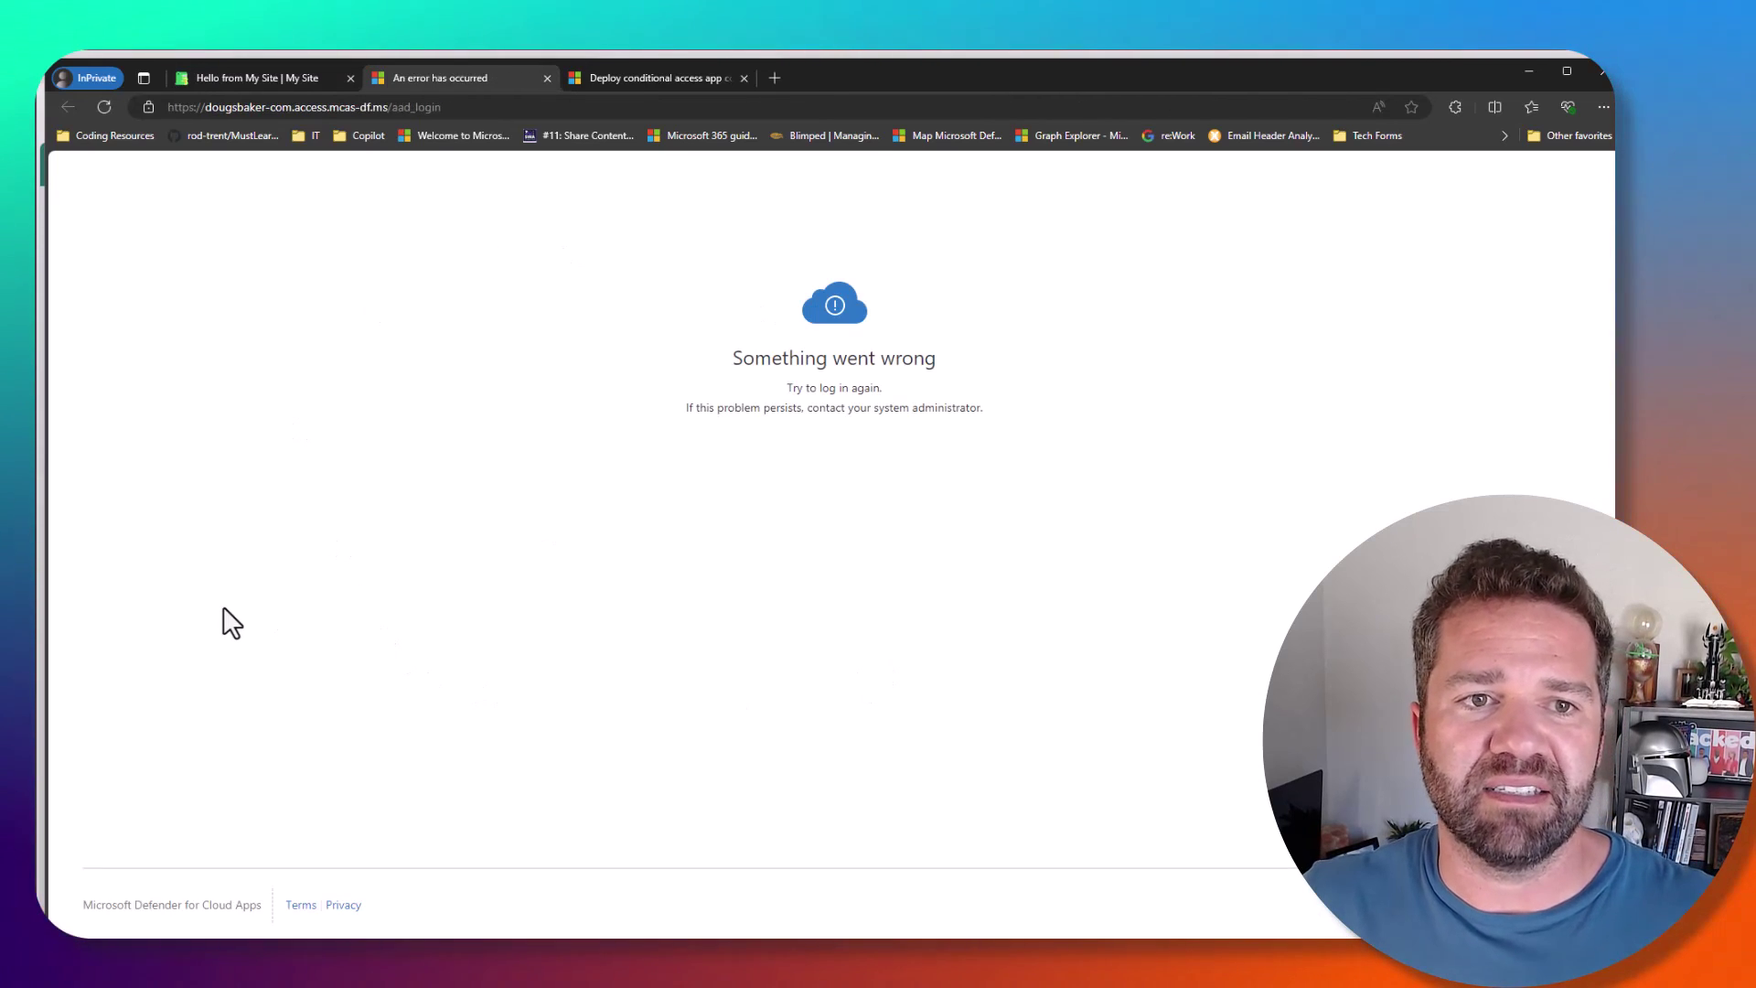
click(547, 79)
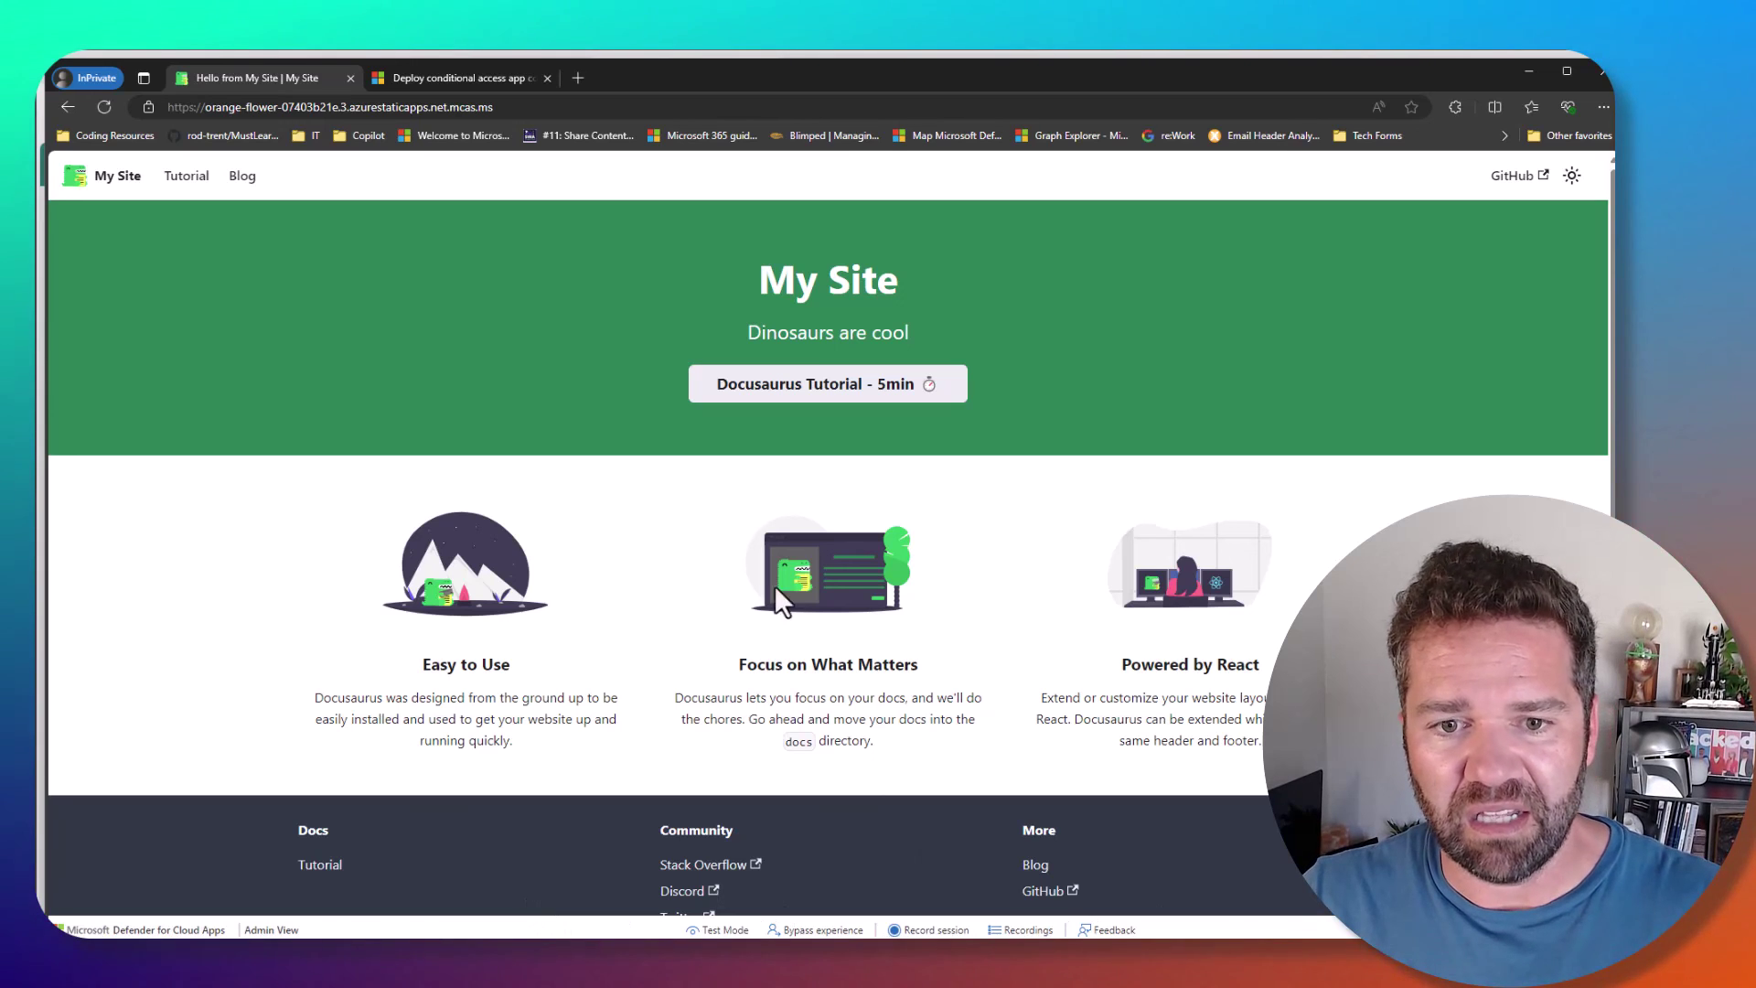
drag(758, 556, 828, 674)
right_click(949, 715)
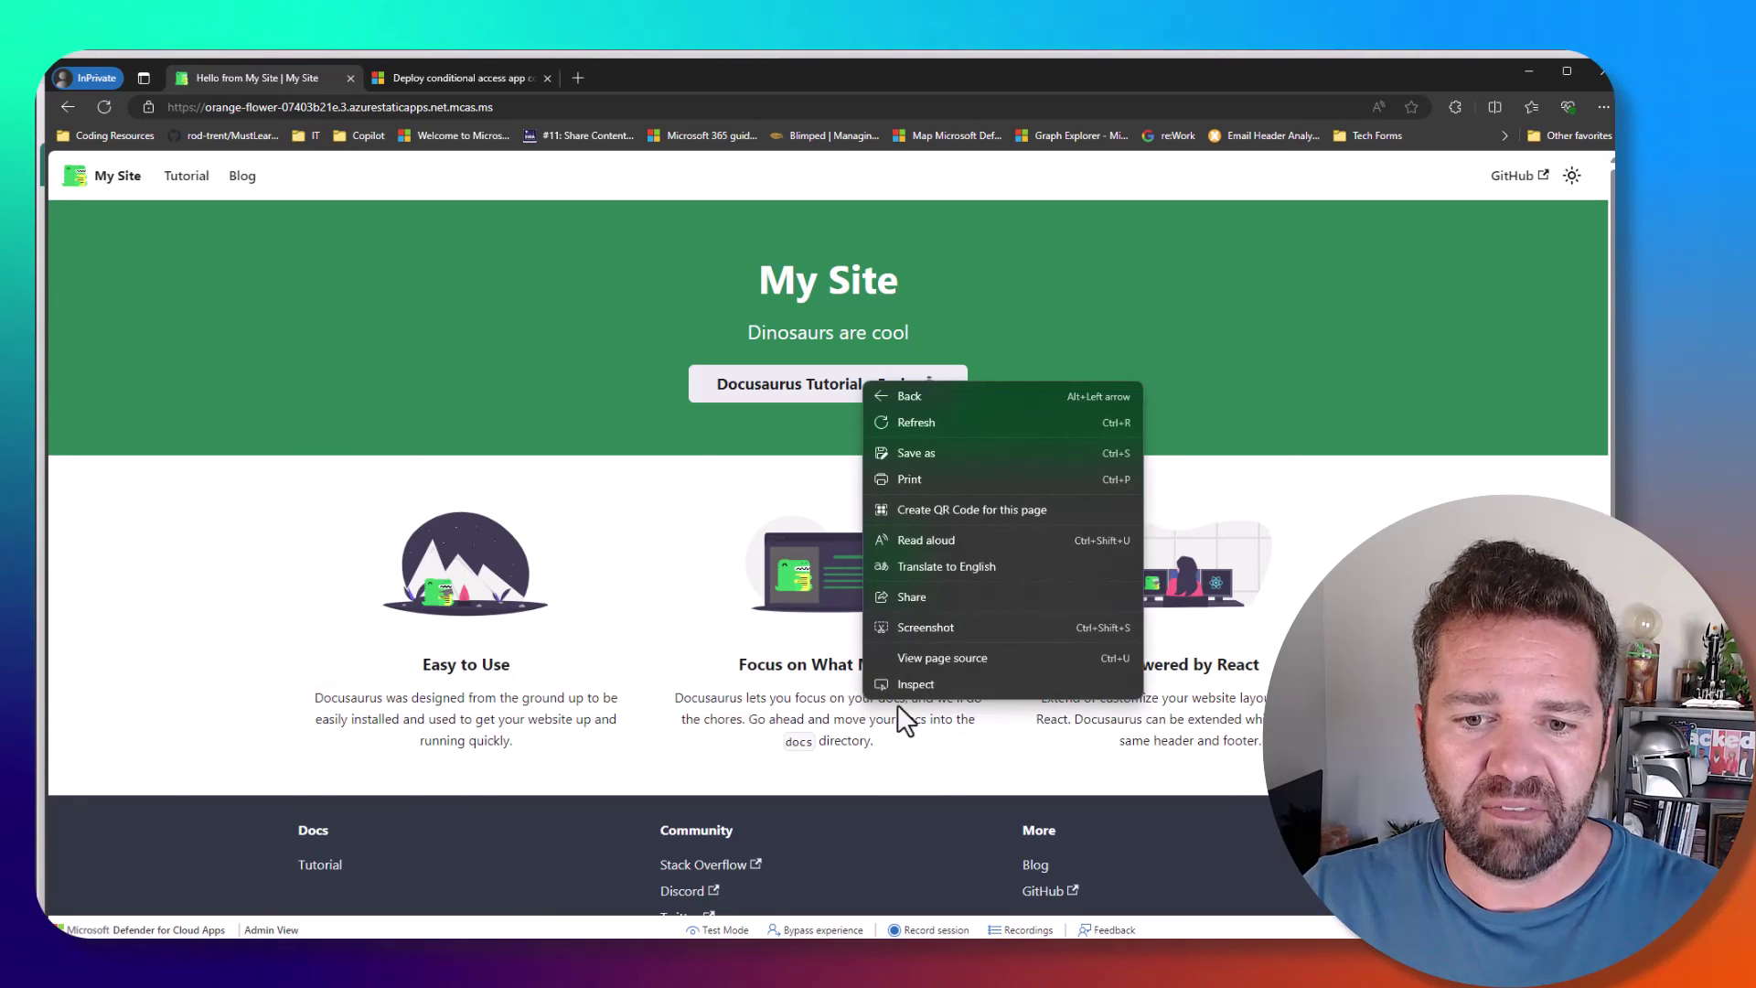
click(666, 584)
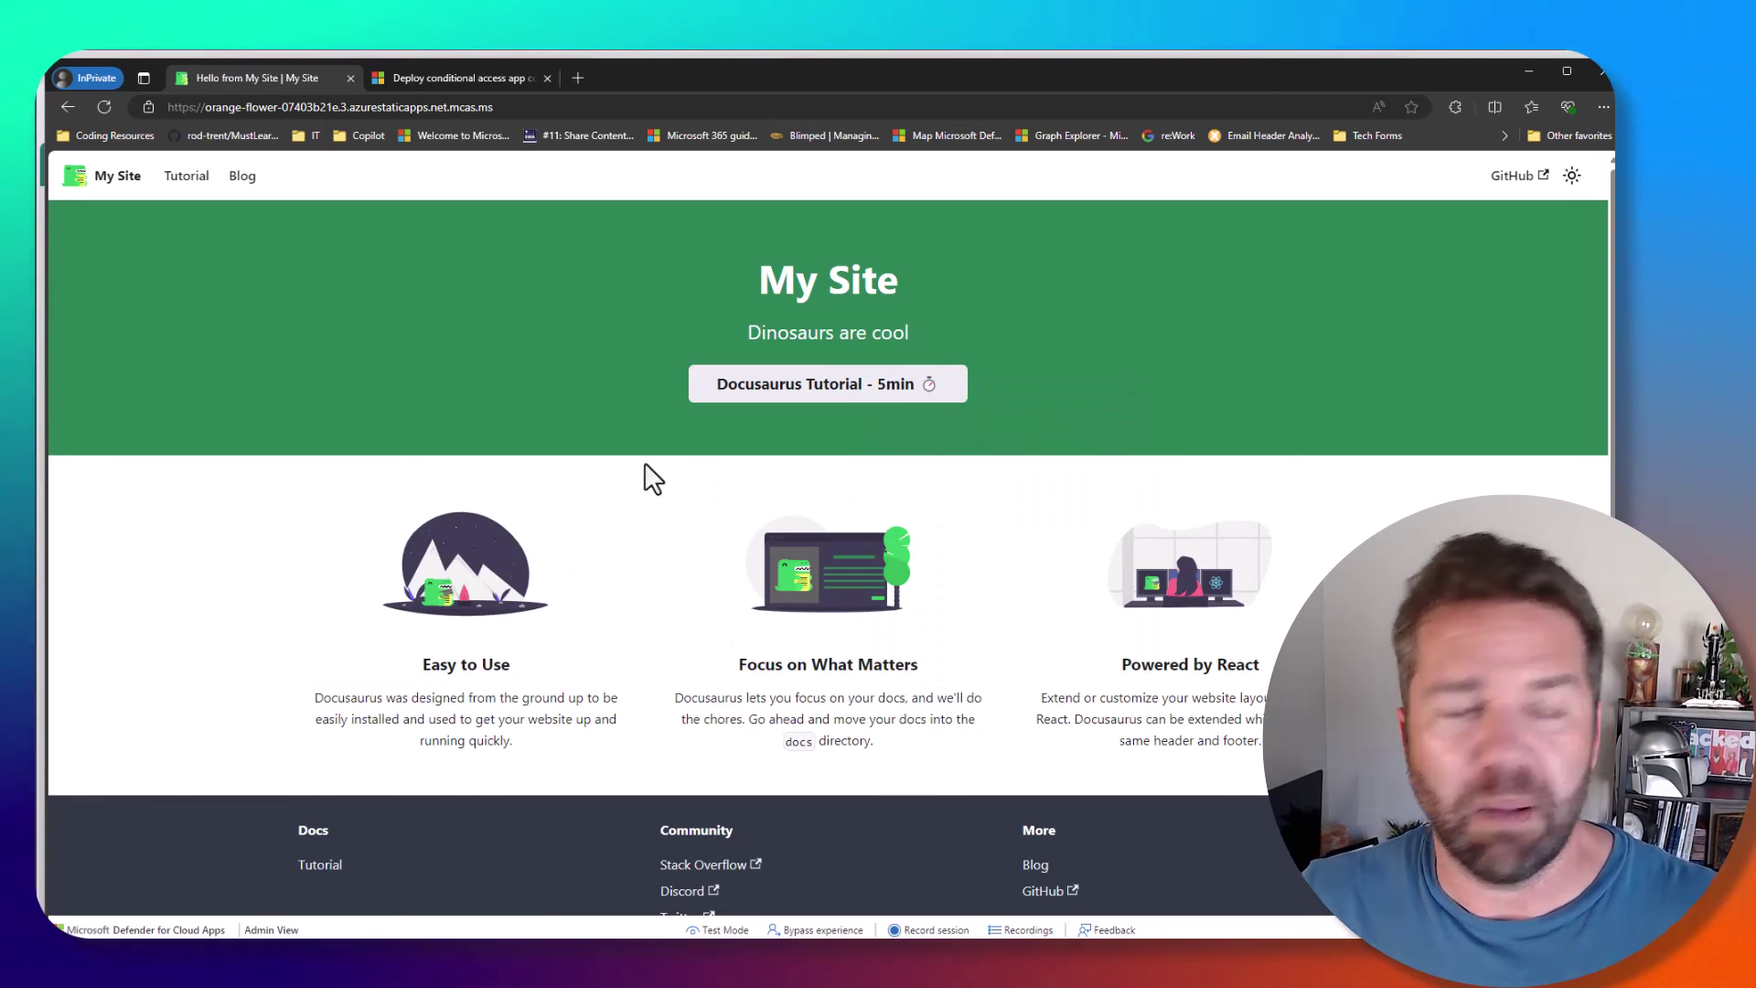